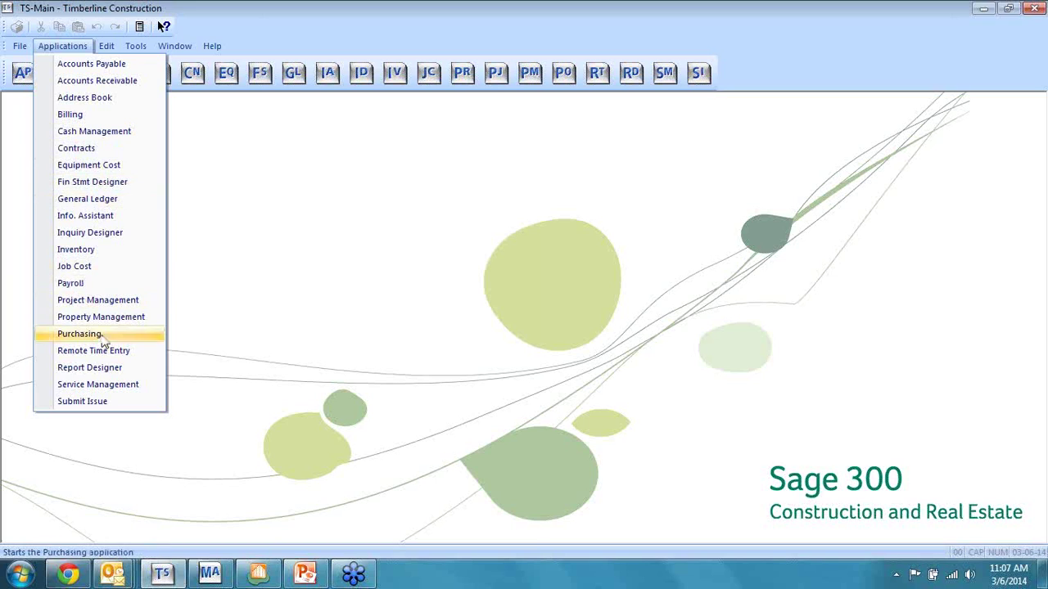
Step: Dismiss the Applications list, minimize TS-Main and bring the Sage 300 Desktop forward
click(979, 13)
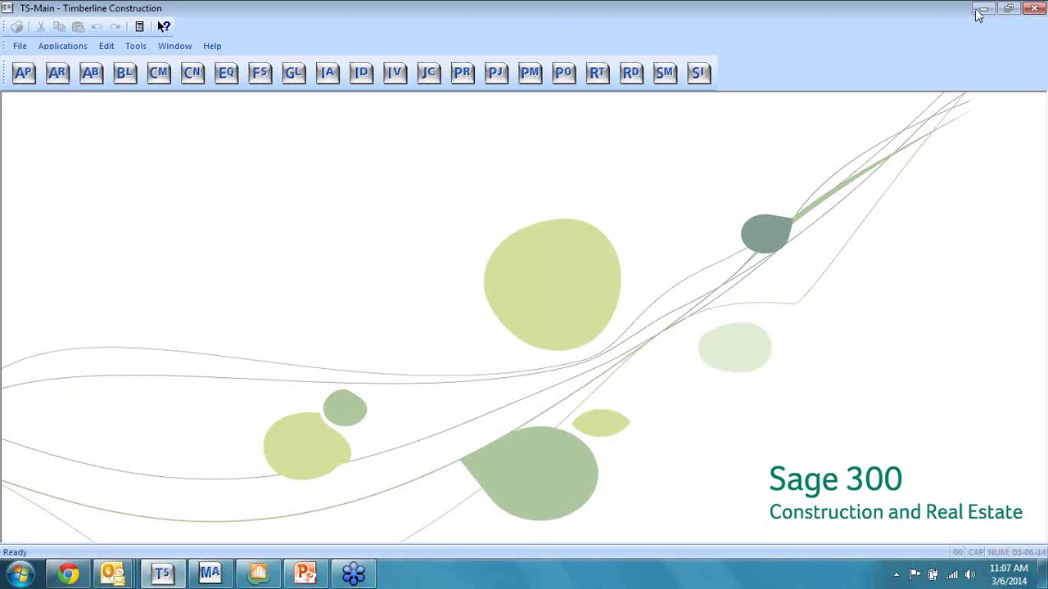
click(982, 9)
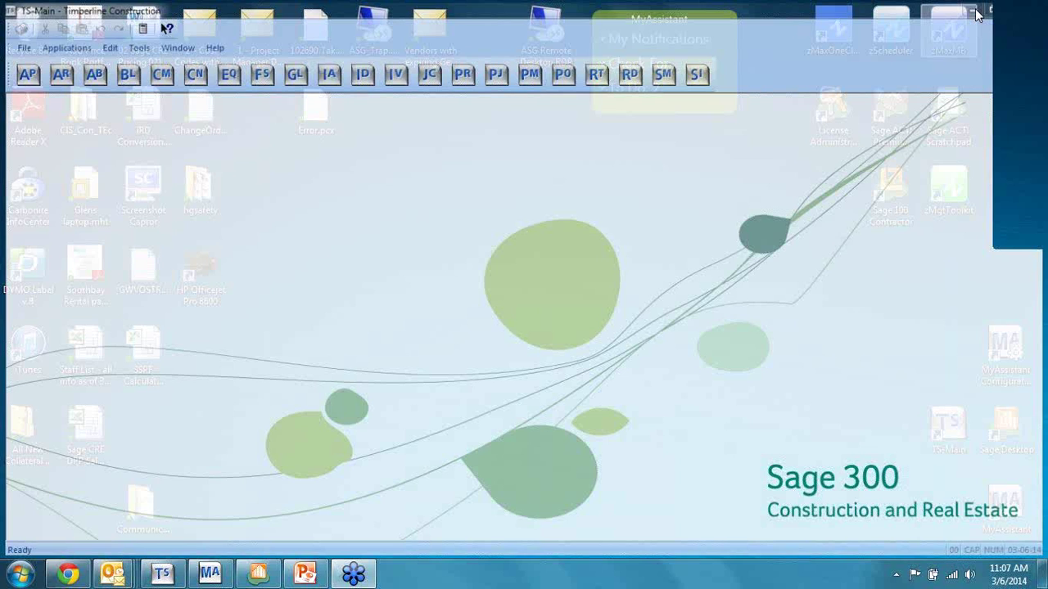
click(258, 573)
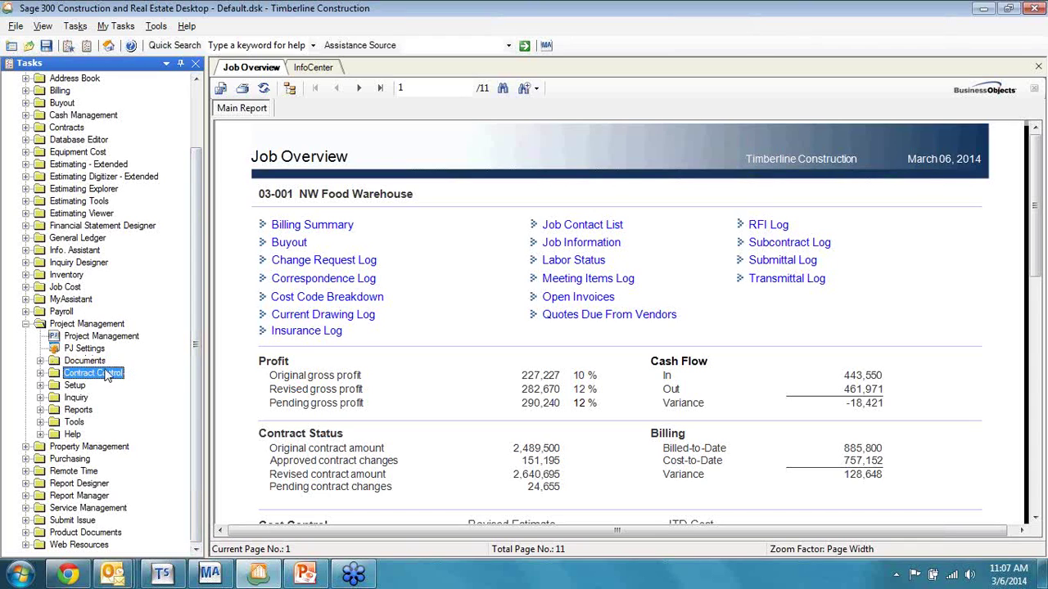
Step: Select the Documents, Contract Control, Inquiry and Reports groups under Project Management, then expand Documents
click(102, 363)
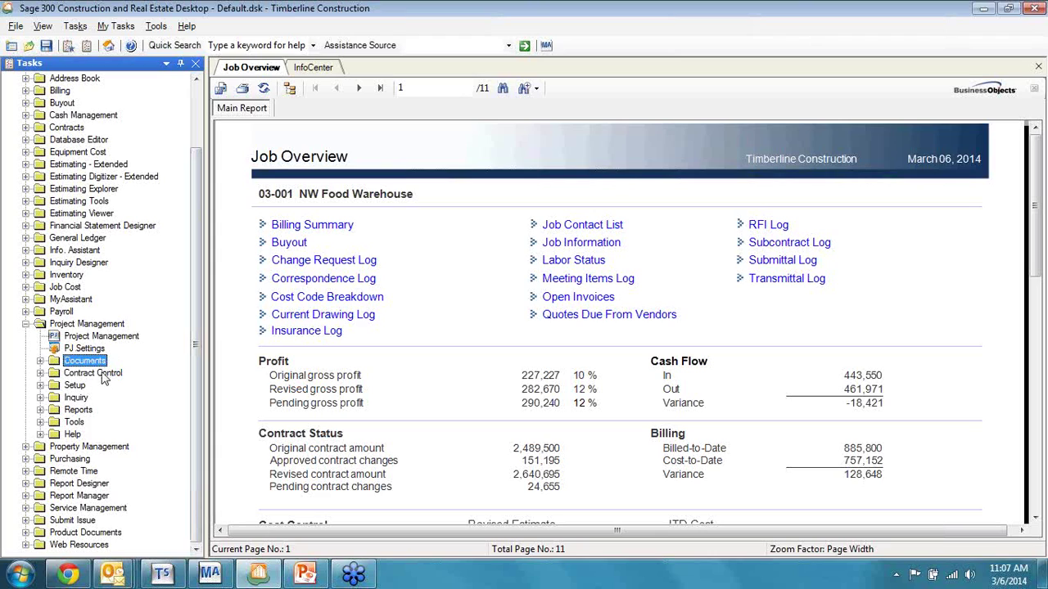
click(104, 374)
click(90, 398)
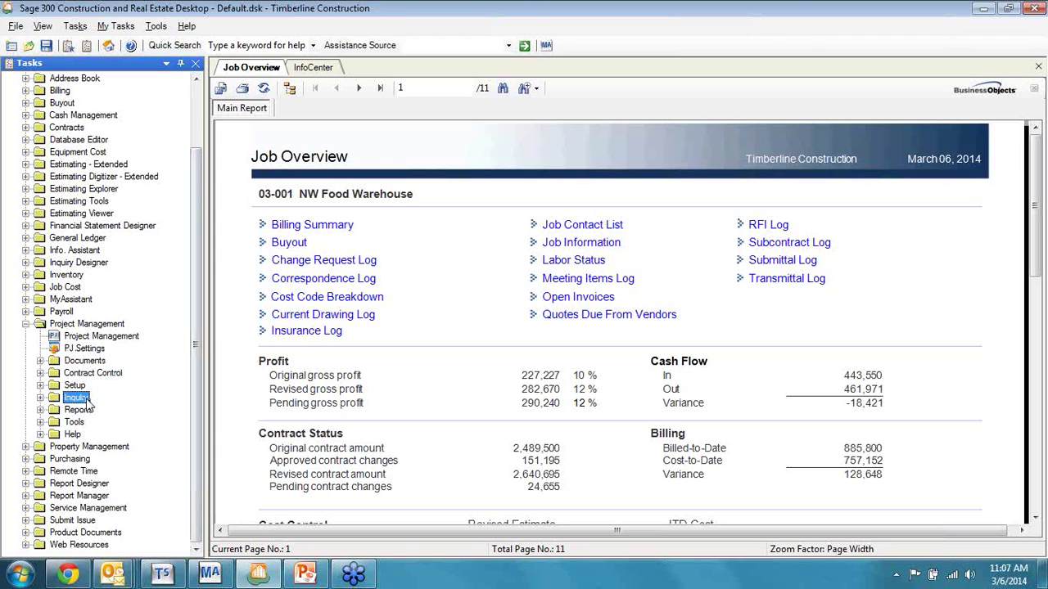
click(85, 412)
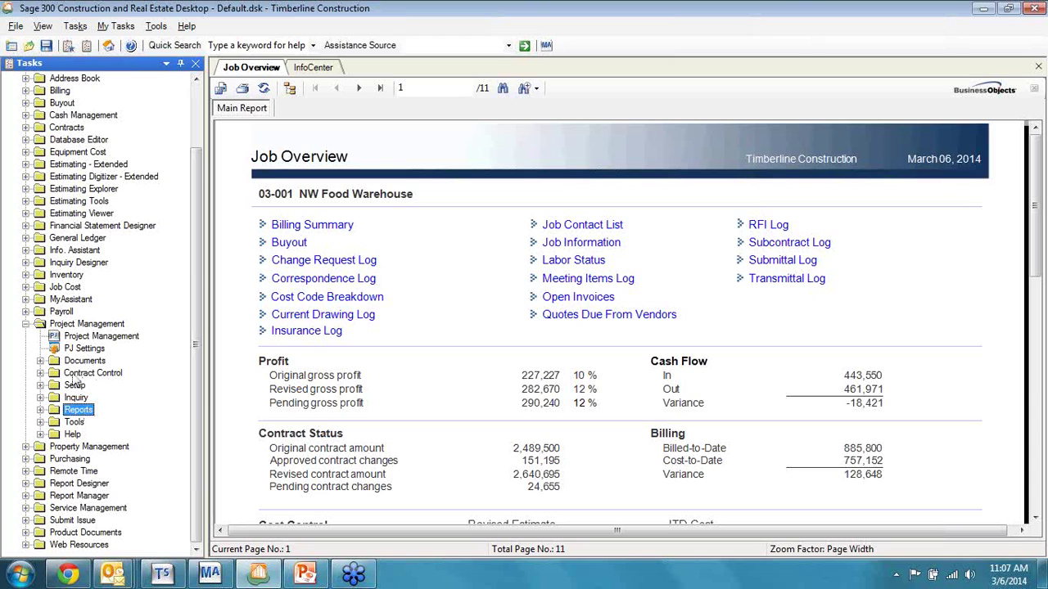
click(40, 361)
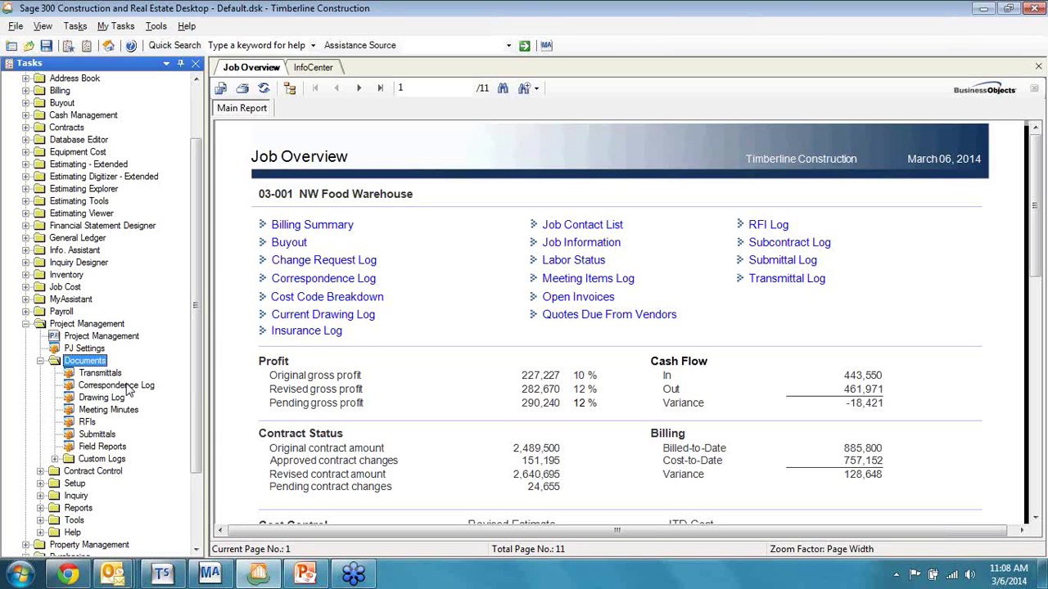
click(114, 377)
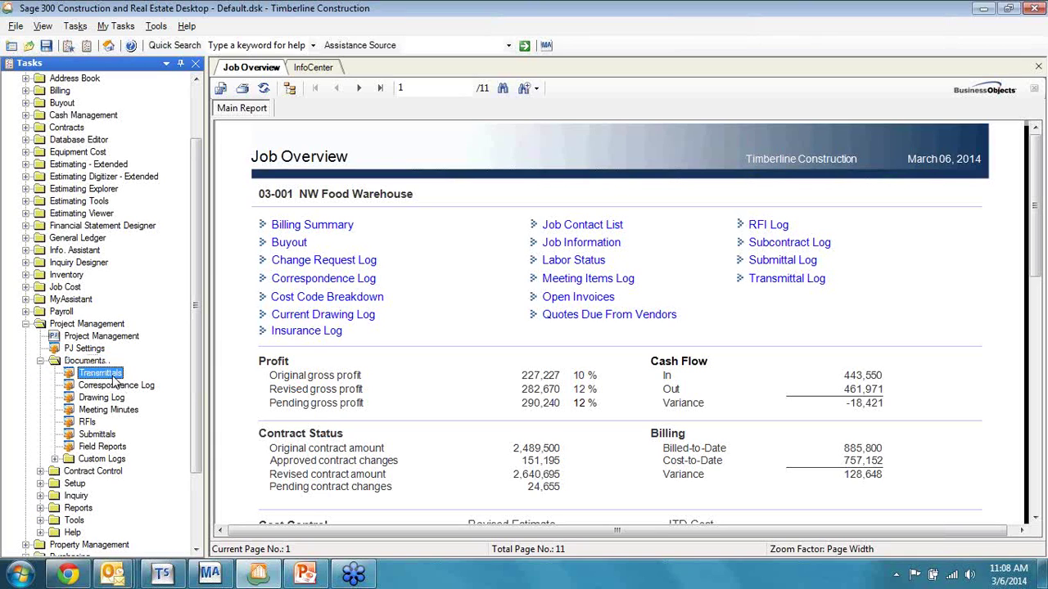
click(124, 386)
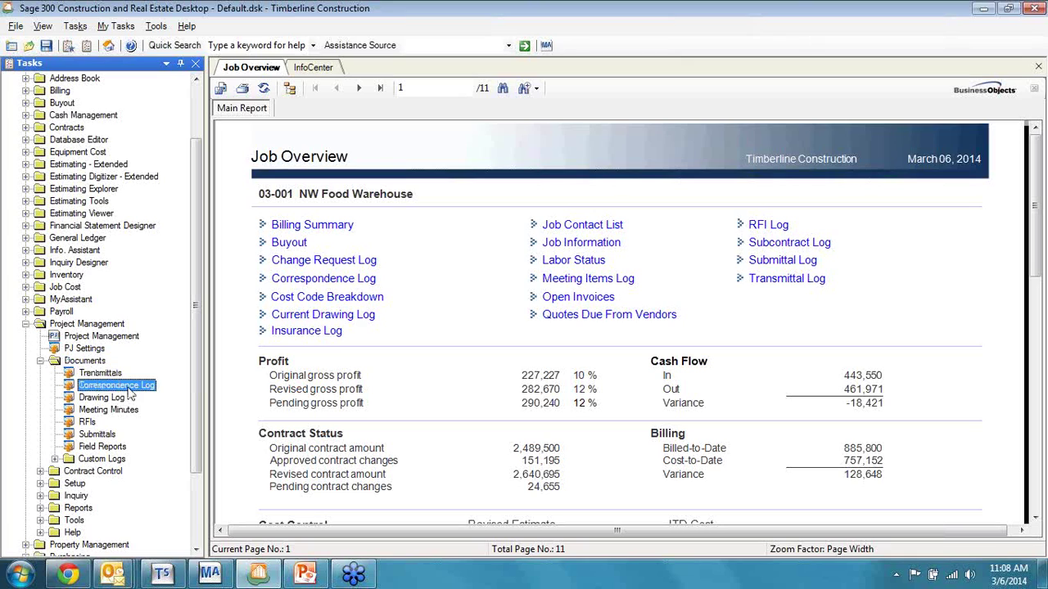
click(114, 399)
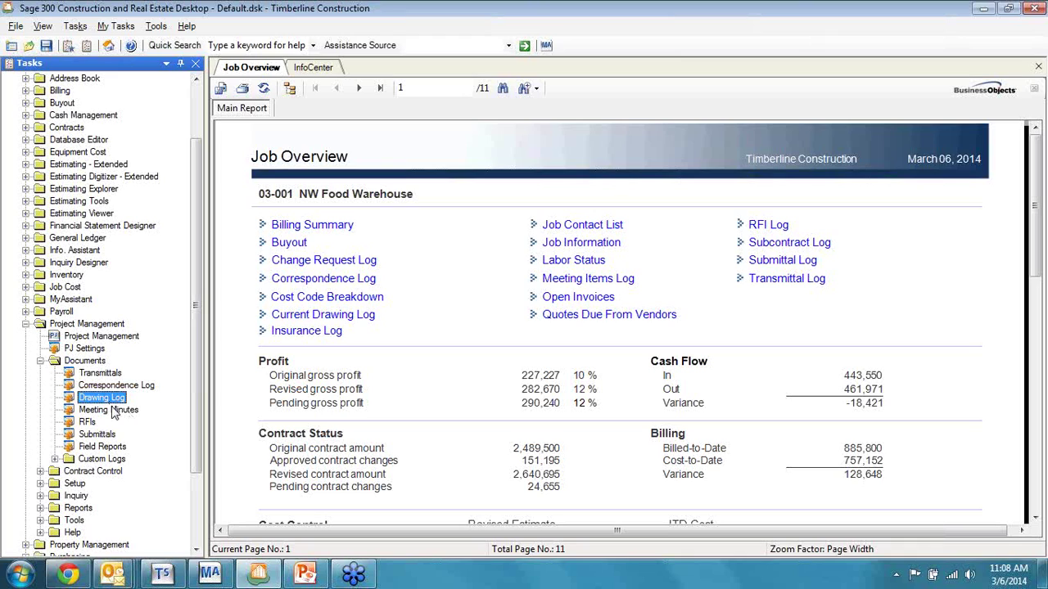
click(115, 411)
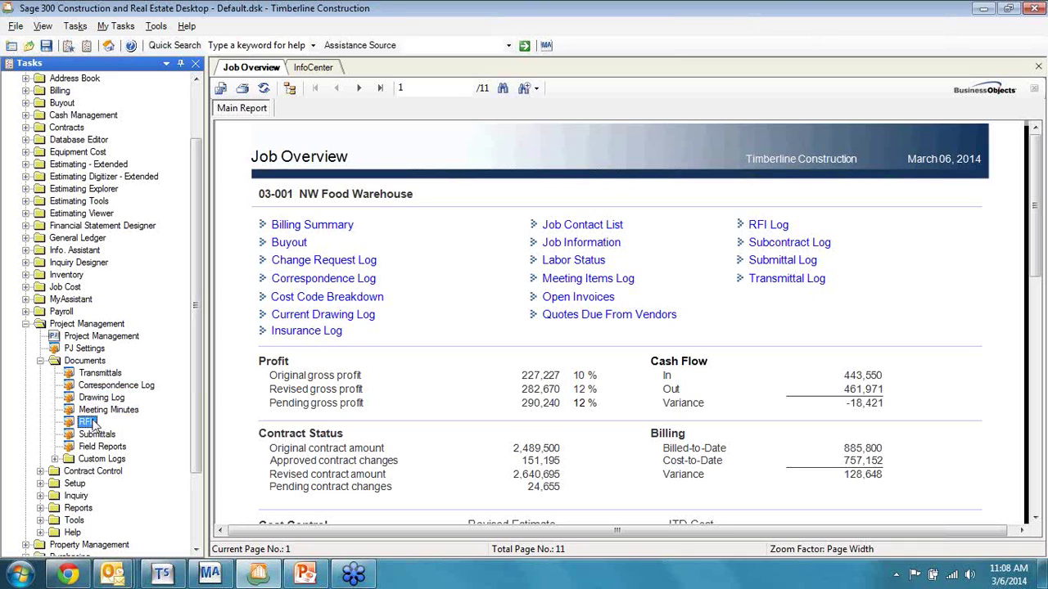
click(100, 435)
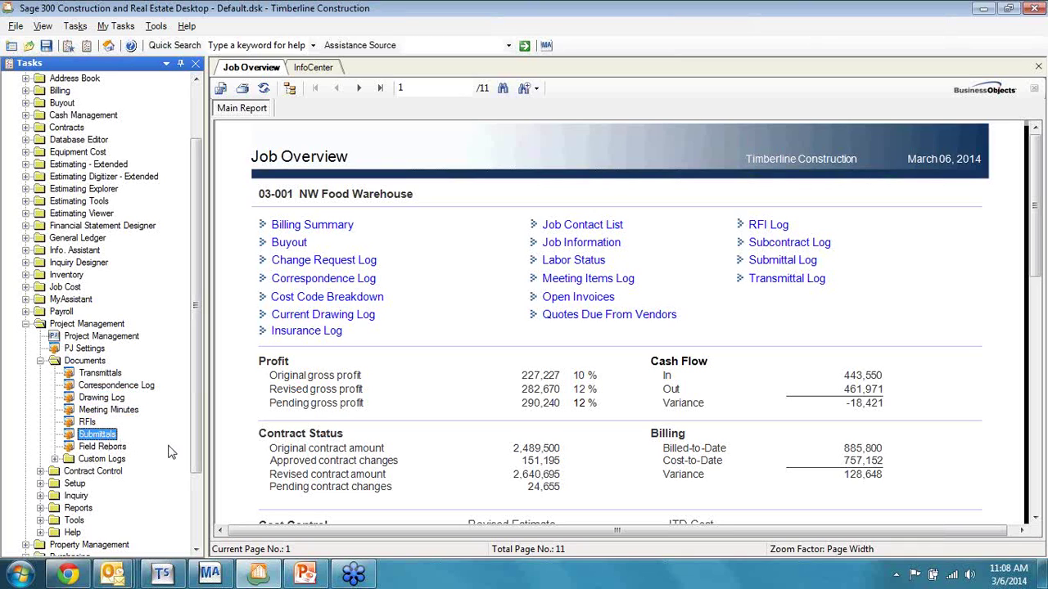
click(101, 447)
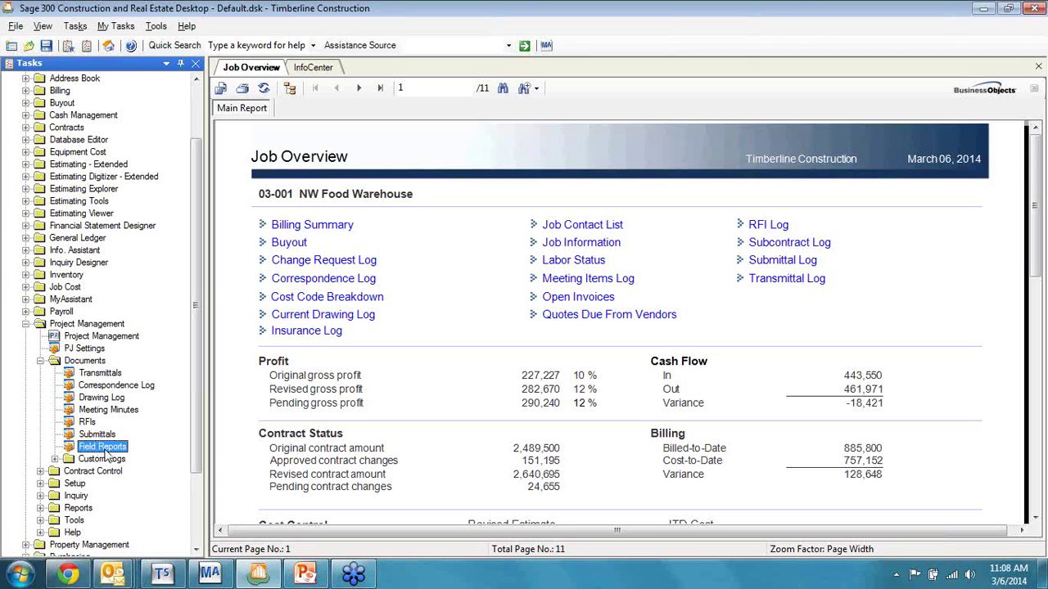
click(54, 459)
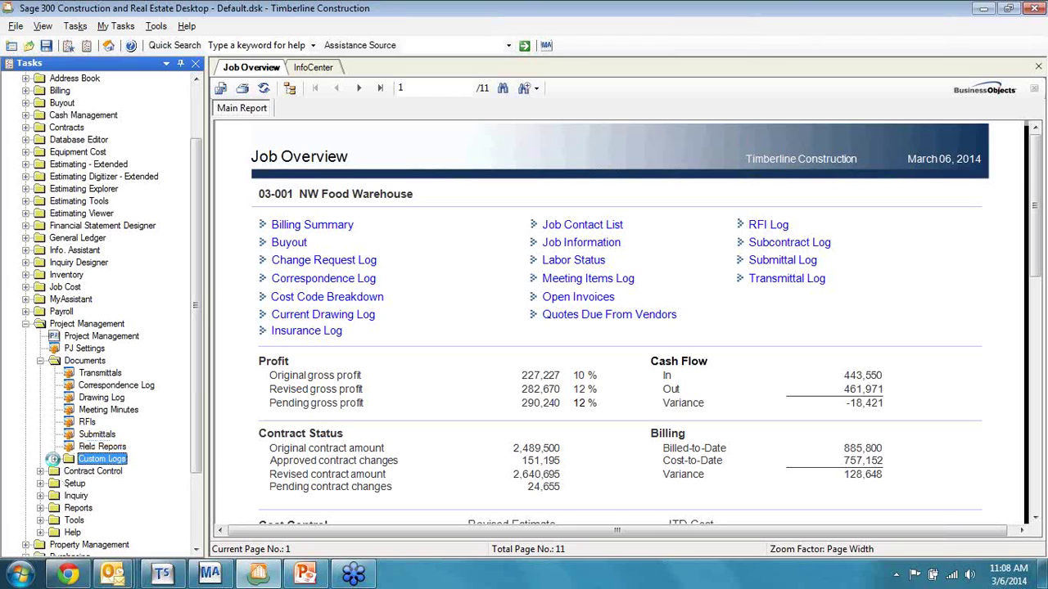
scroll(138, 467, down, 3)
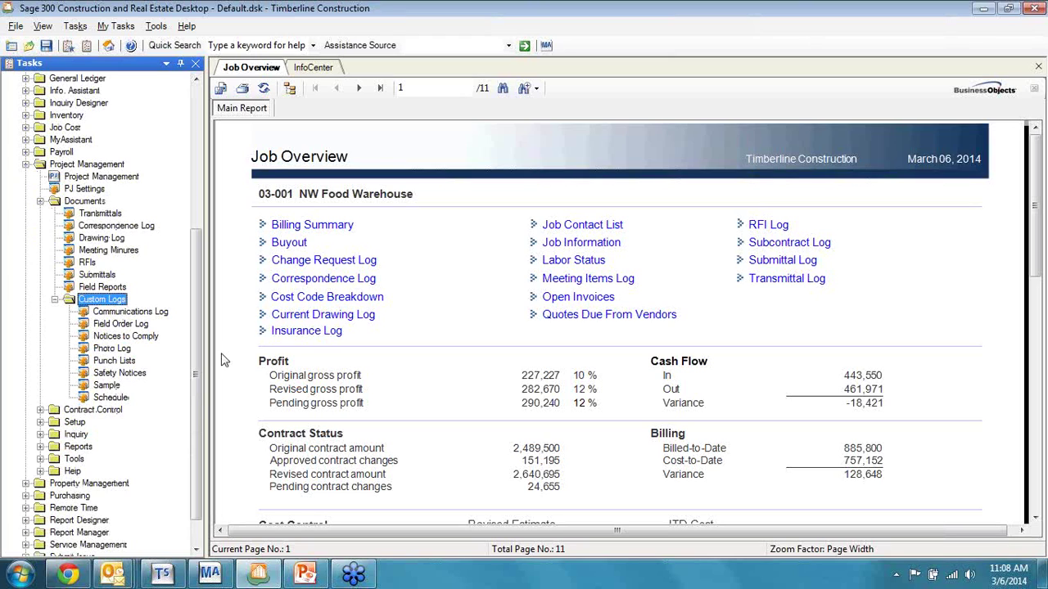
click(122, 350)
click(126, 363)
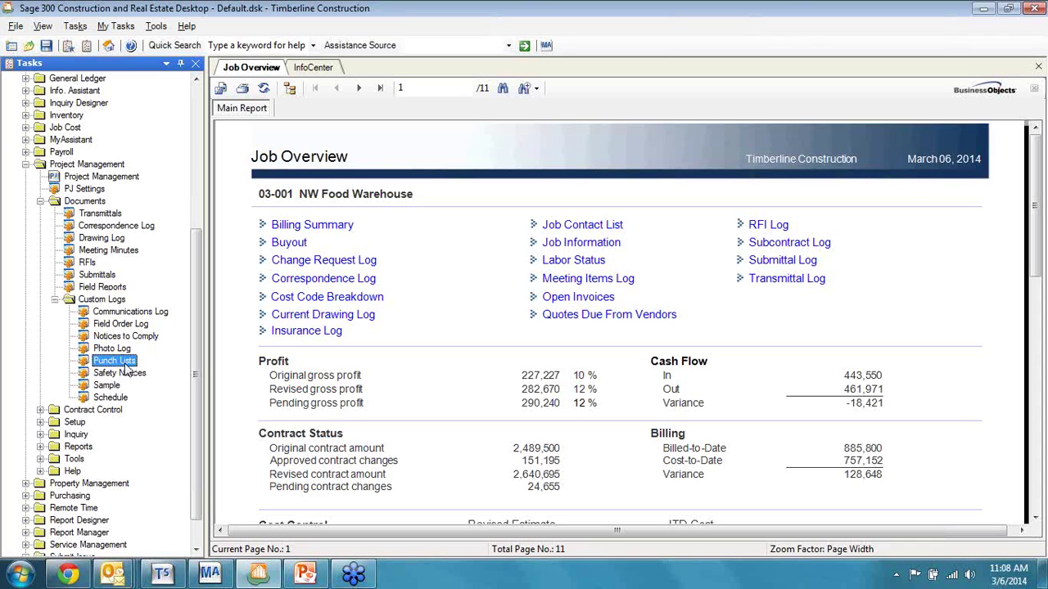
click(139, 325)
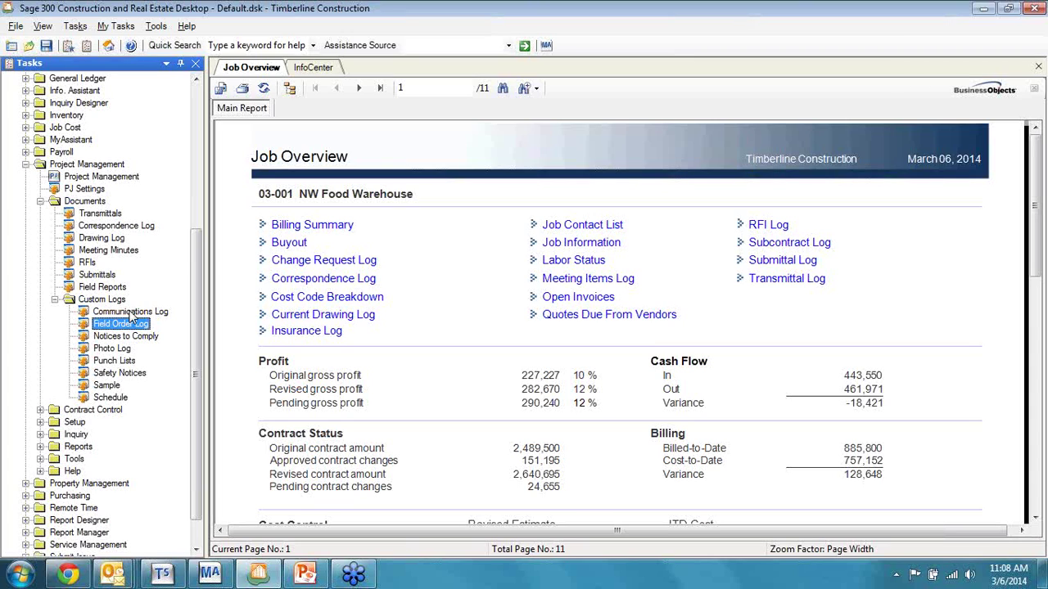
click(55, 300)
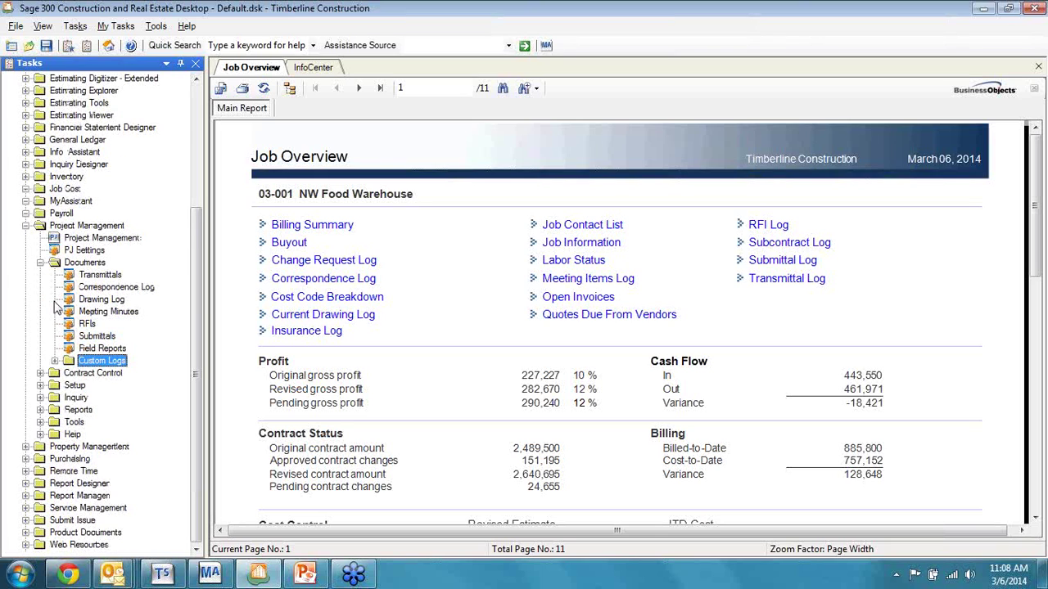
Step: Browse Contract Control's Commitments, Change Requests, Change Orders and Commitment COs, then collapse Documents and Contract Control
double_click(56, 373)
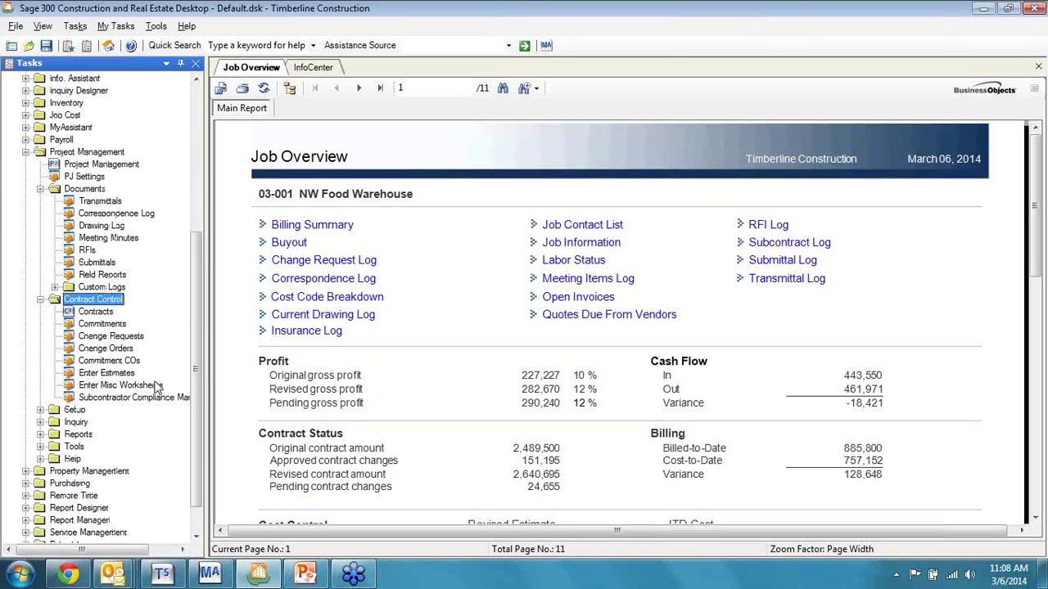
scroll(156, 386, down, 1)
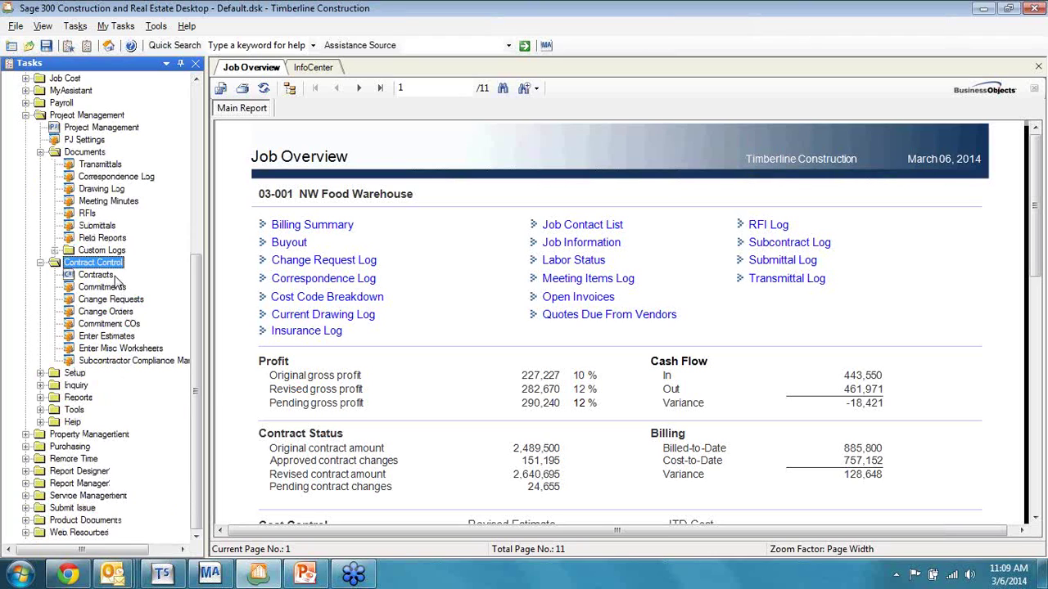
click(117, 287)
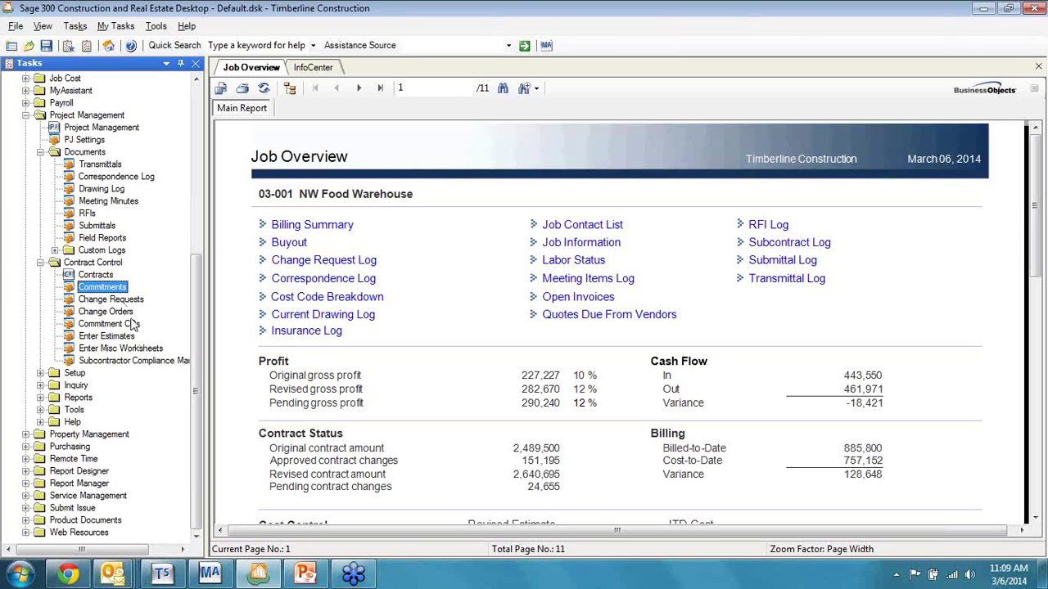
click(129, 301)
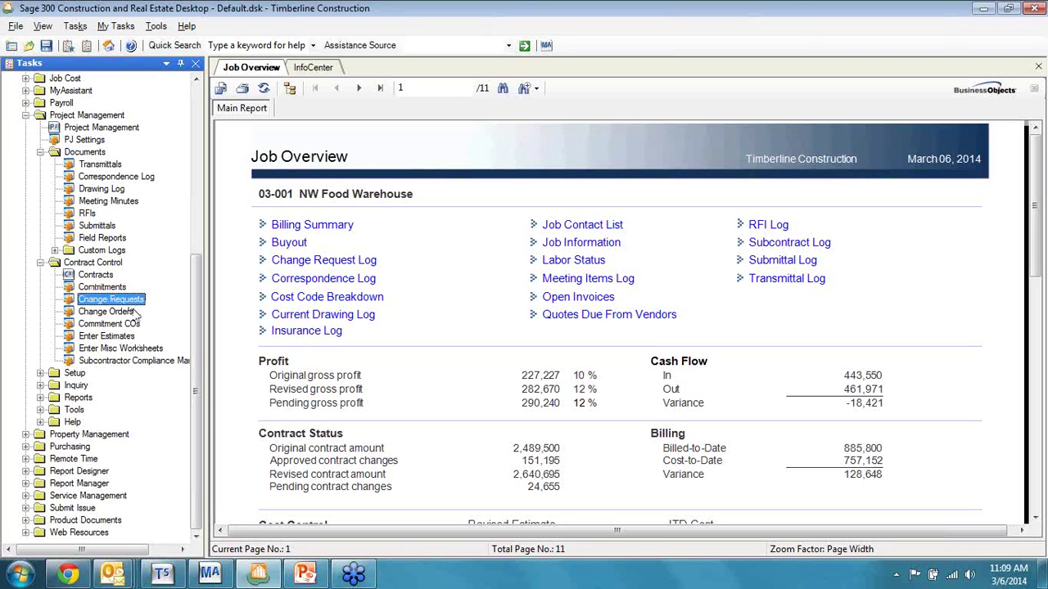
click(130, 314)
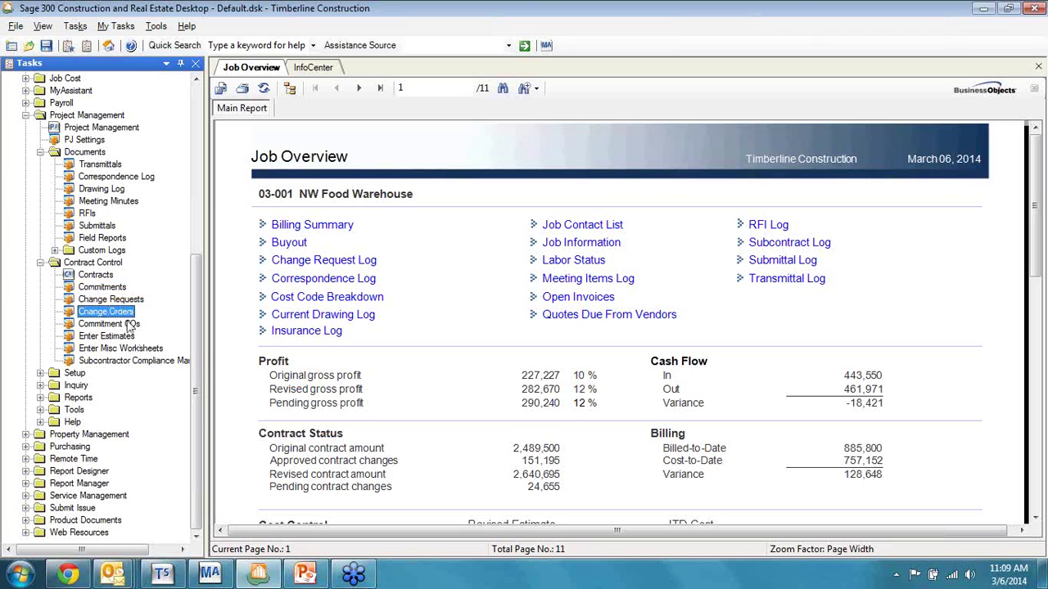
click(130, 325)
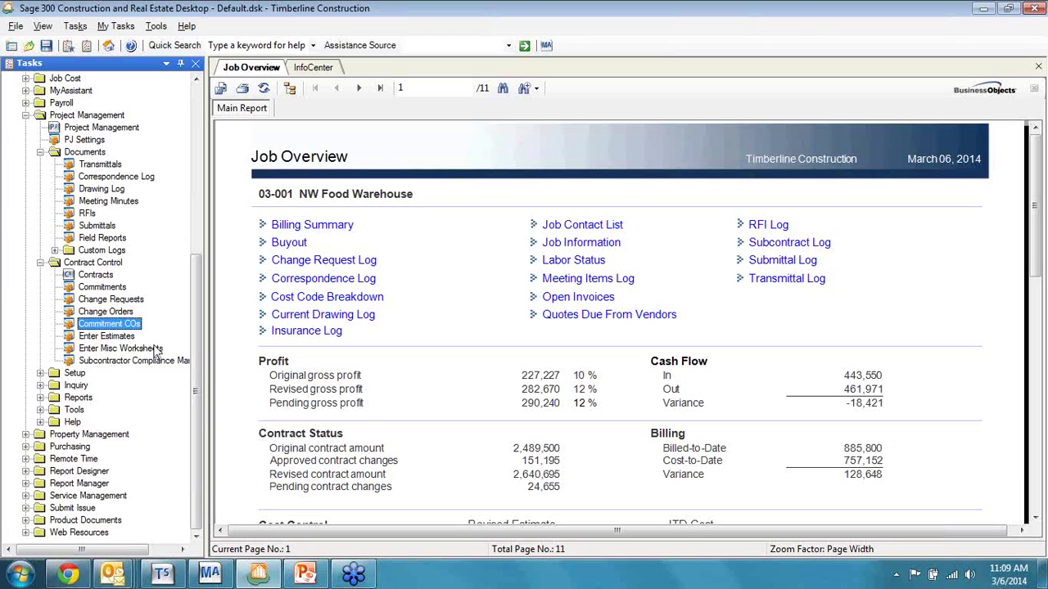
click(42, 157)
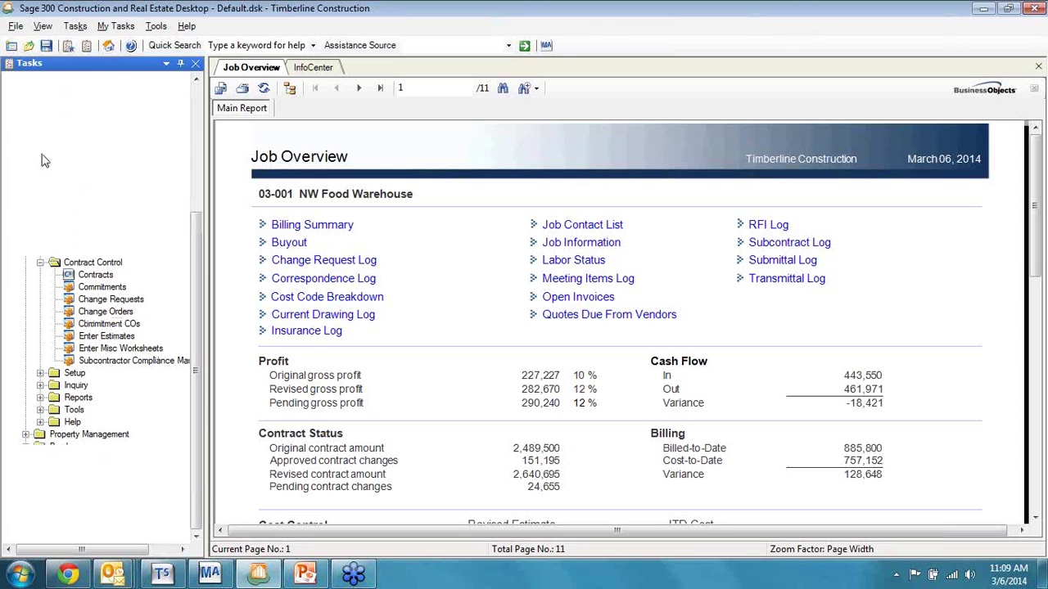
click(40, 262)
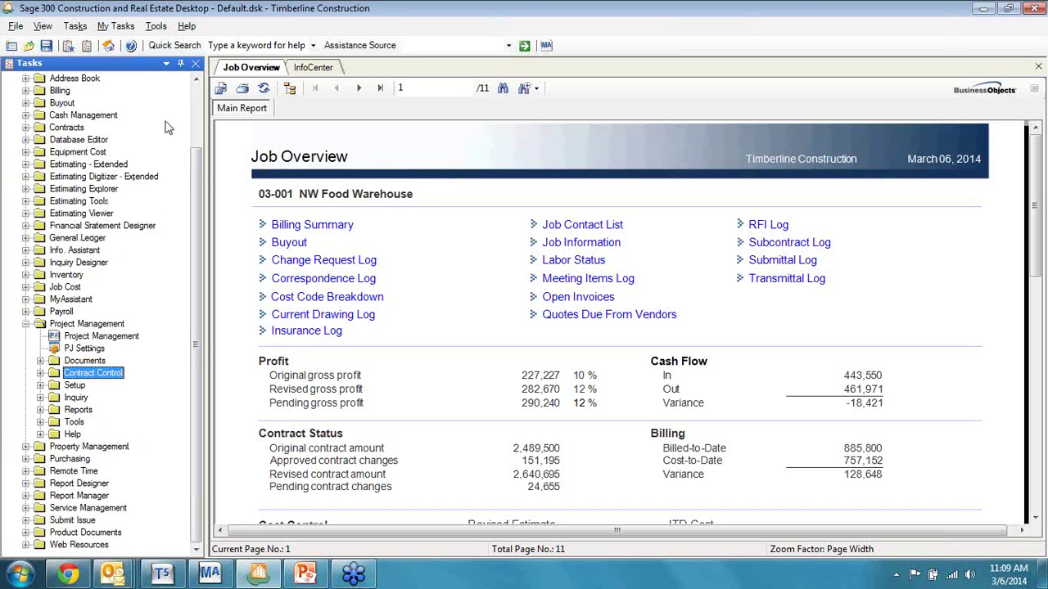
Step: Add the Photo Log from Documents > Custom Logs to the Project Manager group in My Tasks
click(68, 47)
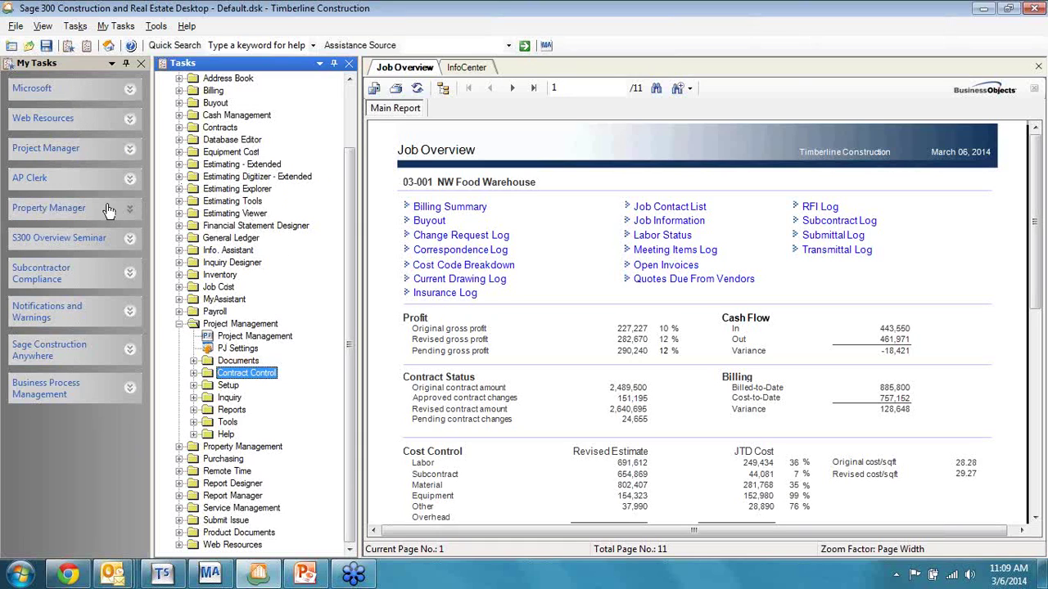
click(128, 155)
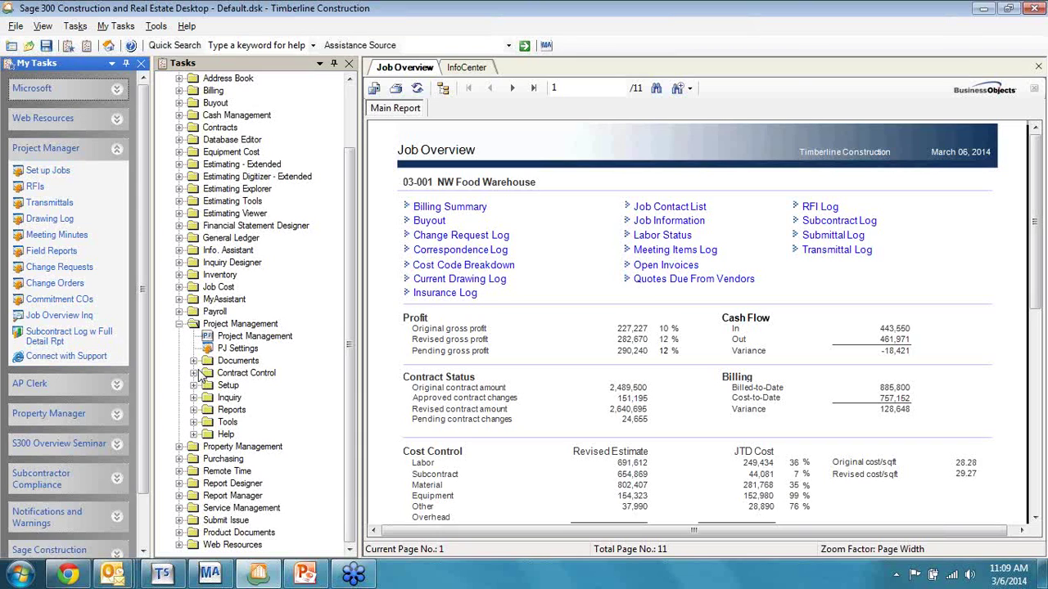
click(195, 362)
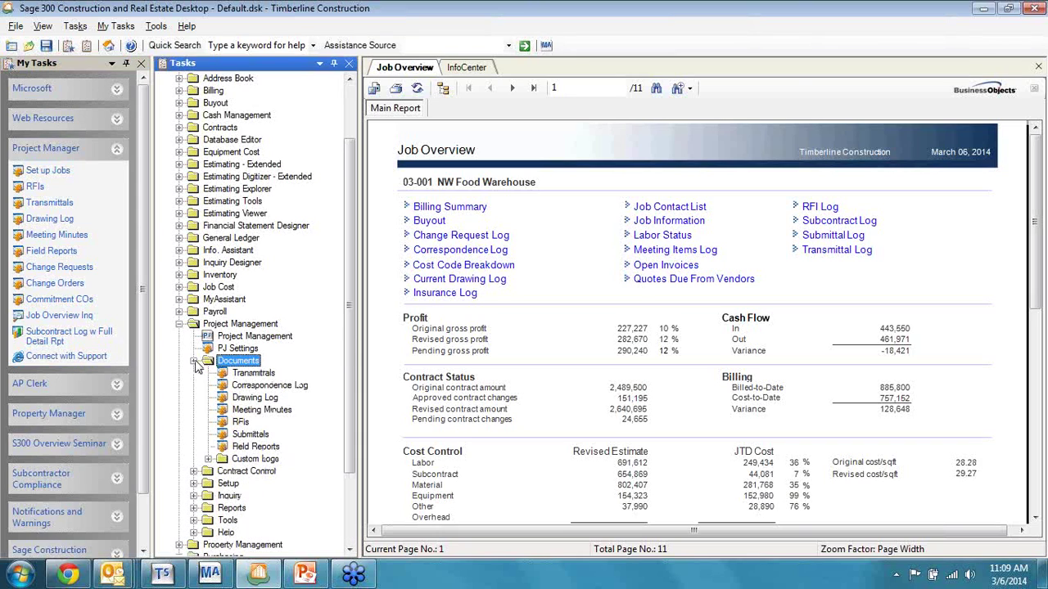
click(208, 459)
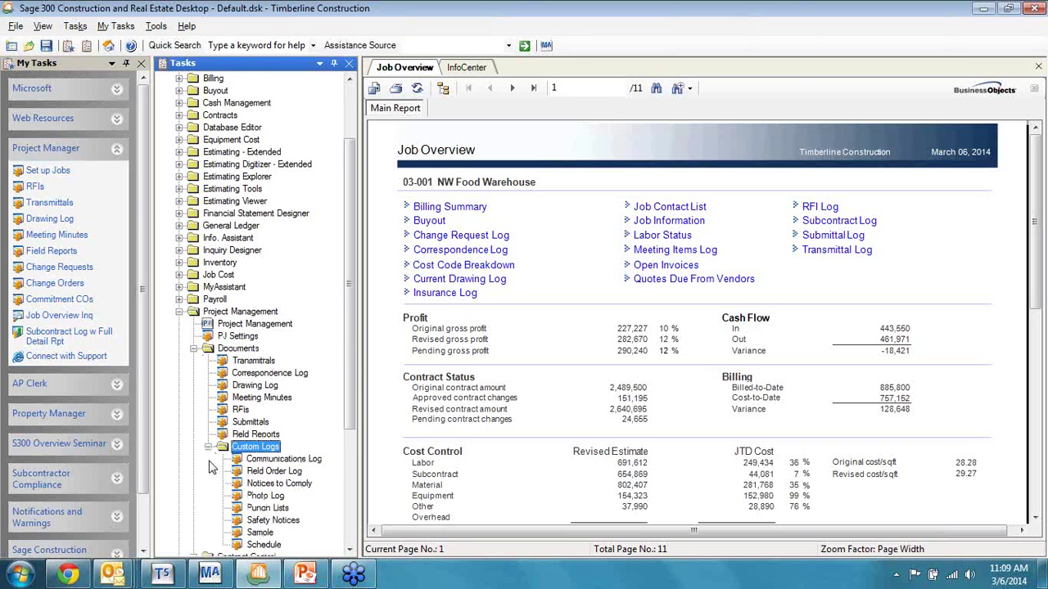
click(287, 497)
drag(106, 380, 96, 305)
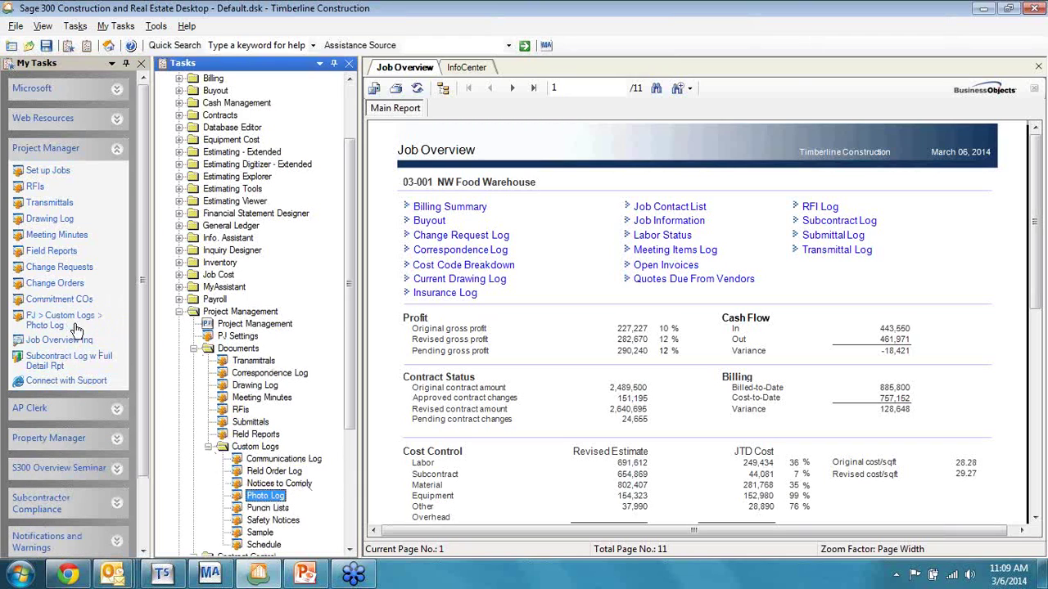
Step: Rename the new PJ > Custom Logs task to 'Photo Log' and move it below Transmittals
right_click(61, 321)
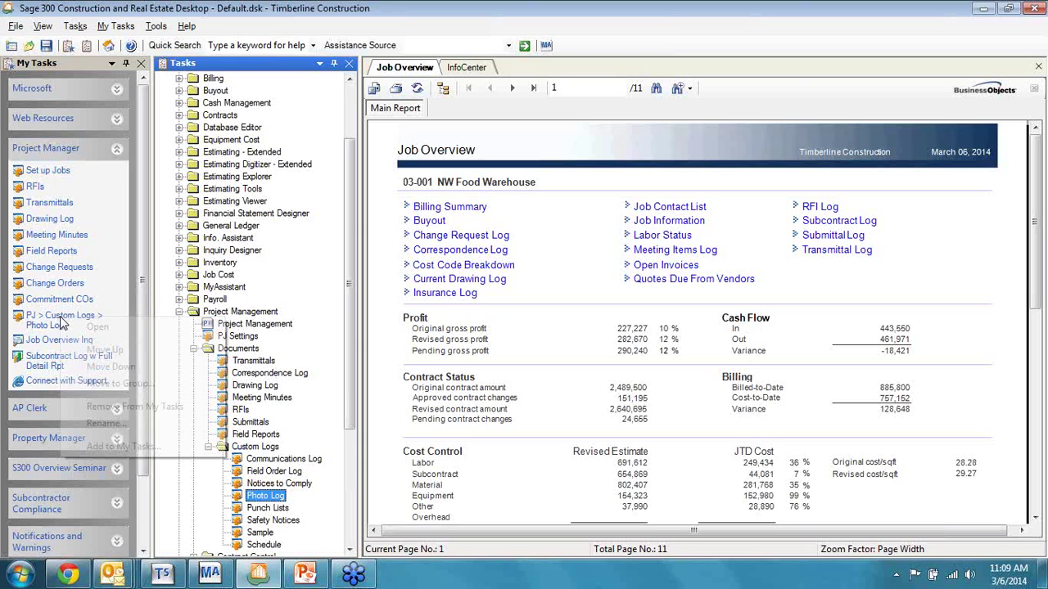
click(123, 421)
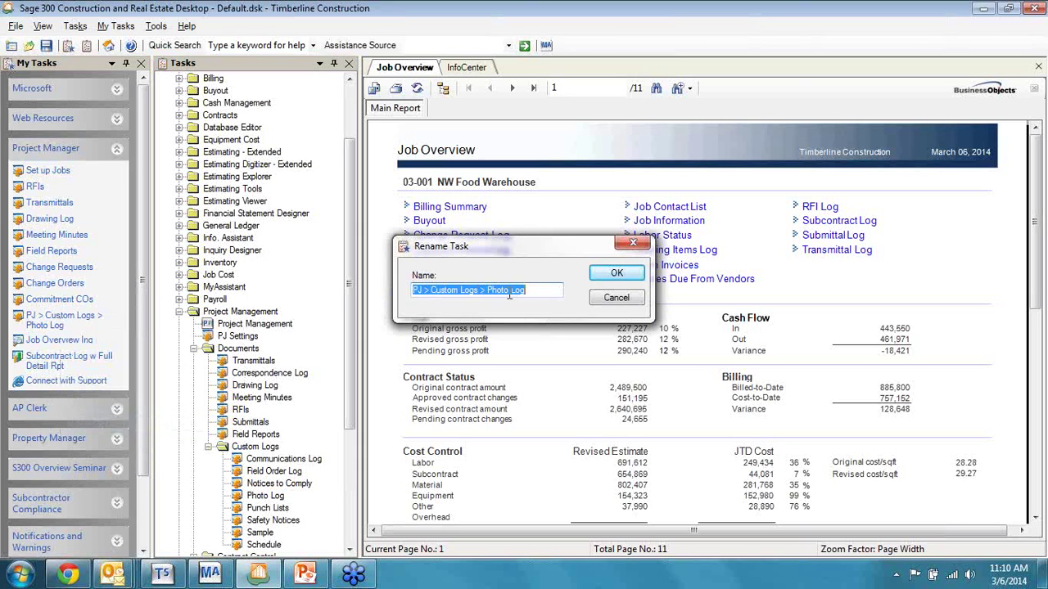
click(492, 290)
key(BackSpace)
key(BackSpace)
key(BackSpace)
key(BackSpace)
key(BackSpace)
key(BackSpace)
key(BackSpace)
key(BackSpace)
key(BackSpace)
key(BackSpace)
key(BackSpace)
key(BackSpace)
key(BackSpace)
key(BackSpace)
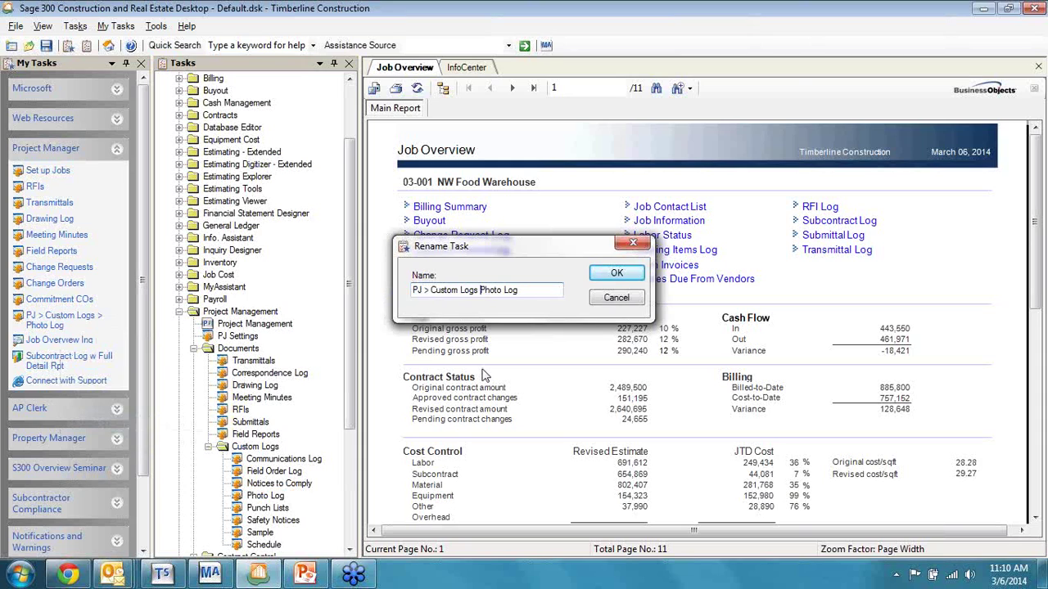
key(BackSpace)
key(BackSpace)
key(BackSpace)
key(BackSpace)
key(BackSpace)
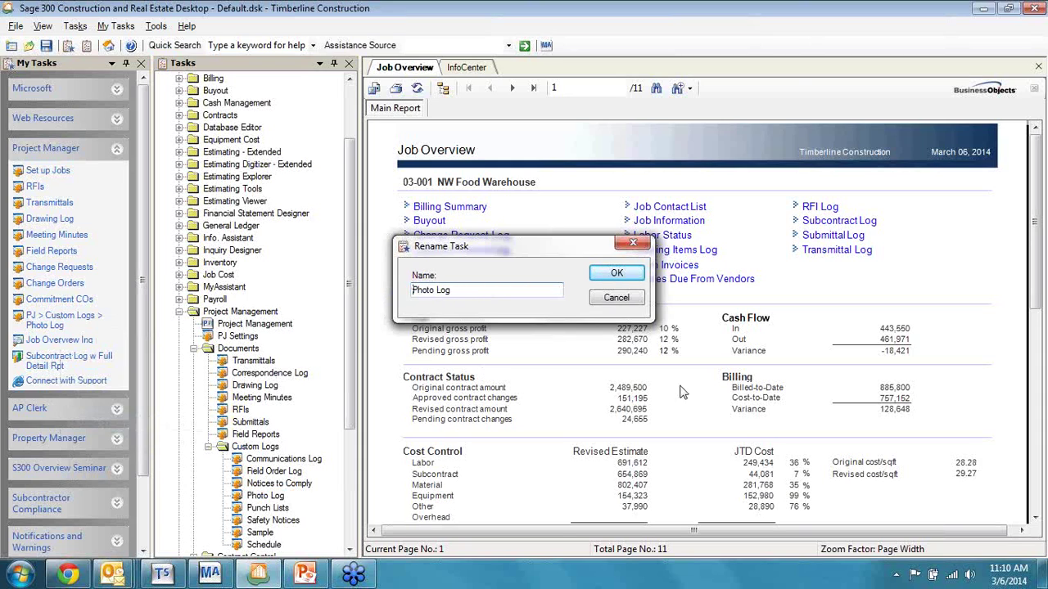
click(634, 281)
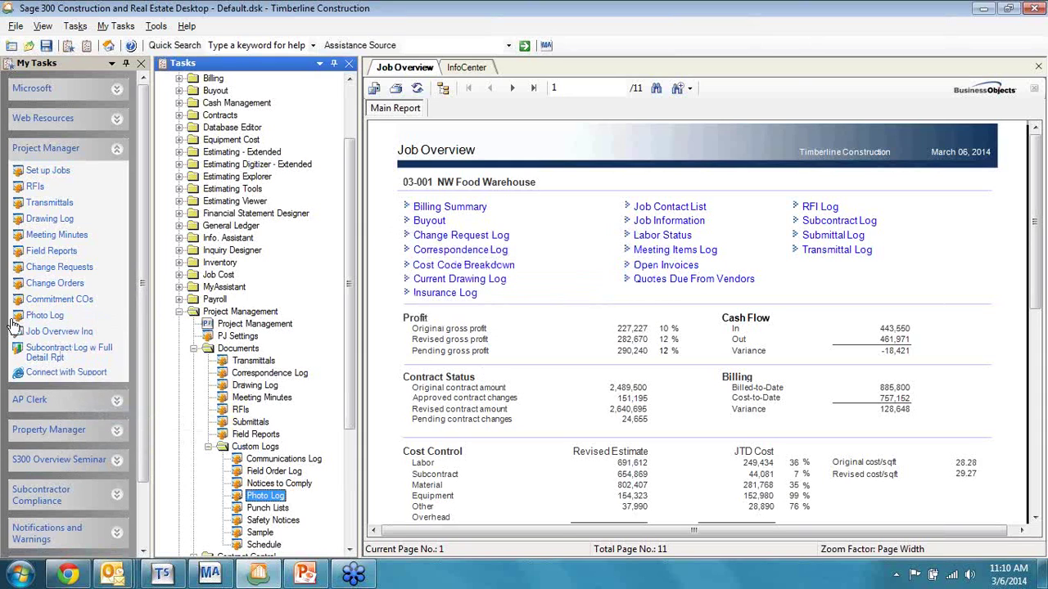
drag(54, 319, 45, 214)
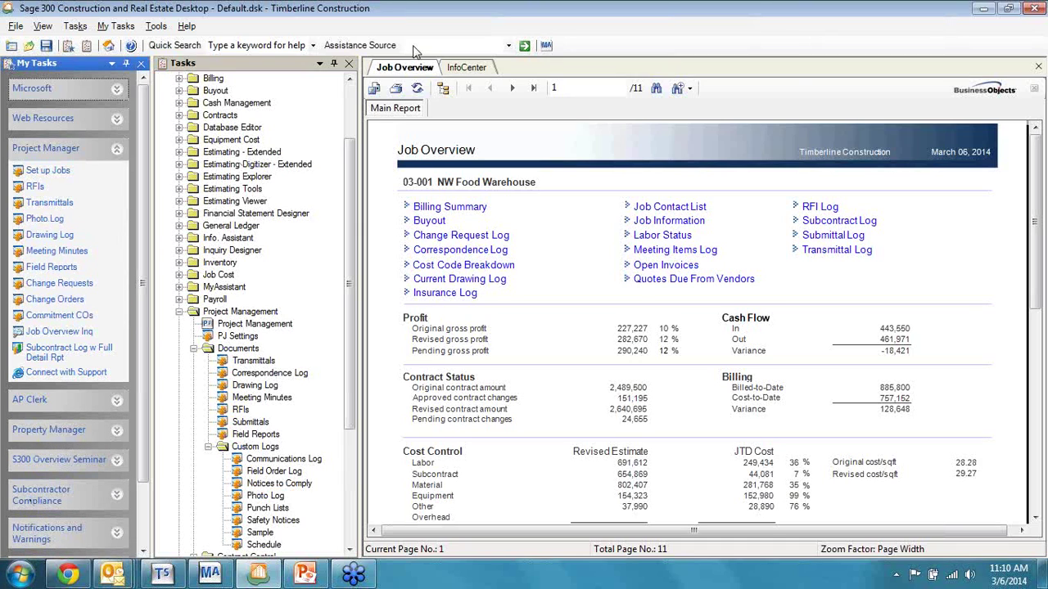
Step: Close the Tasks tree panel and collapse the Project Manager task group
click(351, 65)
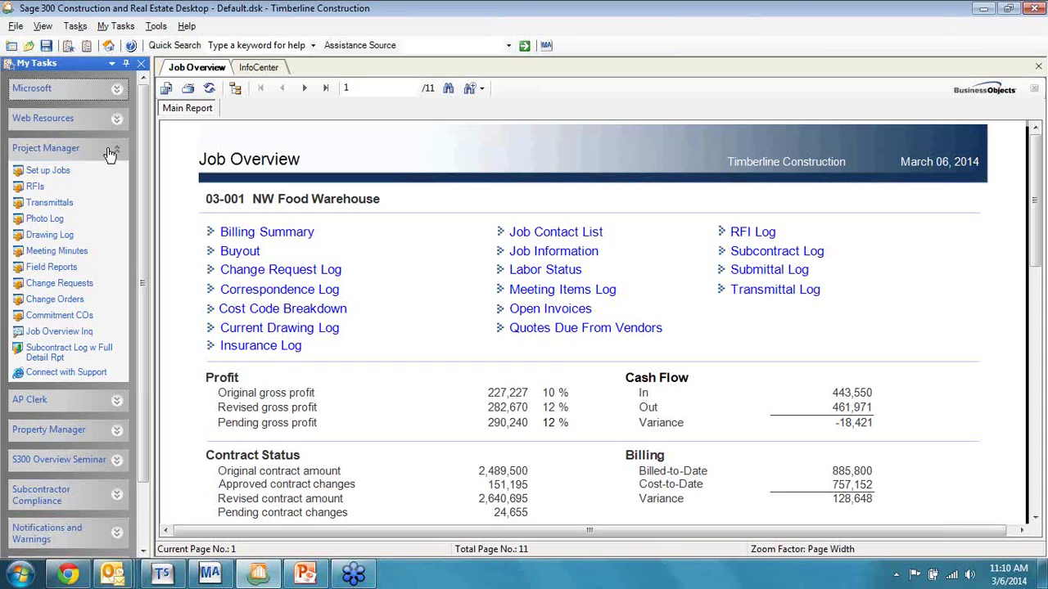
click(114, 154)
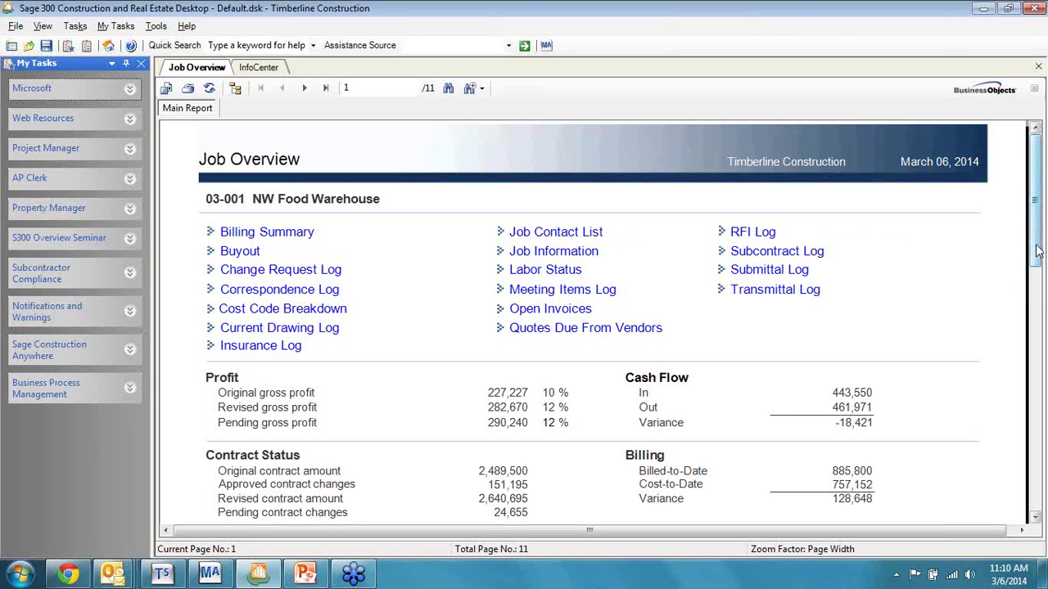
drag(1037, 251, 1043, 329)
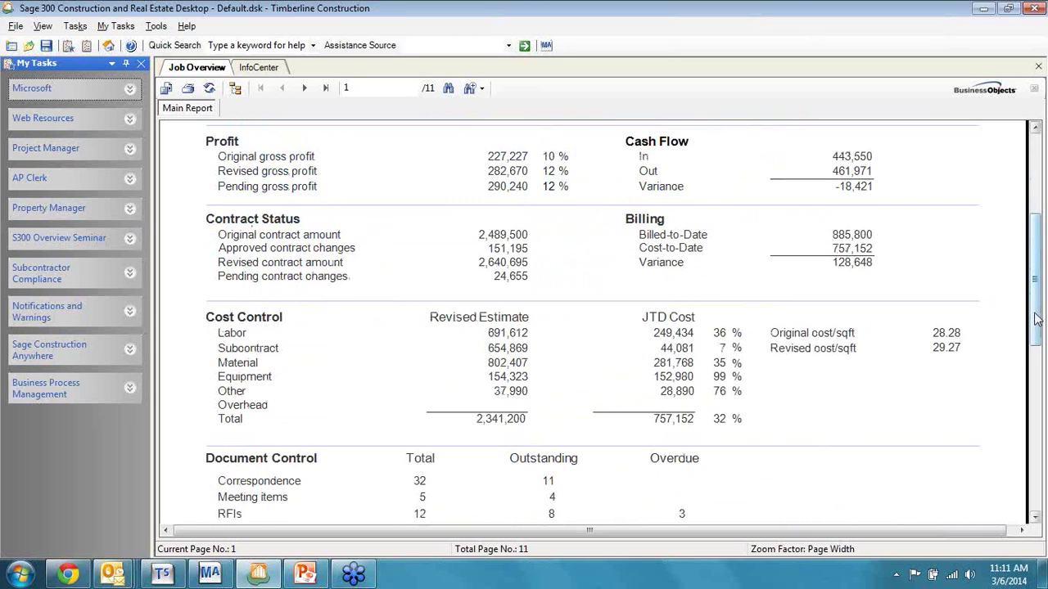
drag(1034, 320, 1034, 219)
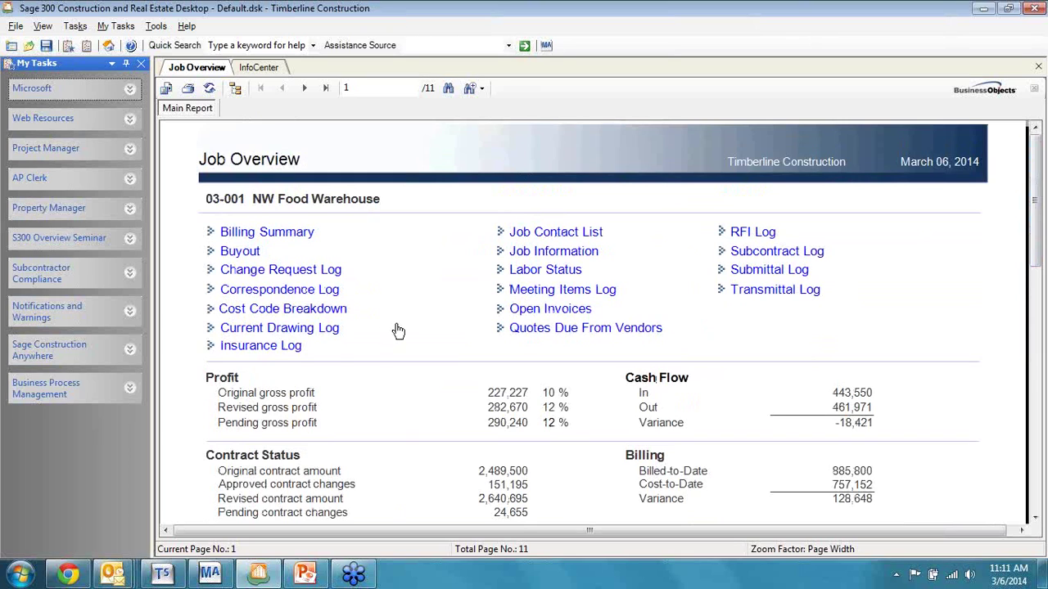
Step: Open the 03-001 Insurance Log from the Job Overview report
click(267, 347)
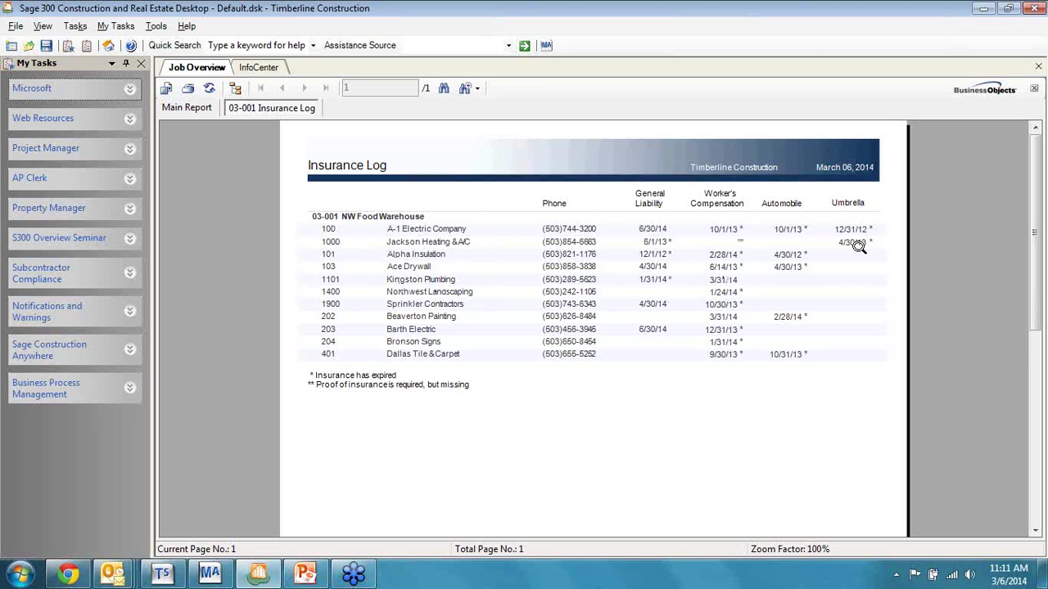
Step: Open the 03-001 Cost Code Breakdown report, then go back to the Job Overview main report
click(197, 108)
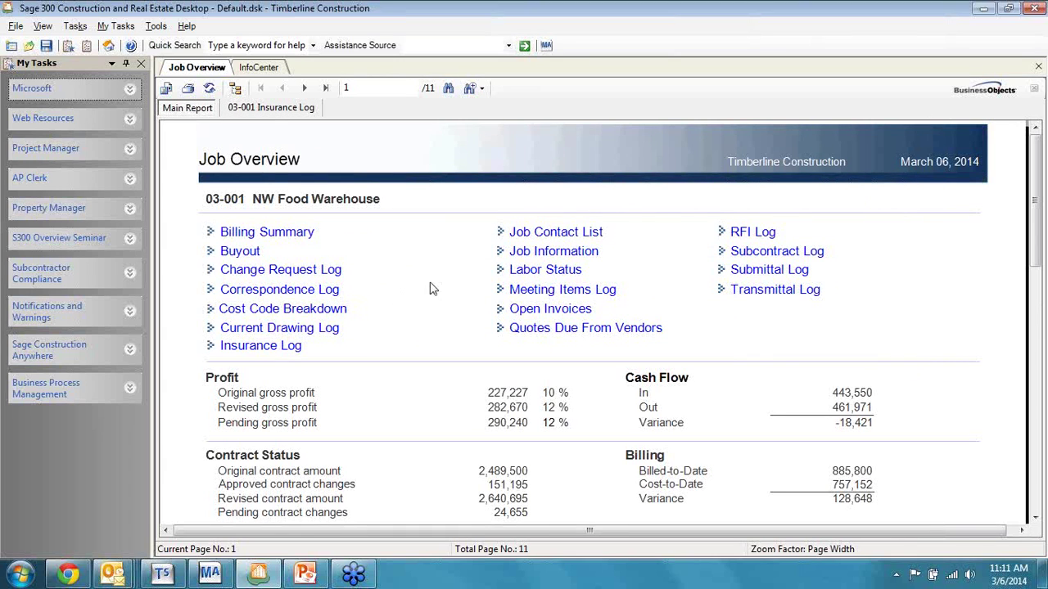
click(302, 310)
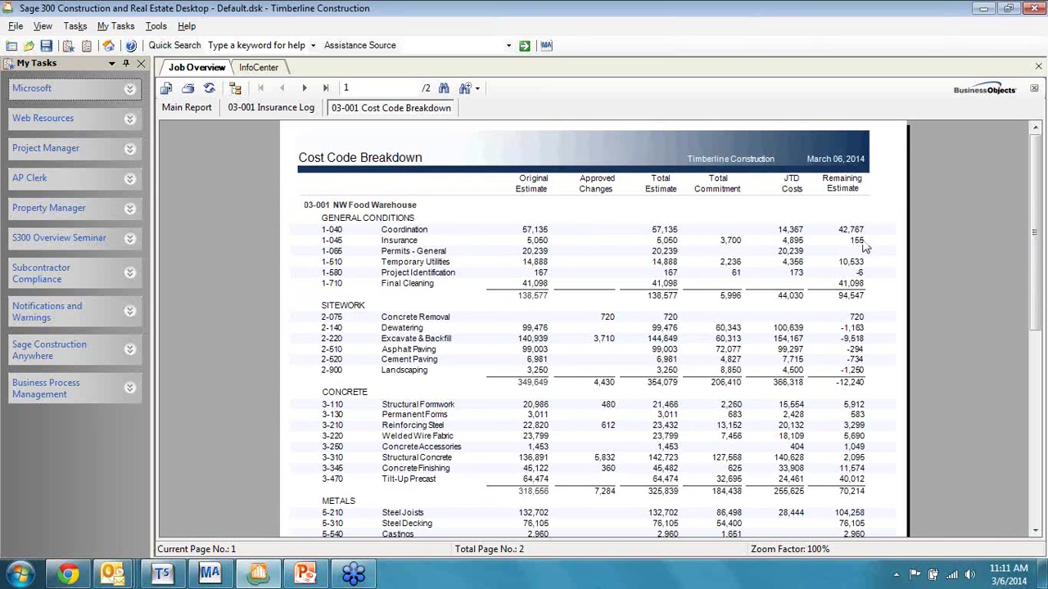
click(191, 108)
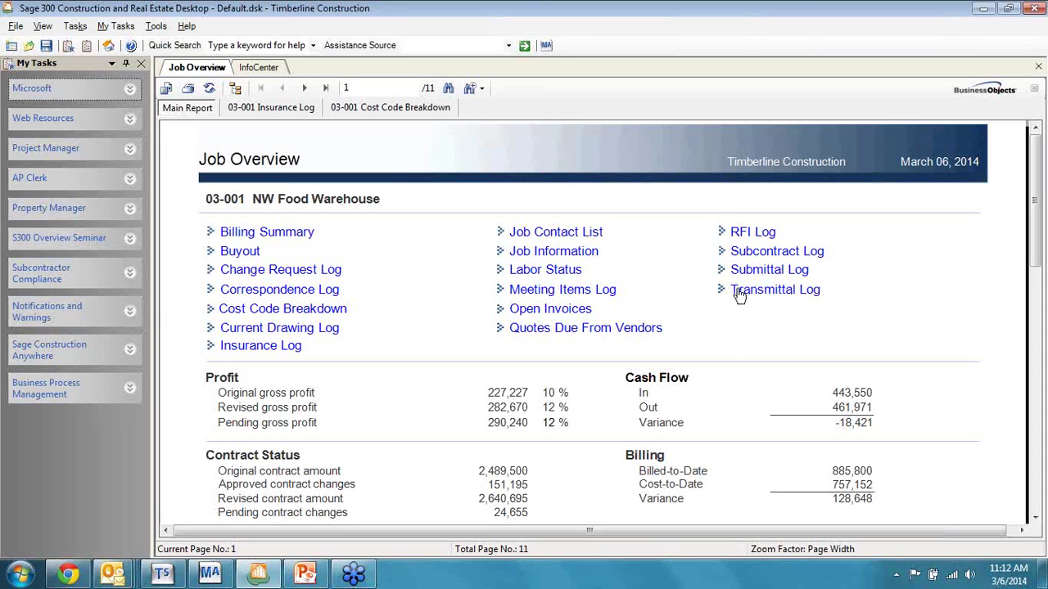
Step: Open and review the 03-001 Subcontract Log, then go back to the Job Overview main report
click(776, 258)
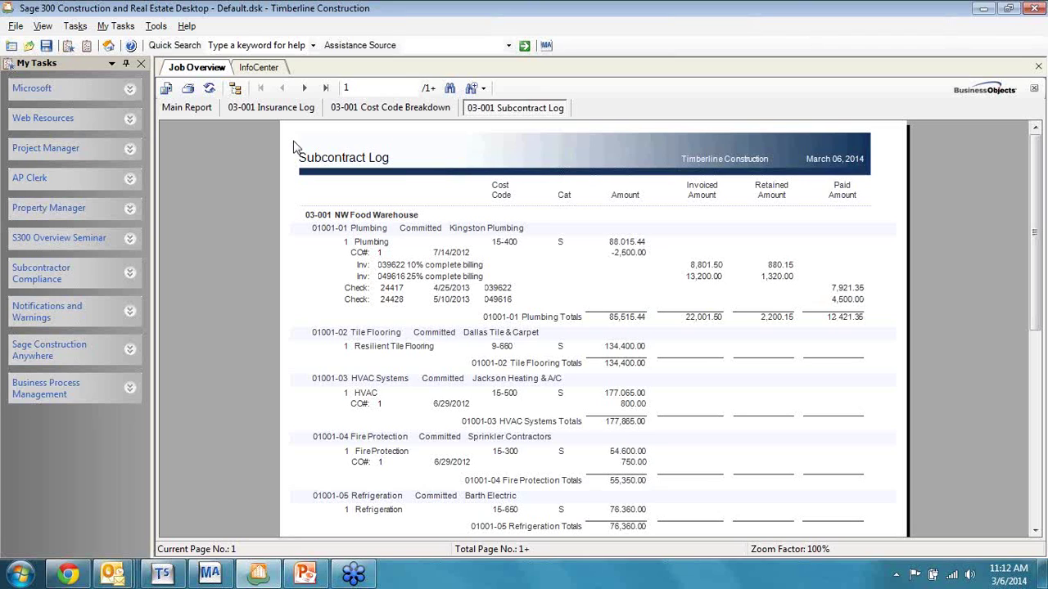
click(195, 109)
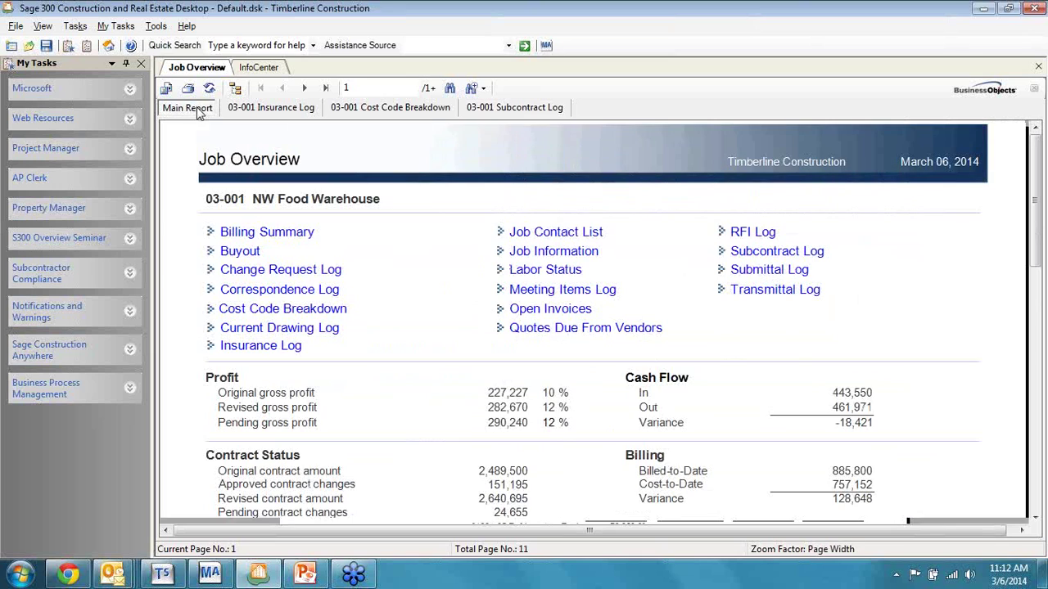
Step: Open the 03-001 Open Invoices and Transmittal Log reports, returning to Job Overview after each
click(563, 309)
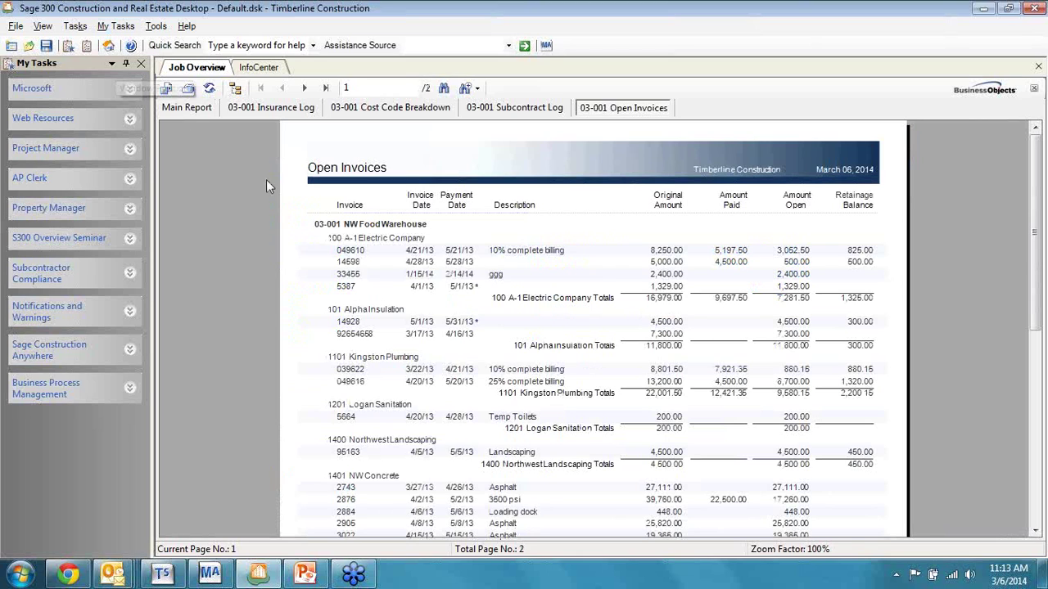
click(186, 111)
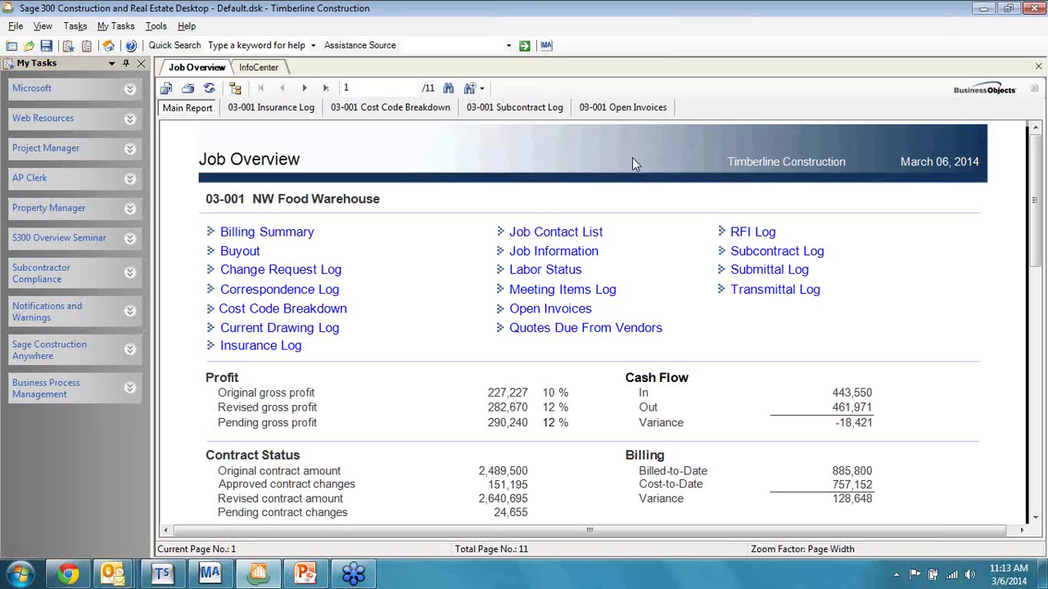
click(781, 295)
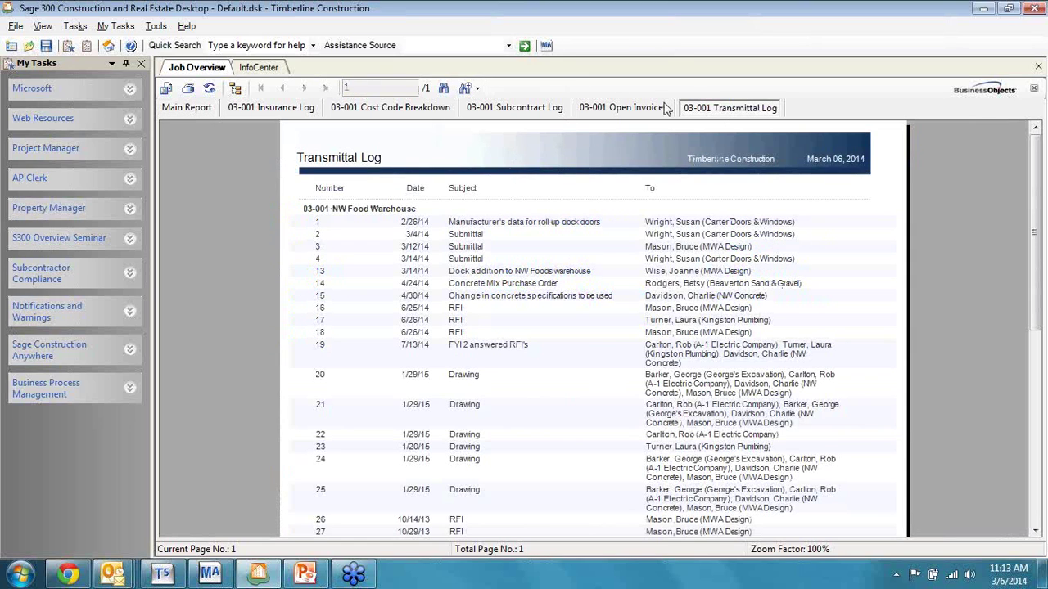
click(187, 110)
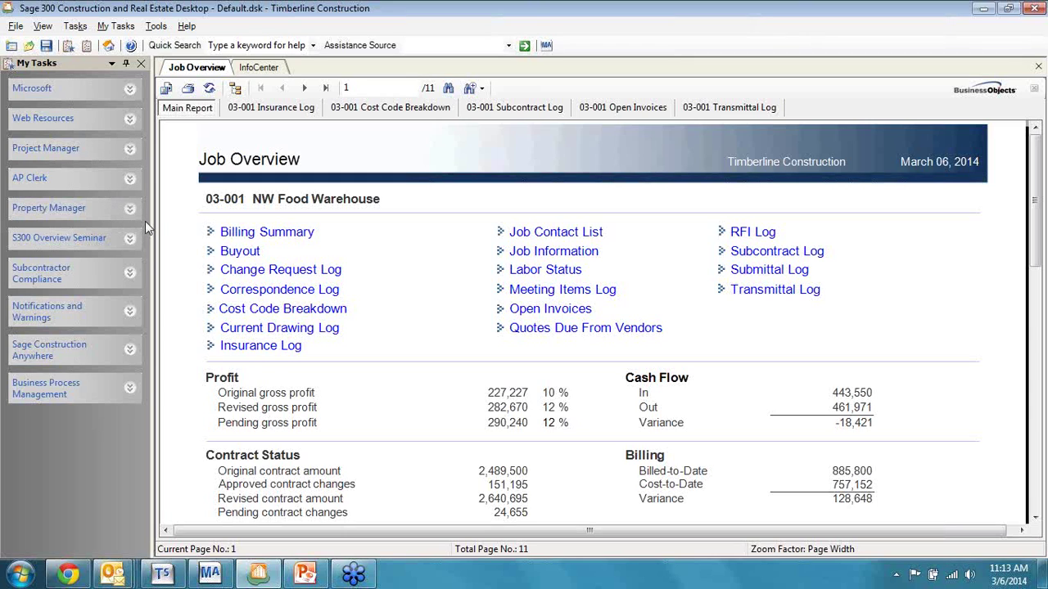
Step: From the Project Manager tasks, open a new blank RFI 8 for Clackamas Office Park #4 (03-002)
click(129, 149)
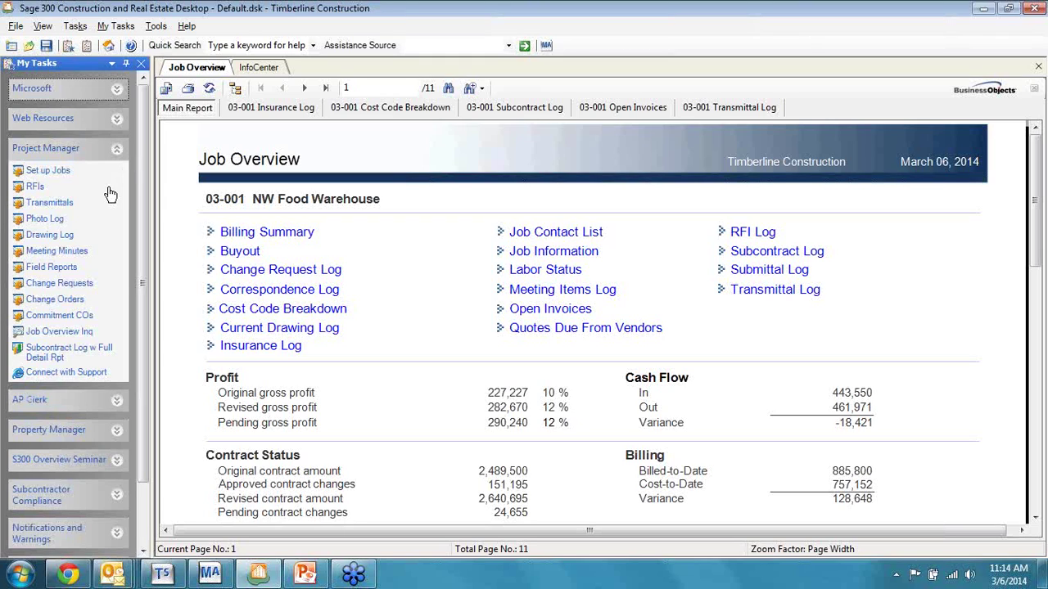
click(35, 188)
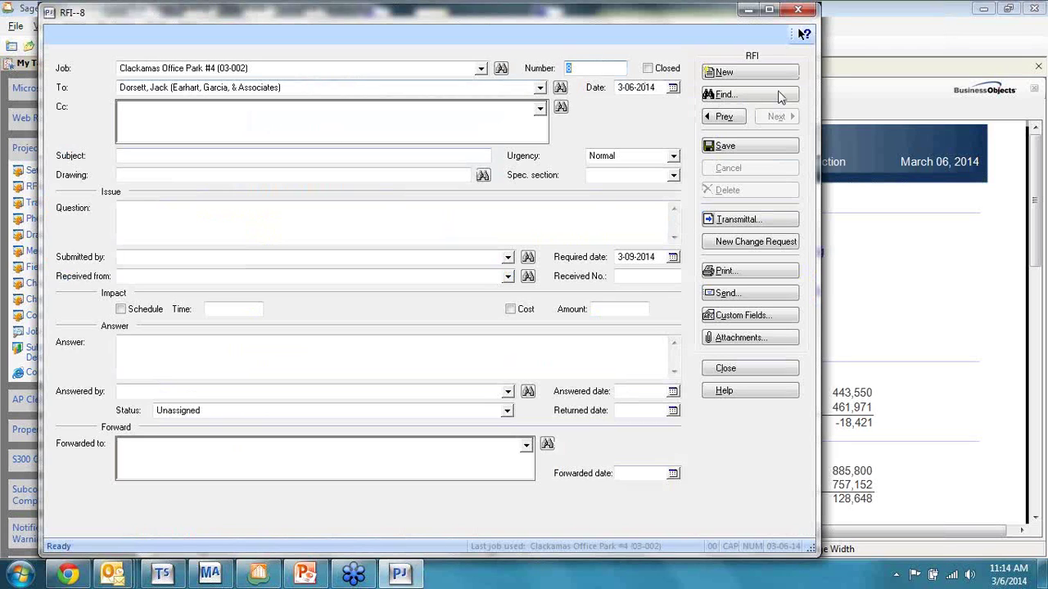
Step: Load RFI 3 on lunchroom sink model numbers, check spec section 11460 and drawings, then save it
click(747, 99)
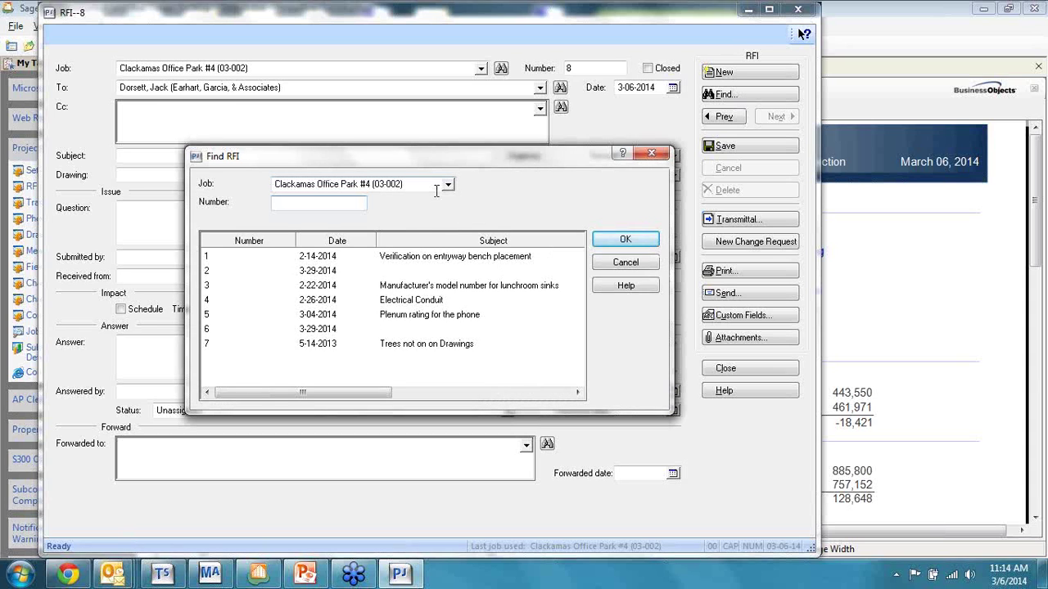
double_click(482, 293)
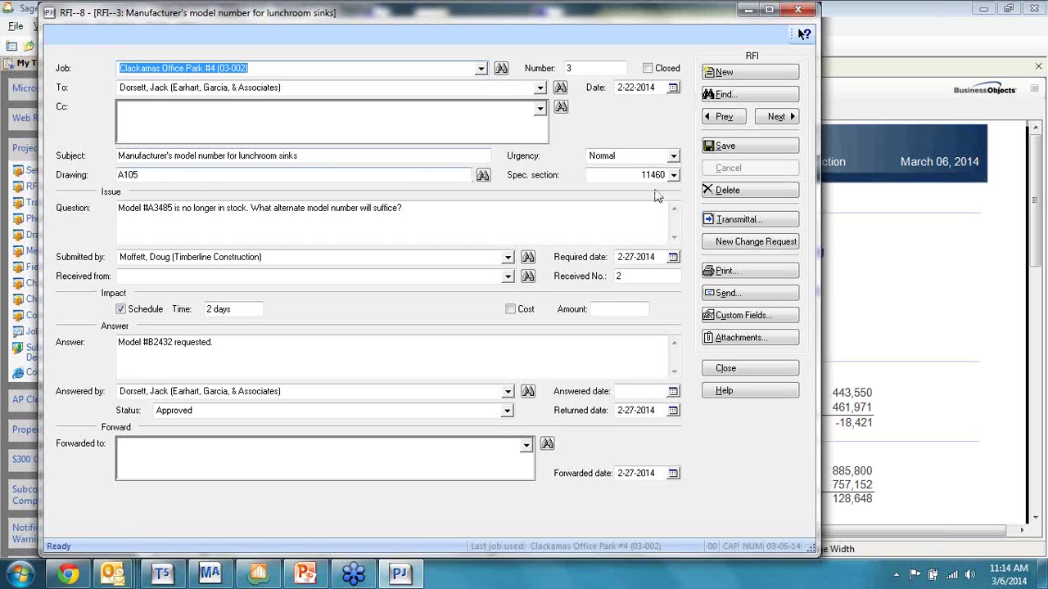
click(673, 176)
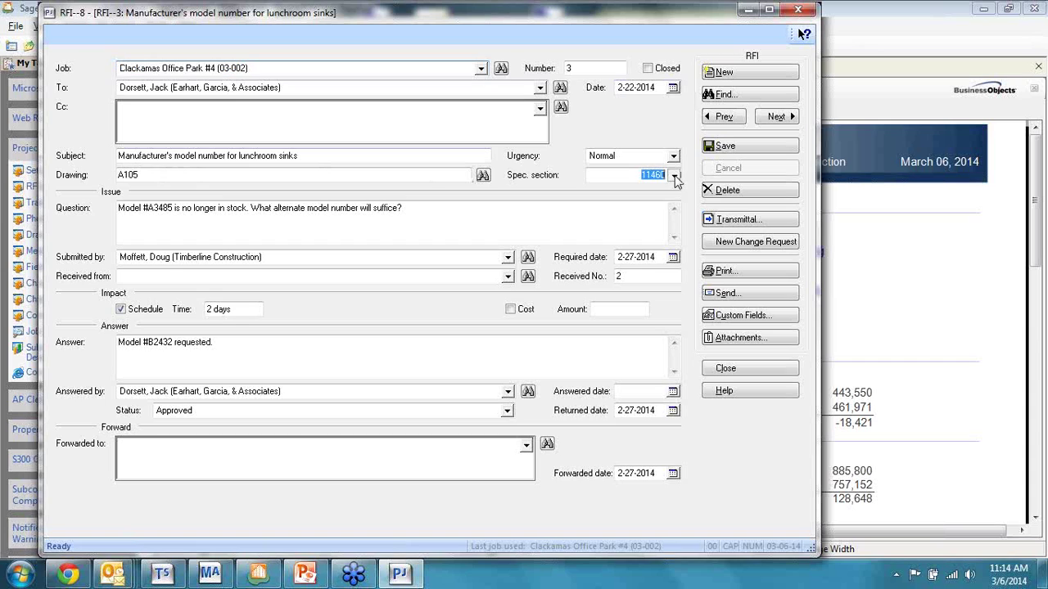
click(665, 196)
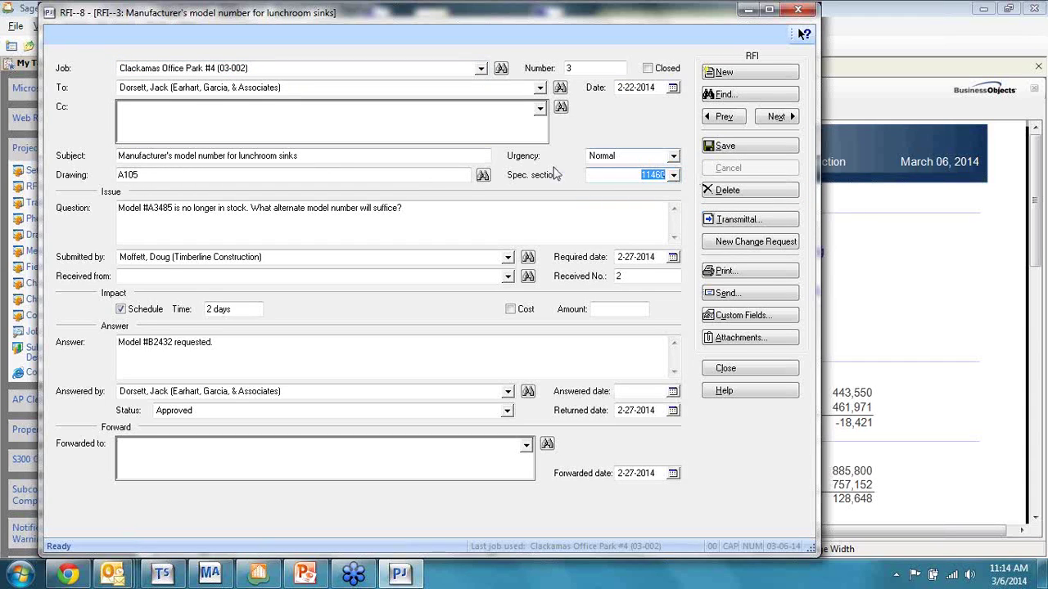
click(483, 176)
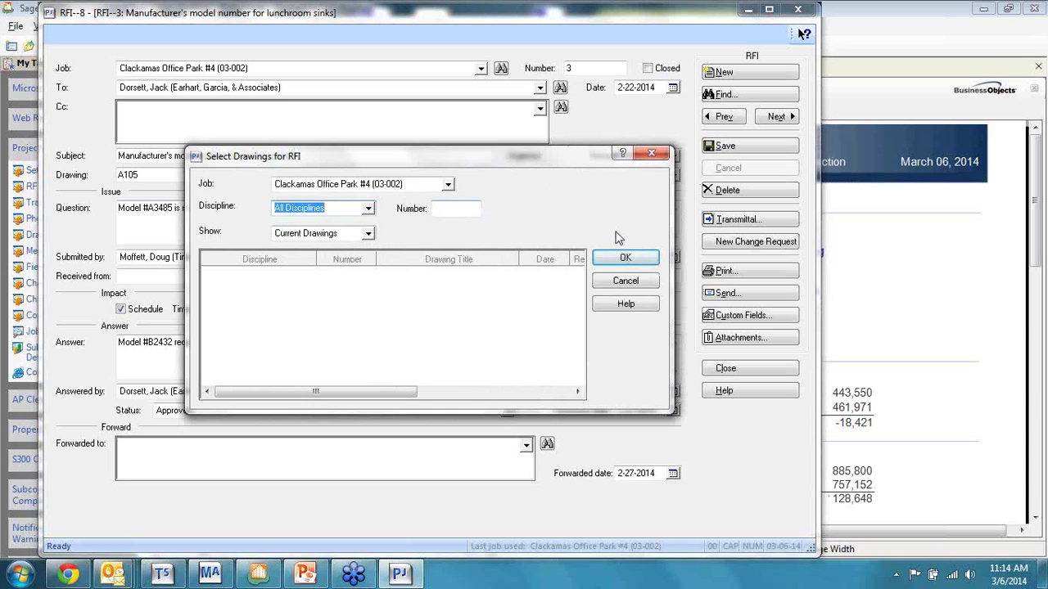
click(635, 290)
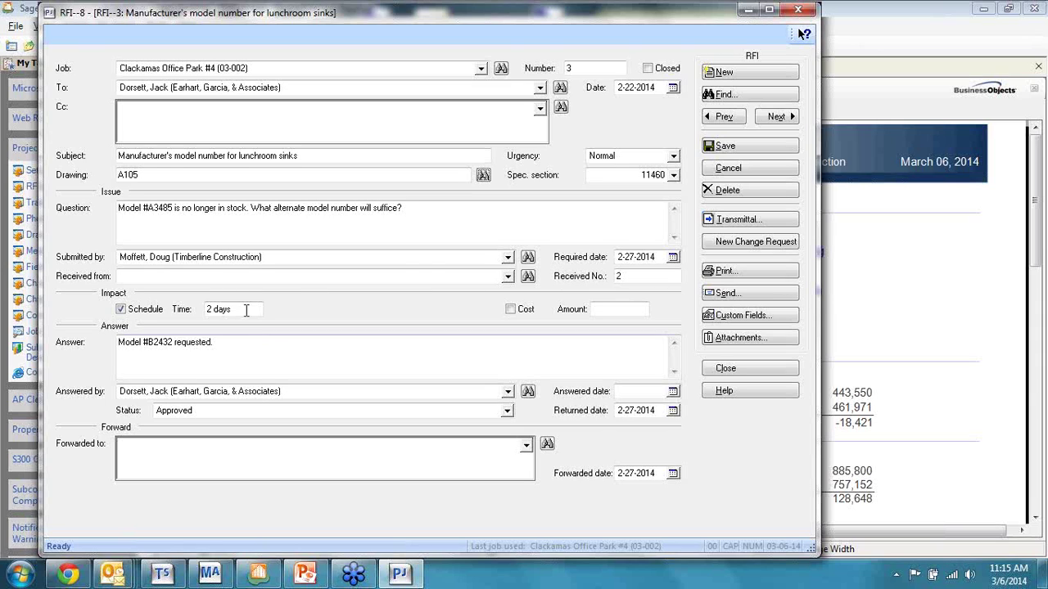
click(753, 277)
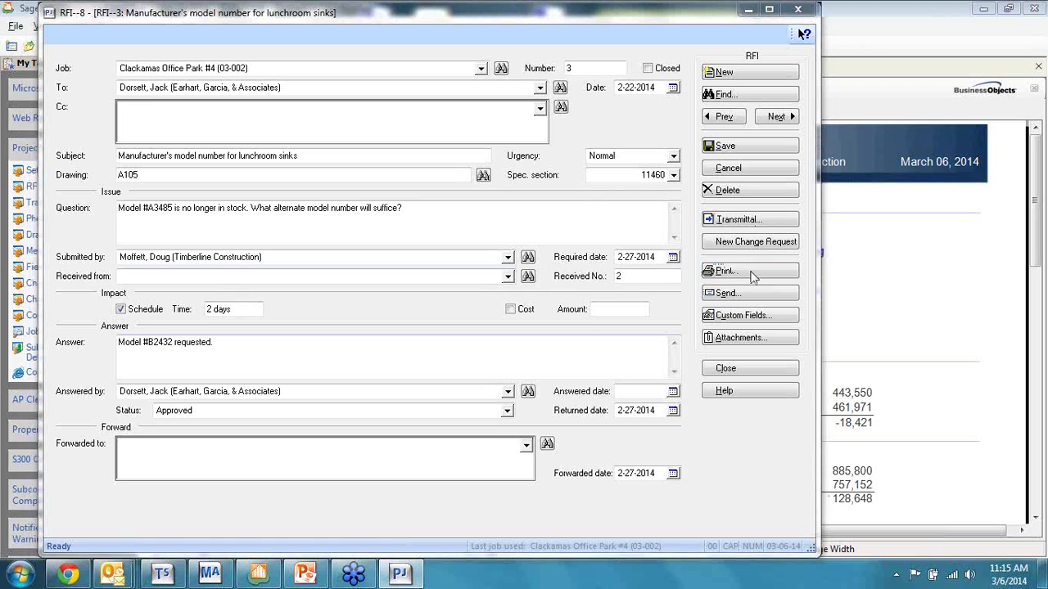
click(398, 329)
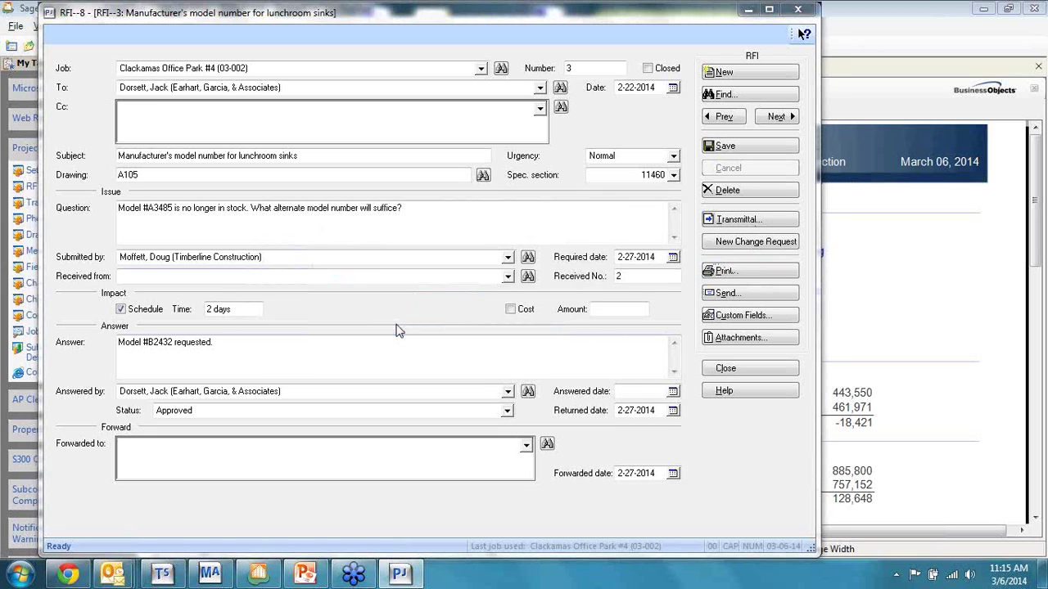
Step: Look through the RFI 3 print preview, then close it and the print dialog
click(597, 332)
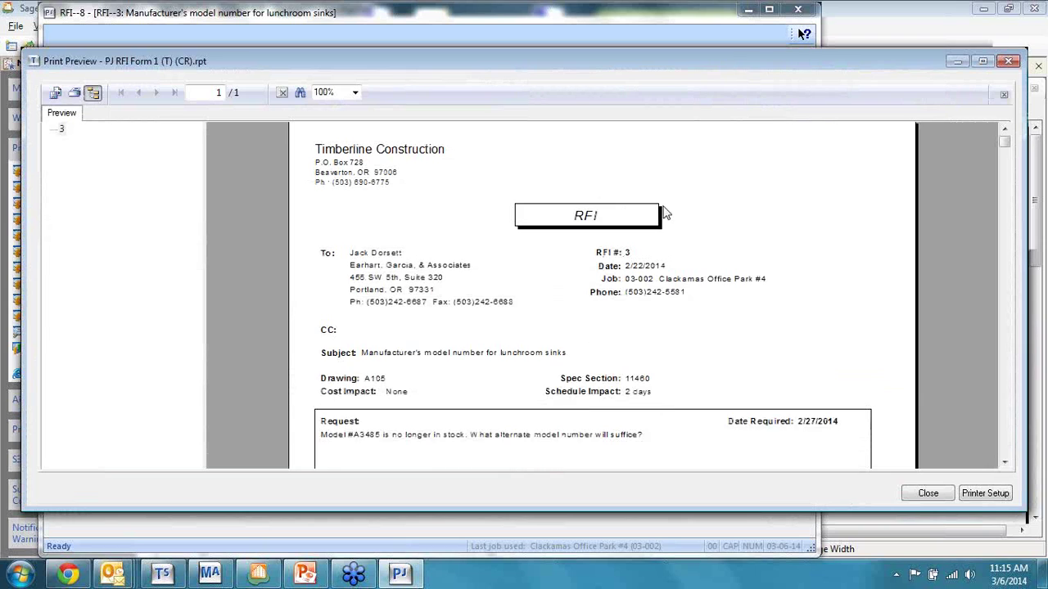
scroll(728, 237, down, 3)
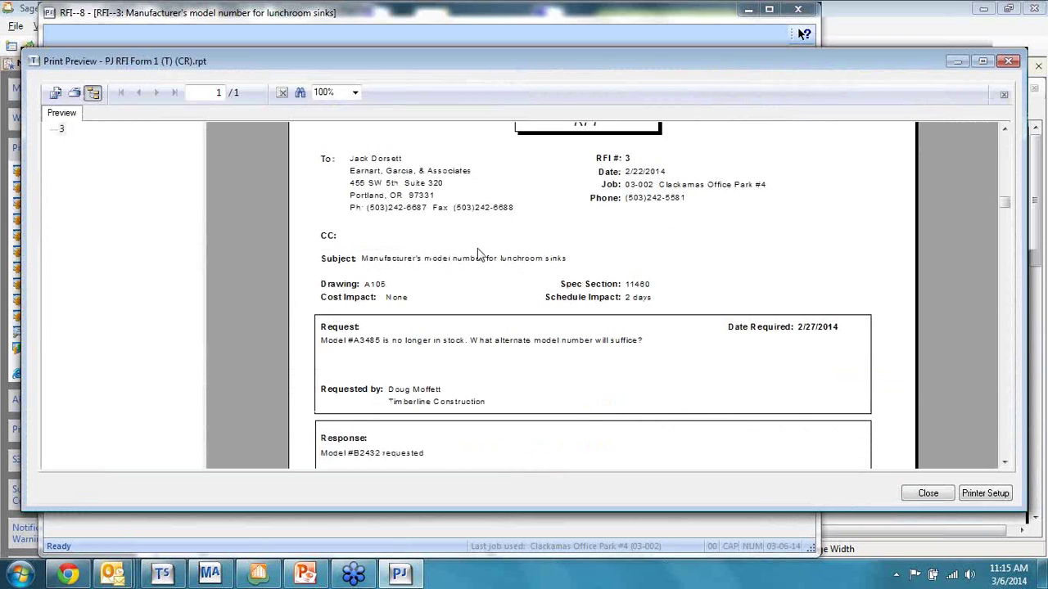
scroll(489, 252, up, 3)
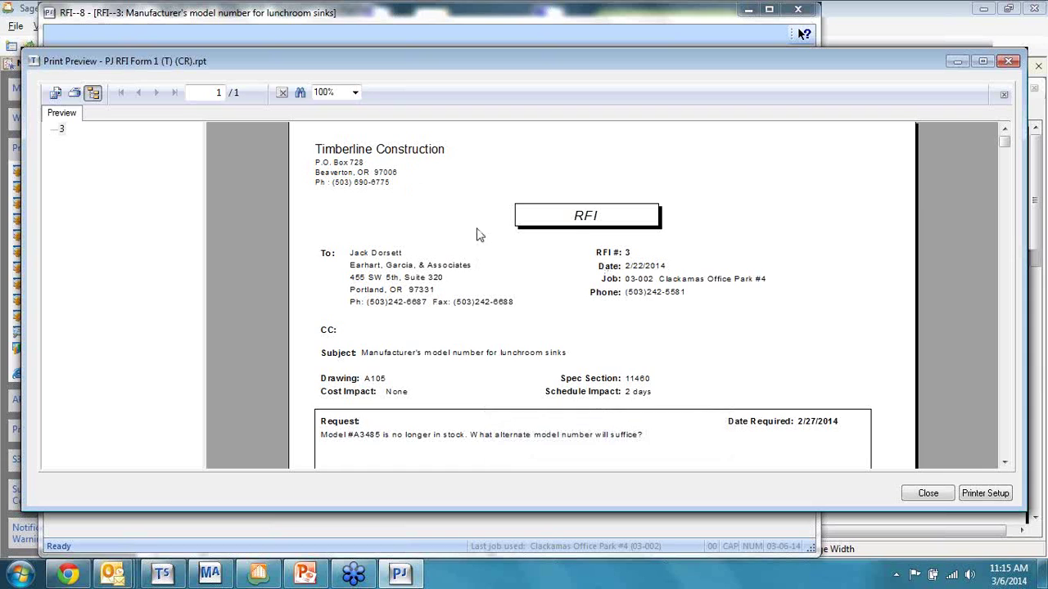
scroll(442, 255, down, 3)
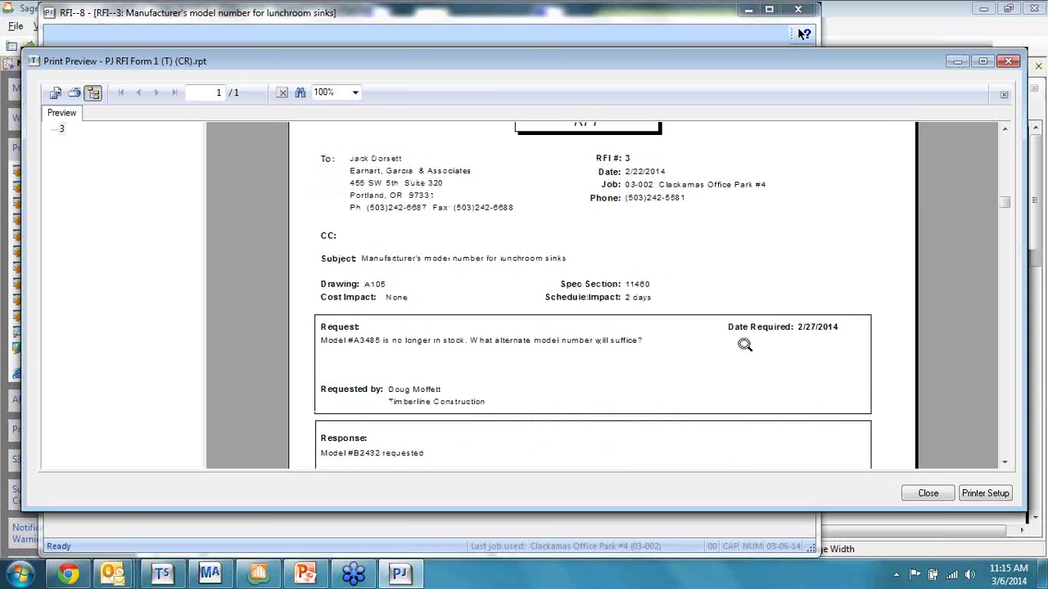
click(930, 495)
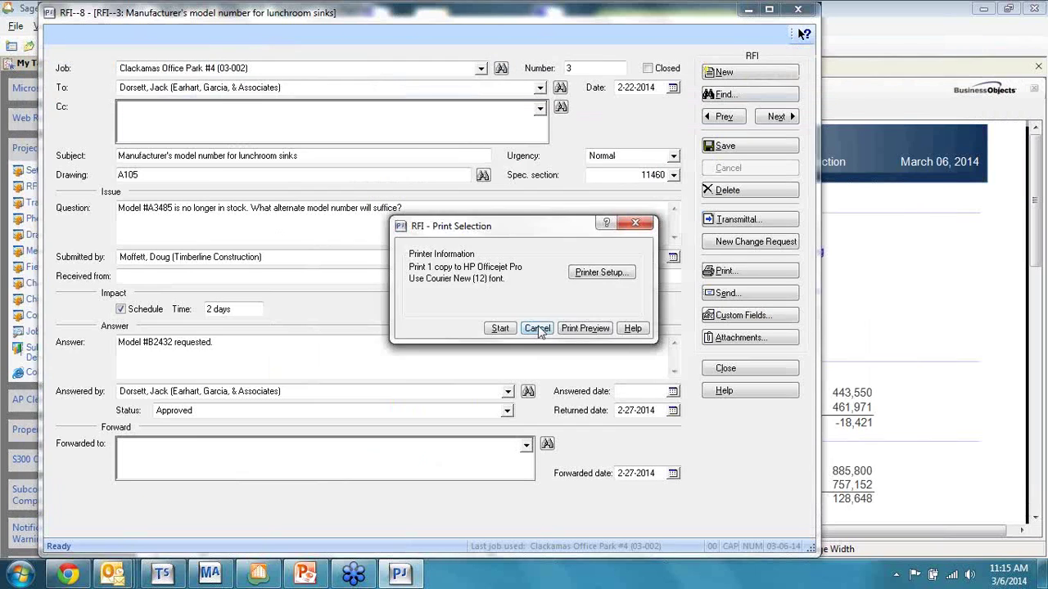
click(538, 338)
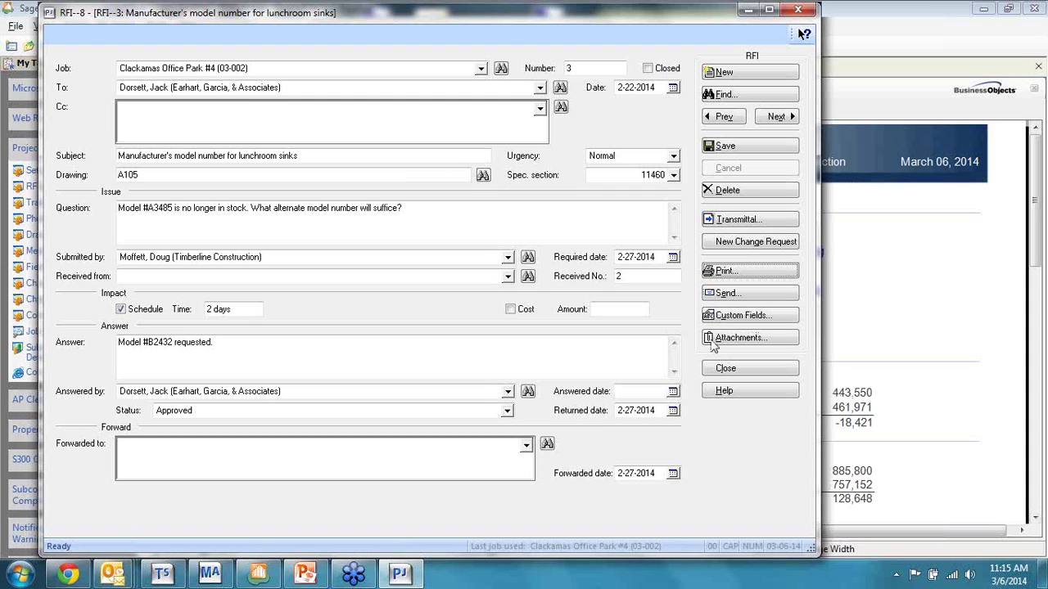
click(758, 294)
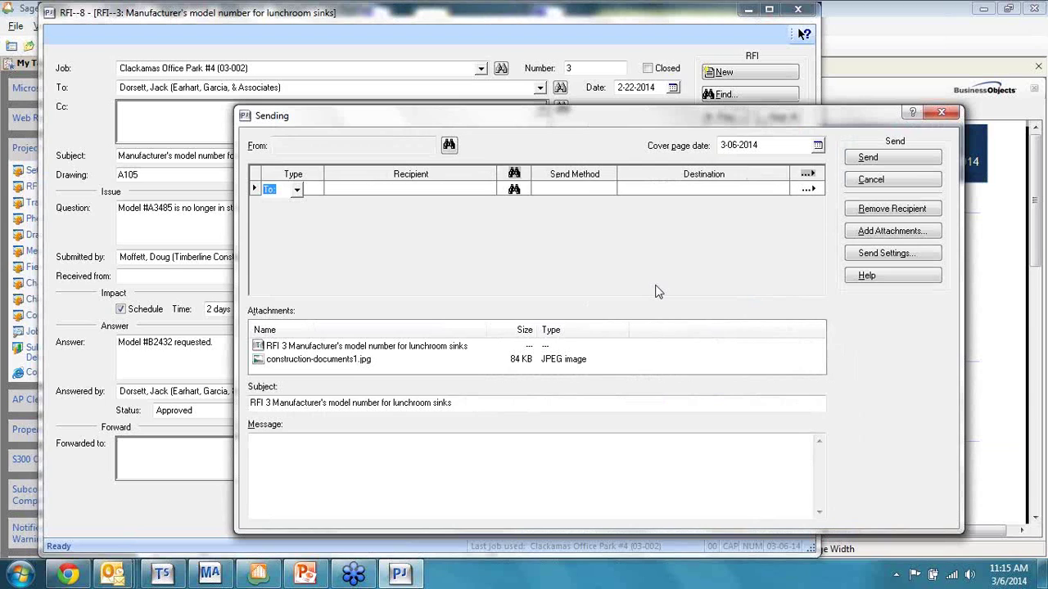
click(386, 187)
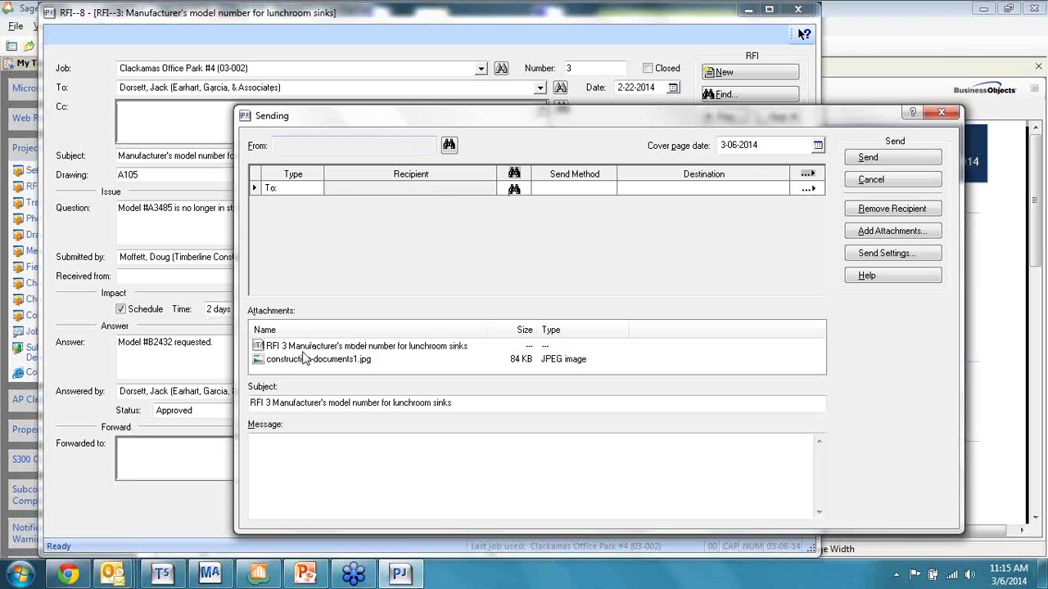
click(306, 347)
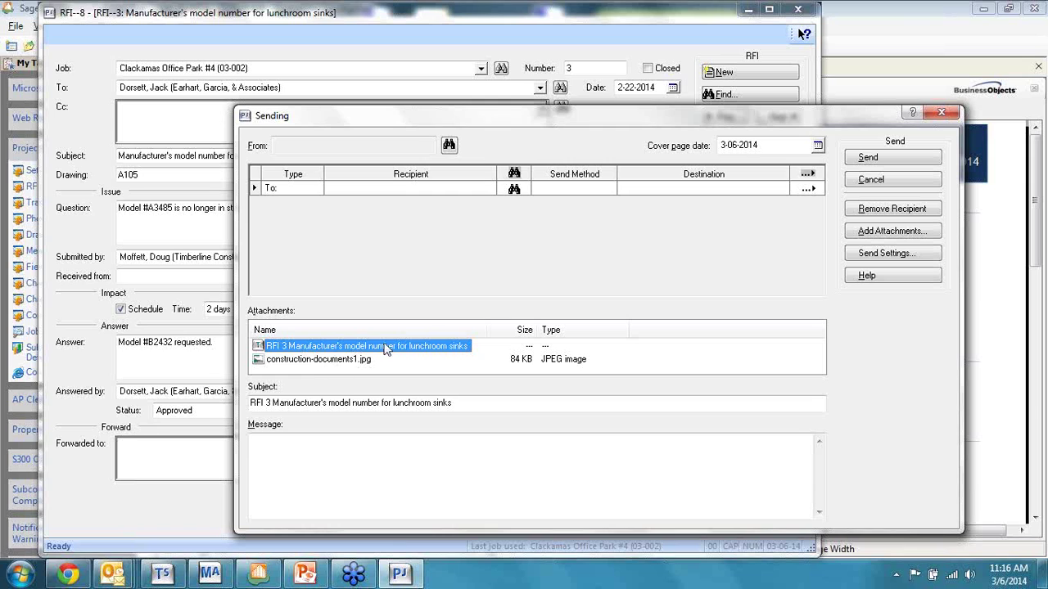
click(909, 184)
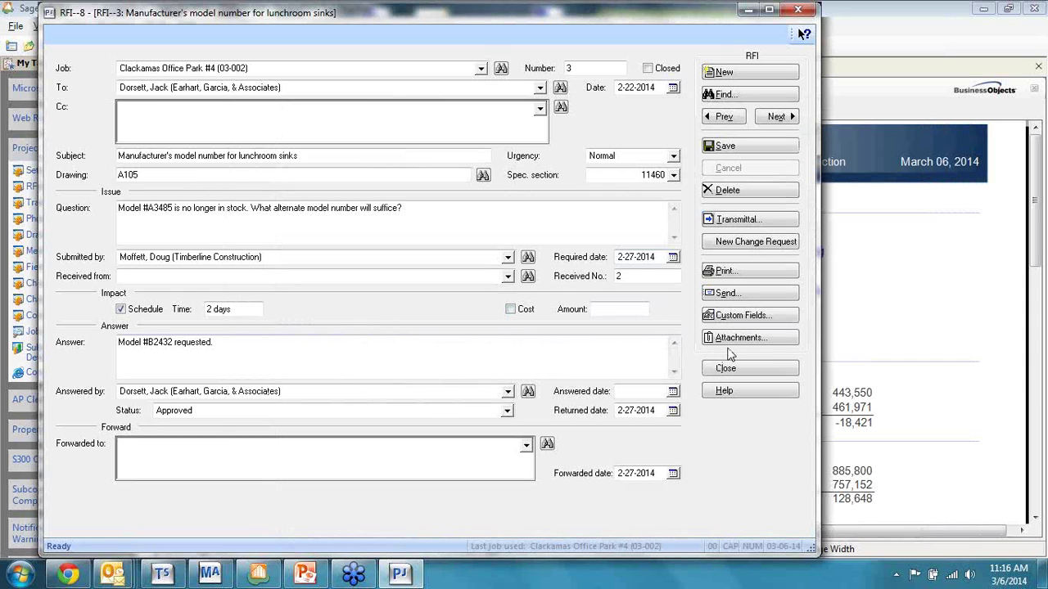
Step: Attach 2007-10-30_sugar.jpg to RFI 3, save the RFI, and create transmittal 14 for it
click(755, 342)
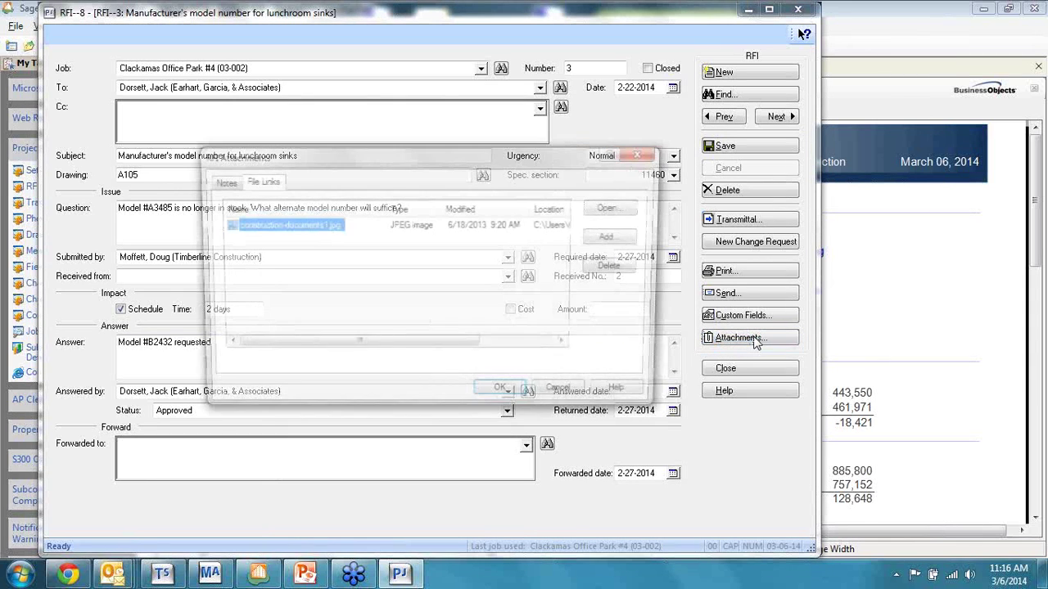
click(625, 239)
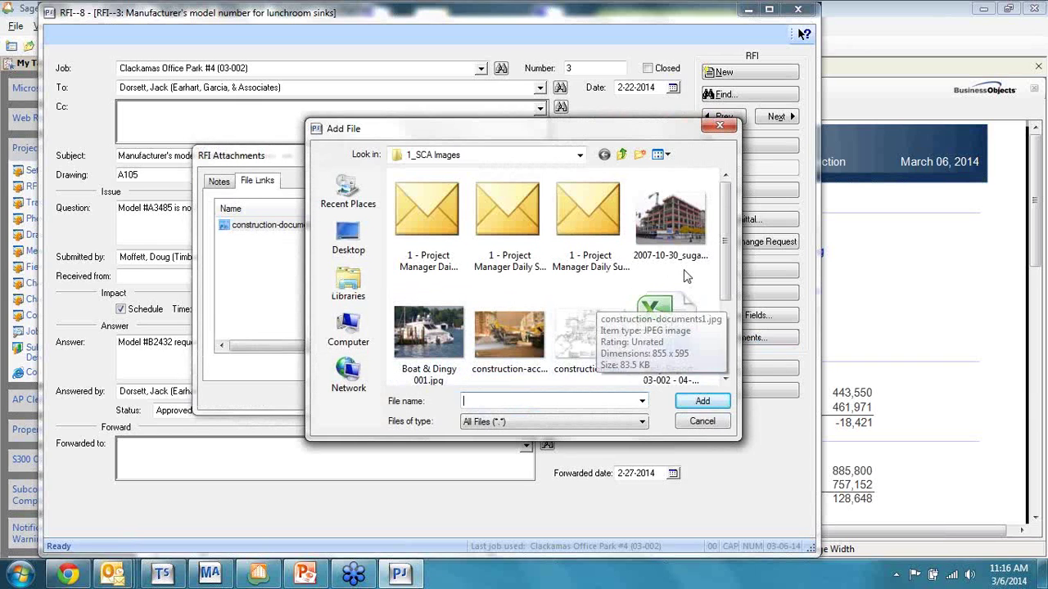
double_click(588, 335)
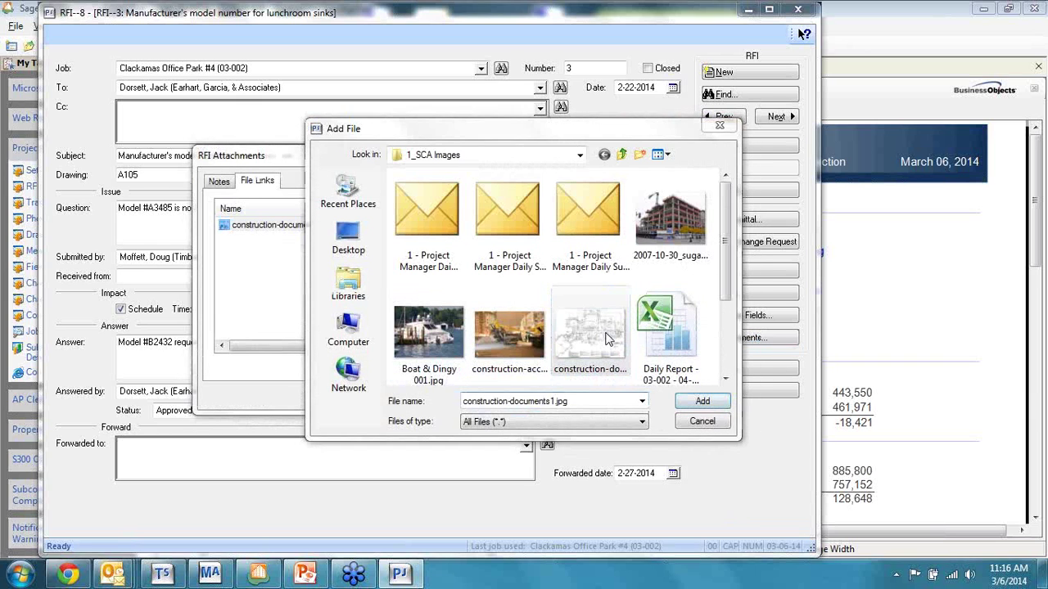
click(565, 322)
double_click(671, 220)
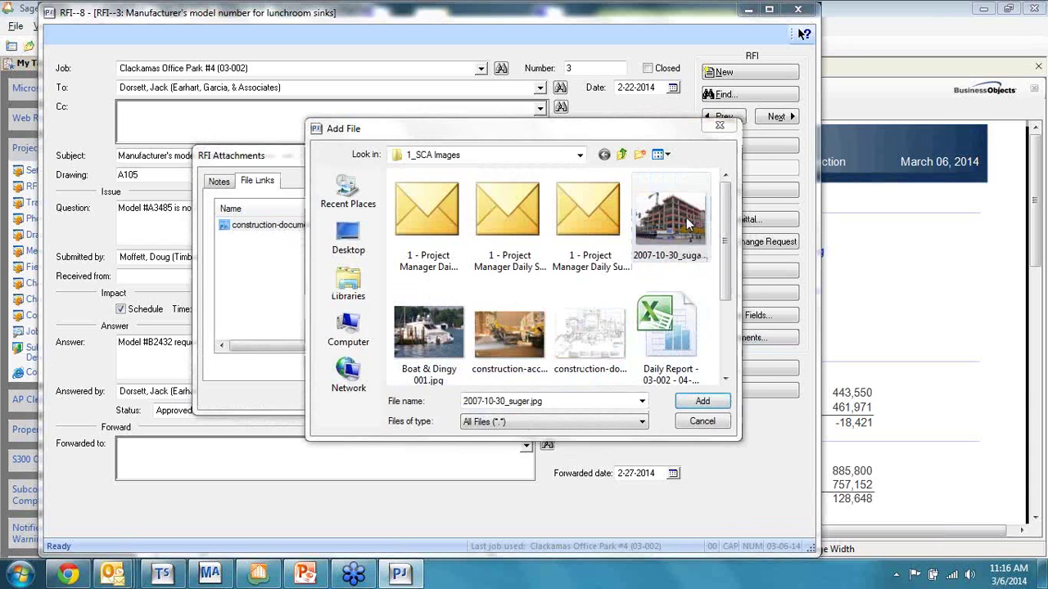
click(538, 331)
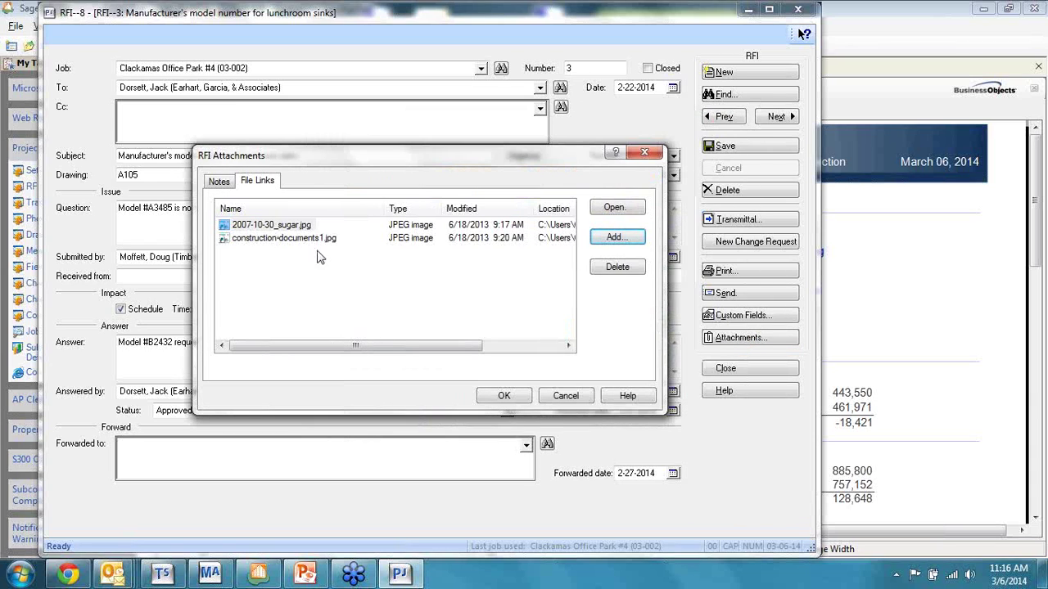
click(493, 396)
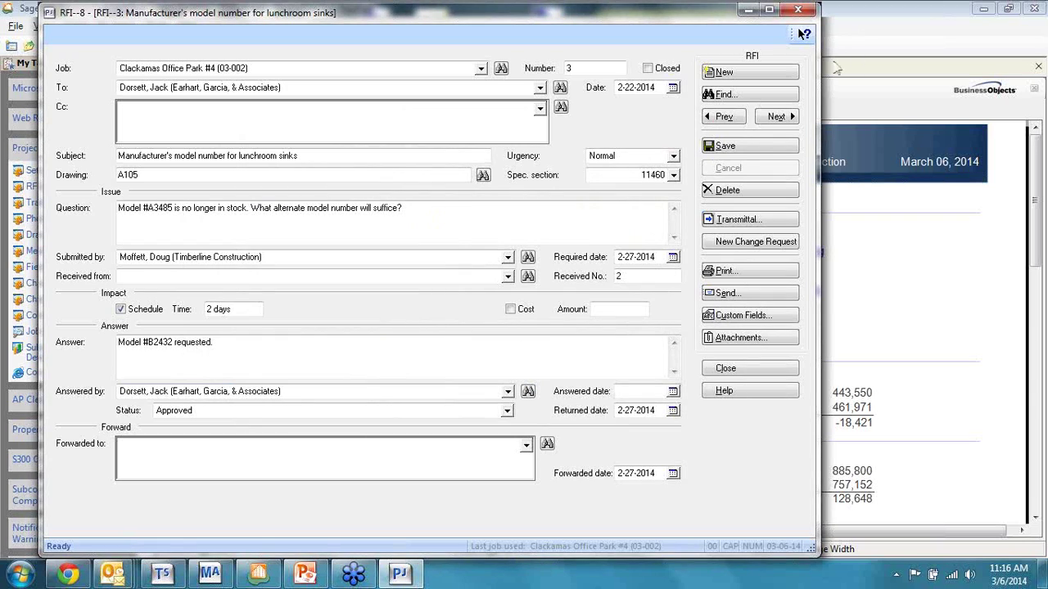
click(745, 148)
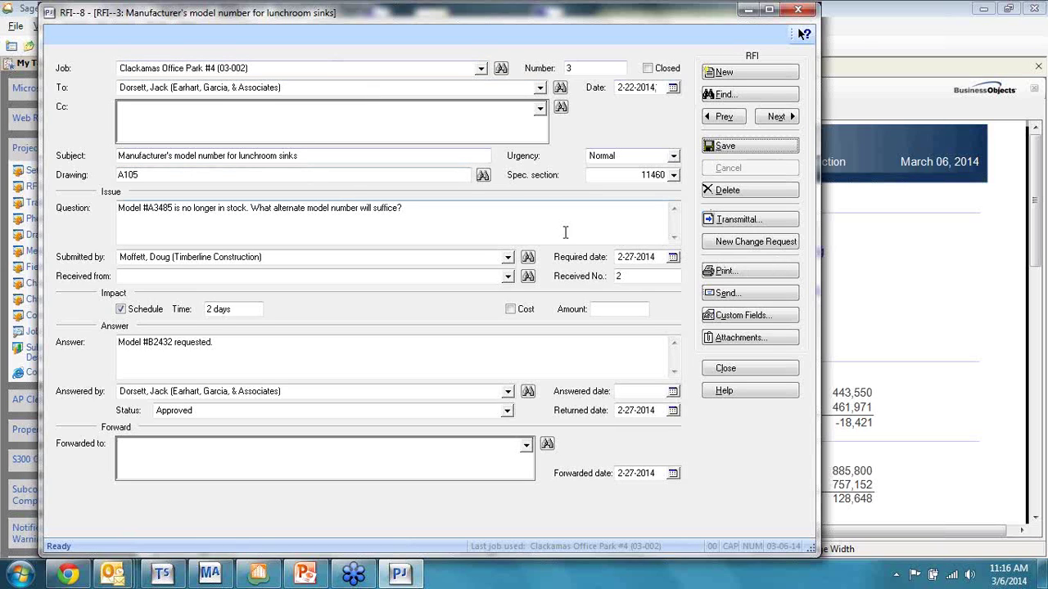
click(757, 228)
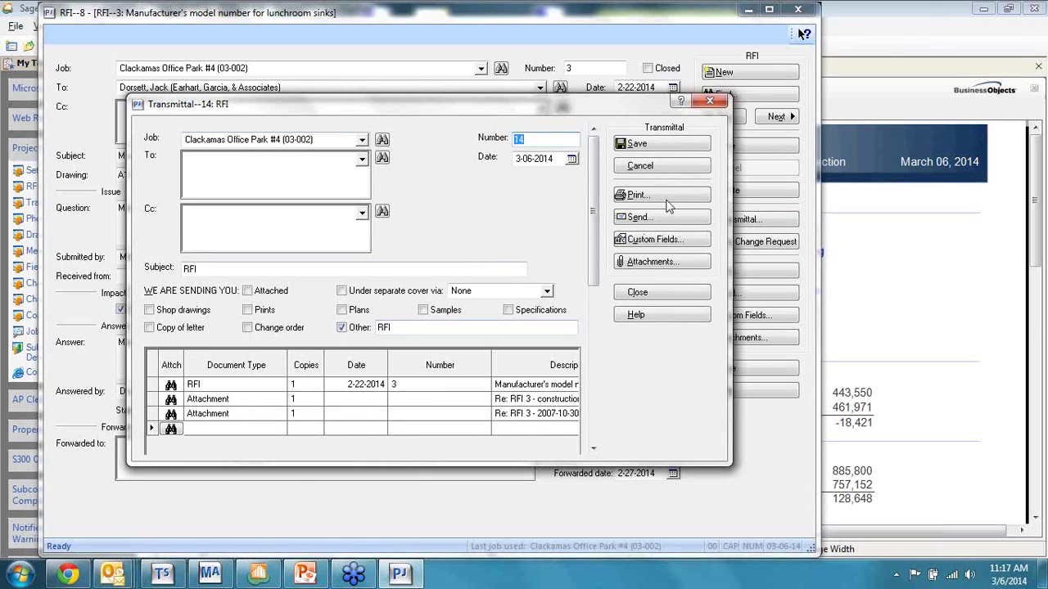
Step: Save transmittal 14 and preview its letter without printing
click(661, 145)
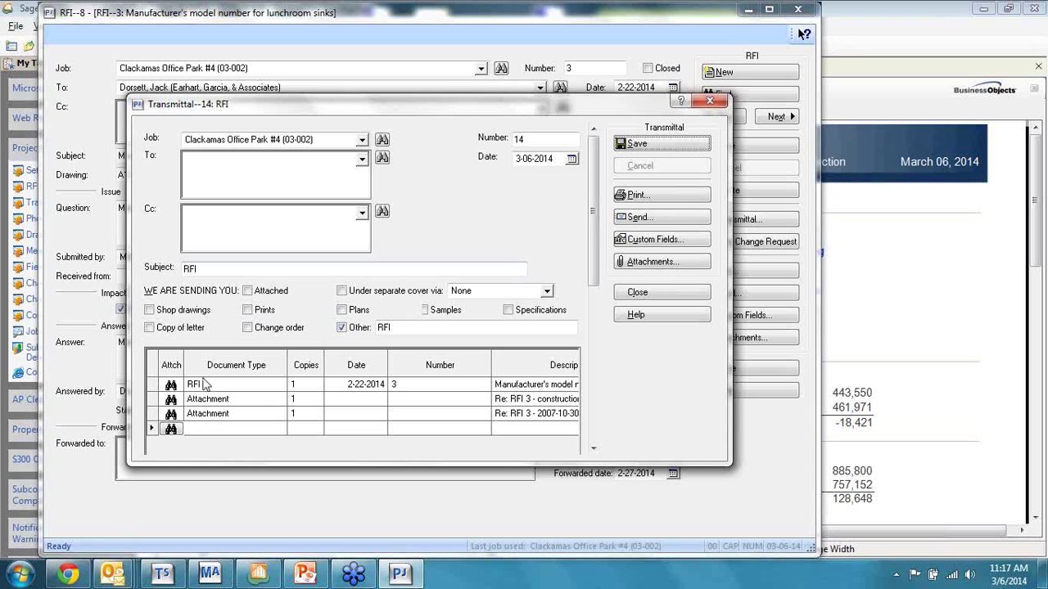
click(669, 200)
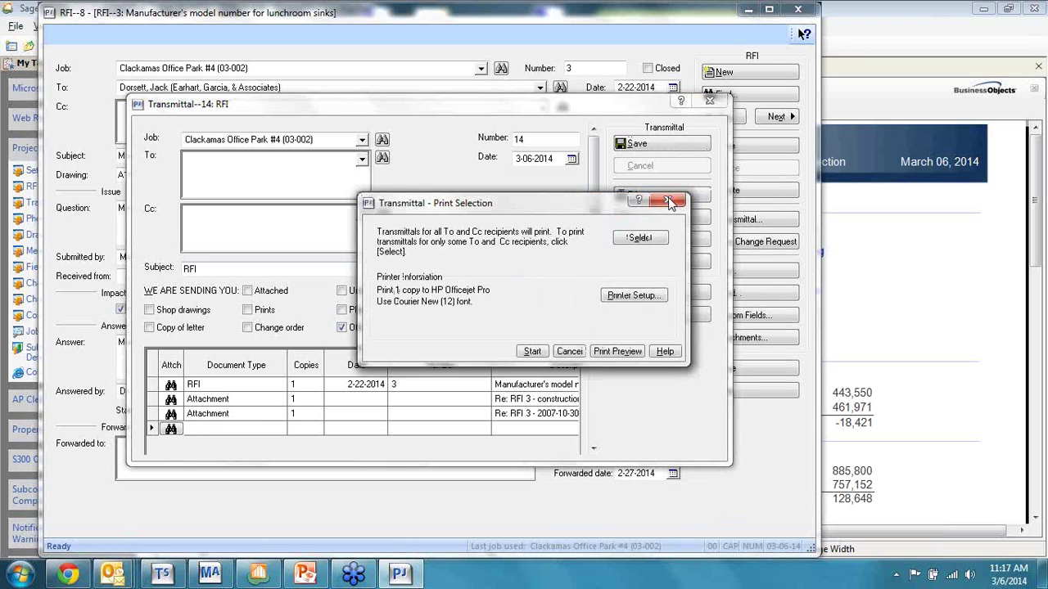
click(612, 351)
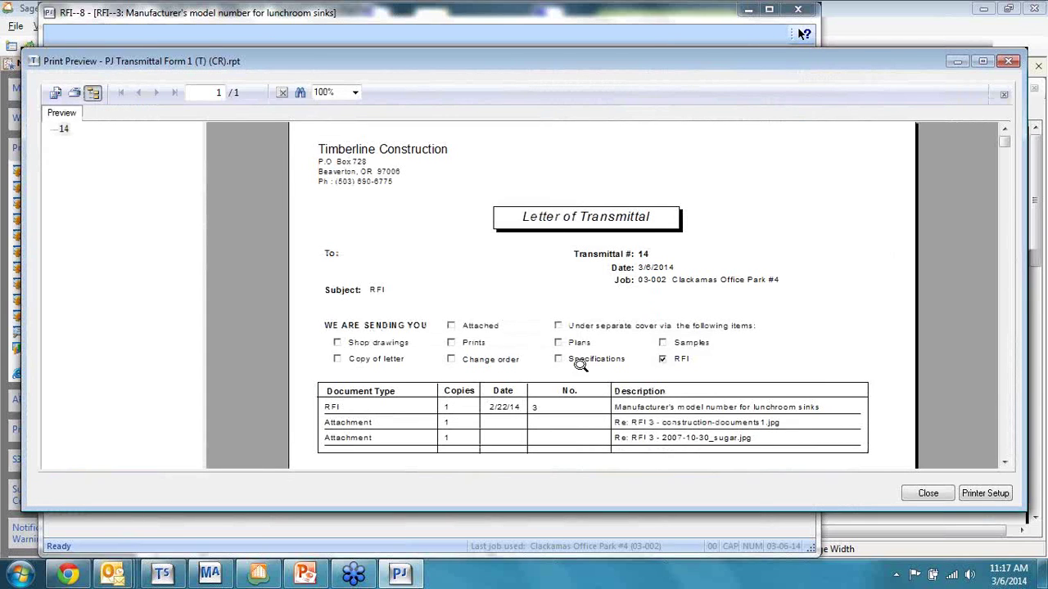
scroll(674, 364, down, 3)
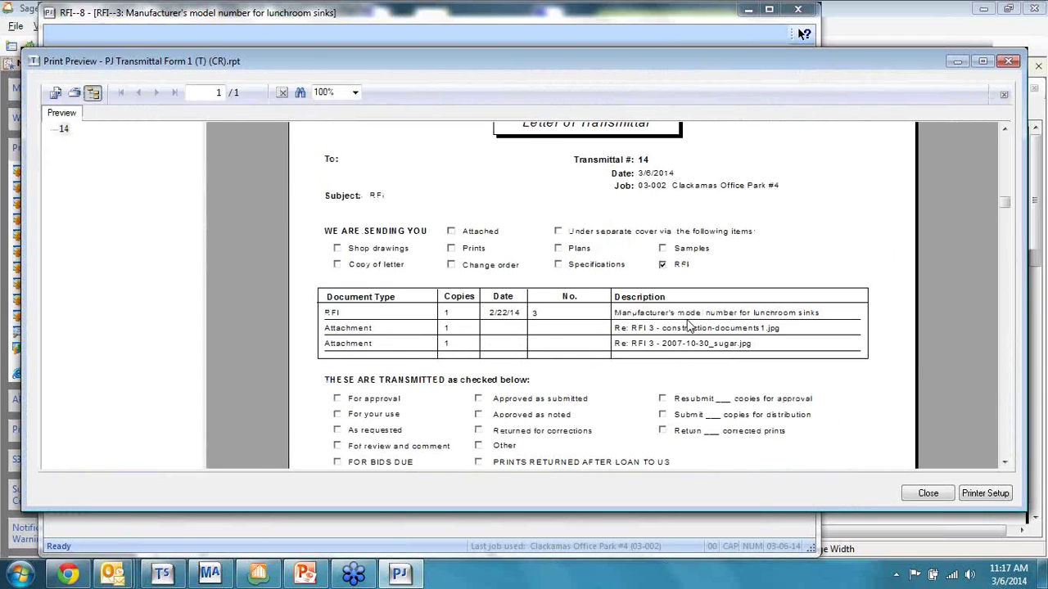
scroll(575, 418, down, 3)
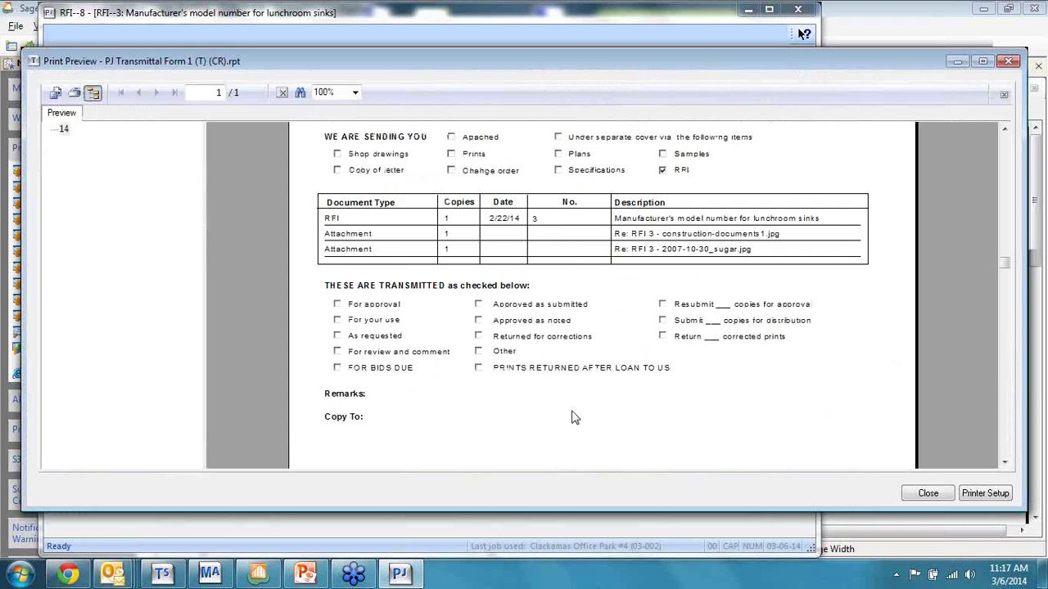
scroll(574, 417, up, 5)
click(927, 493)
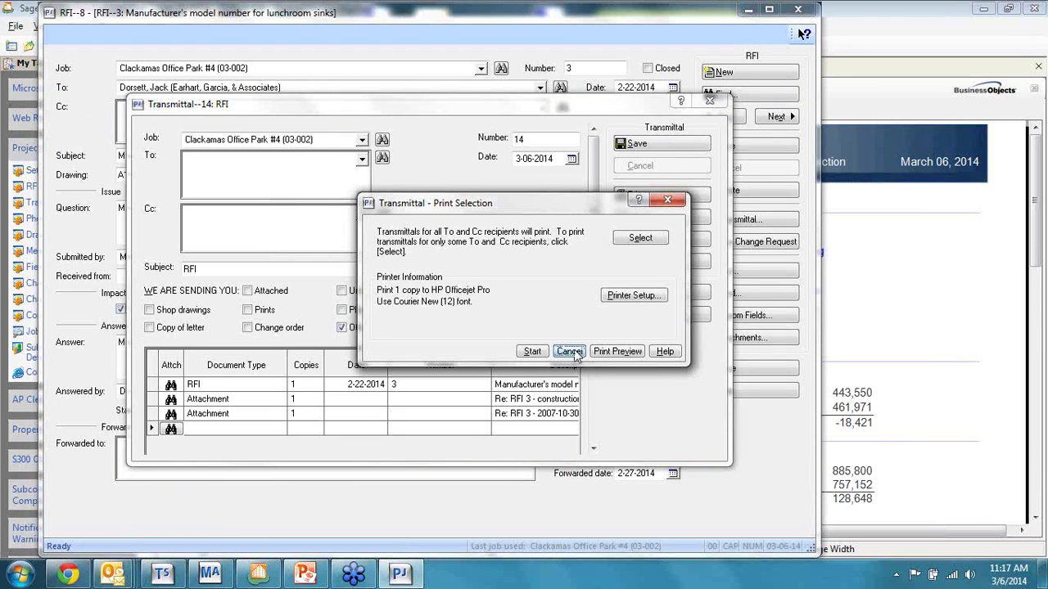
click(571, 351)
Step: Cancel sending transmittal 14, then close the transmittal and the RFI 3 record
click(668, 217)
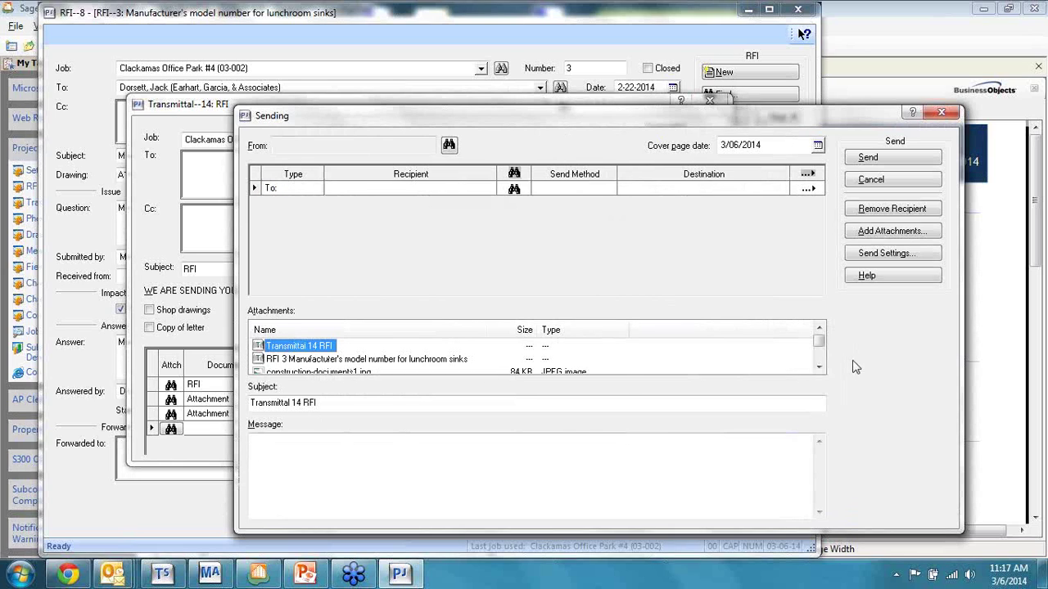
click(818, 367)
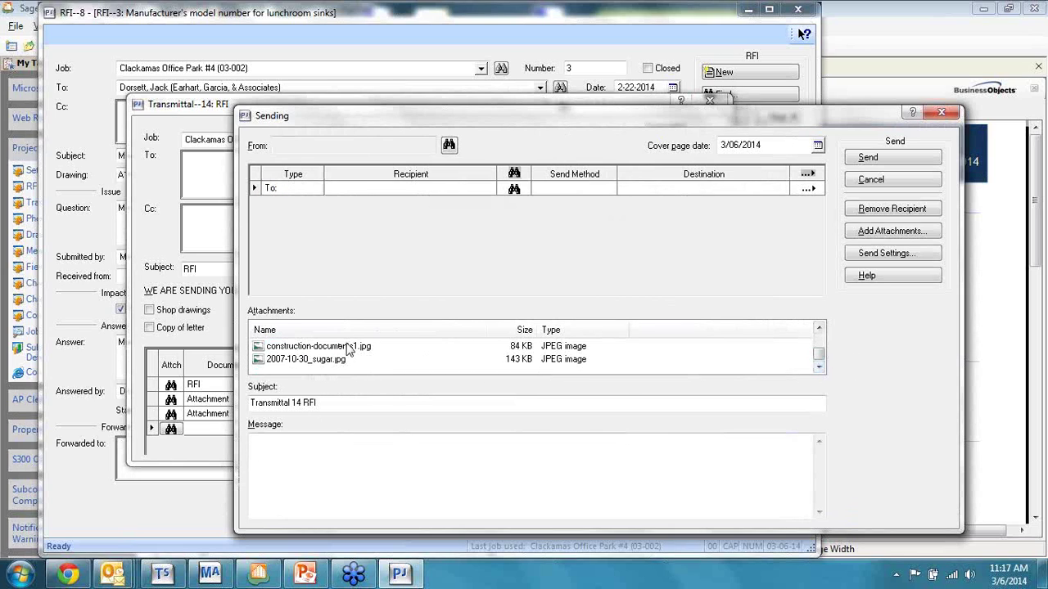
click(912, 182)
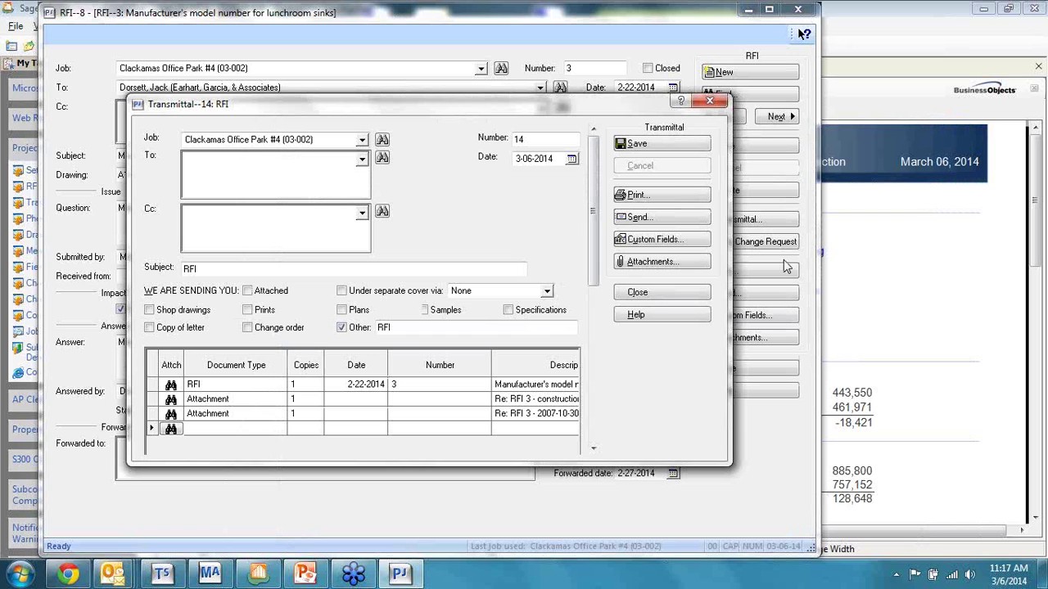
click(667, 294)
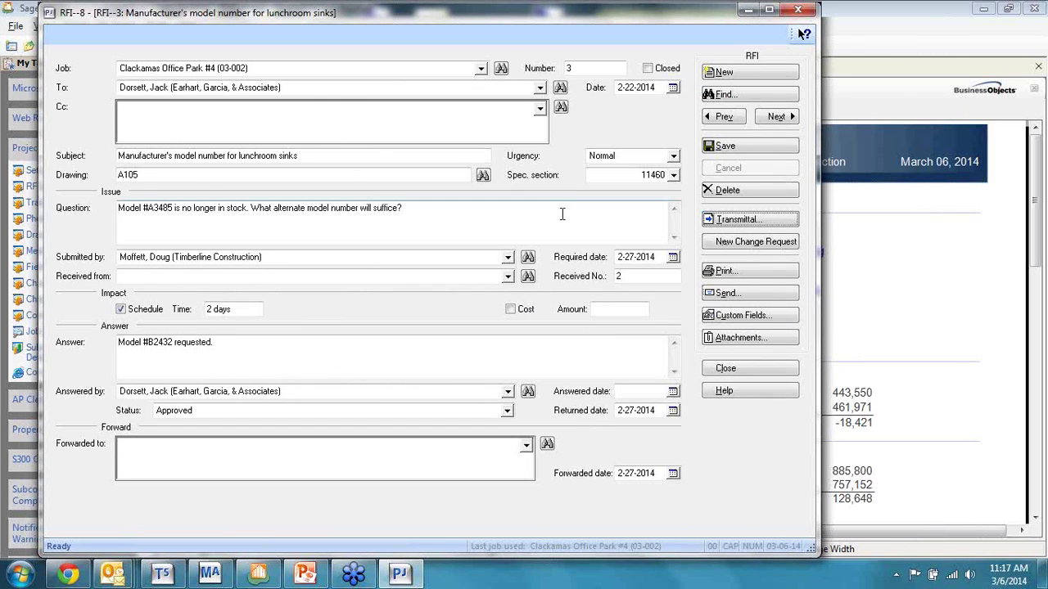
click(761, 369)
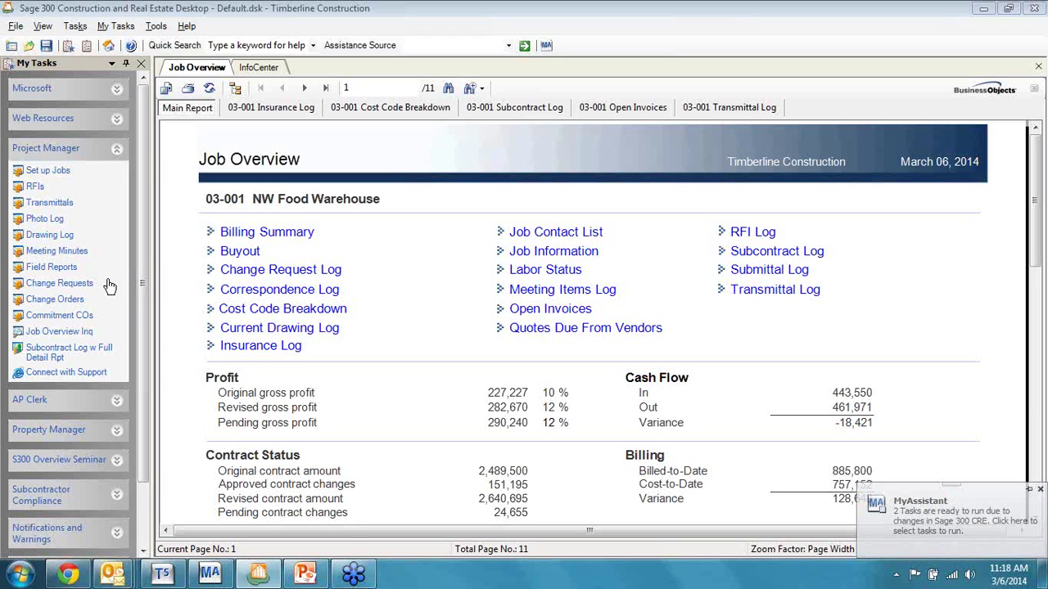
Step: Look up existing meeting minutes for job NW Food Warehouse (03-001)
click(57, 251)
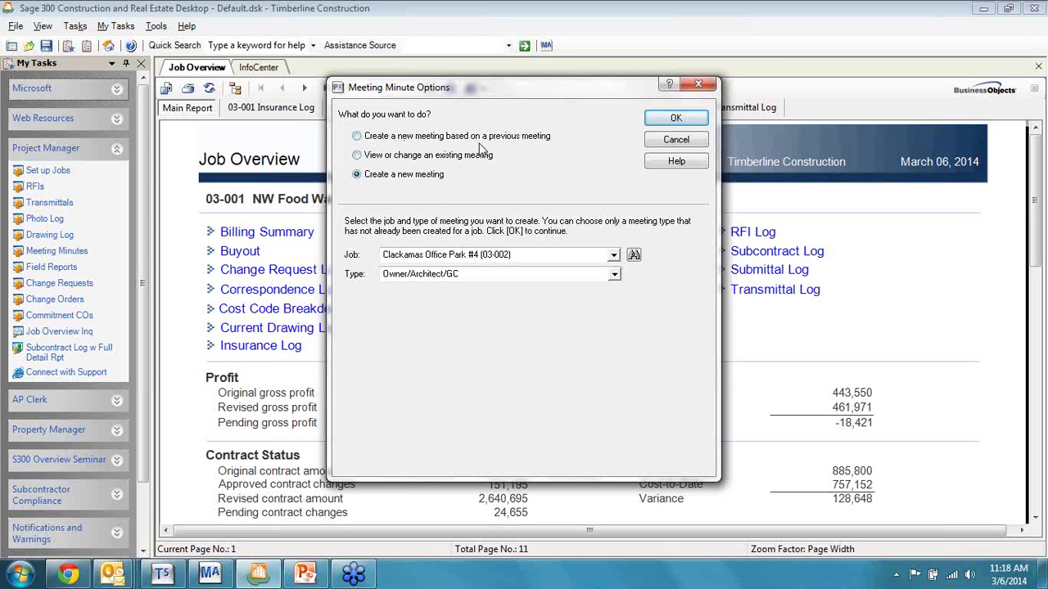
click(356, 155)
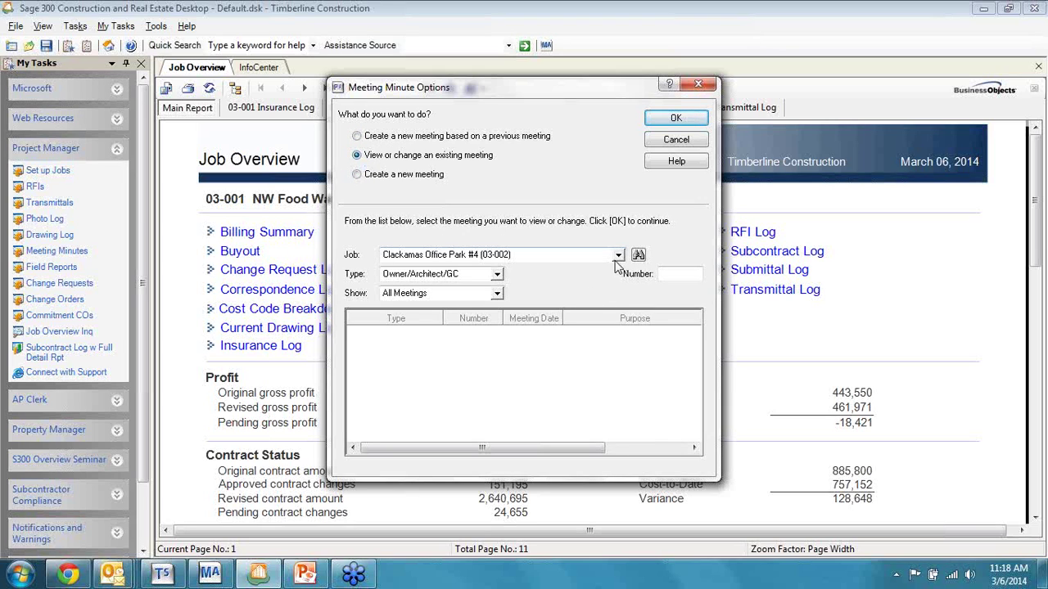
click(619, 256)
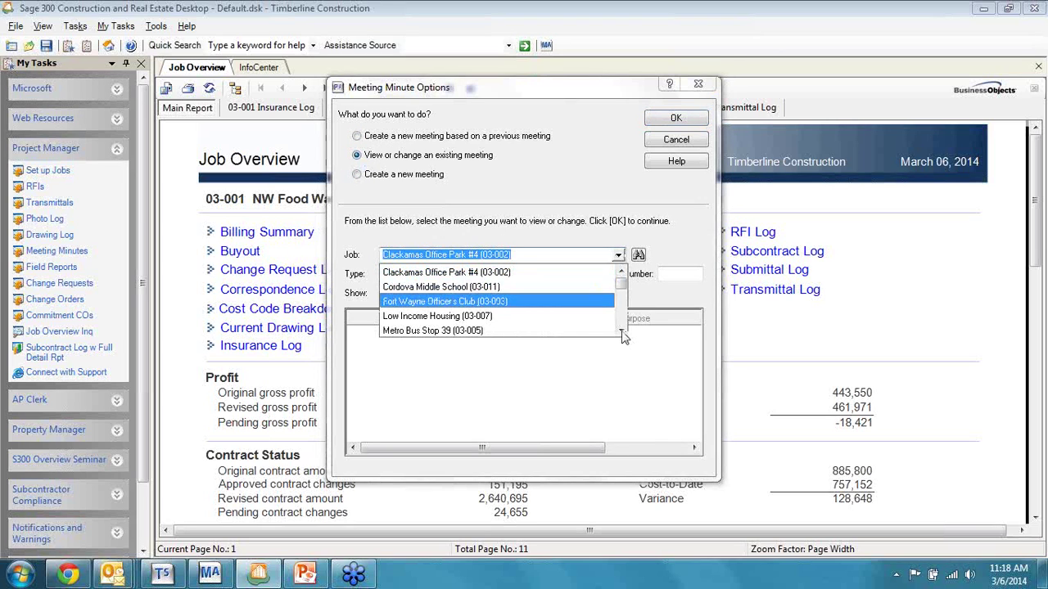
click(622, 330)
click(622, 330)
click(622, 331)
click(622, 331)
click(569, 301)
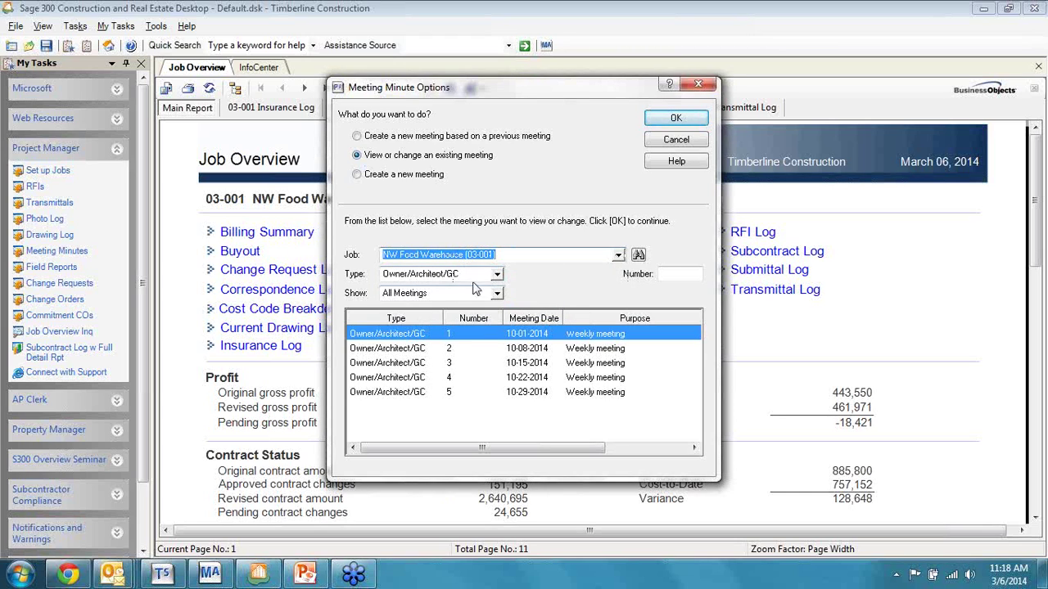
Step: Keep meeting type Owner/Architect/GC and open meeting 5 from 10-29-2014
click(497, 275)
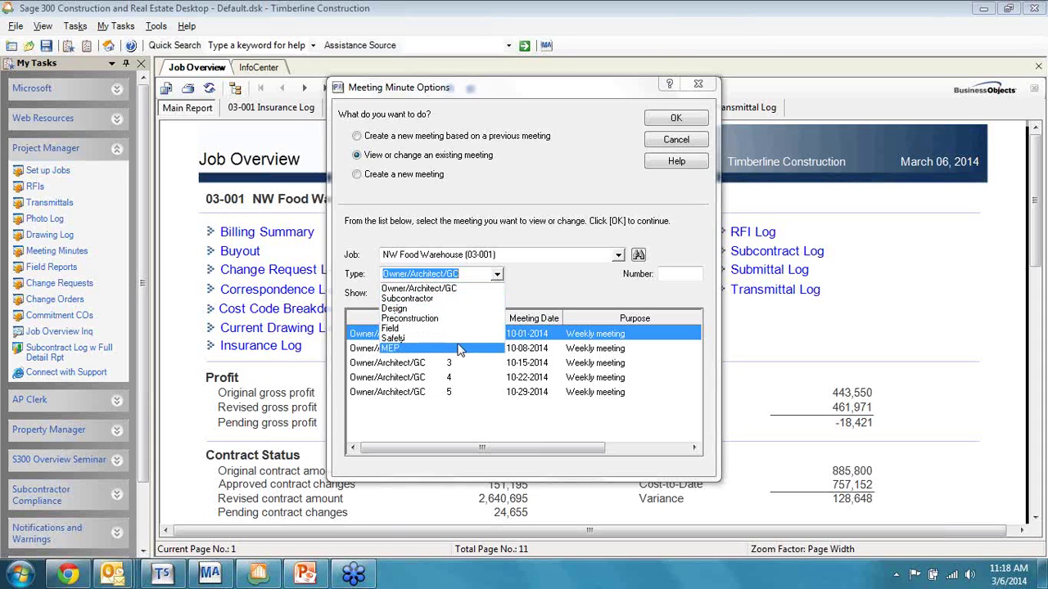
click(463, 289)
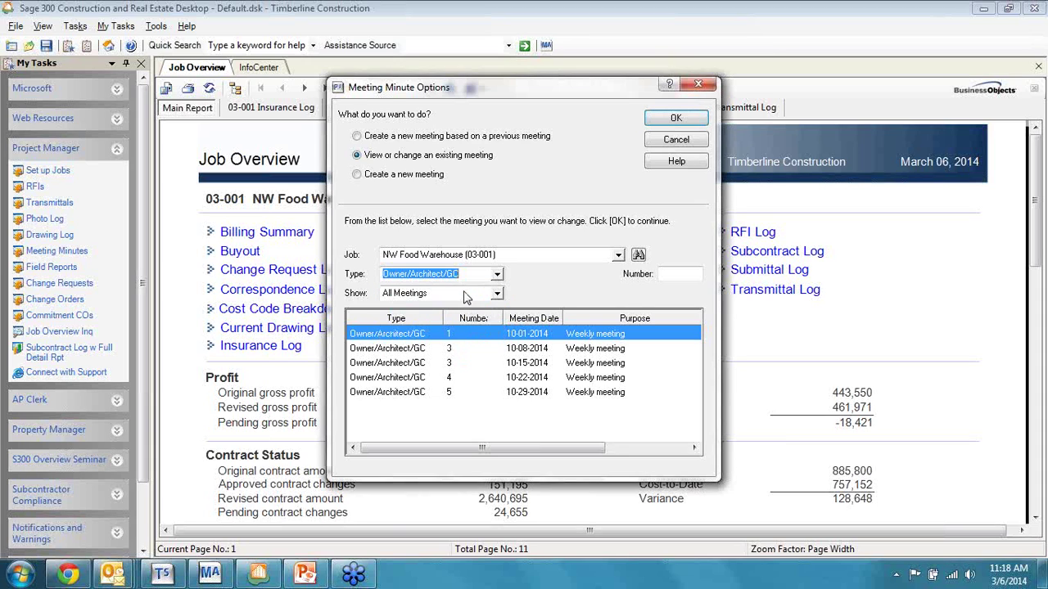
click(465, 395)
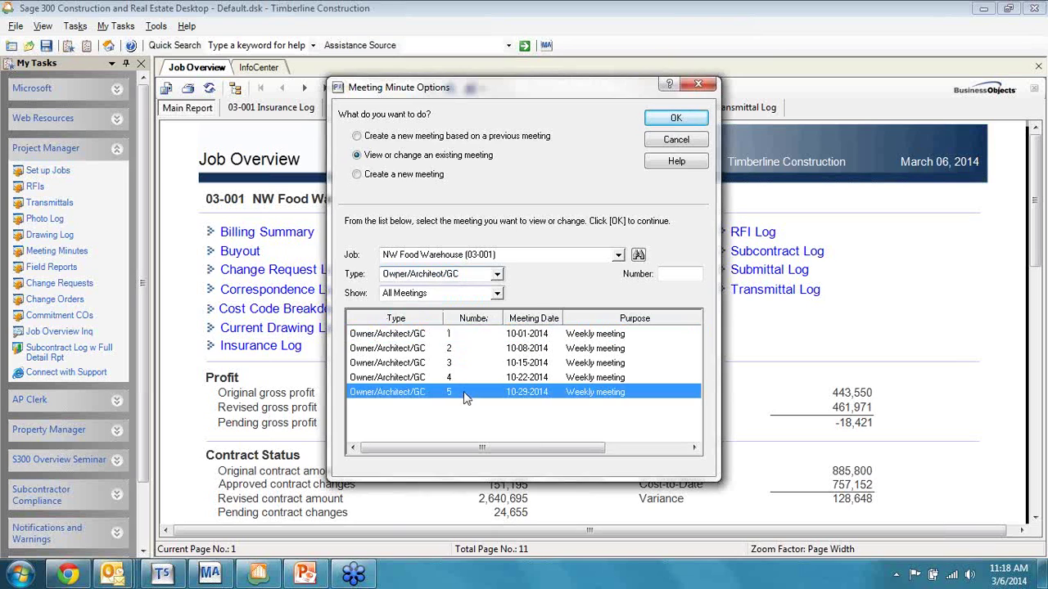
double_click(465, 393)
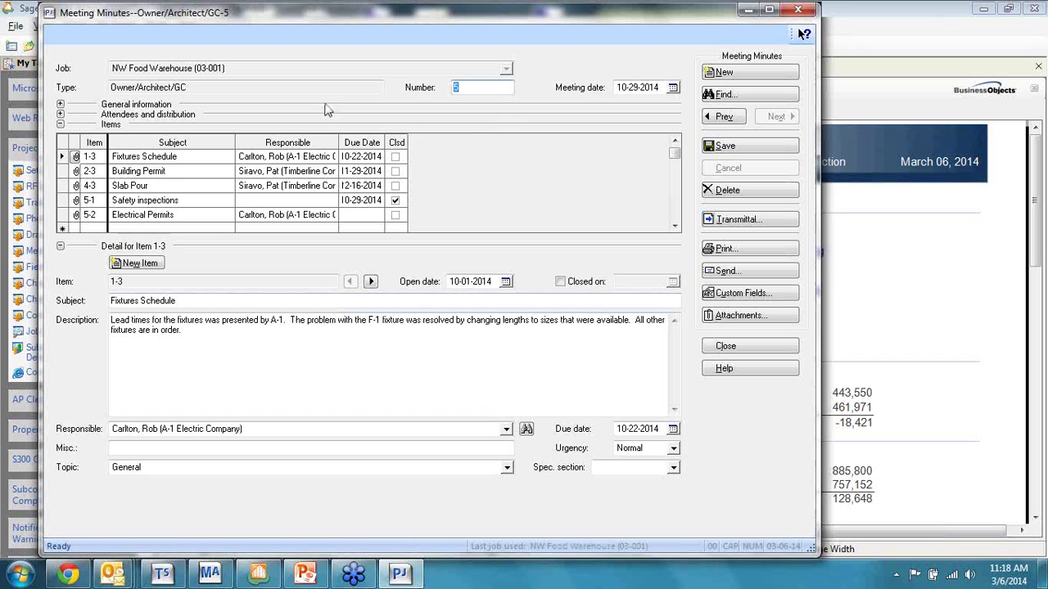
click(61, 104)
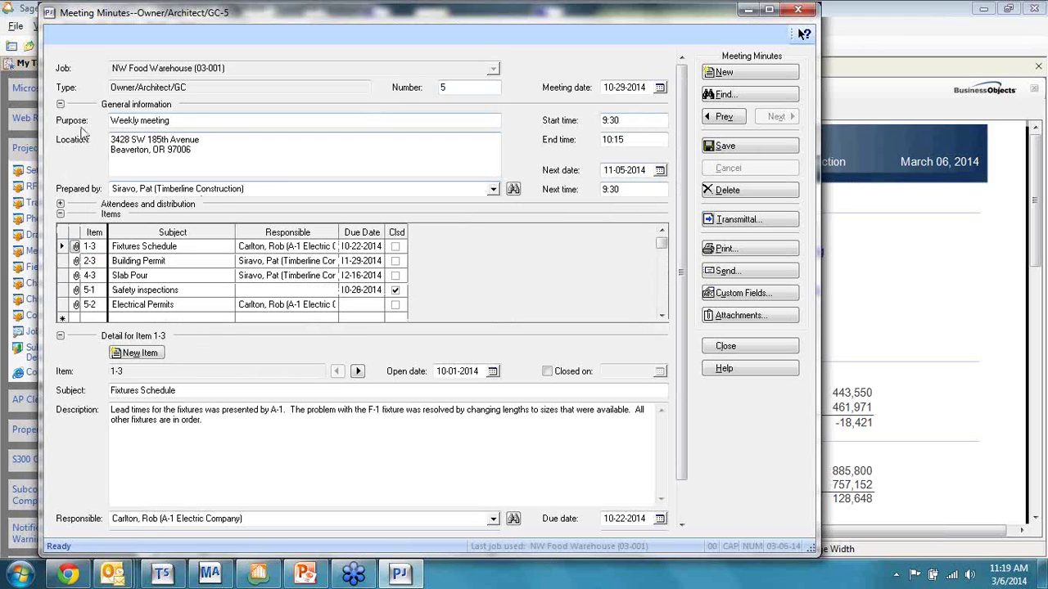
click(60, 105)
click(59, 114)
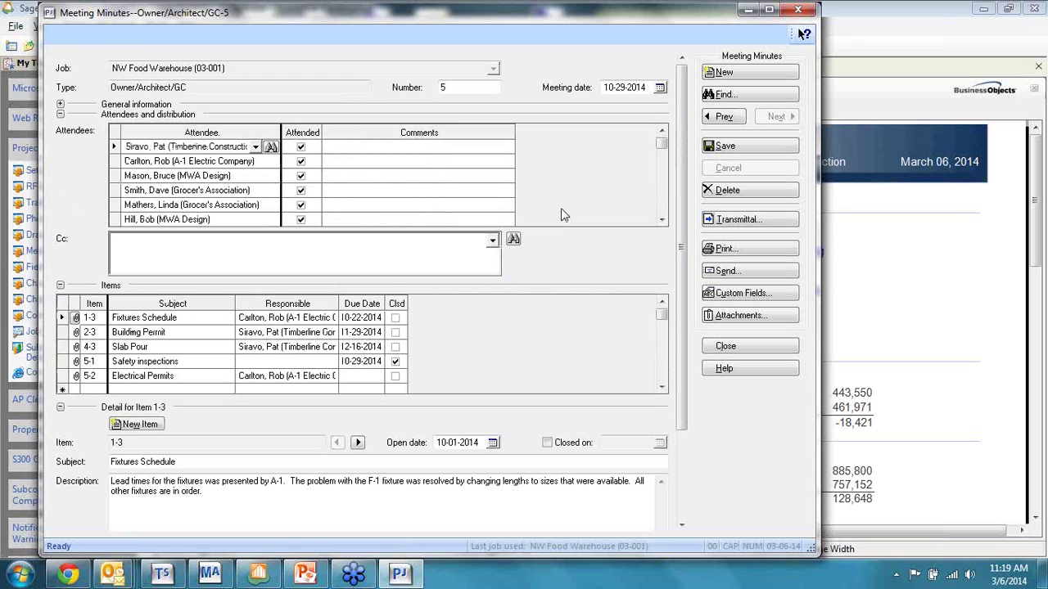
click(663, 176)
scroll(661, 191, down, 1)
scroll(667, 168, up, 1)
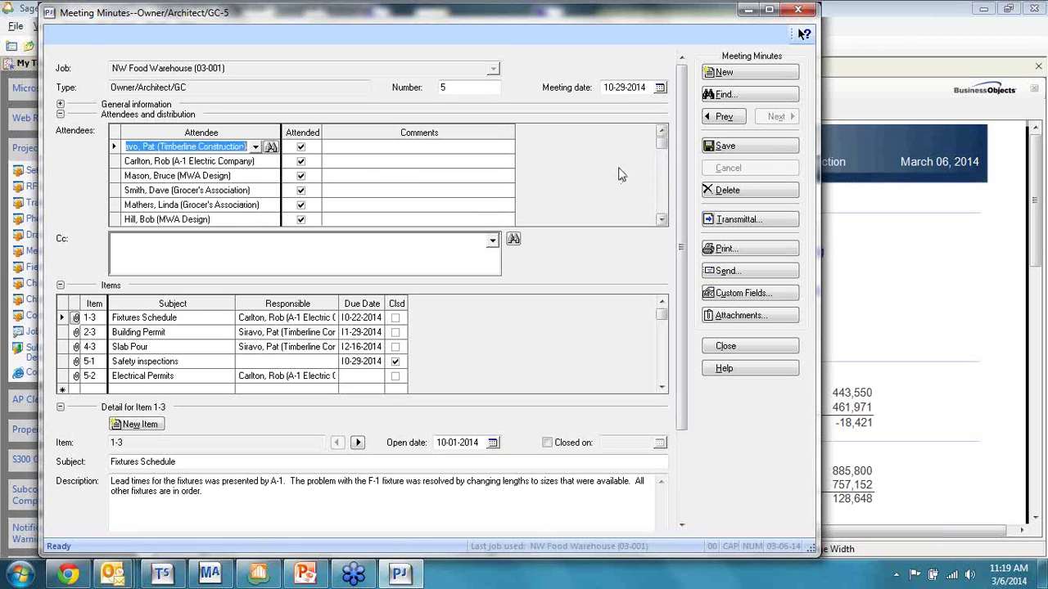
click(358, 149)
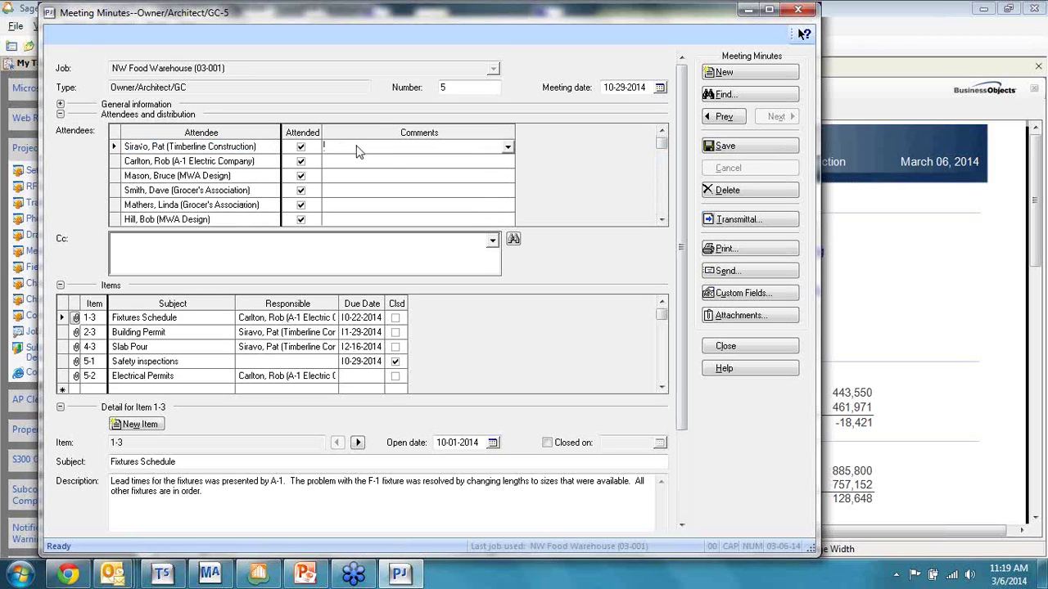
click(508, 148)
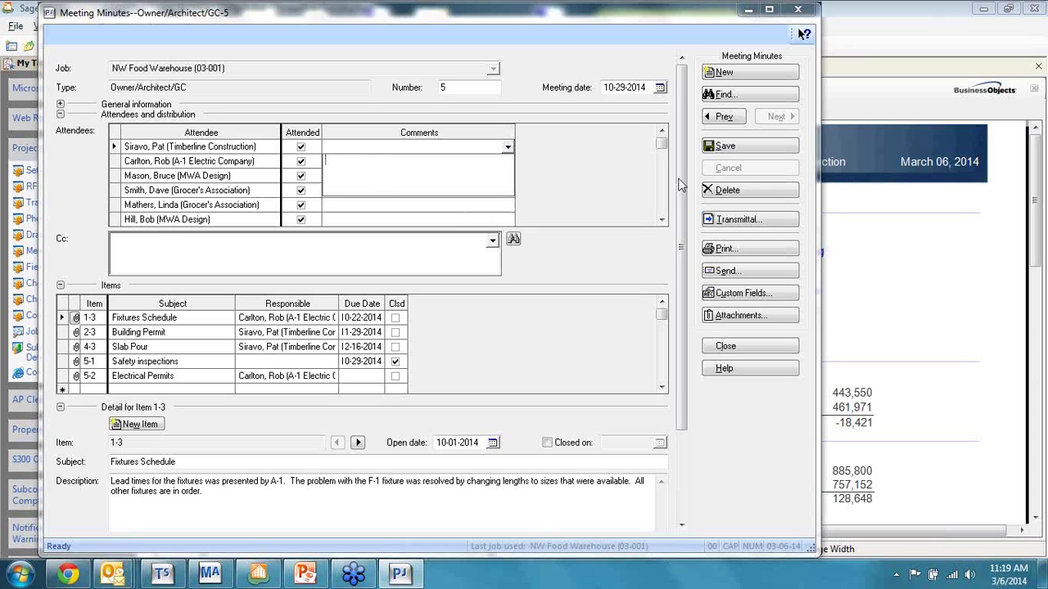
click(60, 114)
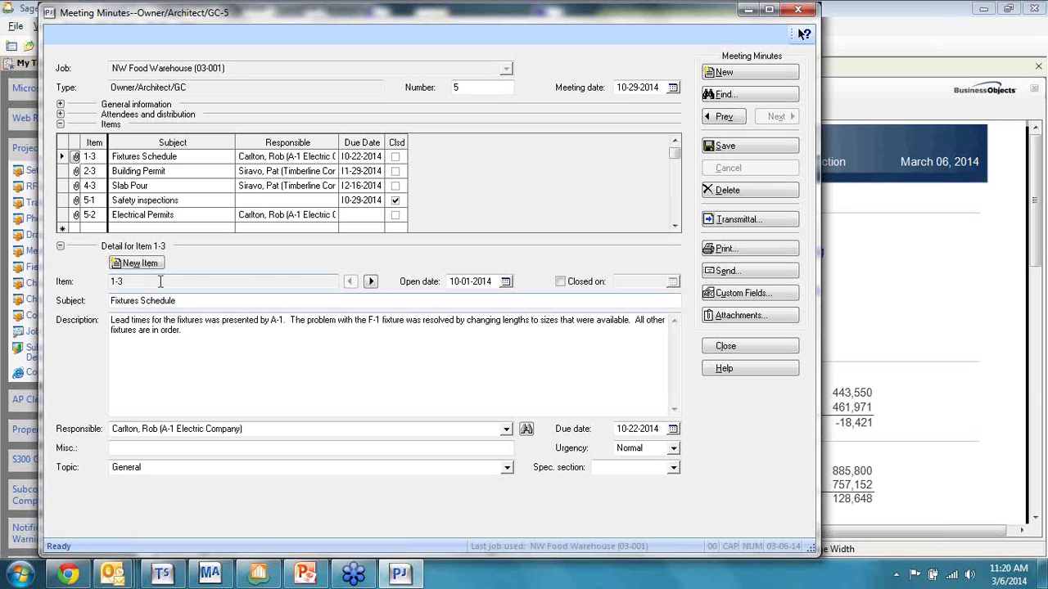
Step: Review items 2-3, 4-3, 5-1 and 5-2 (Electrical Permits), then save the meeting 5 minutes
click(88, 171)
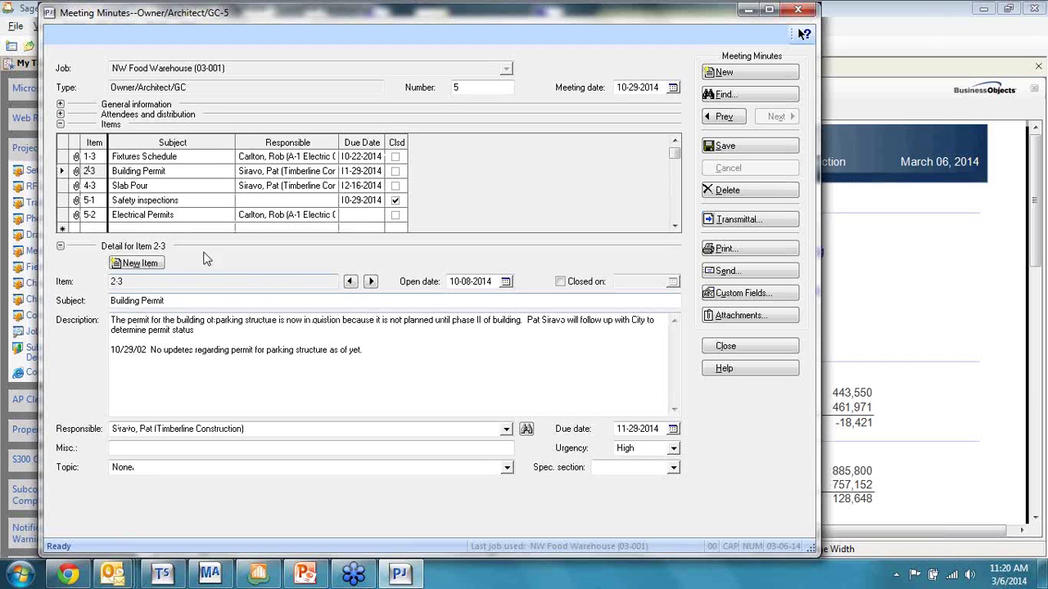
click(90, 186)
click(100, 200)
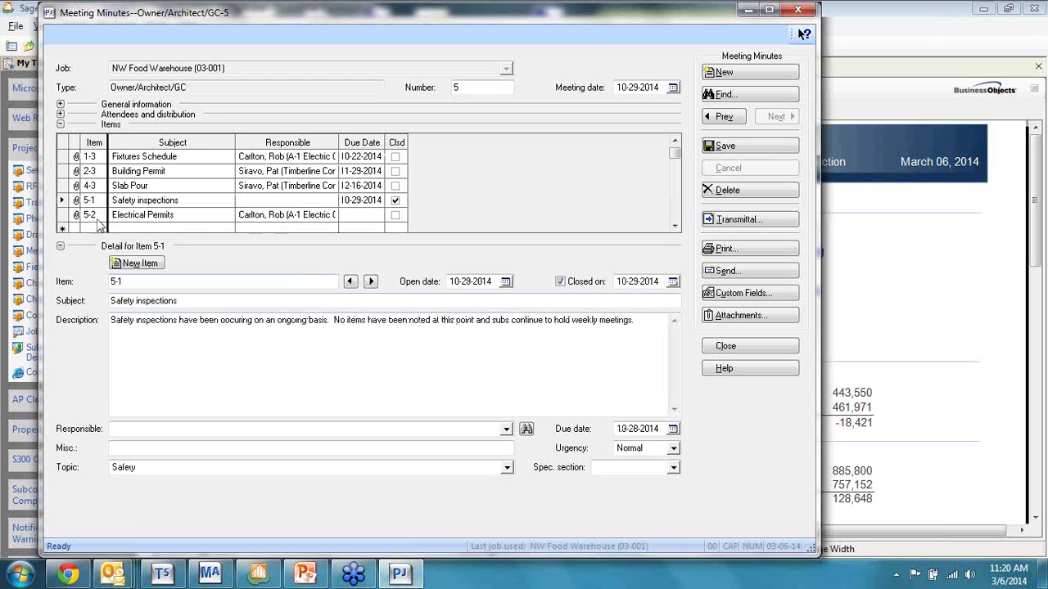
click(98, 215)
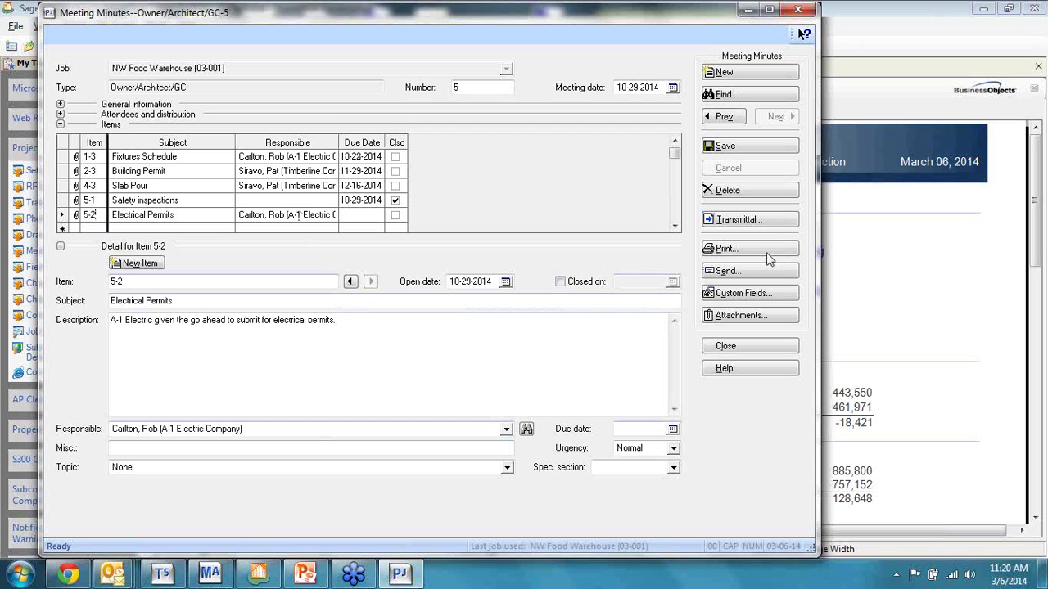
click(752, 151)
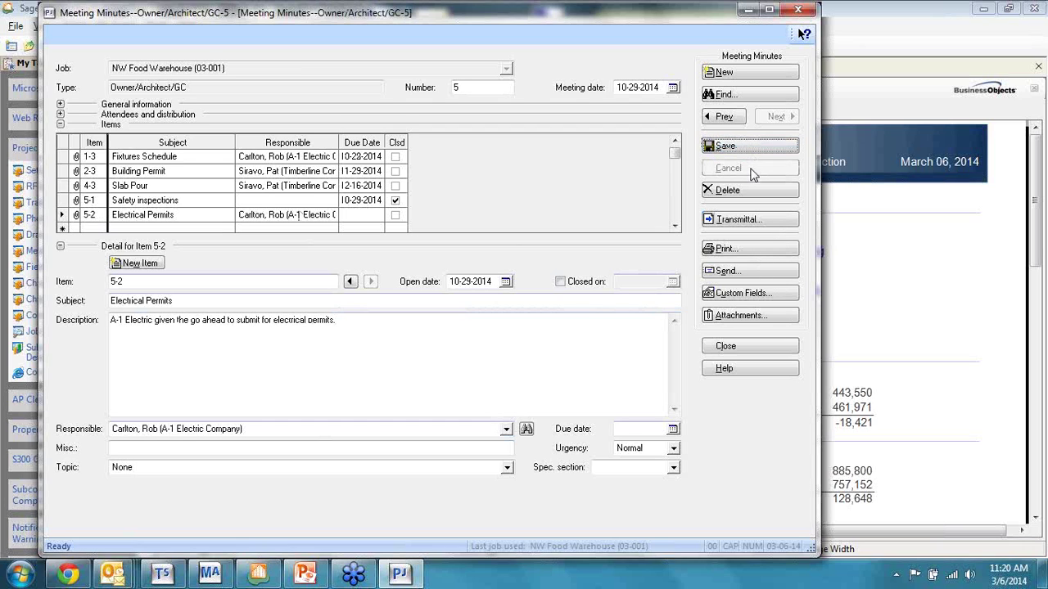
click(753, 250)
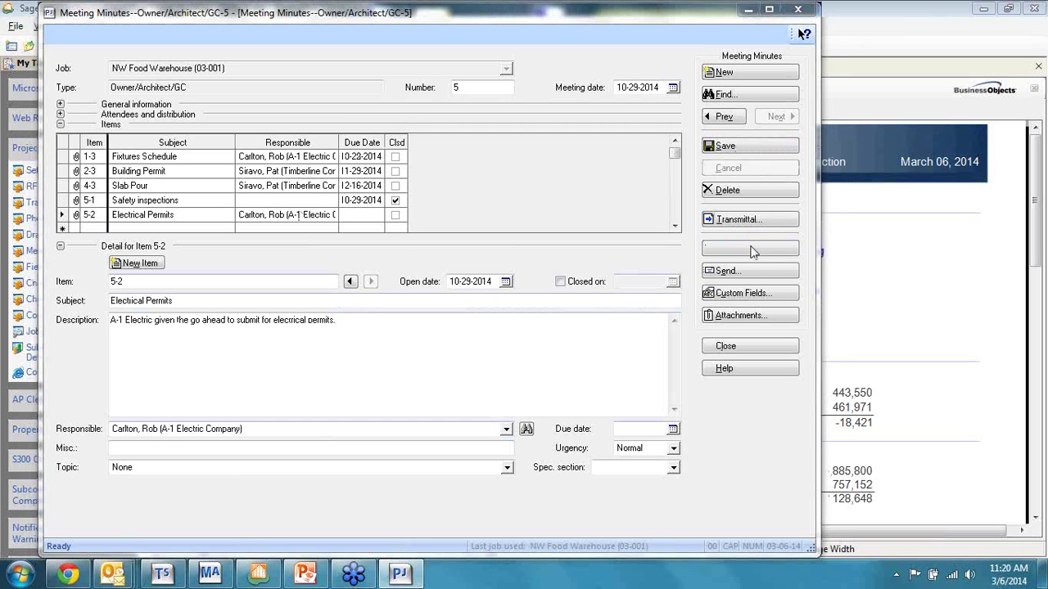
click(596, 329)
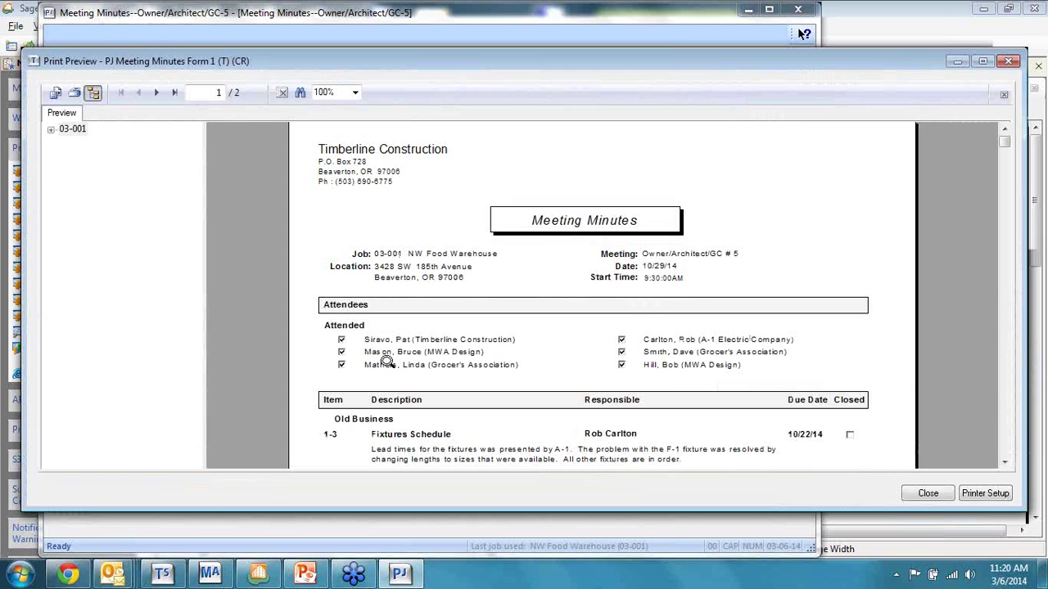
scroll(622, 359, down, 1)
scroll(557, 358, down, 2)
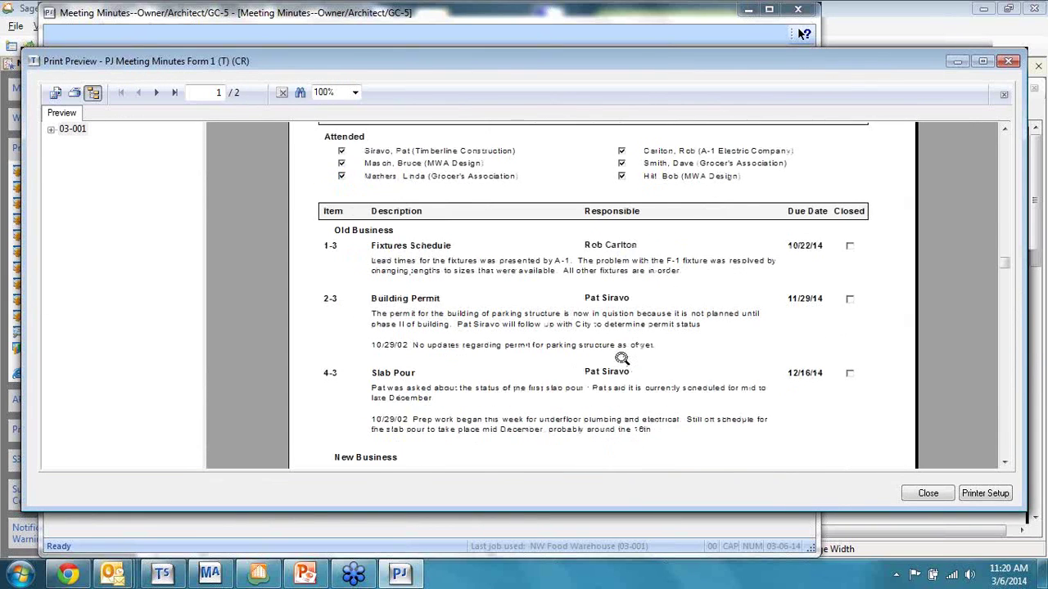
scroll(557, 358, up, 1)
scroll(851, 405, down, 3)
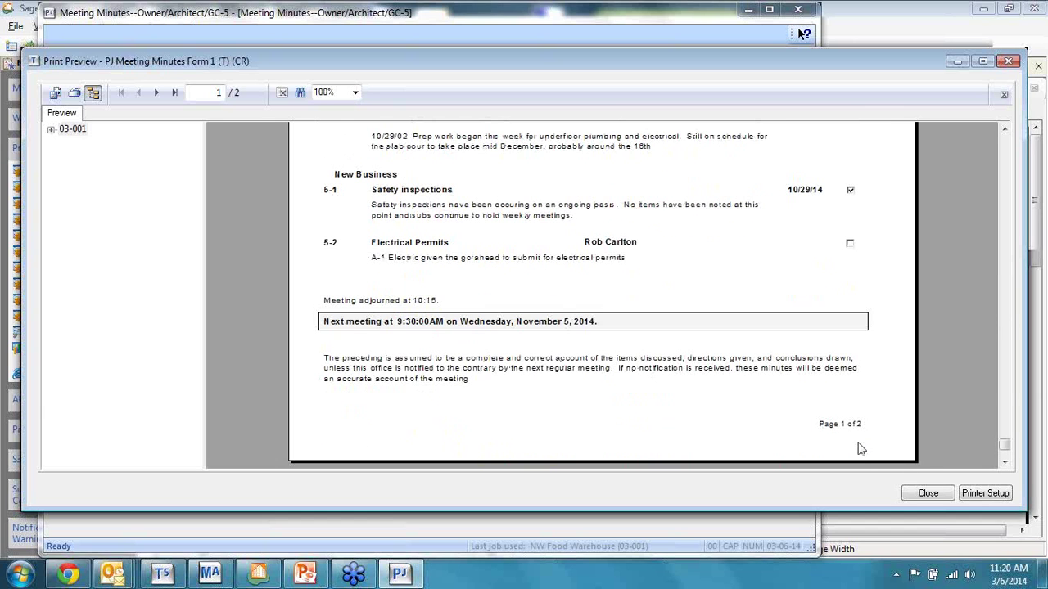
click(925, 492)
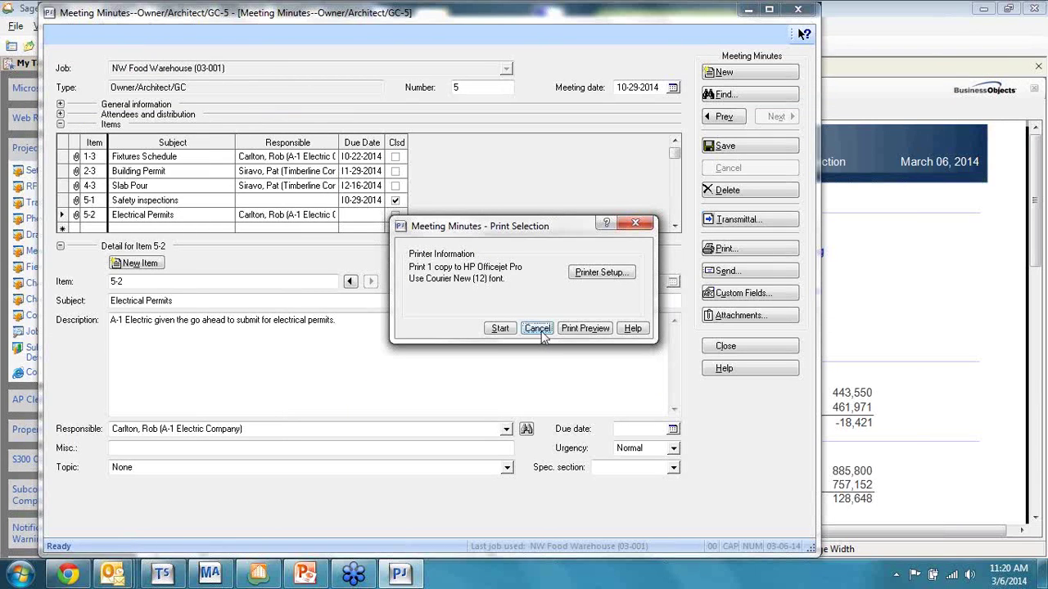
click(538, 329)
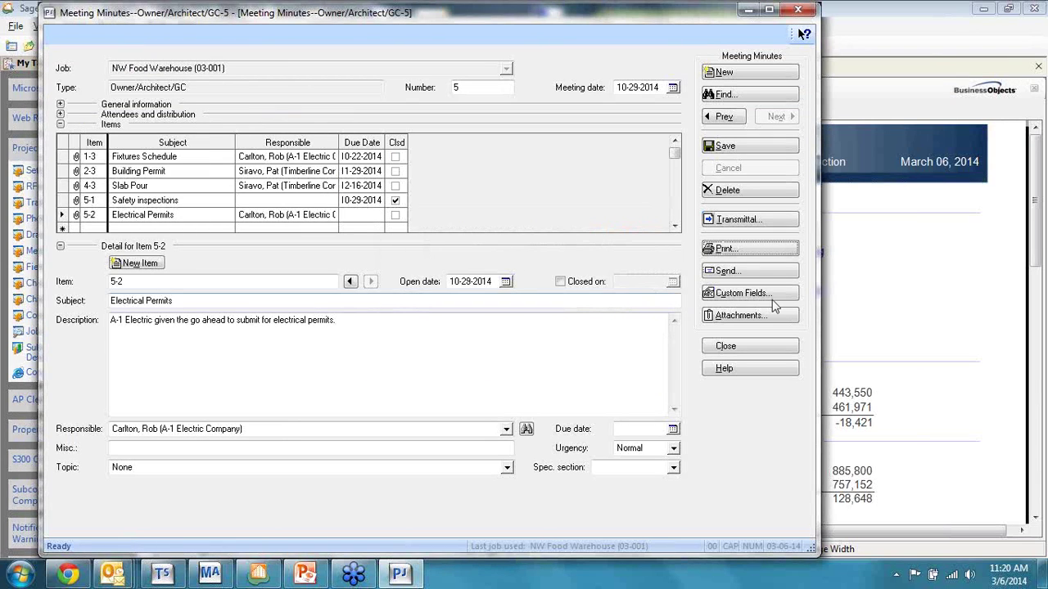
click(751, 270)
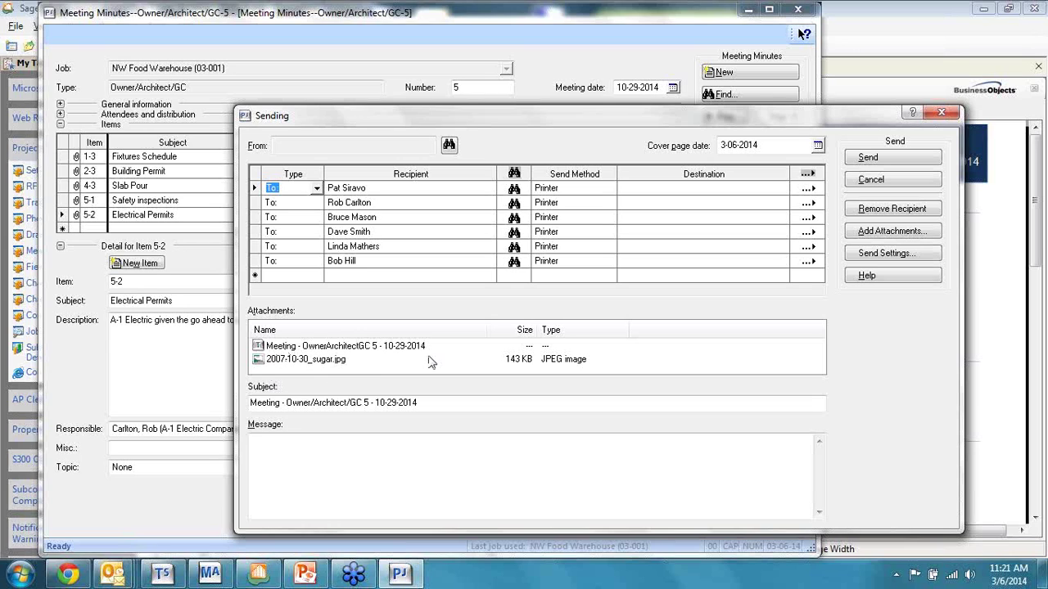
click(608, 191)
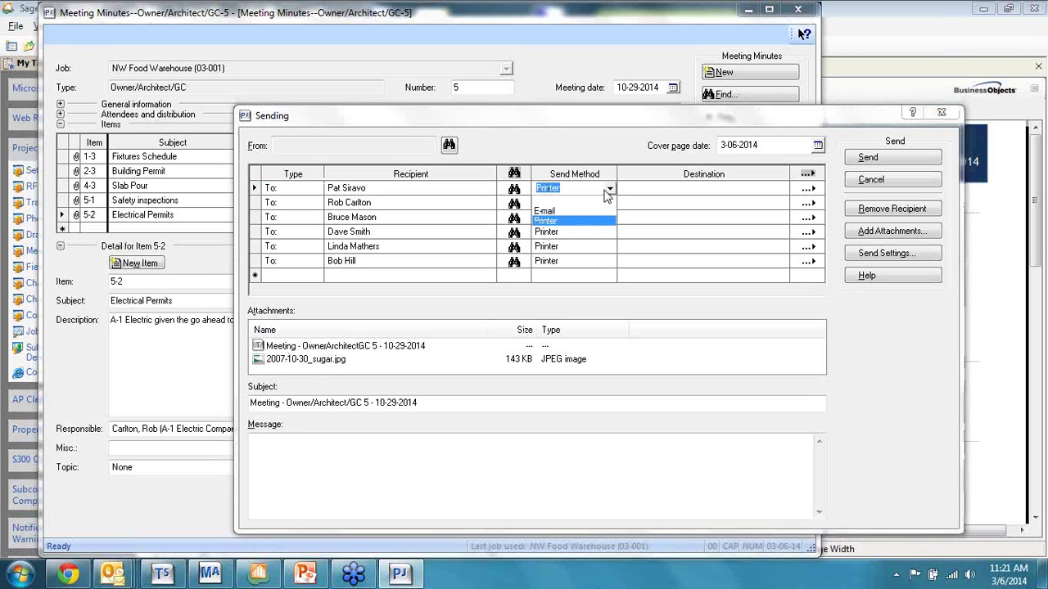
click(583, 212)
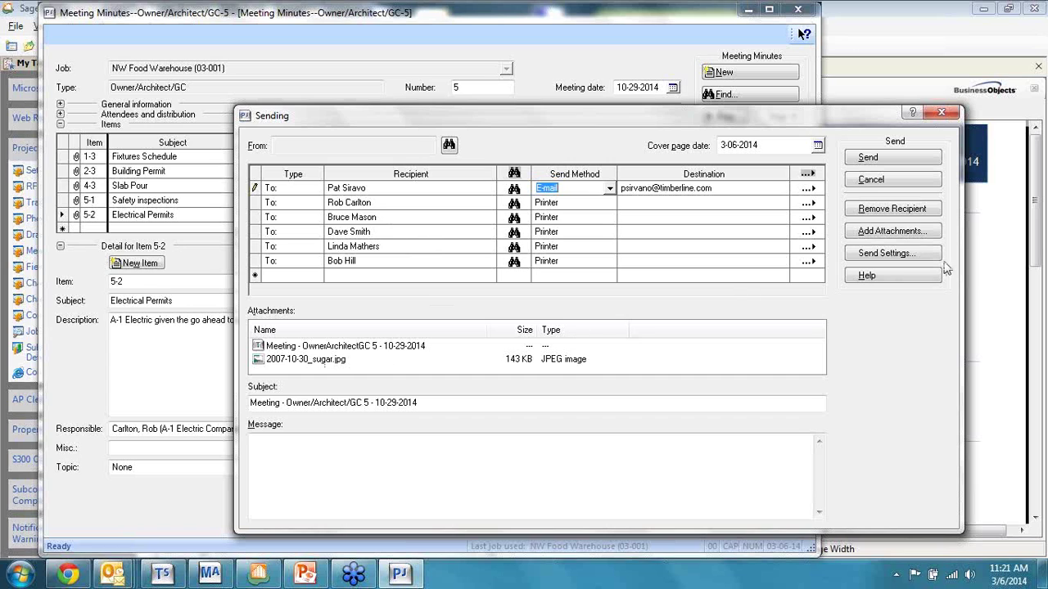
click(897, 184)
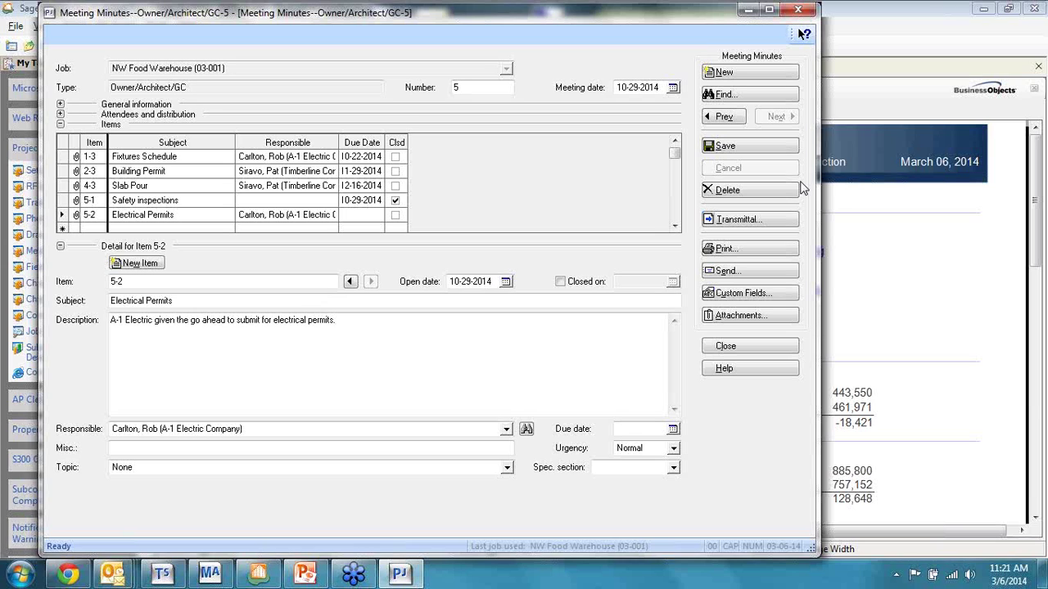
Step: Create and save transmittal 34 for the meeting minutes, then cancel sending and close it
click(752, 222)
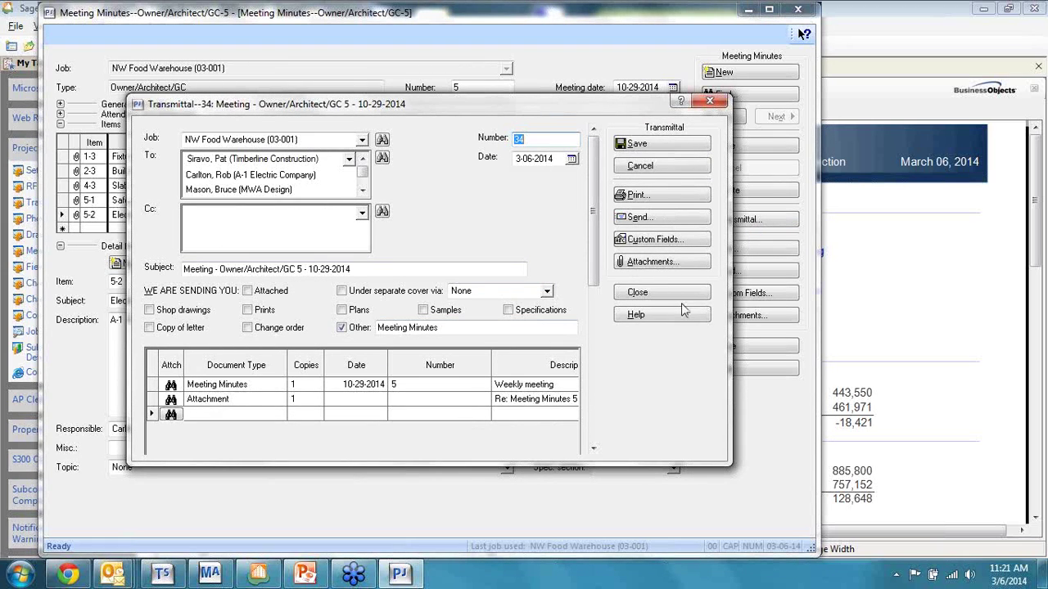
click(674, 146)
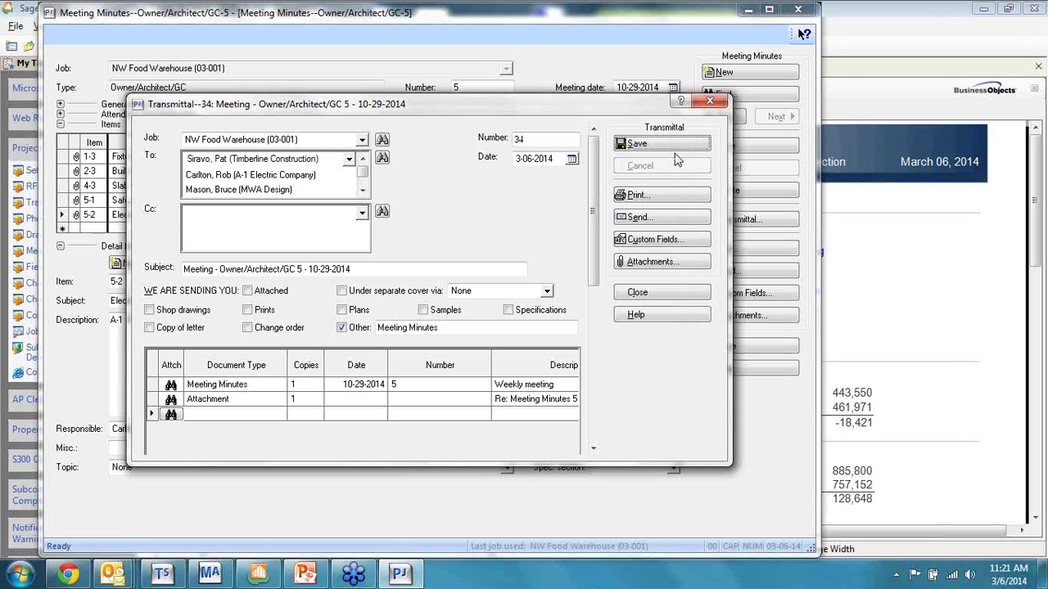
click(682, 220)
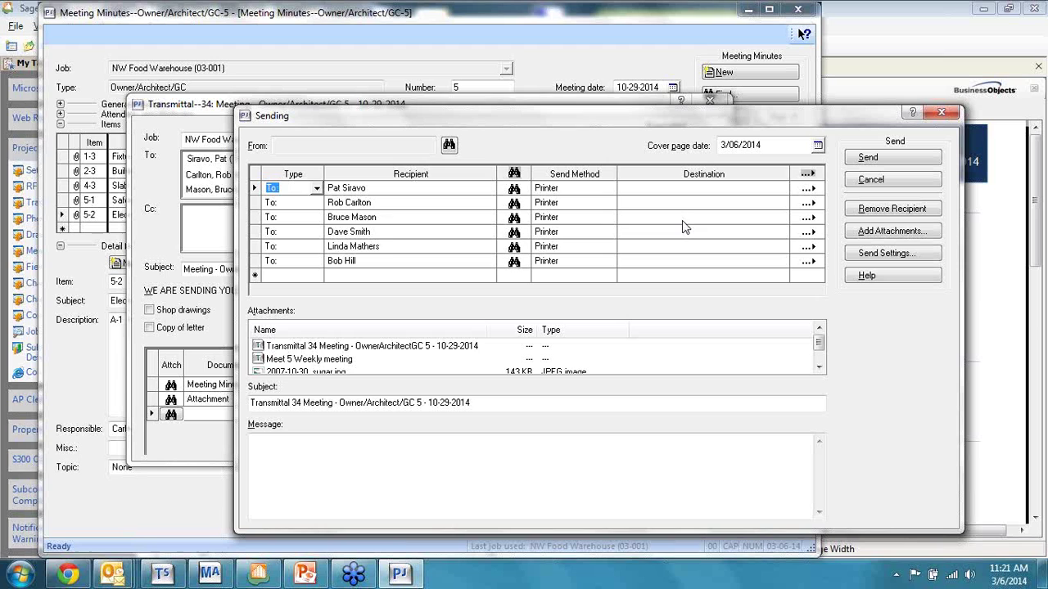
click(325, 347)
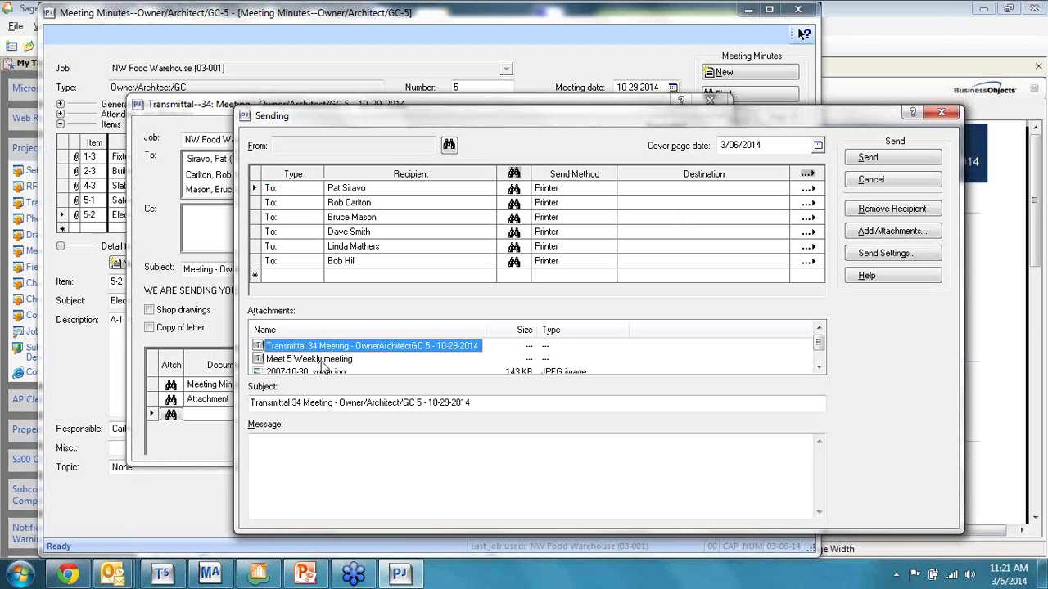
click(321, 360)
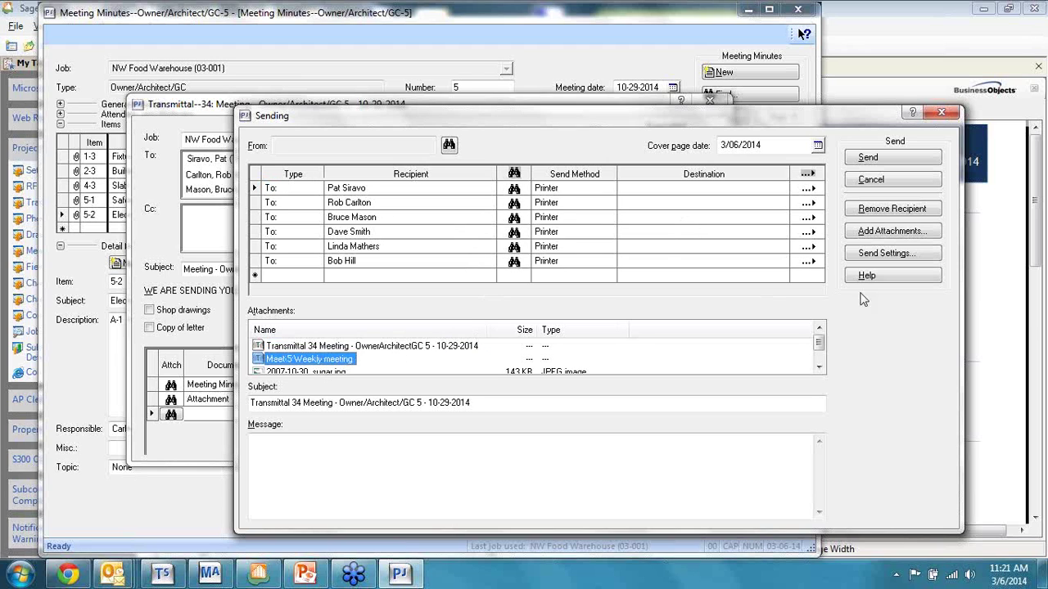
click(913, 188)
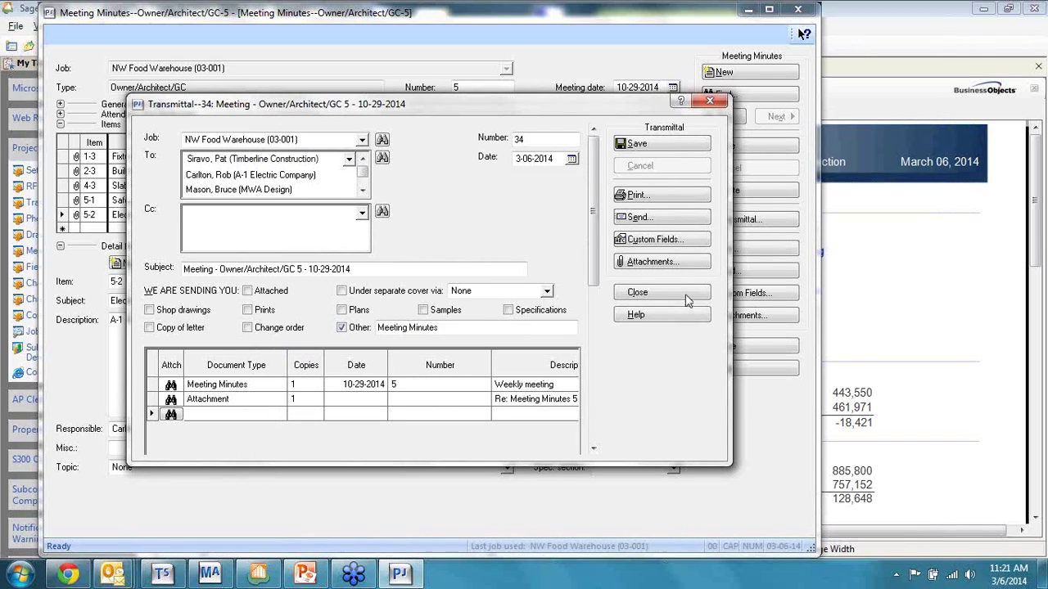
click(684, 298)
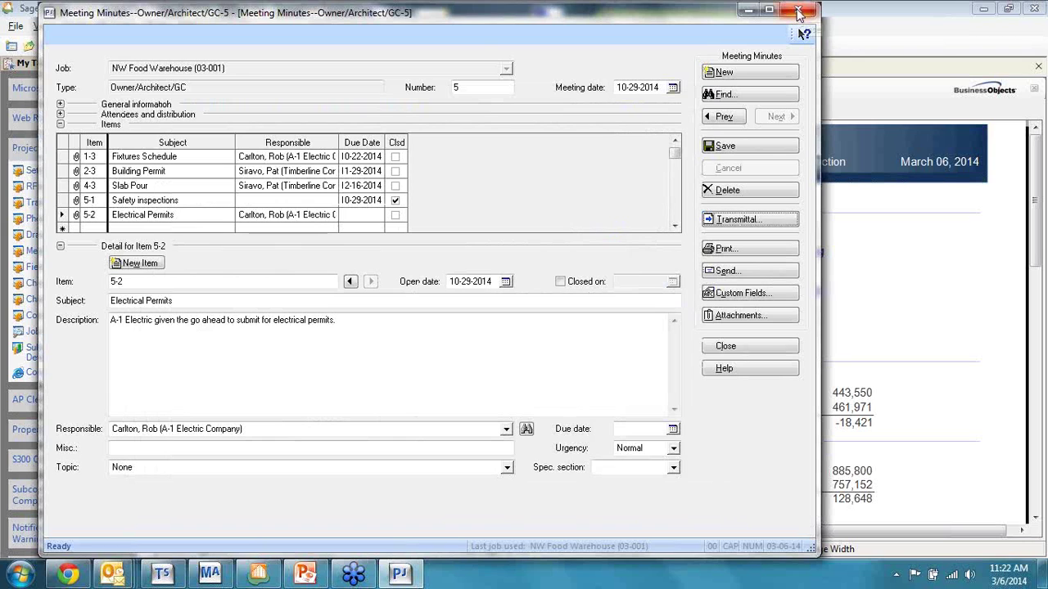
Step: Close Meeting Minutes and open Project Management > Inquiry > Transmittal > Transmittal Log
click(799, 11)
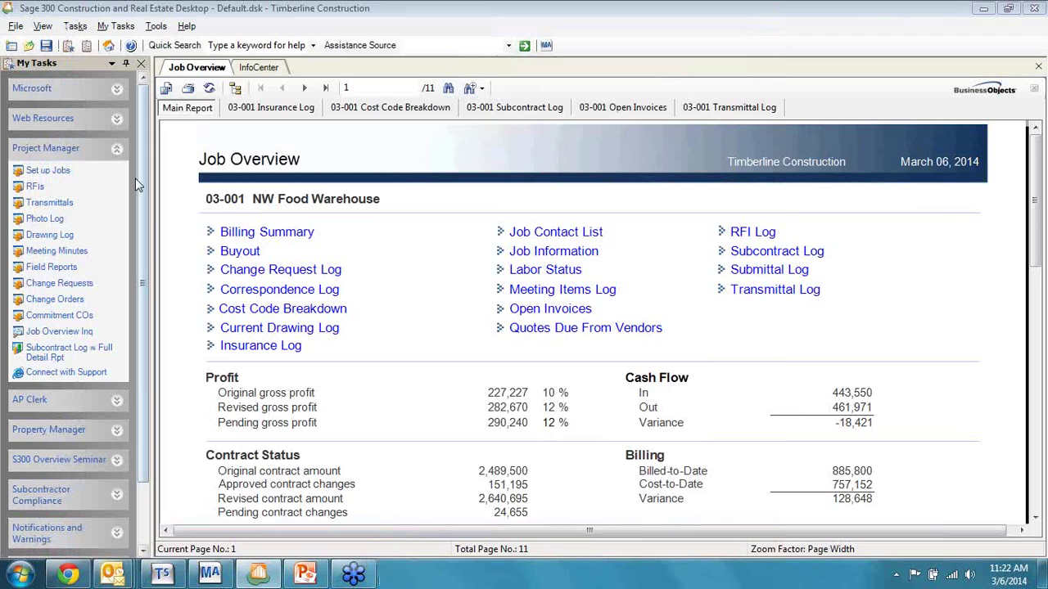
click(135, 178)
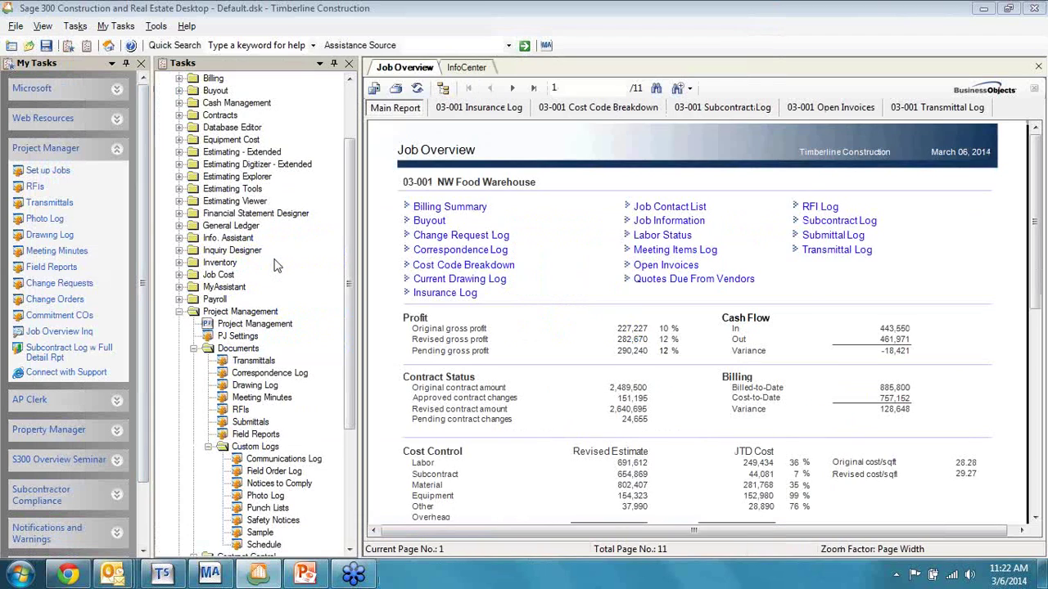
click(265, 495)
scroll(350, 445, down, 2)
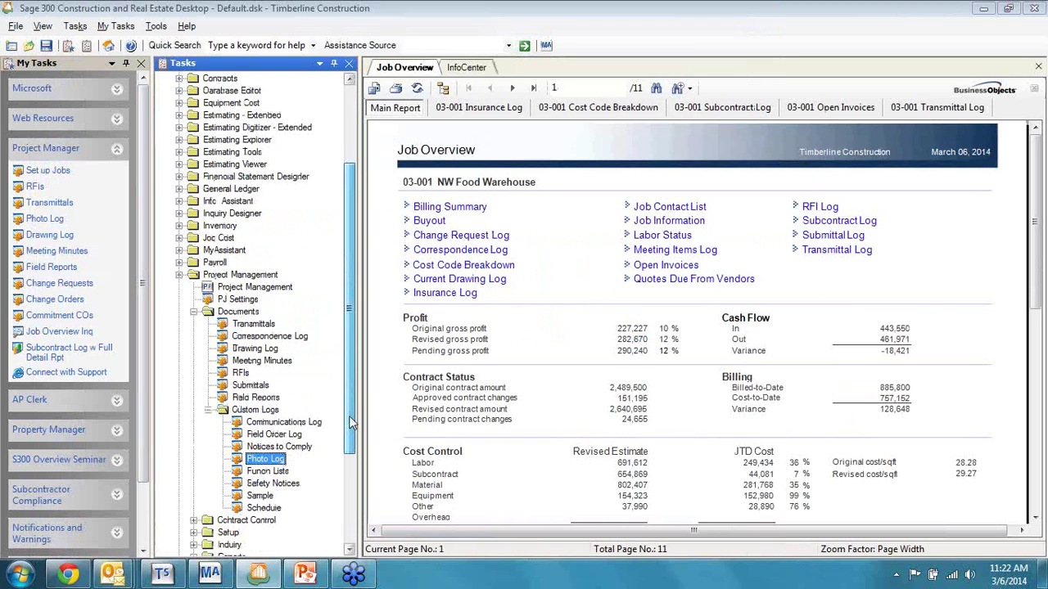
scroll(351, 445, down, 1)
click(208, 262)
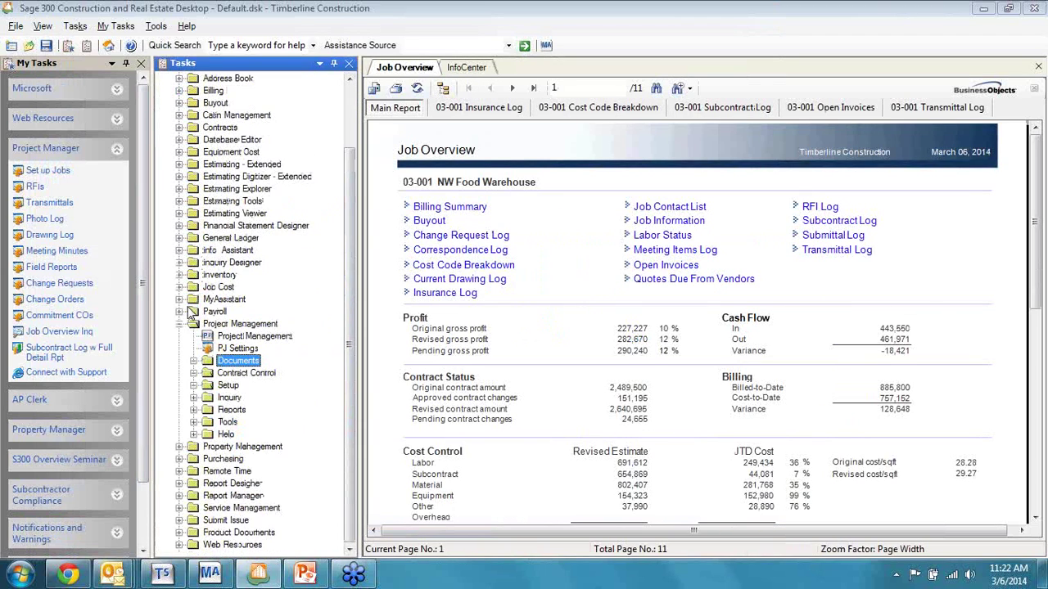
click(195, 399)
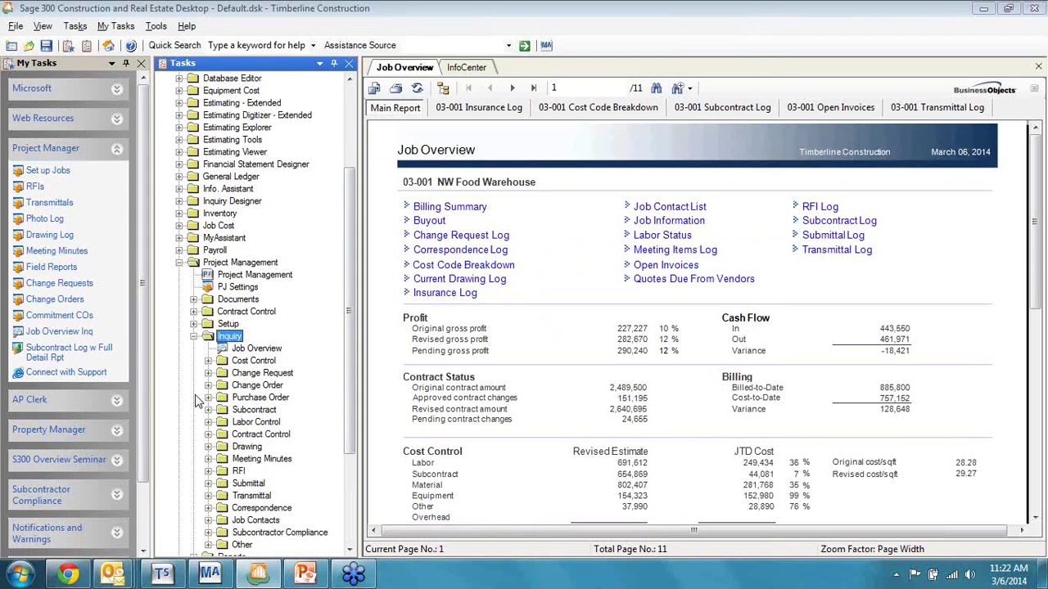
scroll(200, 369, down, 3)
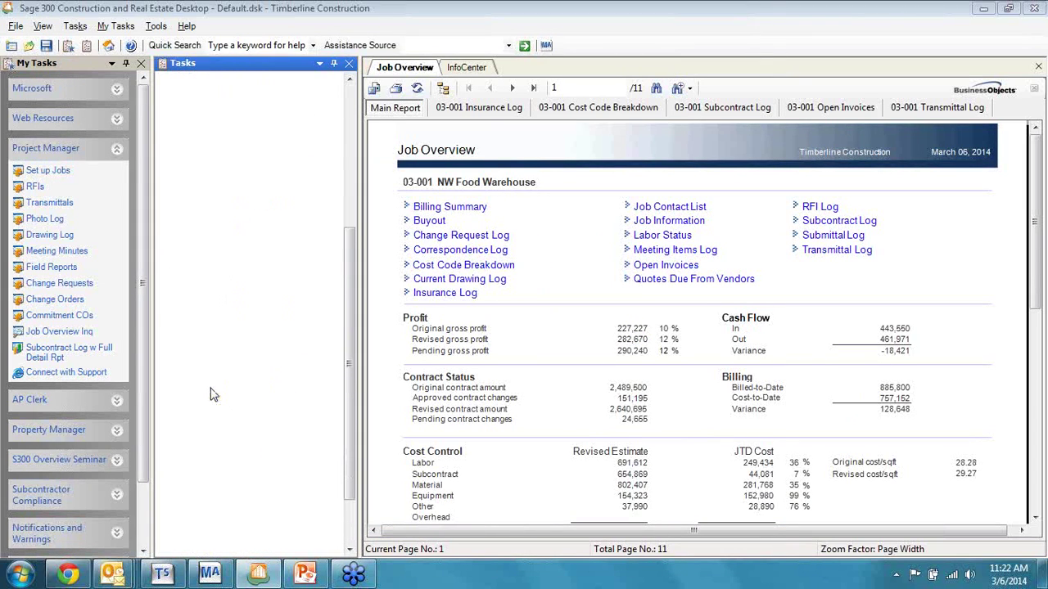
click(209, 385)
click(287, 397)
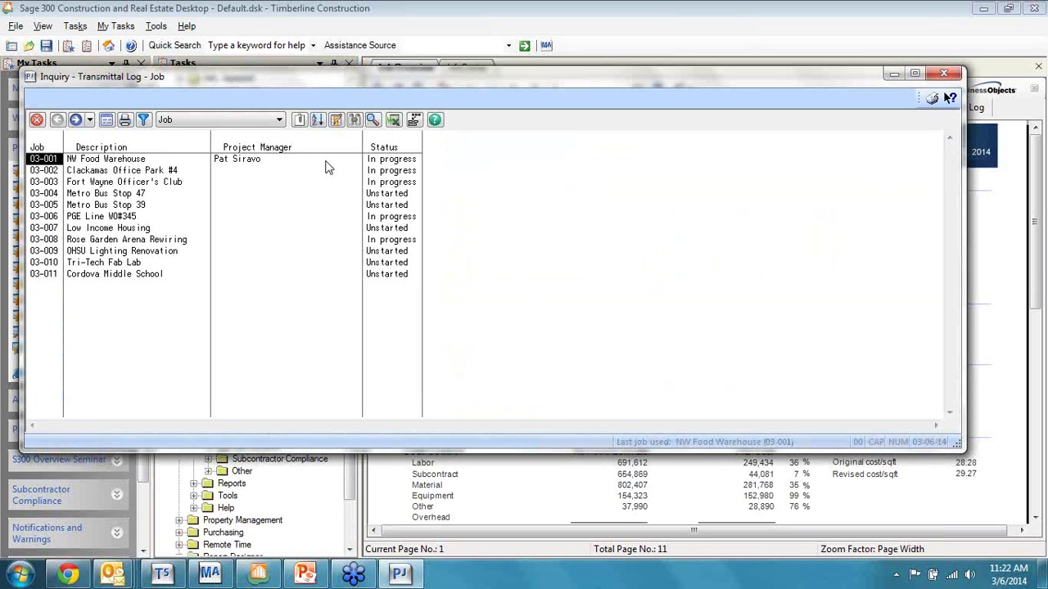
Step: View job 03-001's transmittals and transmittal 34's details, then close the Transmittal Log
double_click(54, 161)
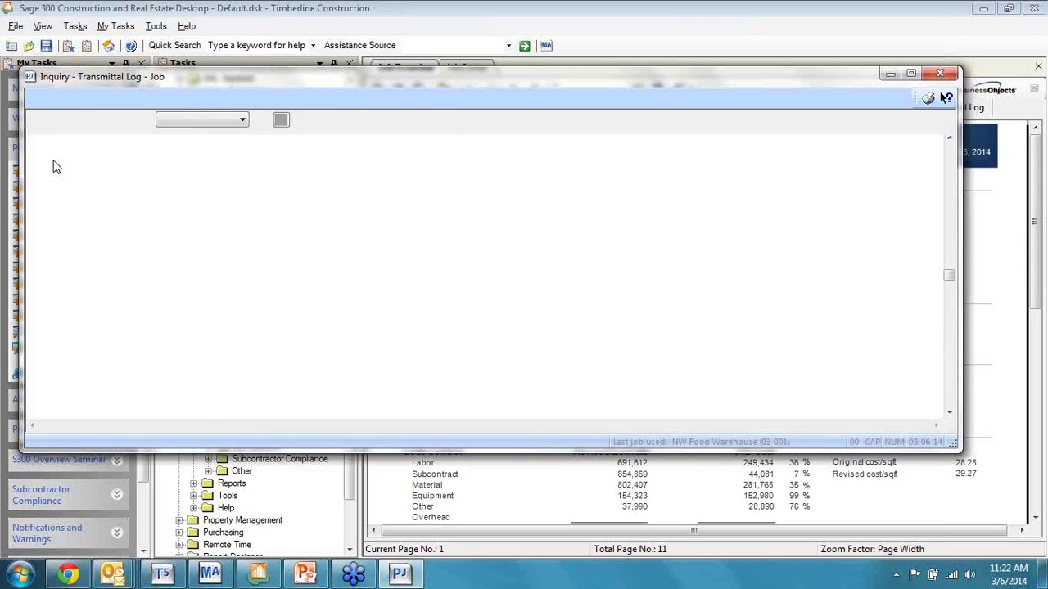
scroll(188, 293, down, 1)
click(150, 411)
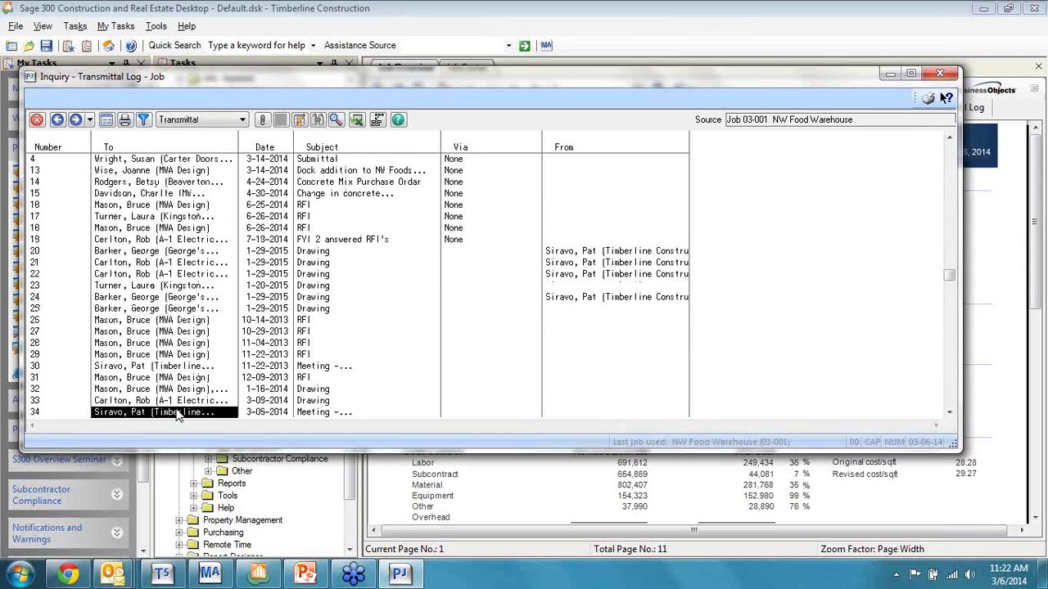
double_click(261, 411)
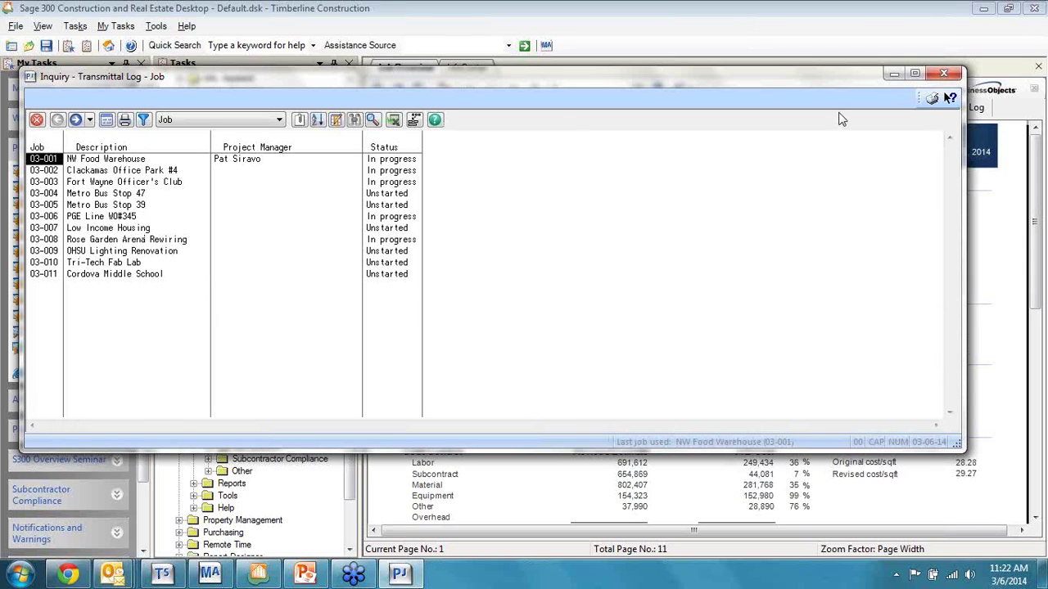
click(945, 75)
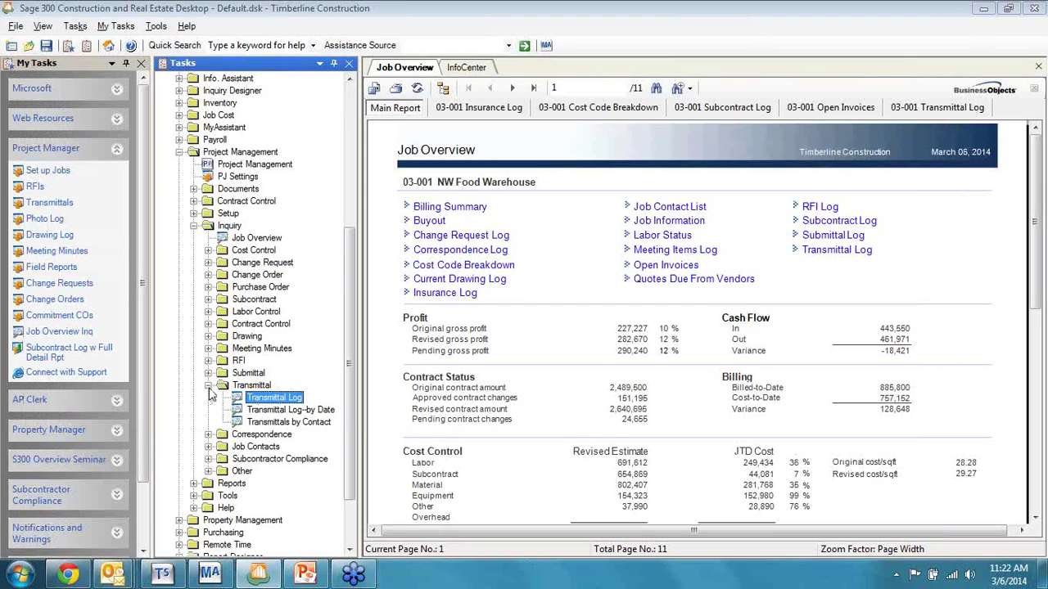
Step: Collapse the Transmittal, RFI and Meeting Minutes inquiry folders, then the Inquiry folder itself
click(208, 386)
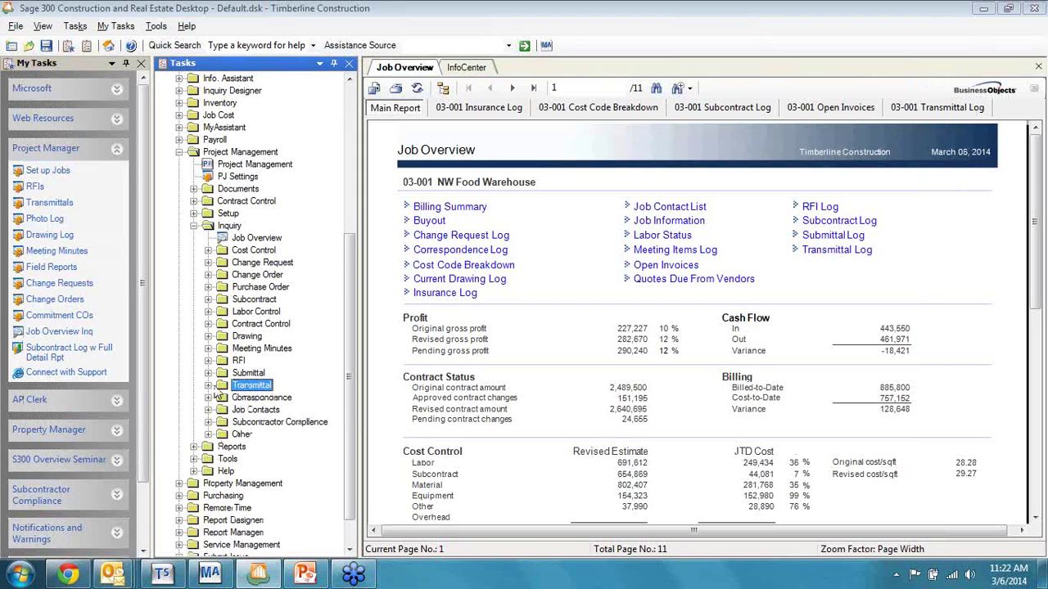
click(209, 361)
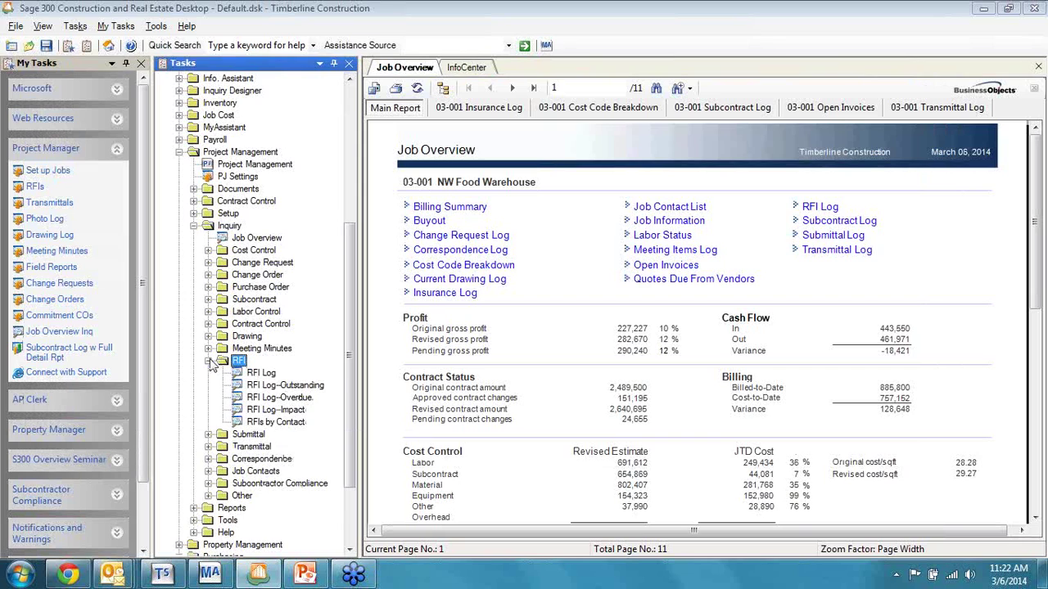
click(208, 361)
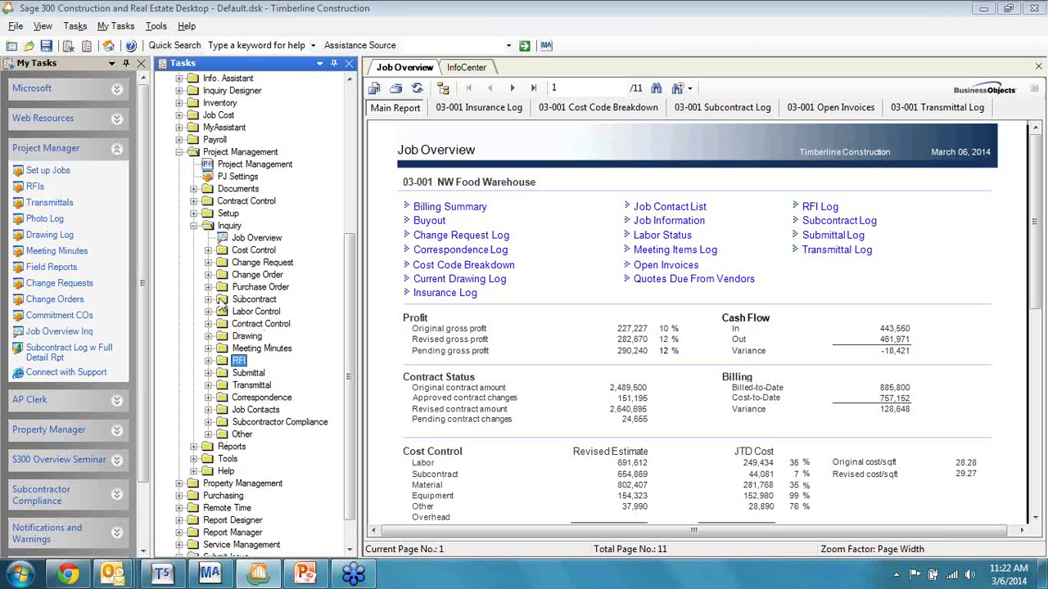
click(209, 349)
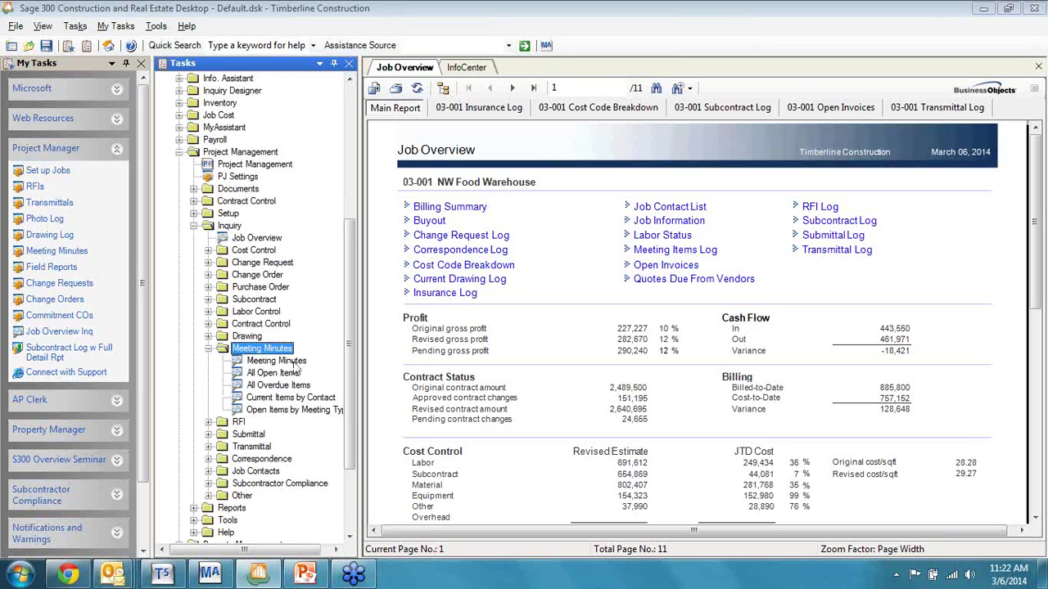
click(208, 349)
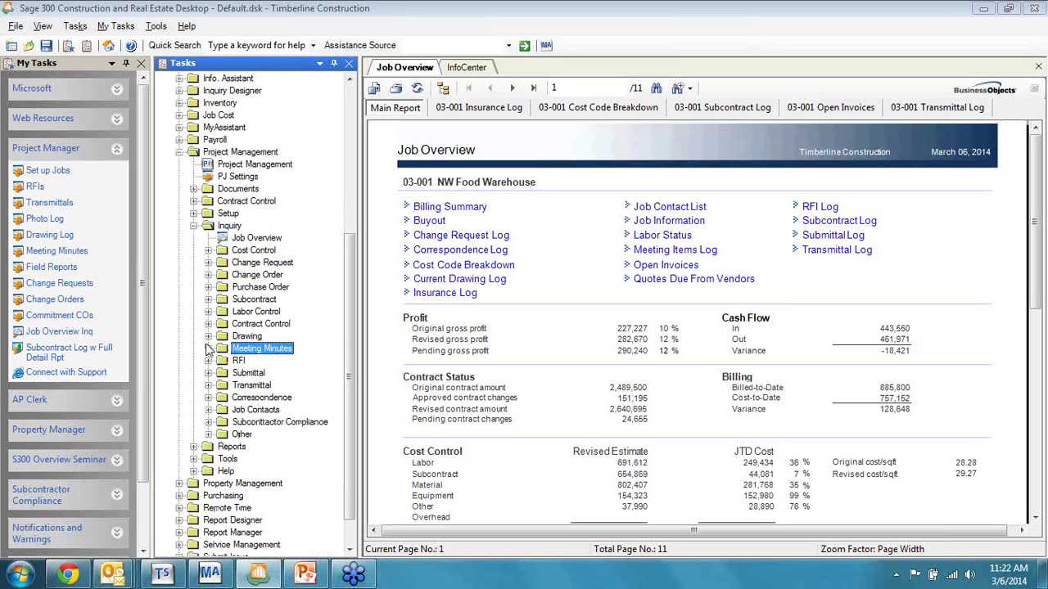
click(194, 226)
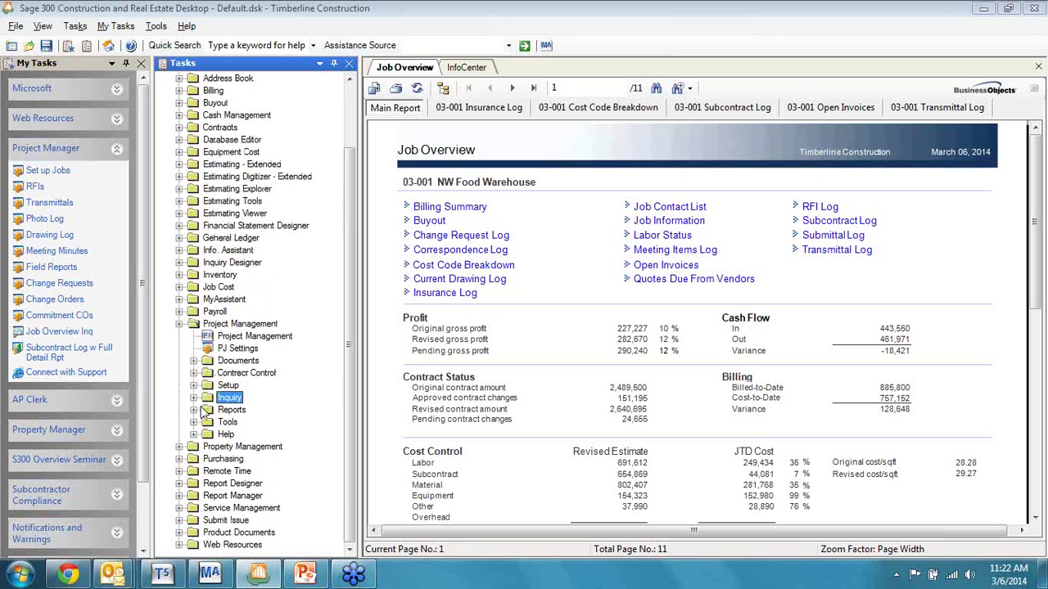
Step: Launch the Transmittal Log with Detail report under Project Management Reports
scroll(196, 413, down, 4)
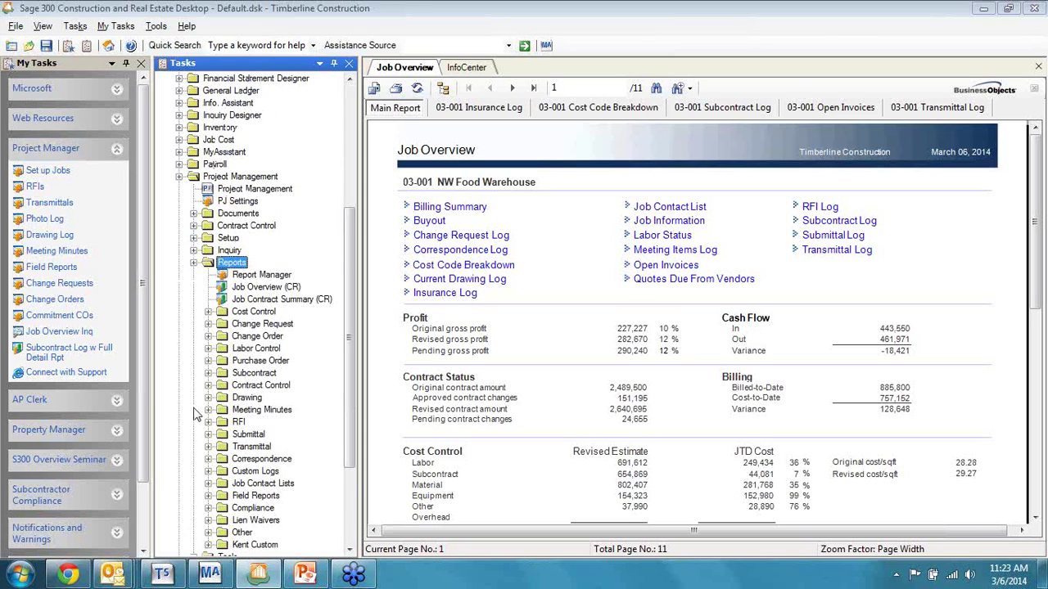
scroll(203, 368, down, 8)
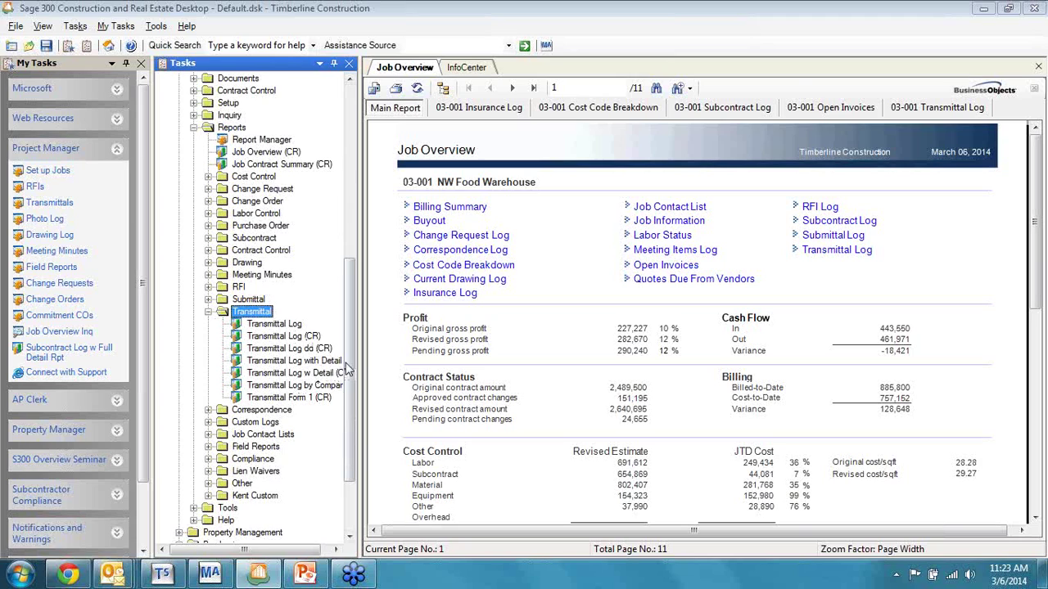
click(303, 365)
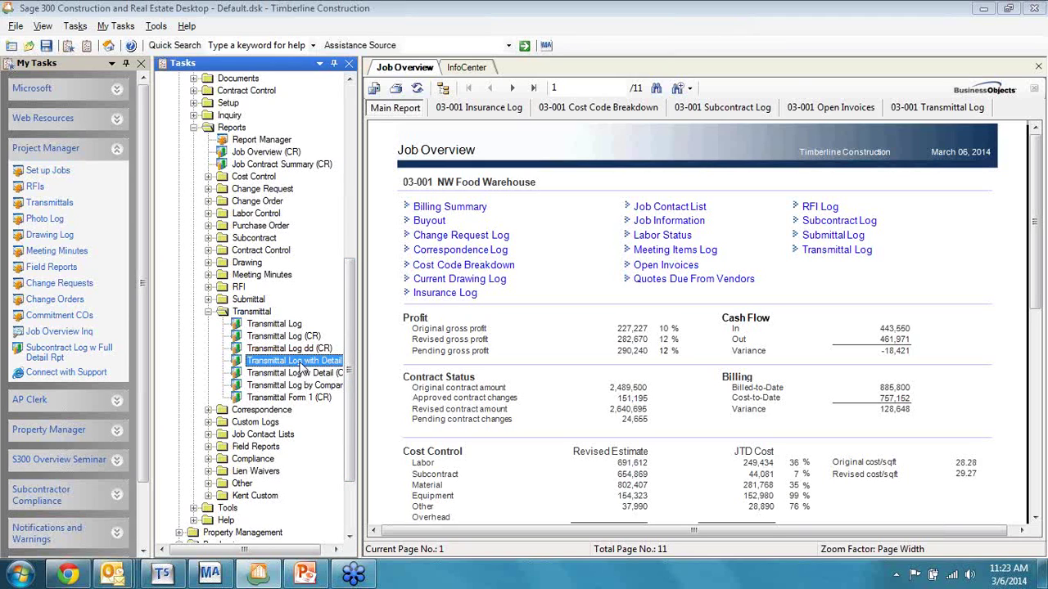
double_click(297, 362)
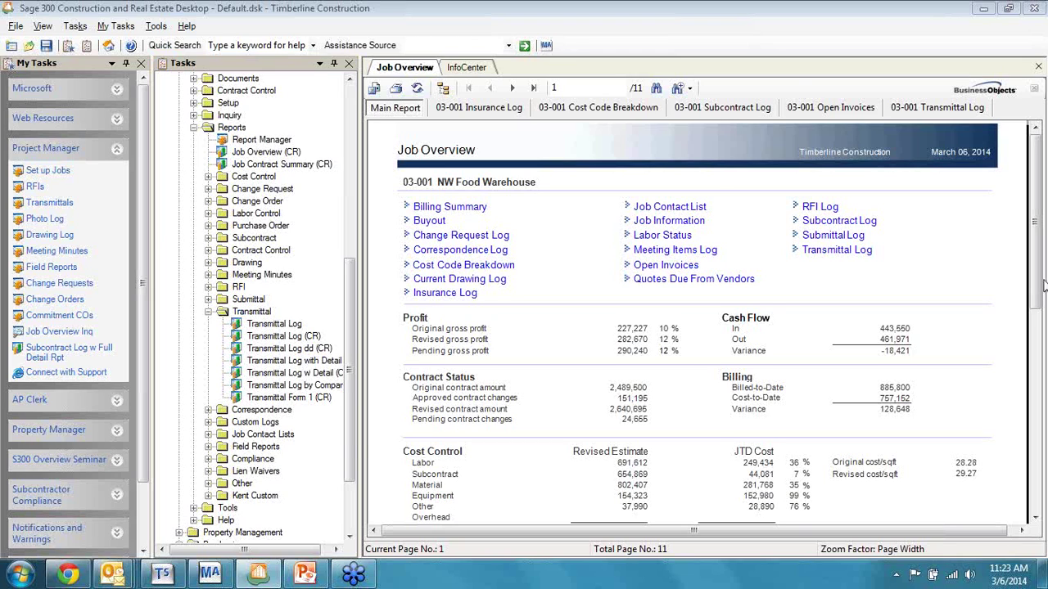
key(Delete)
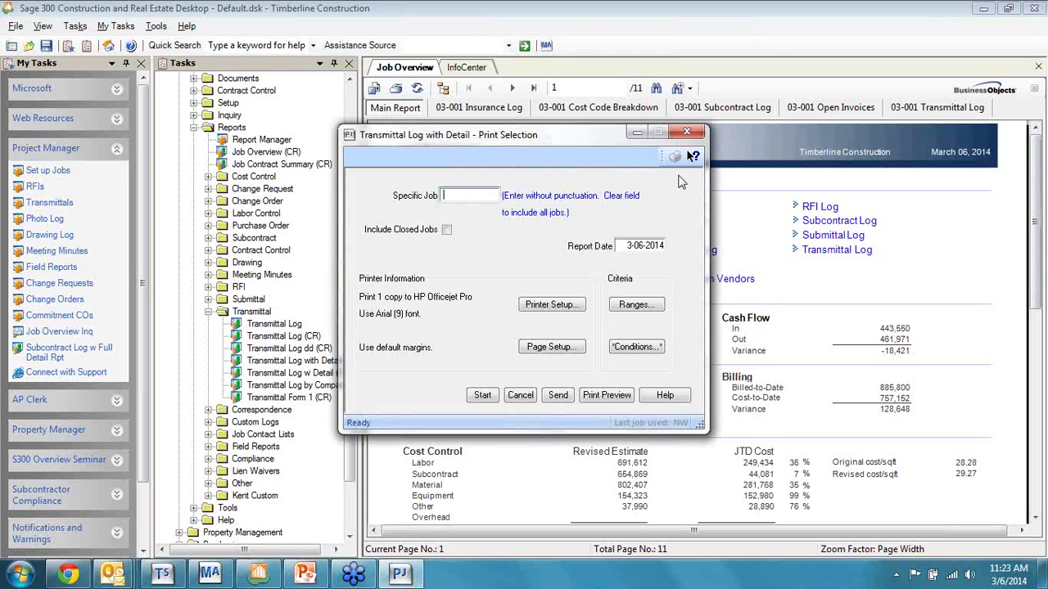
click(603, 395)
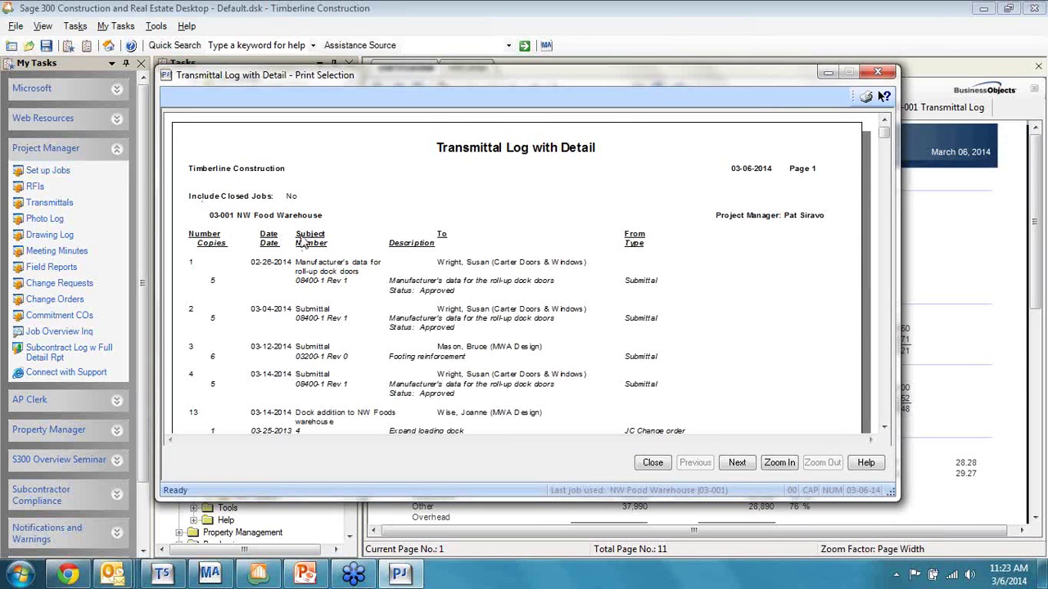
scroll(302, 237, down, 2)
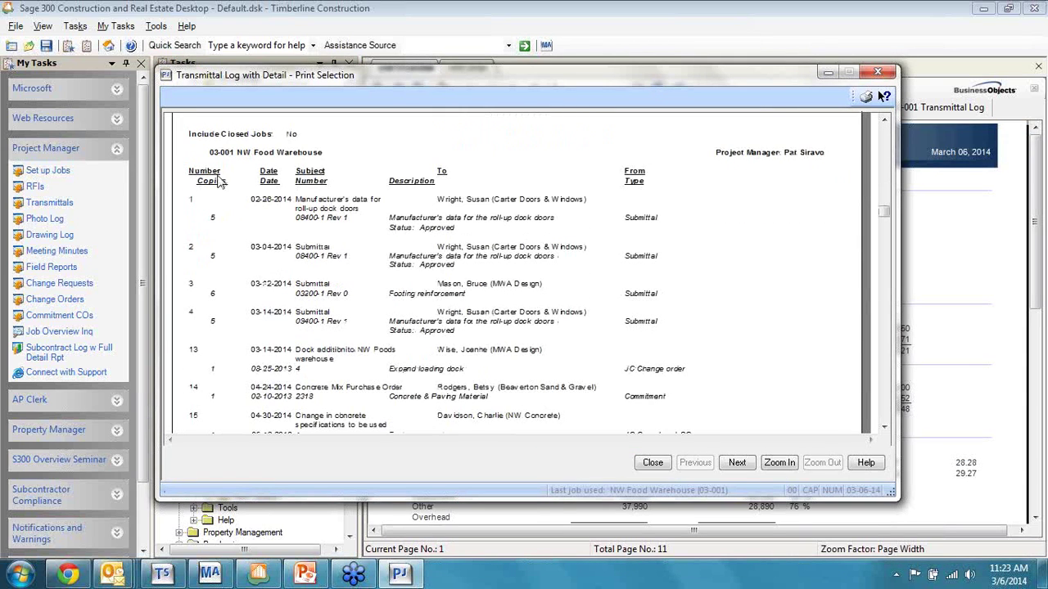
scroll(234, 170, up, 1)
scroll(233, 169, up, 1)
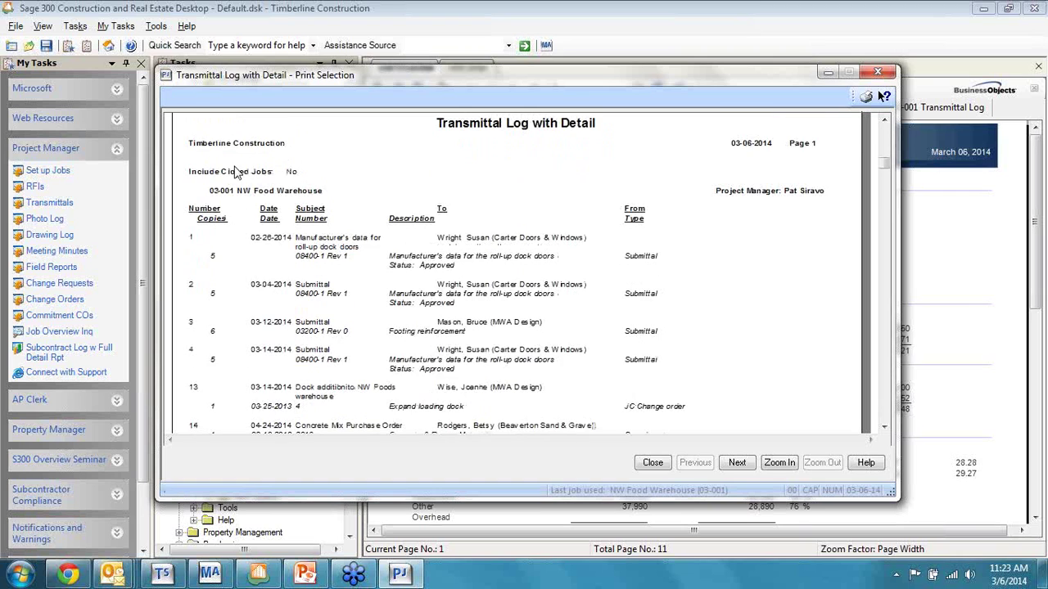
scroll(232, 249, down, 2)
scroll(231, 250, down, 1)
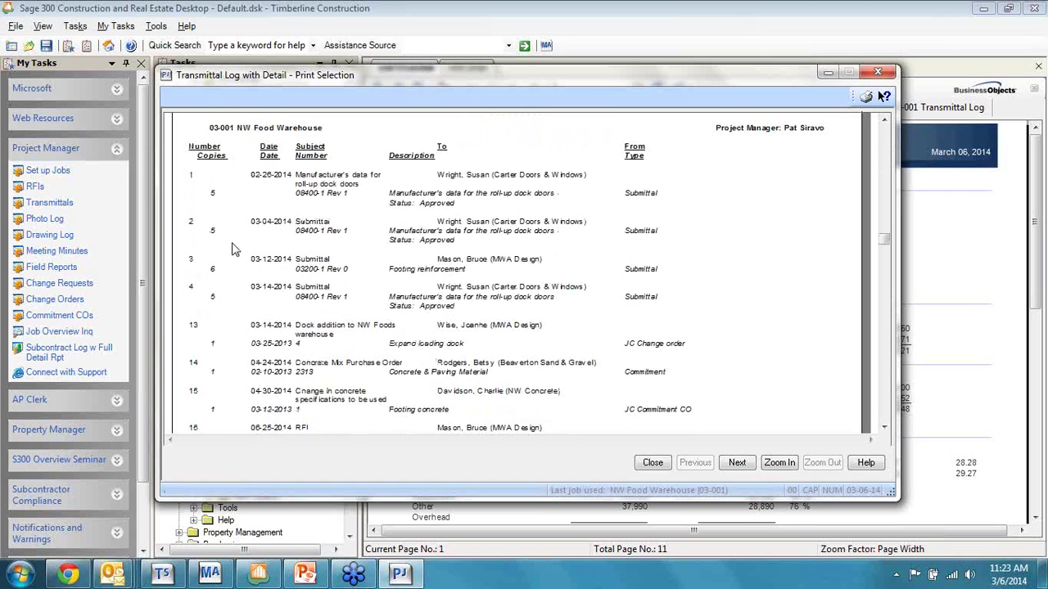
scroll(232, 250, down, 15)
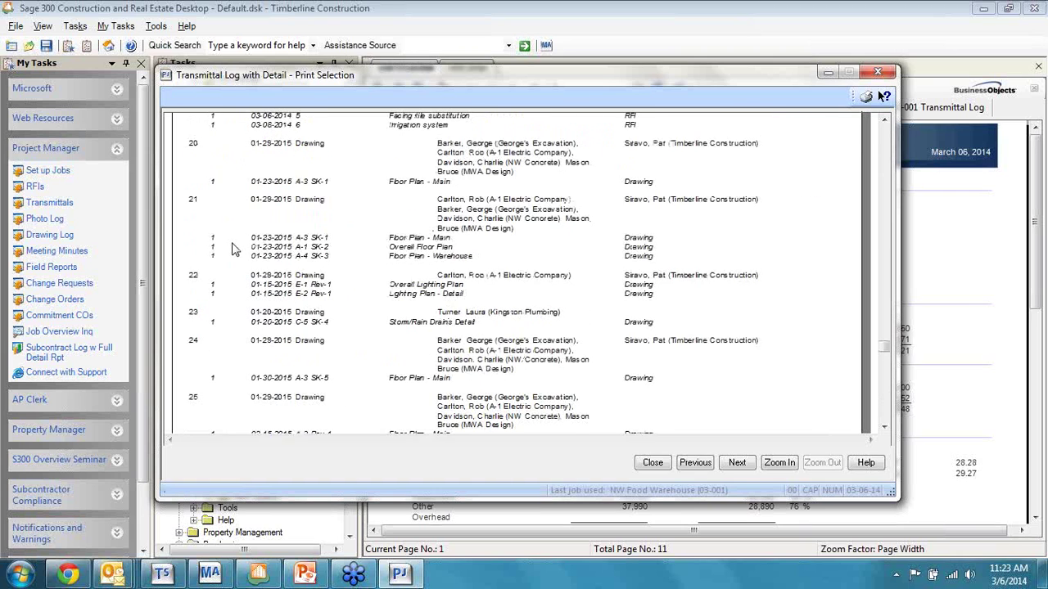
scroll(231, 250, down, 6)
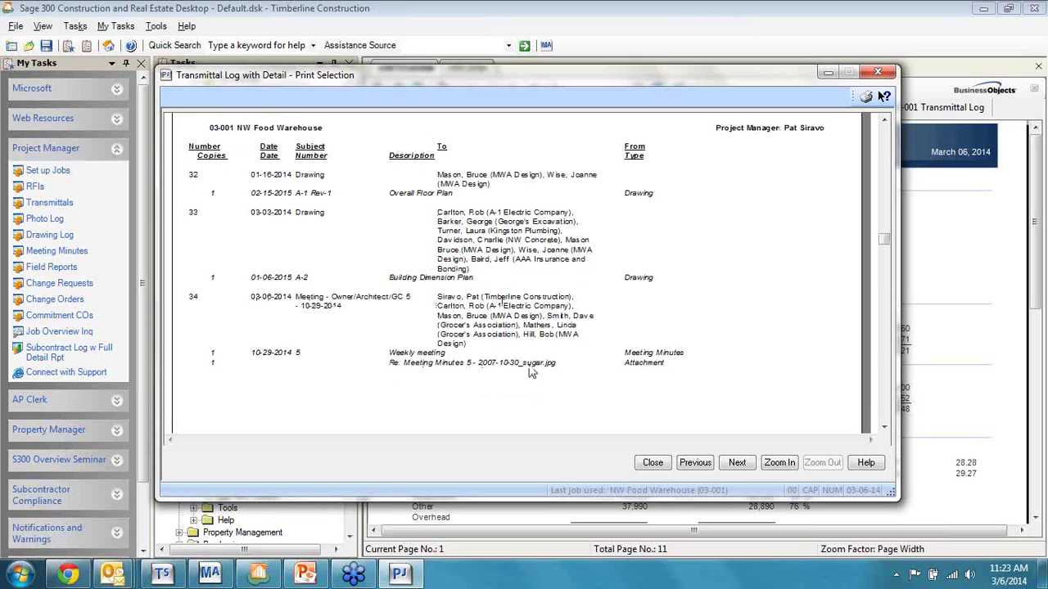
click(654, 463)
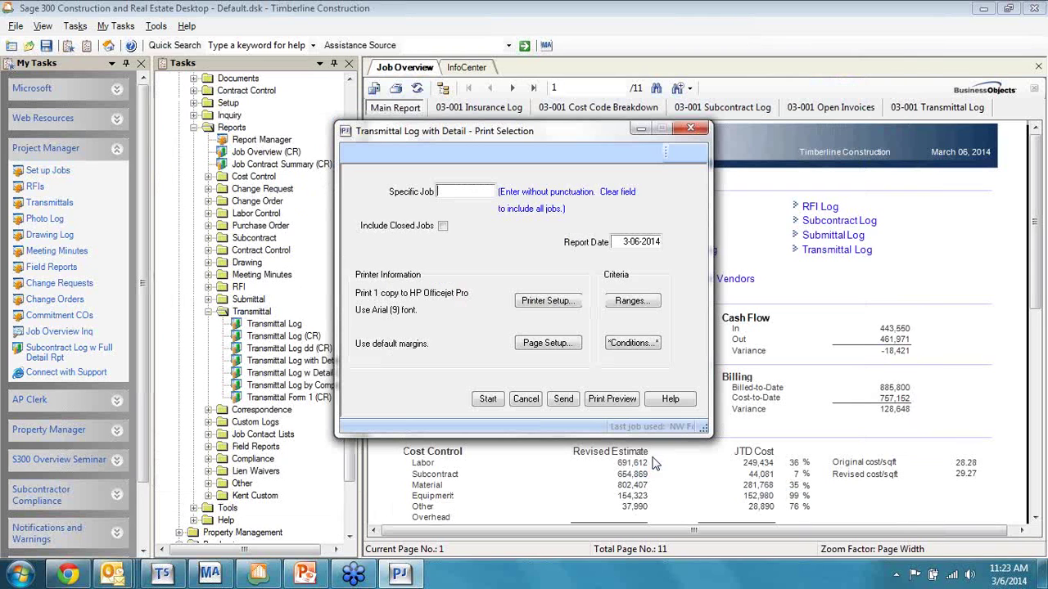
click(526, 399)
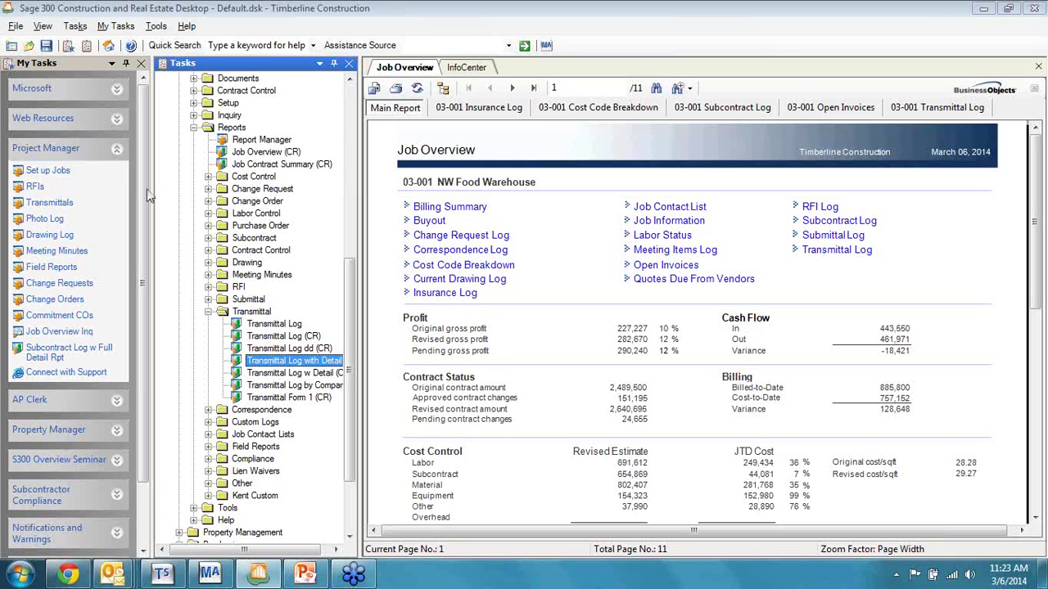
Step: Collapse the Project Management Reports folder and open the Drawing Log for NW Food Warehouse (03-001)
click(194, 128)
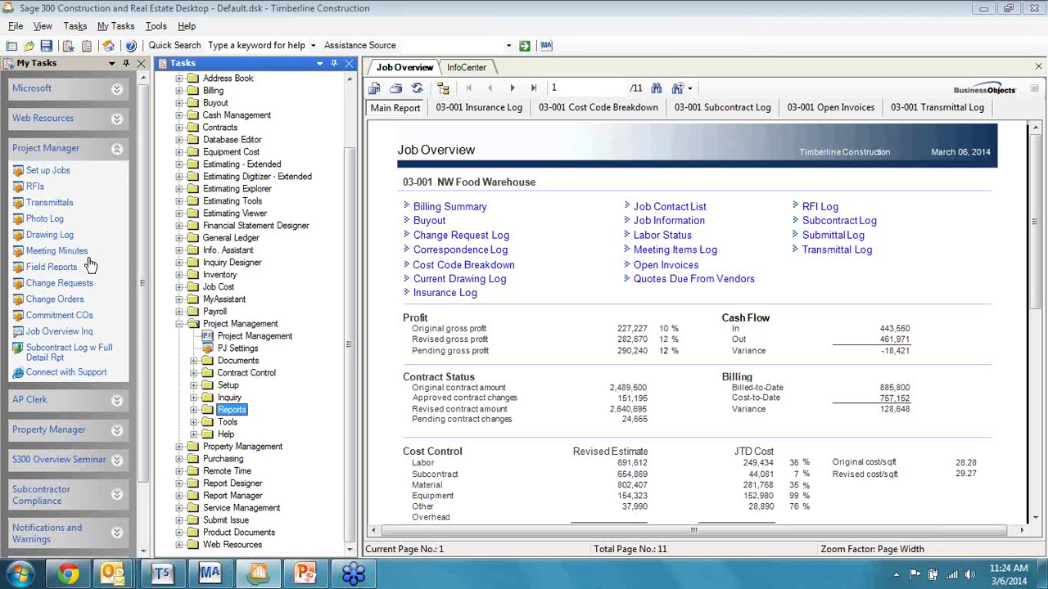
click(52, 237)
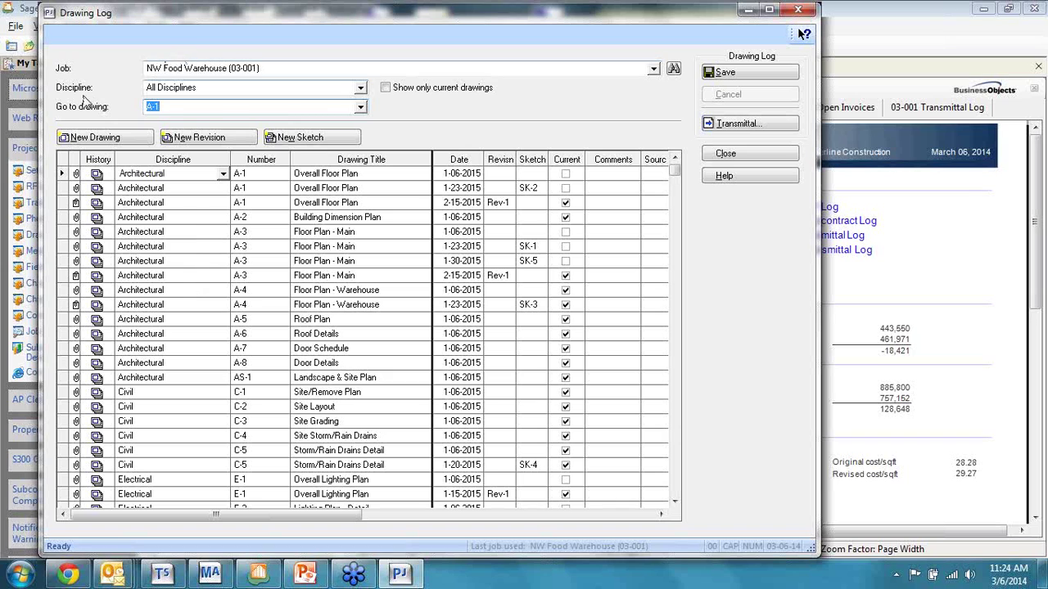
Step: Filter the Drawing Log to Architectural current drawings and start a transmittal
click(359, 90)
click(344, 115)
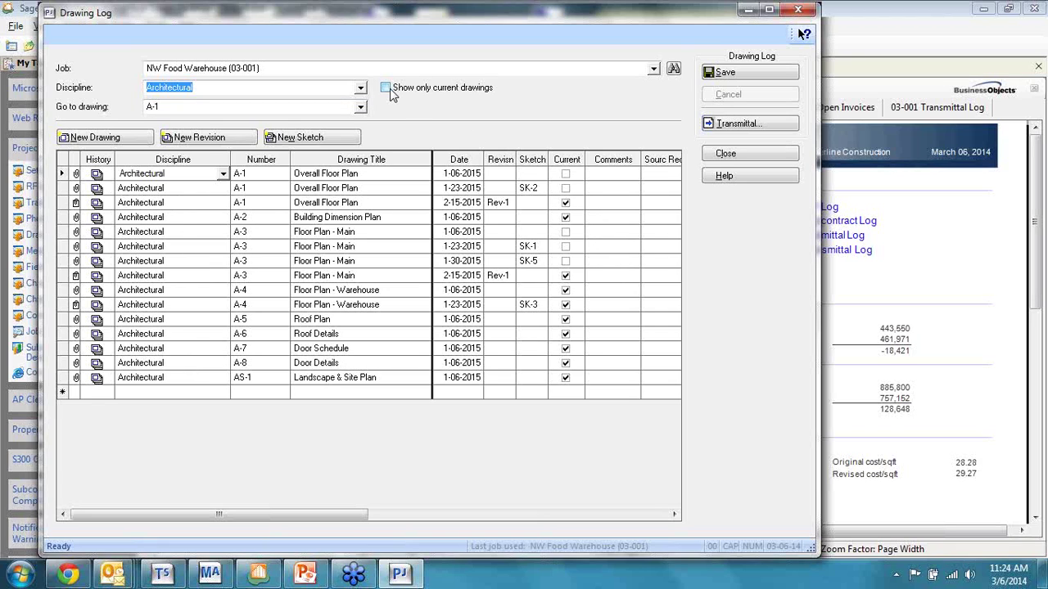
click(389, 90)
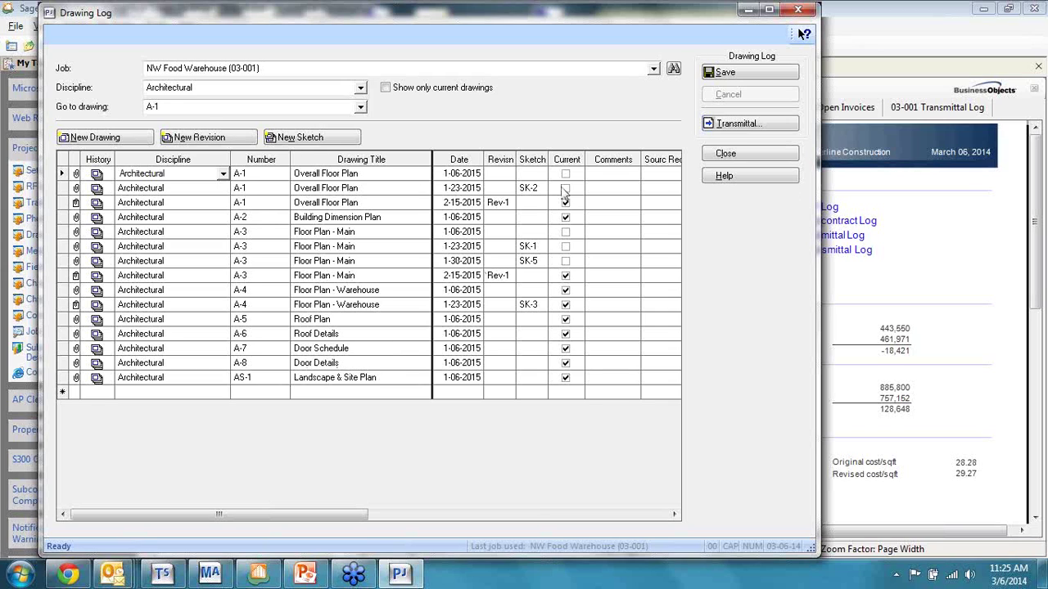
drag(337, 515, 304, 517)
click(754, 132)
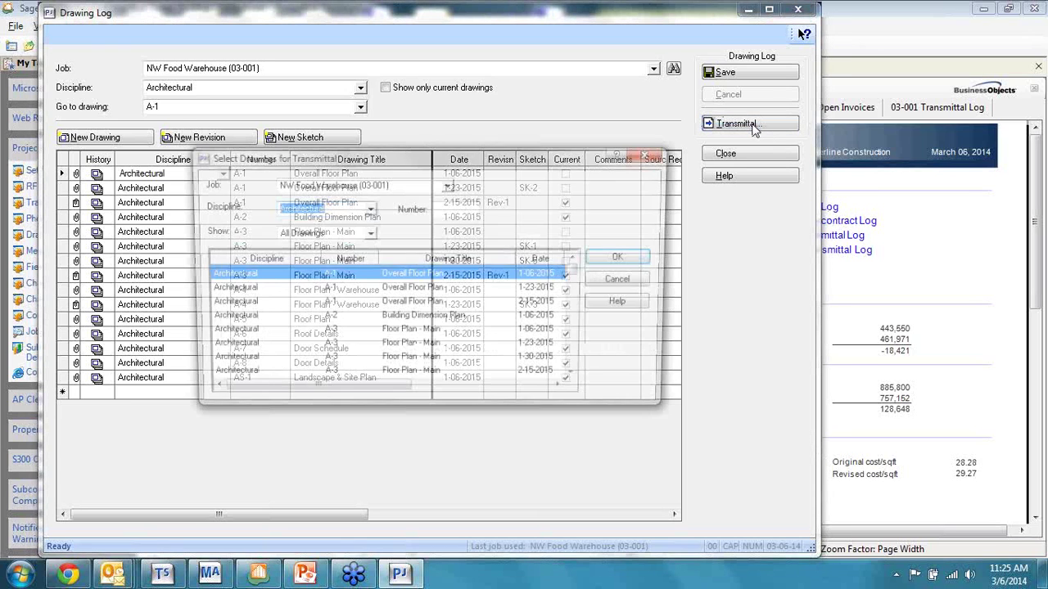
Step: Create transmittal 35 for the 2-15-2015 A-1 Overall Floor Plan, then close it without saving
click(407, 305)
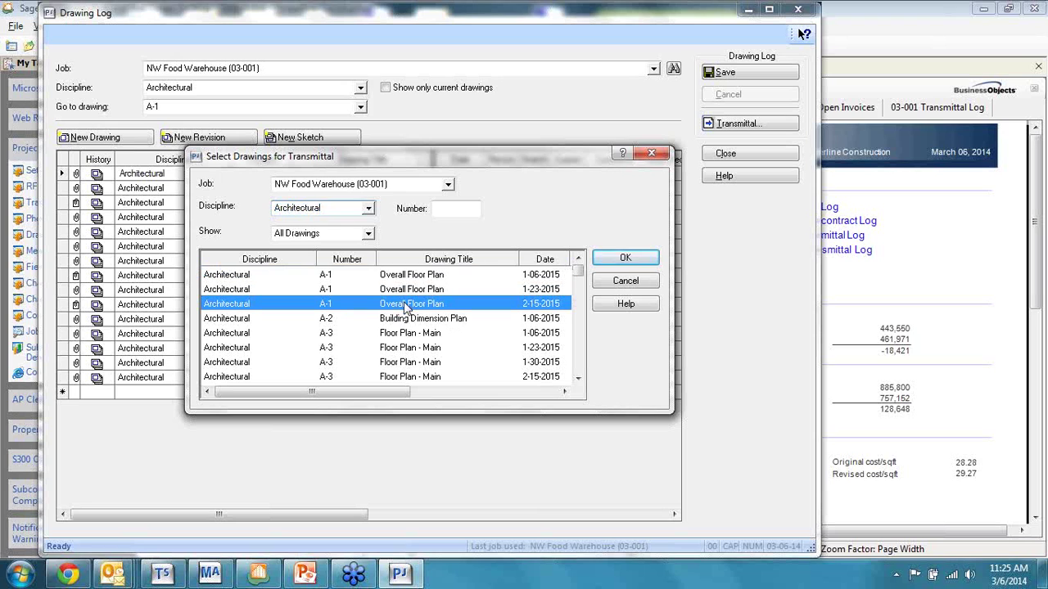
click(635, 259)
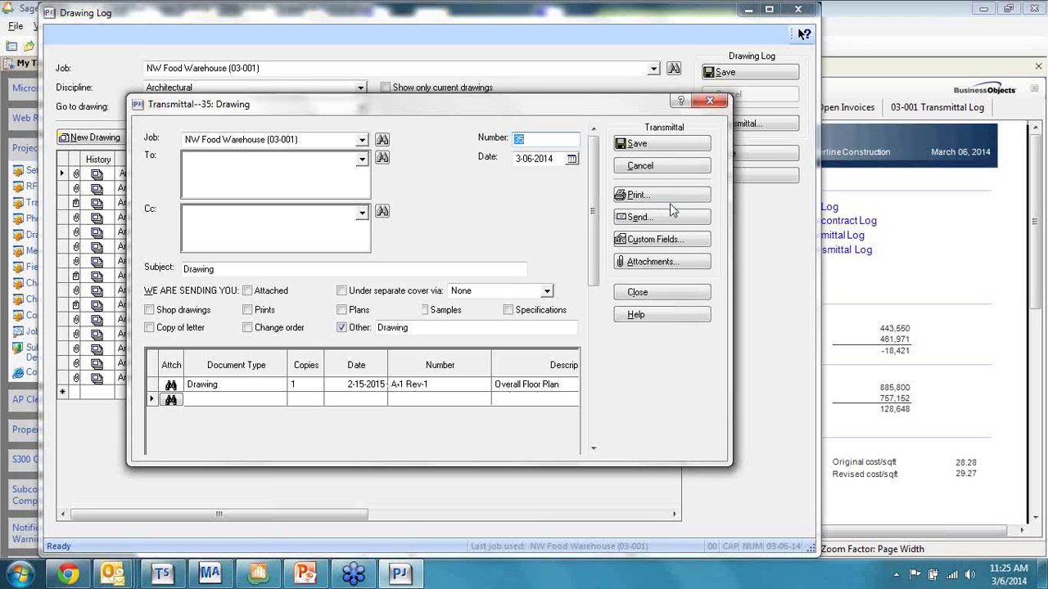
click(676, 299)
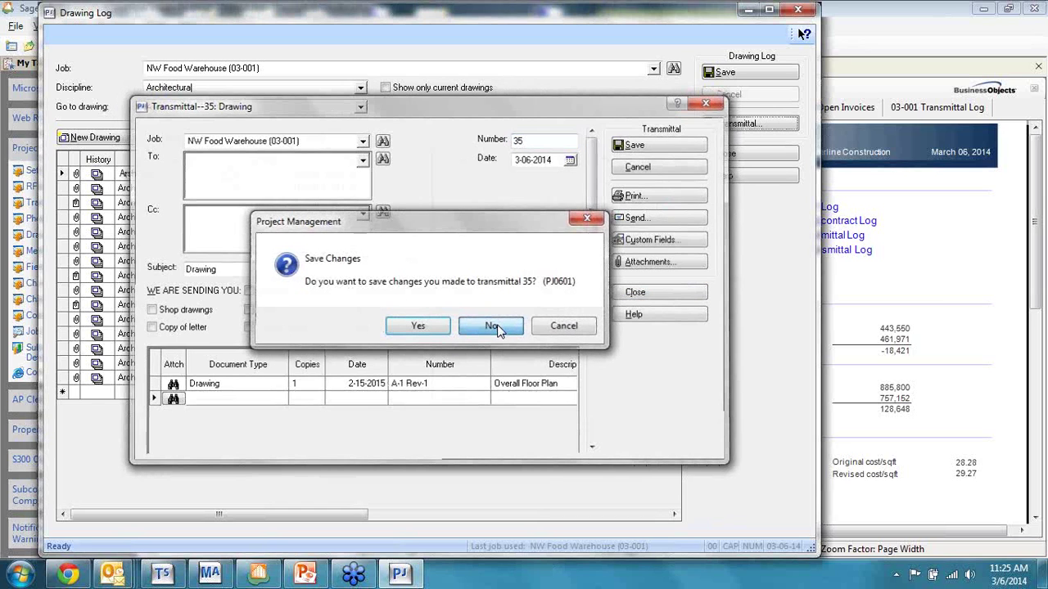
click(491, 326)
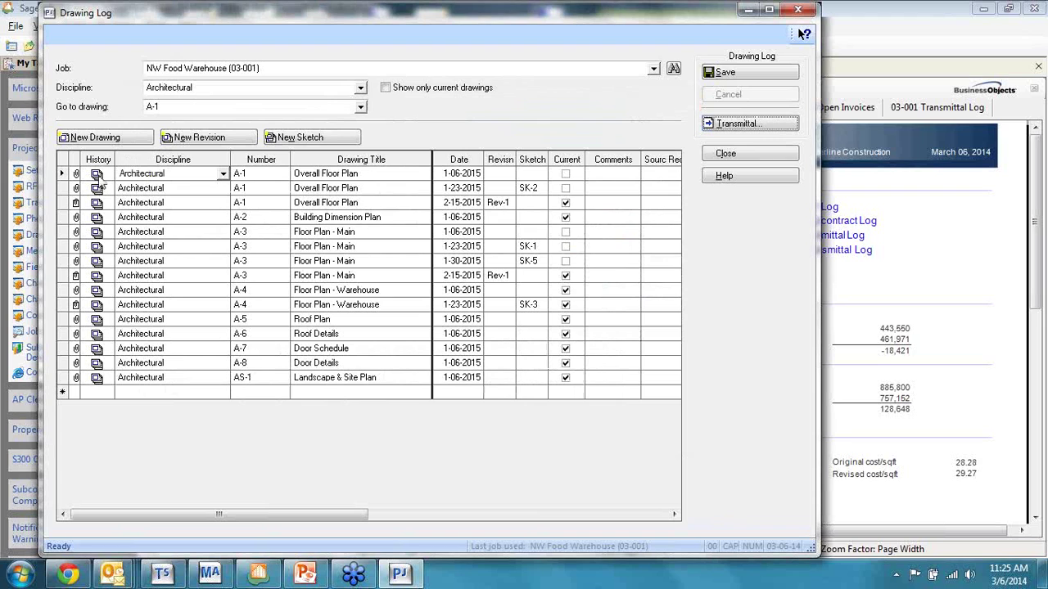
click(96, 174)
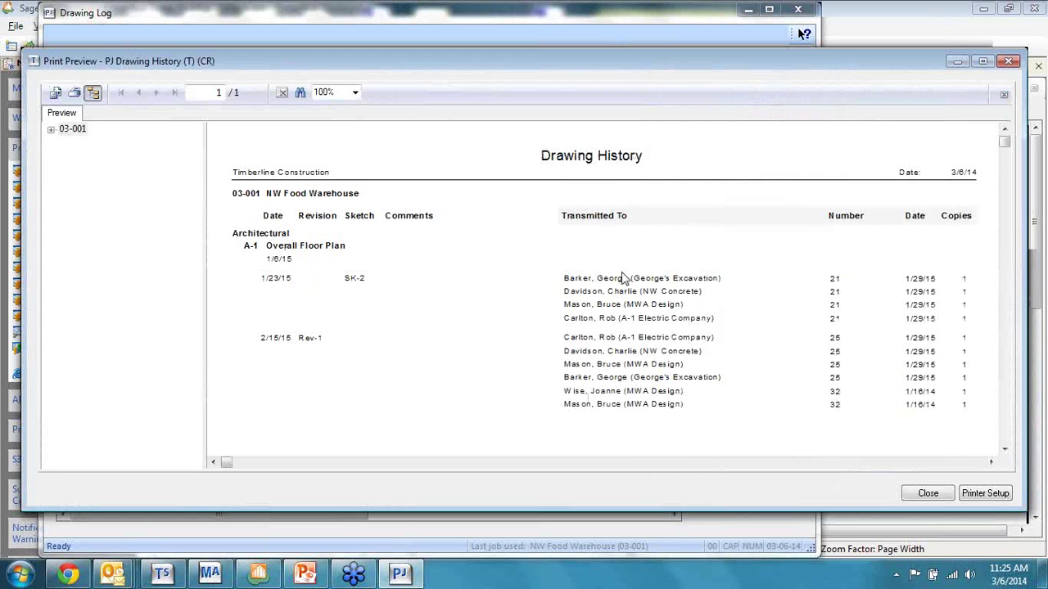
scroll(524, 393, down, 3)
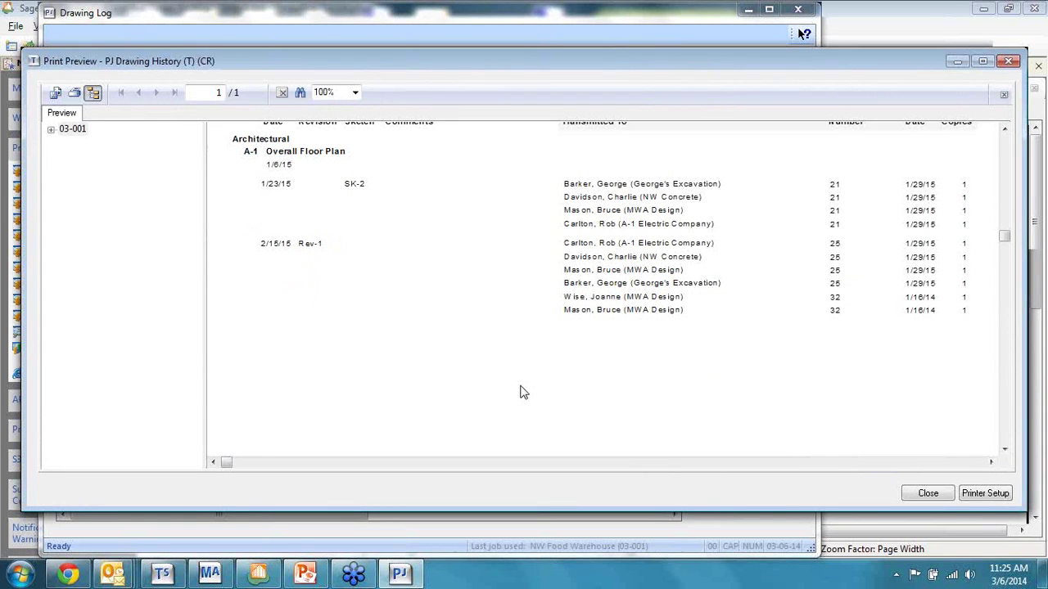
scroll(524, 393, down, 3)
scroll(853, 374, up, 6)
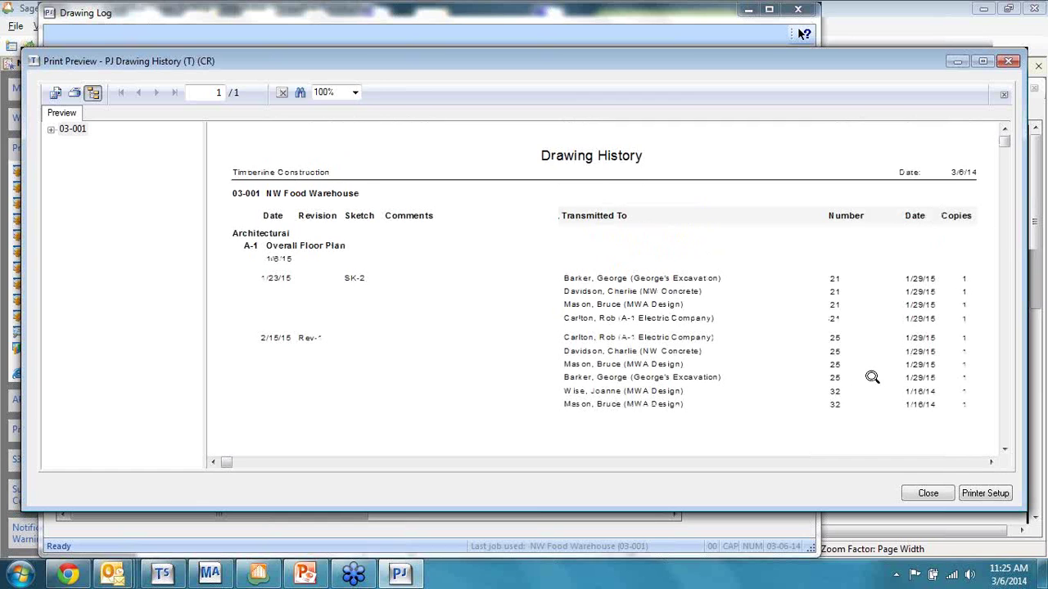
click(928, 494)
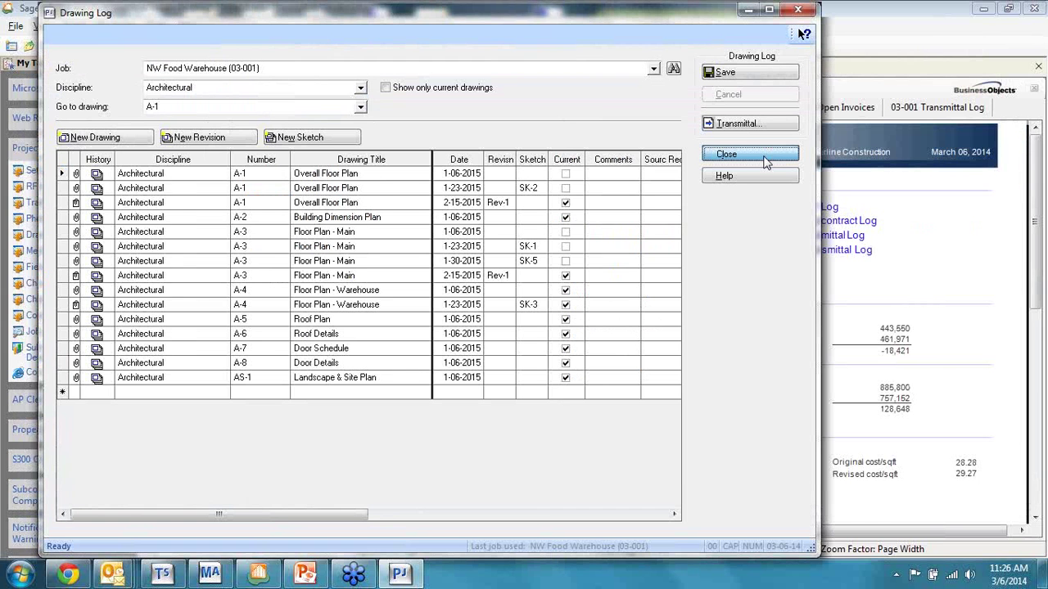
Step: Close the Drawing Log and open the Field Reports list from My Tasks
click(766, 162)
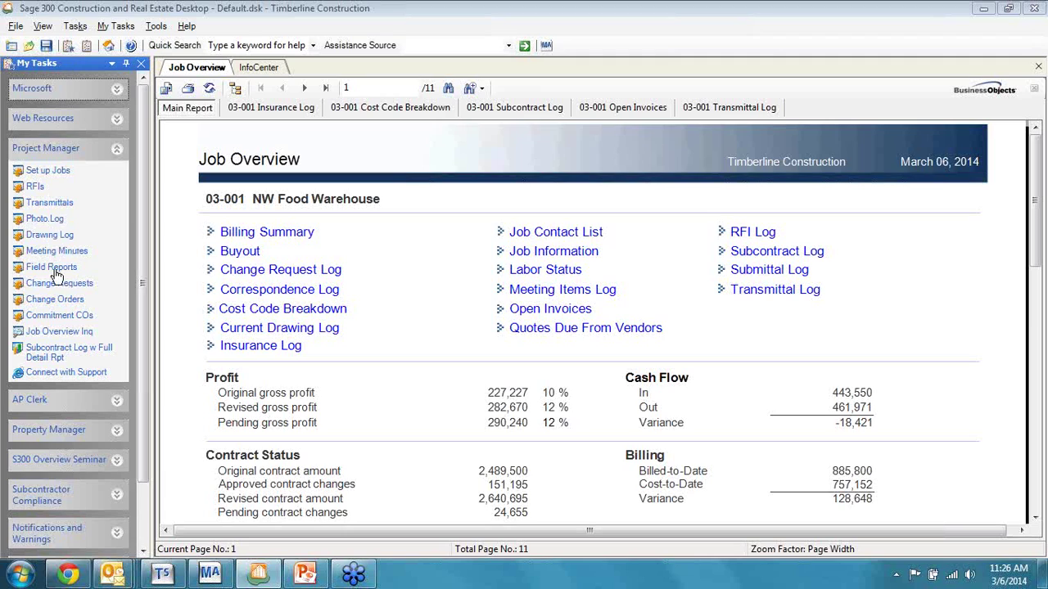
click(51, 265)
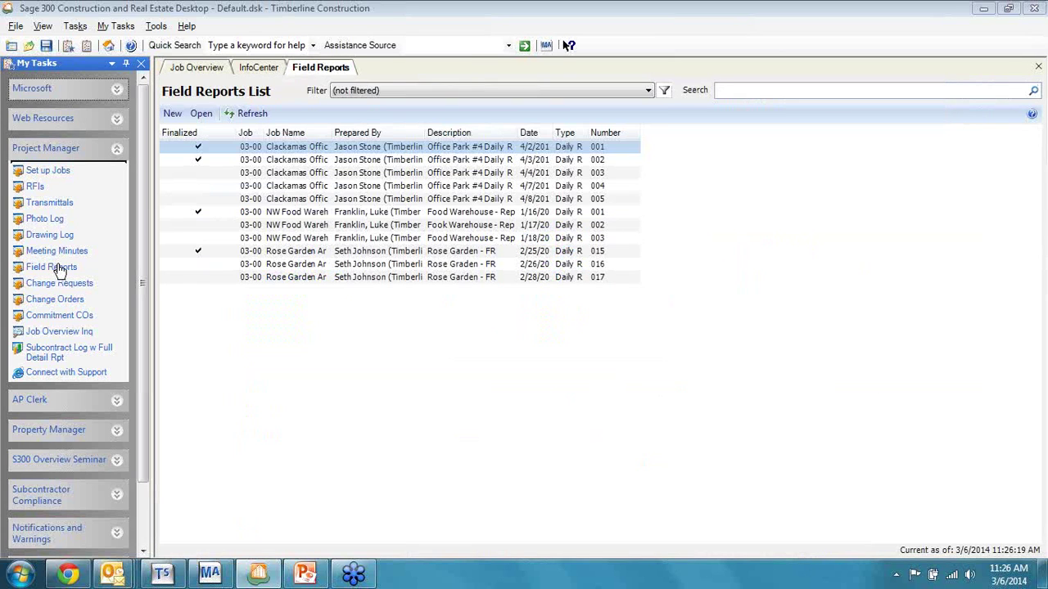
Step: Open field report 003, the Office Park #4 Daily Report for Clackamas Office Park
click(404, 175)
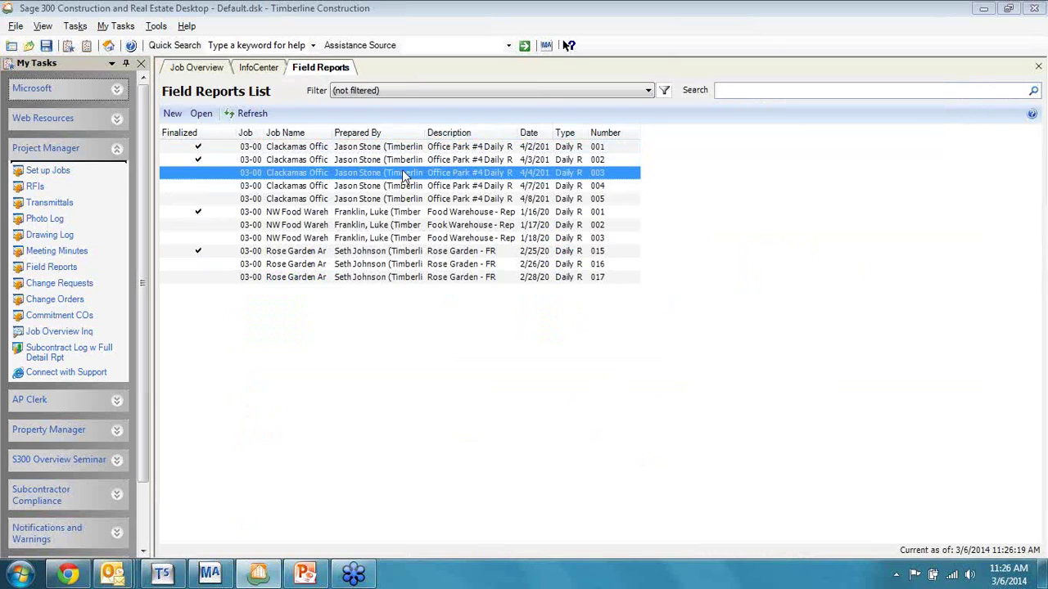
double_click(403, 172)
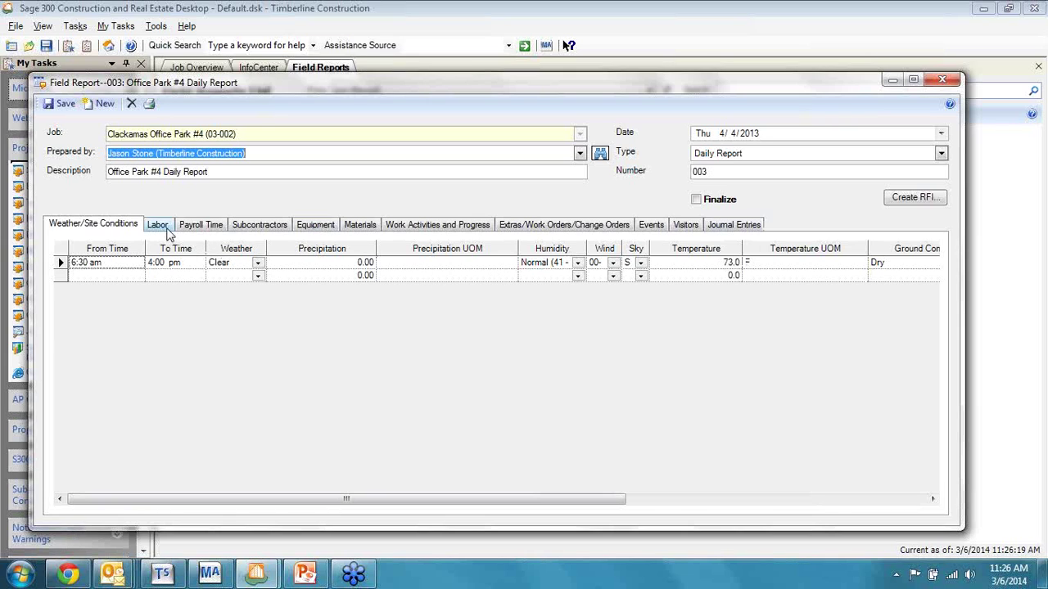
Step: Review field report 003's Labor, Payroll Time, Subcontractors, Equipment, Materials, Work Activities and Extras/Work Orders/Change Orders tabs
click(167, 231)
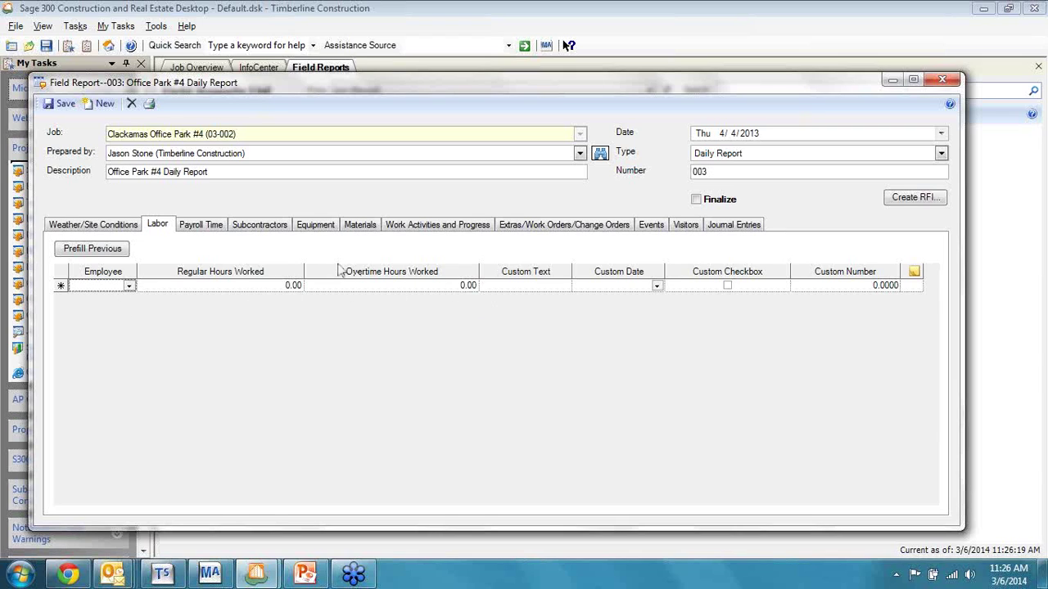
click(209, 231)
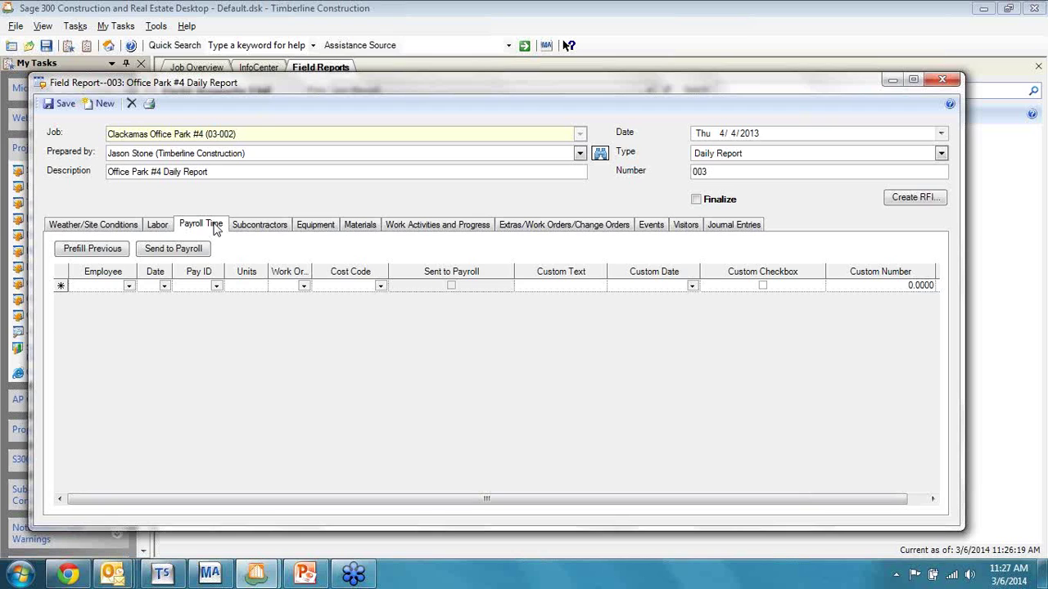
click(275, 231)
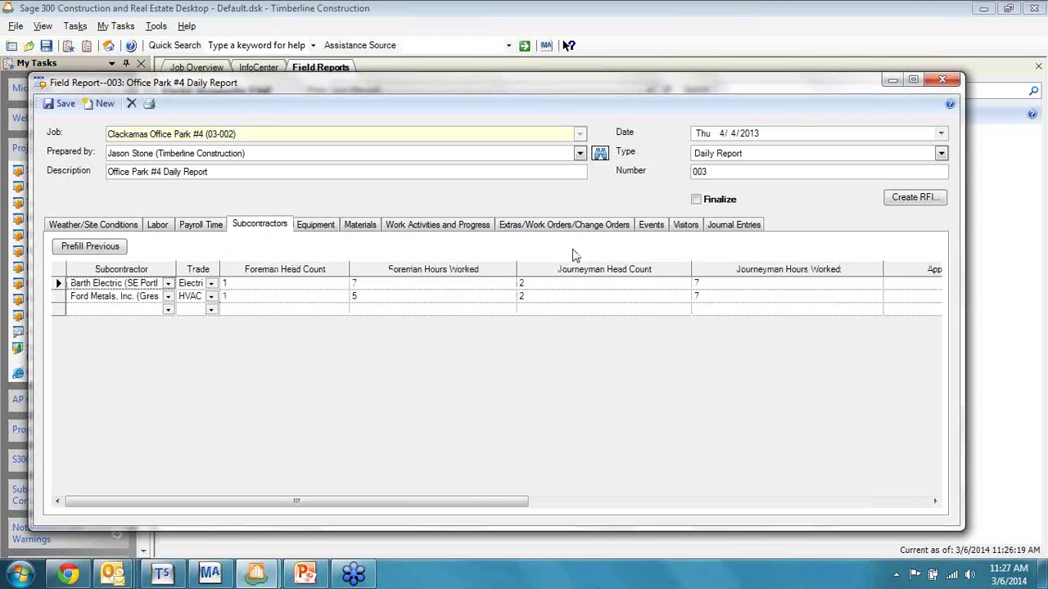
click(321, 231)
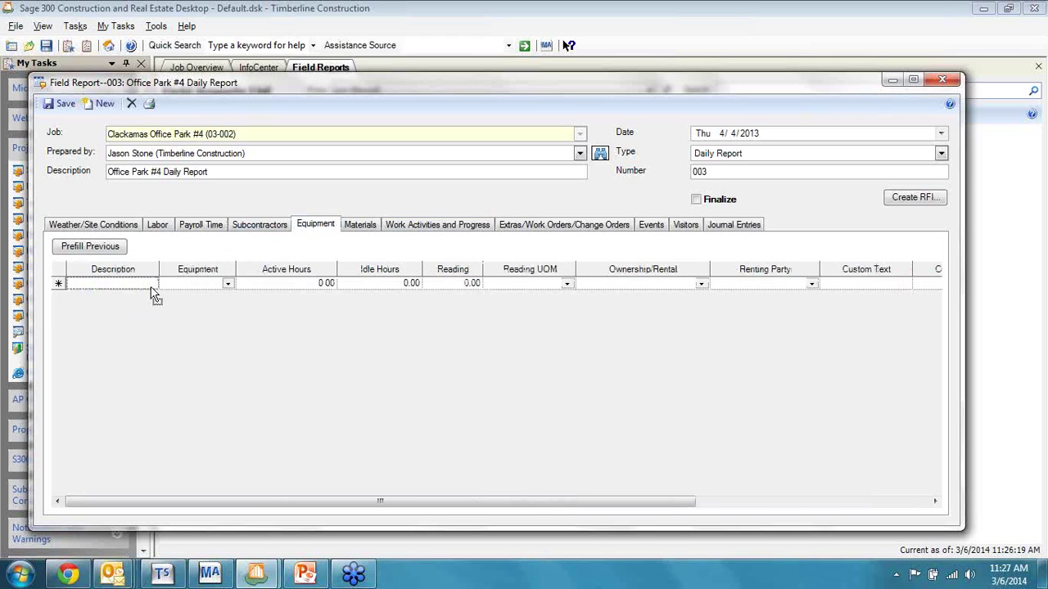
click(369, 228)
click(432, 229)
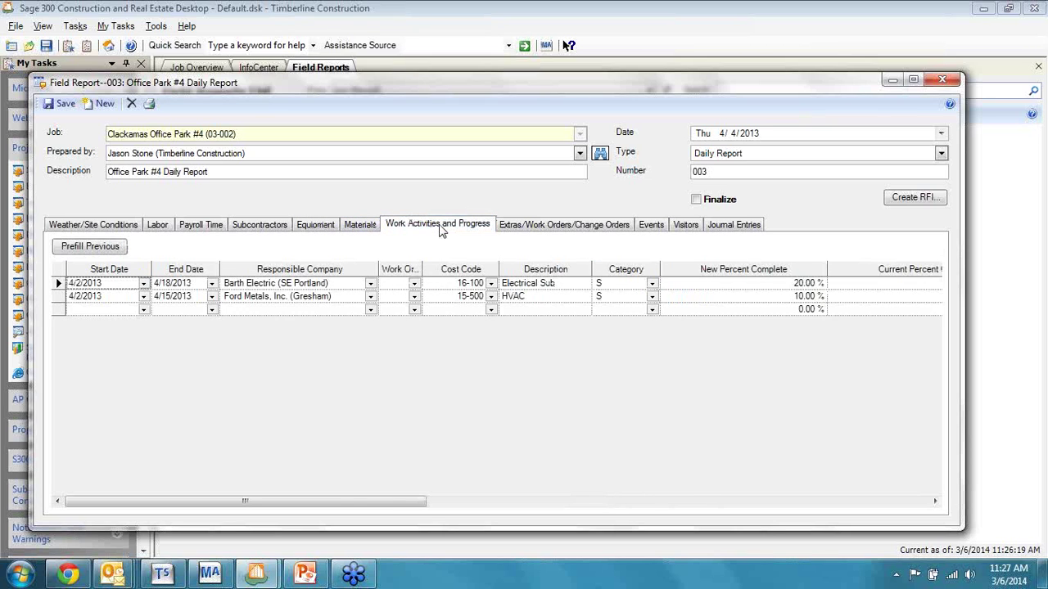
click(581, 229)
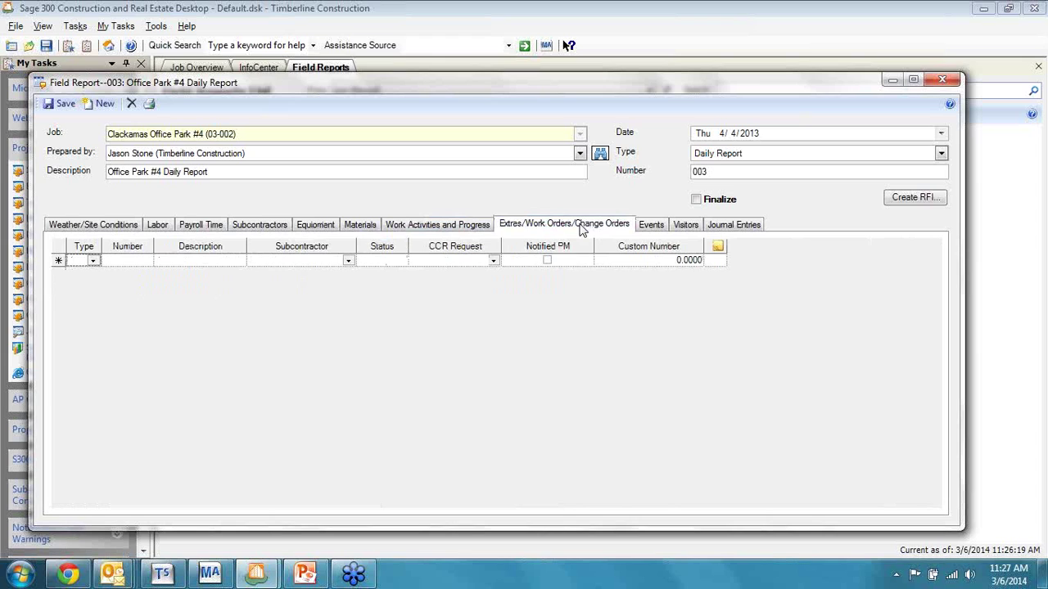
Step: View Accidents on the Events tab and the Visitors tab, then close field report 003
click(660, 230)
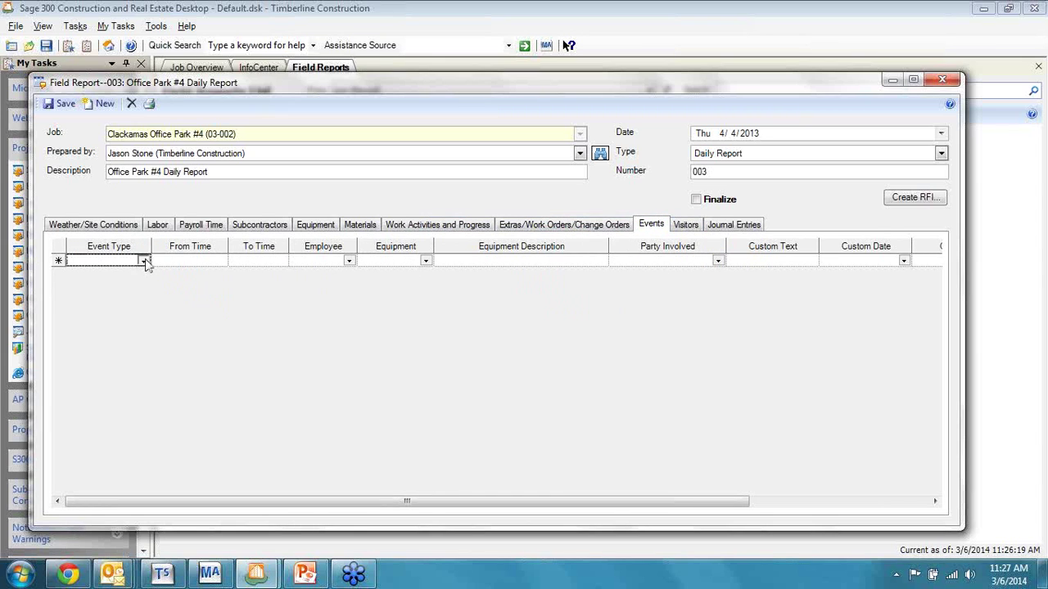
click(143, 261)
click(138, 272)
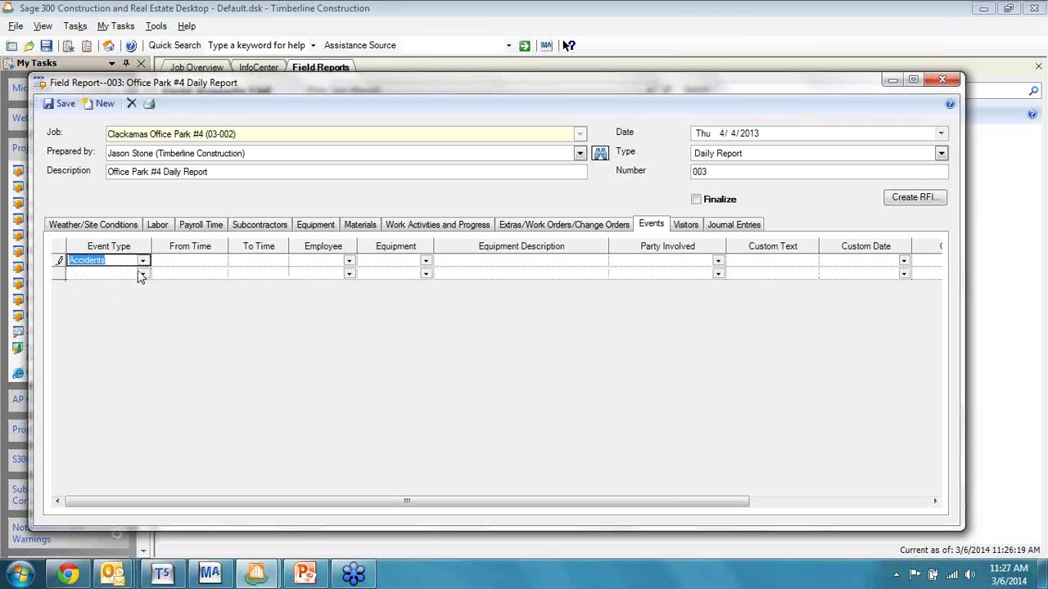
click(684, 226)
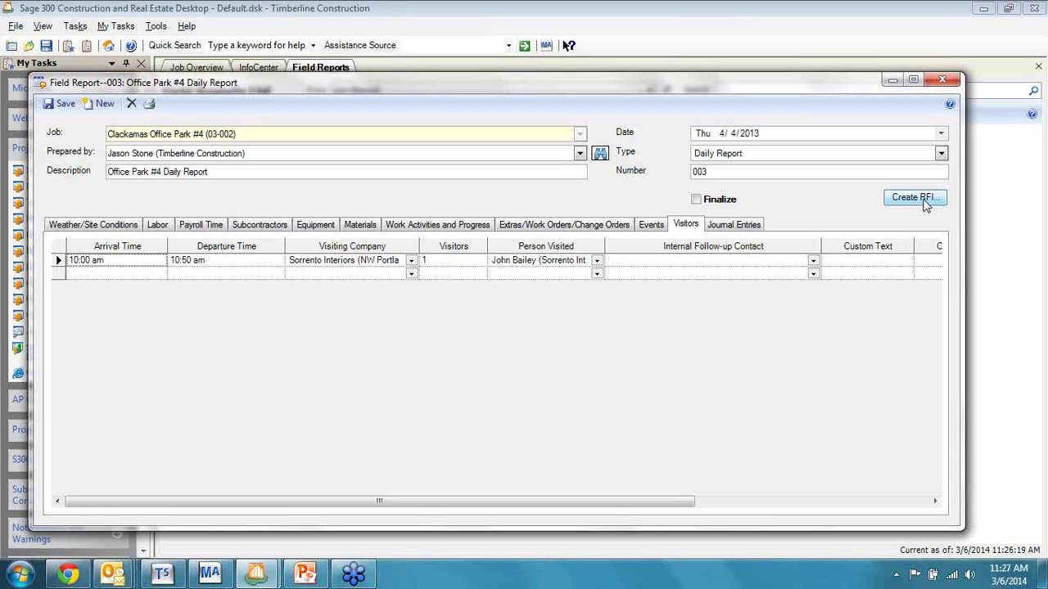
click(923, 201)
click(946, 85)
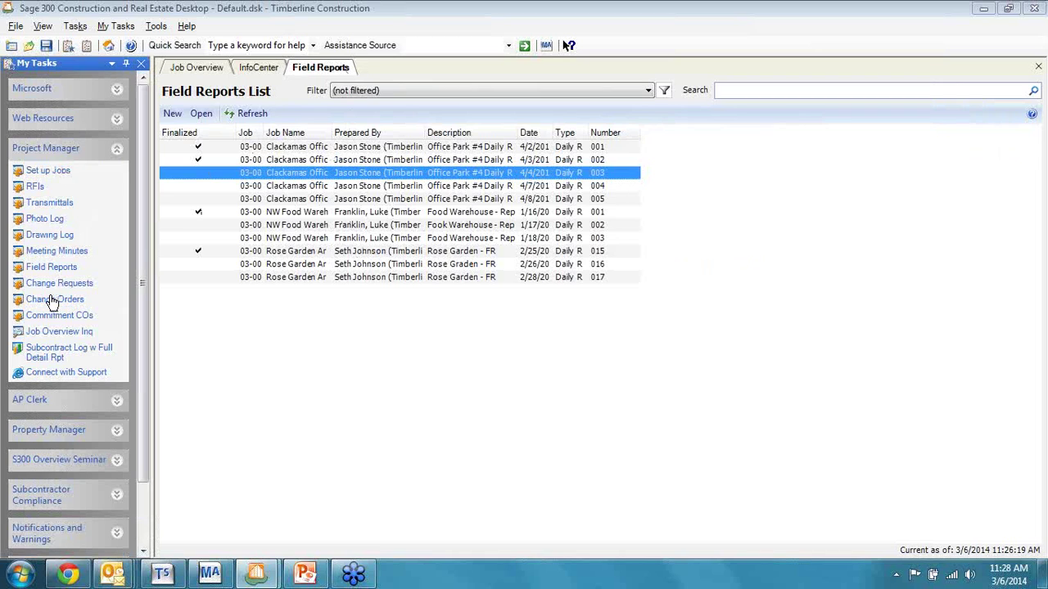
Step: Open the Find Change Request dialog from Change Requests in My Tasks
click(51, 301)
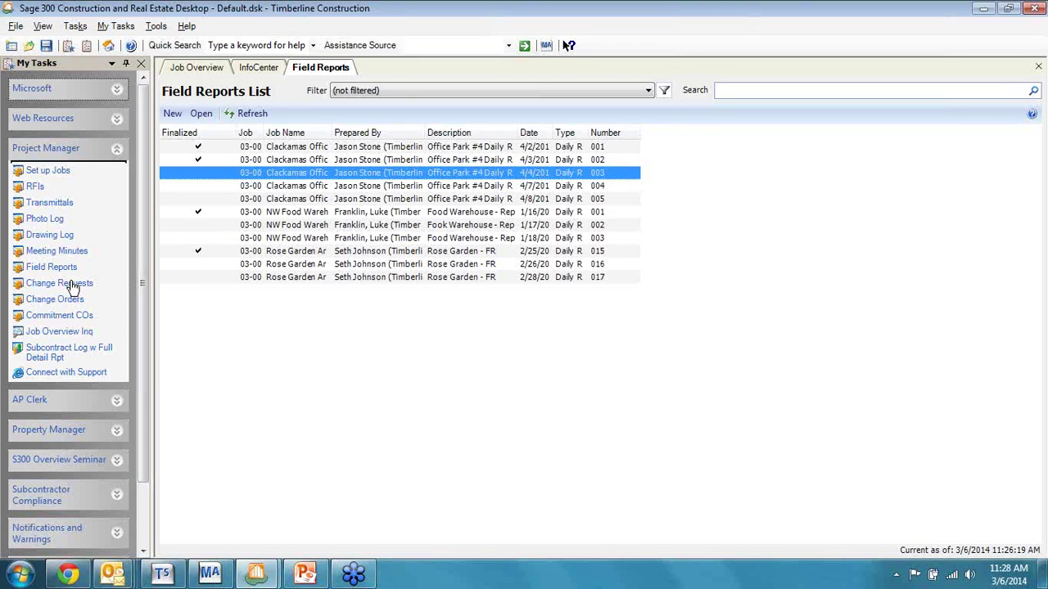
click(72, 286)
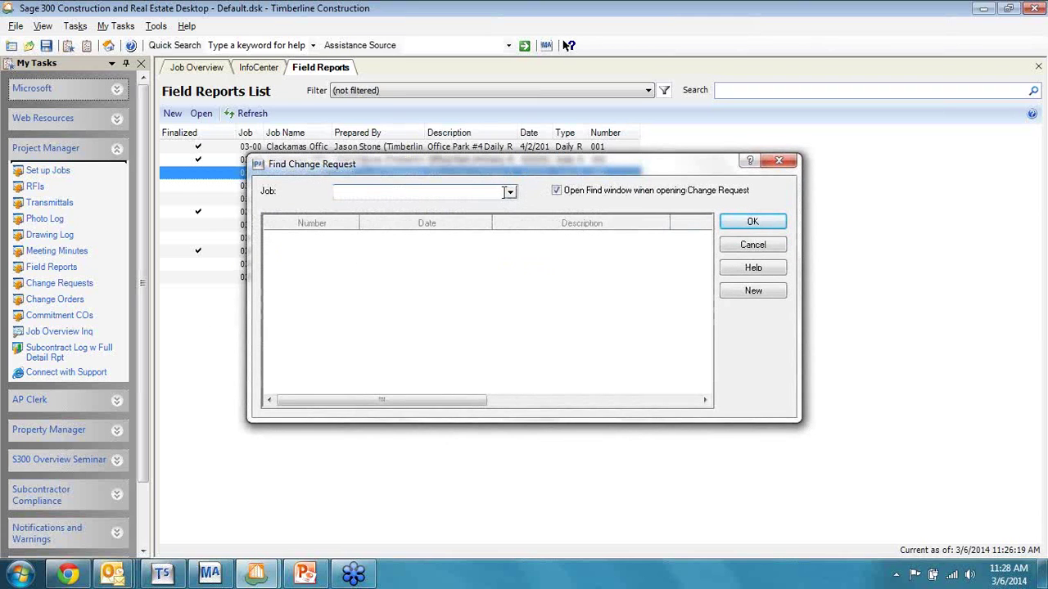
Step: Dismiss the NW Food Warehouse warning and choose Clackamas Office Park #4 as the job
click(509, 193)
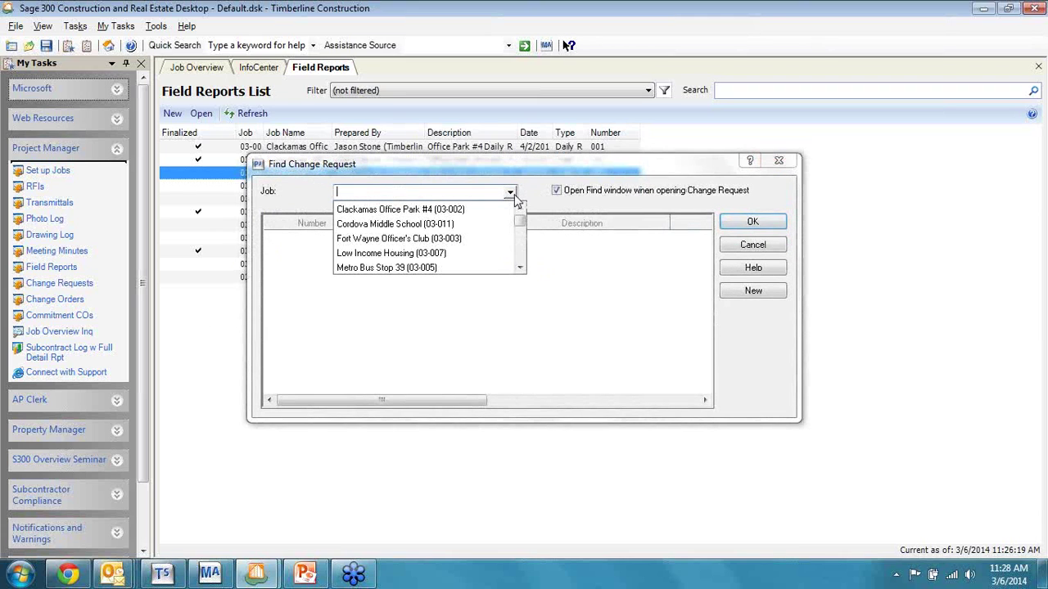
click(521, 256)
click(449, 238)
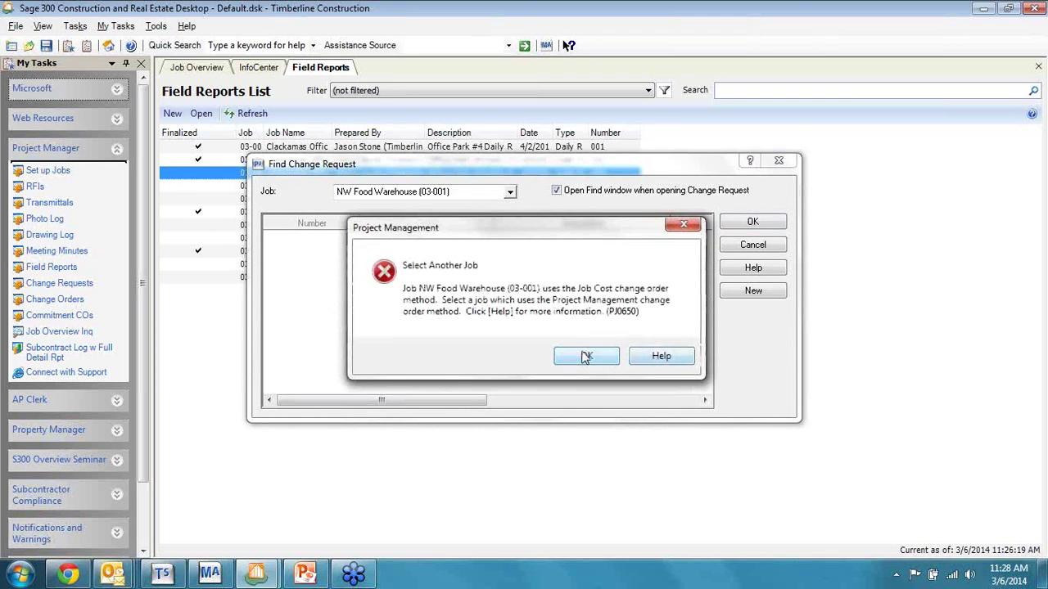
click(594, 355)
click(509, 192)
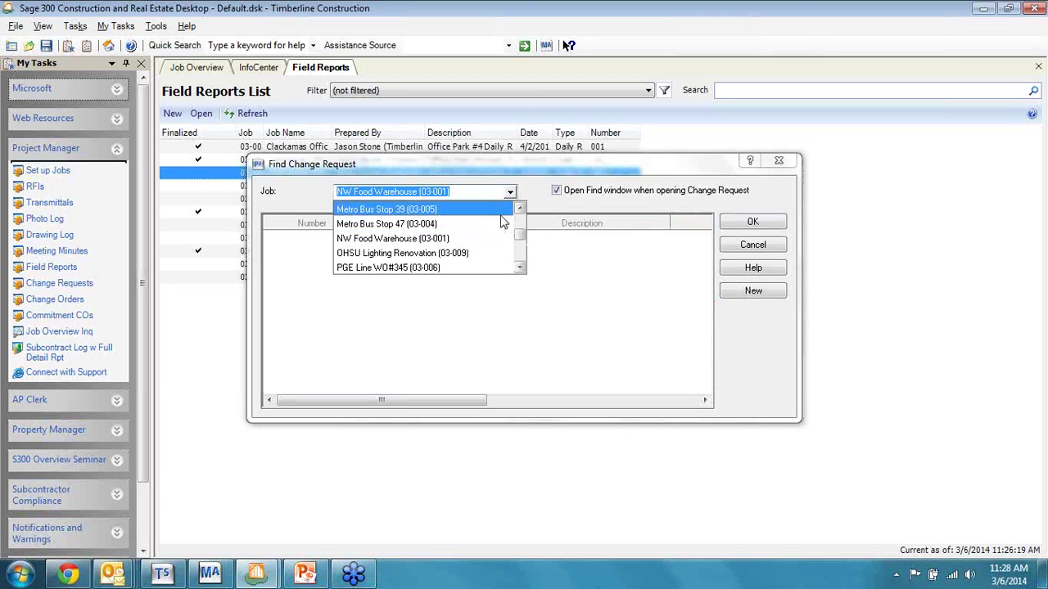
scroll(520, 225, up, 2)
click(461, 210)
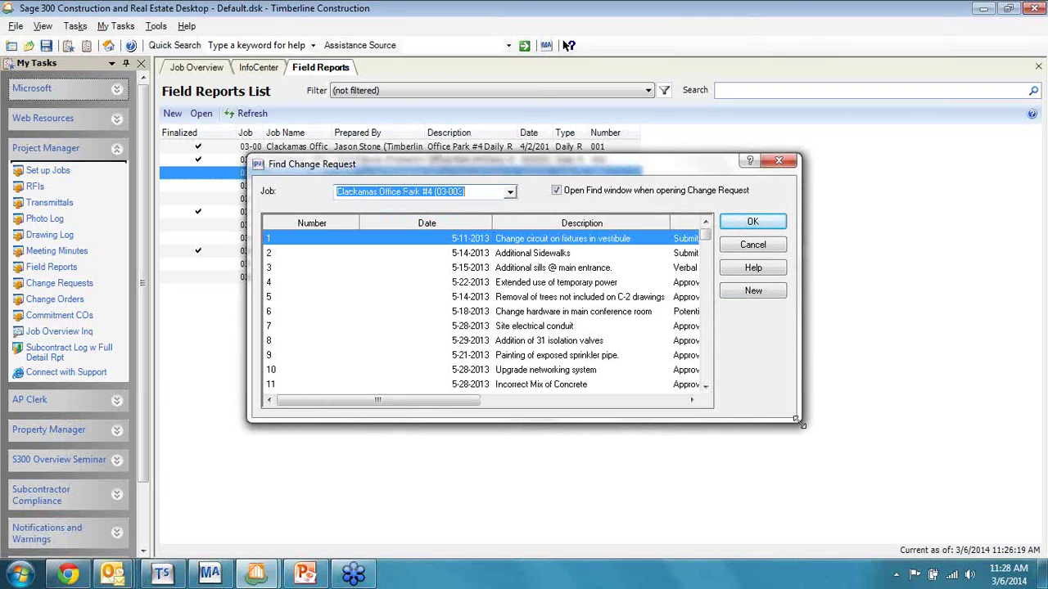
Step: Enlarge the change request finder and resize columns to reveal Price and Estimate
drag(795, 418, 1003, 524)
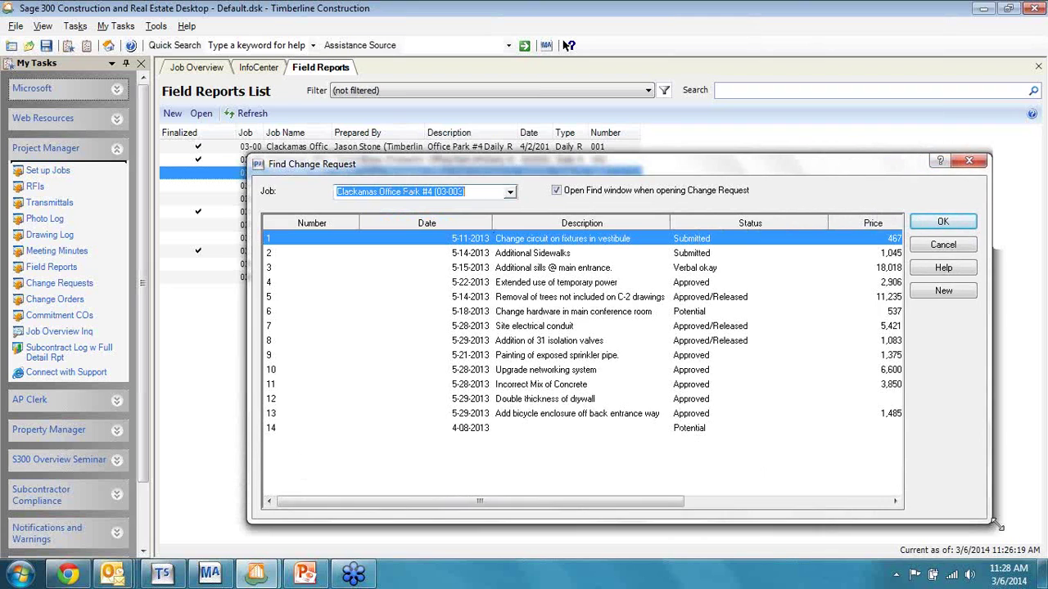
click(361, 221)
drag(362, 221, 317, 220)
drag(448, 221, 409, 221)
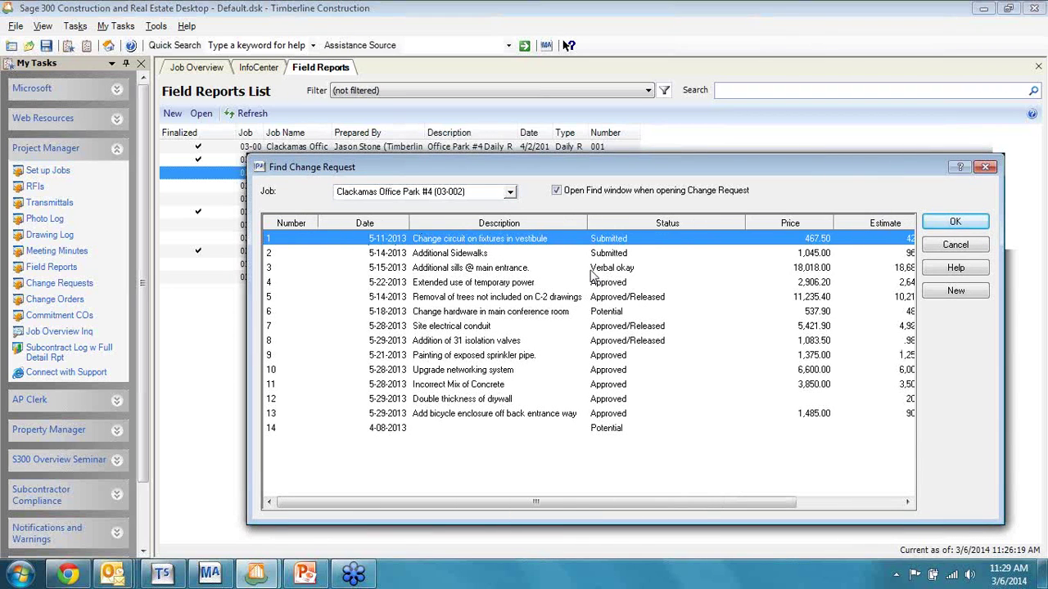
drag(743, 221, 694, 222)
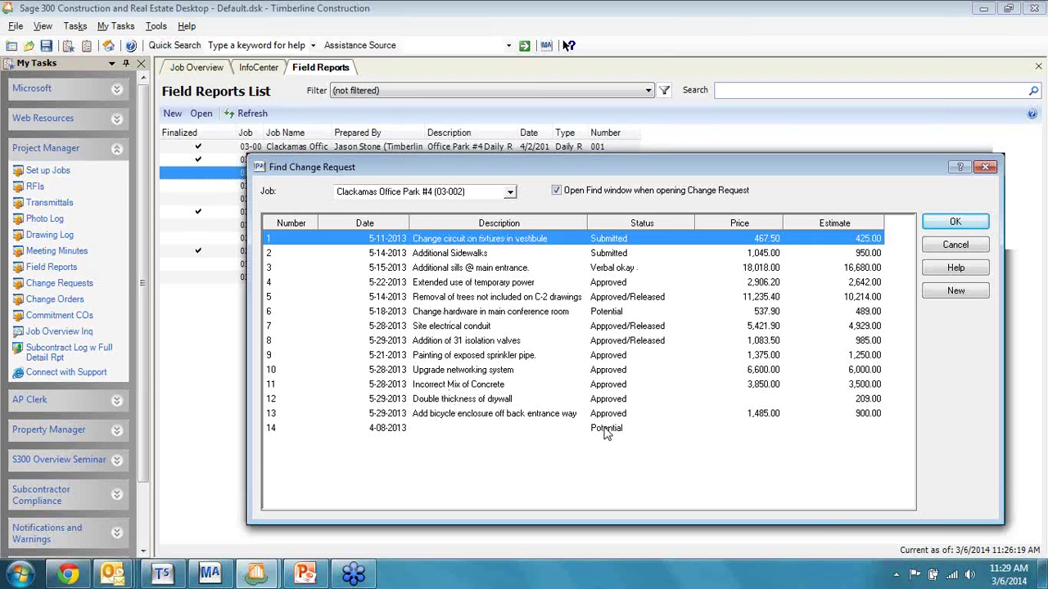
Step: Select change requests 14, 2, 3, 4 and 5 in turn to compare them
click(605, 431)
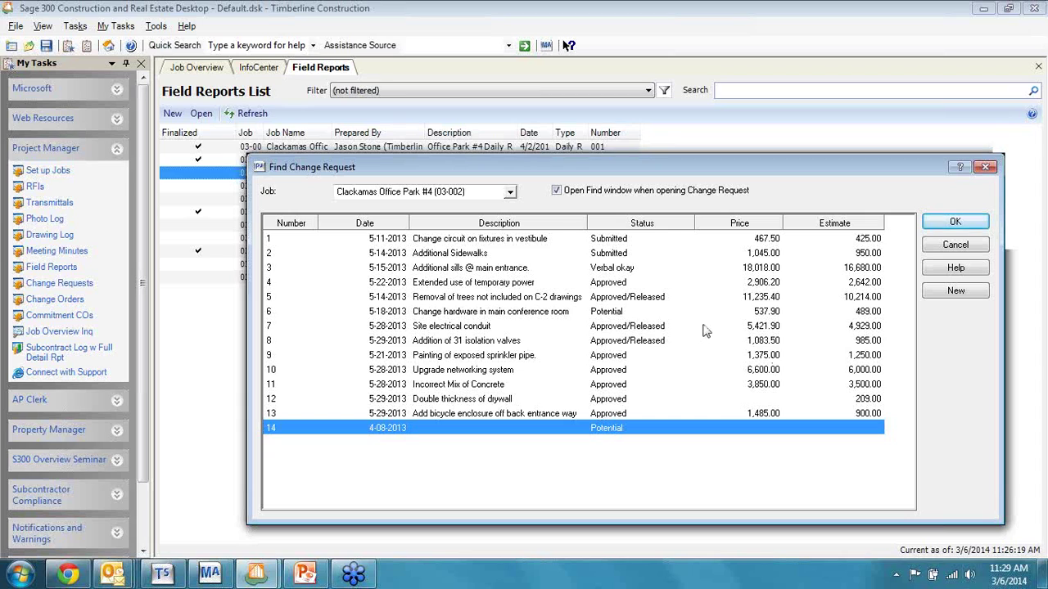
click(629, 254)
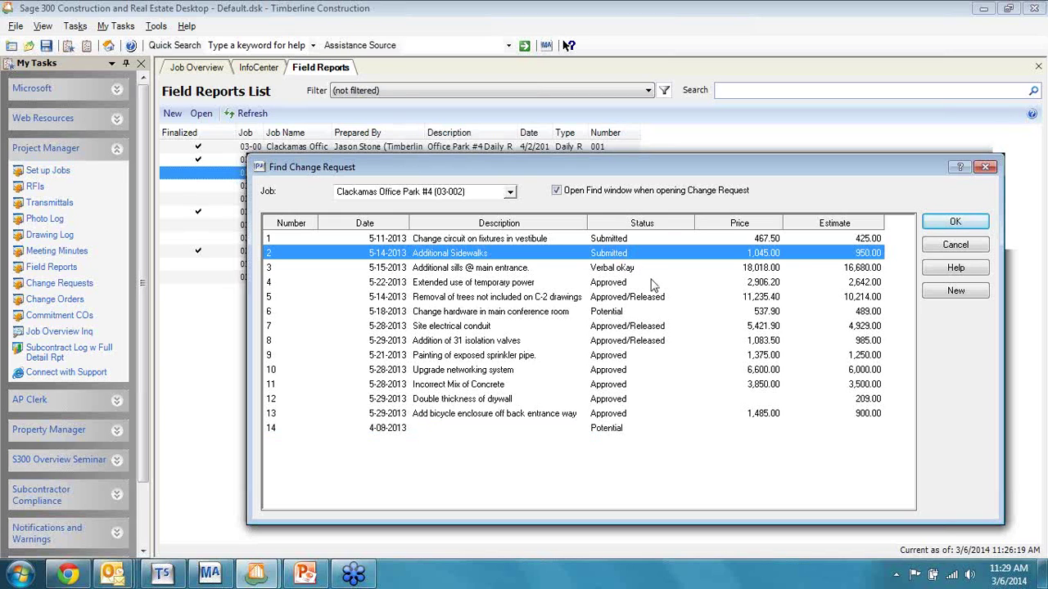
click(630, 275)
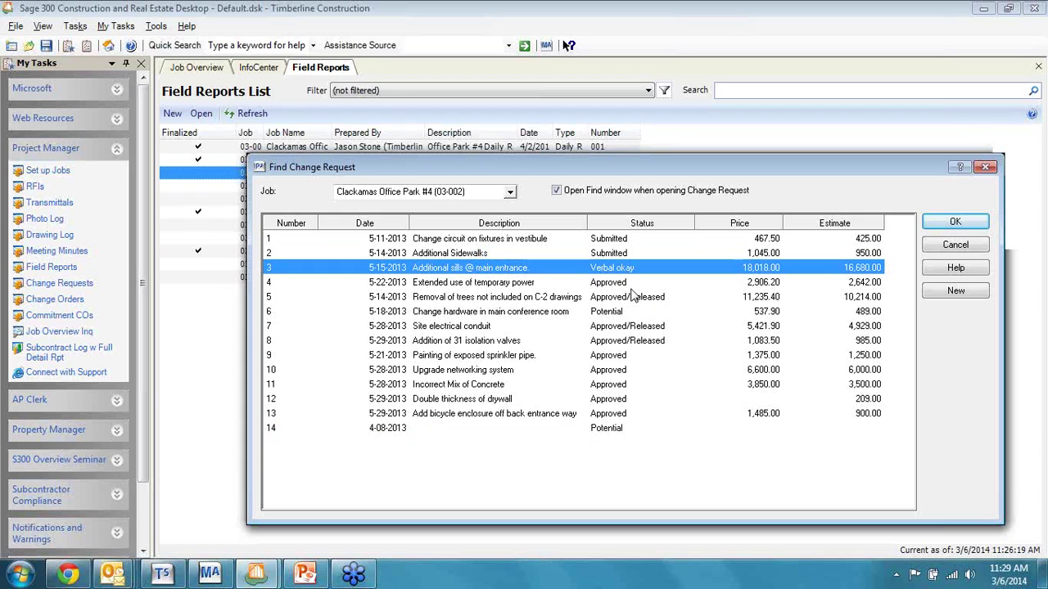
click(623, 284)
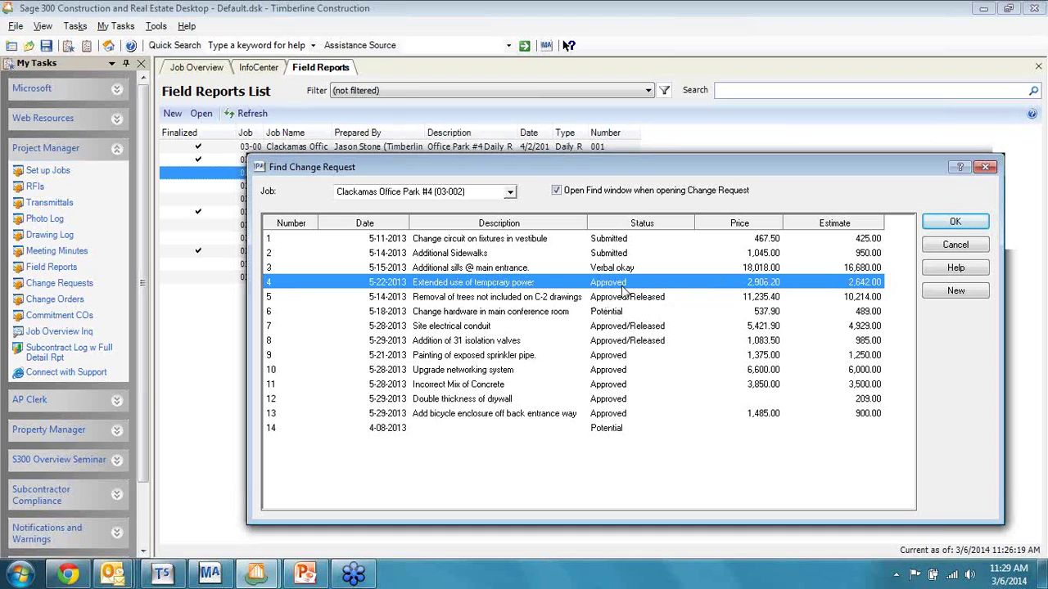
click(655, 296)
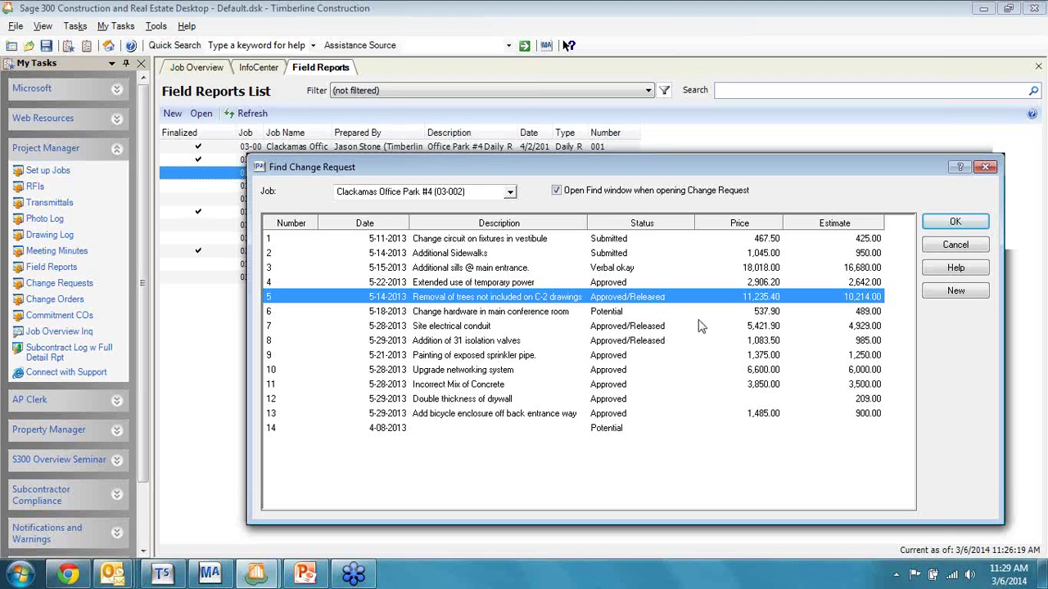
Step: Open change request 3, 'Additional sills @ main entrance', keep Bulletin as its source, and view the Detail fields
double_click(516, 270)
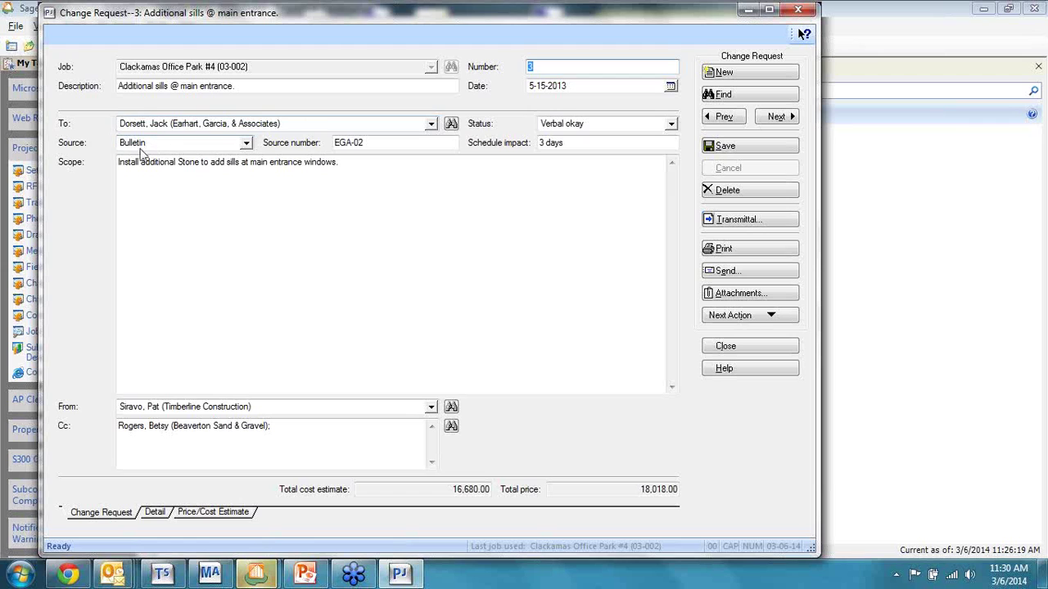
click(245, 144)
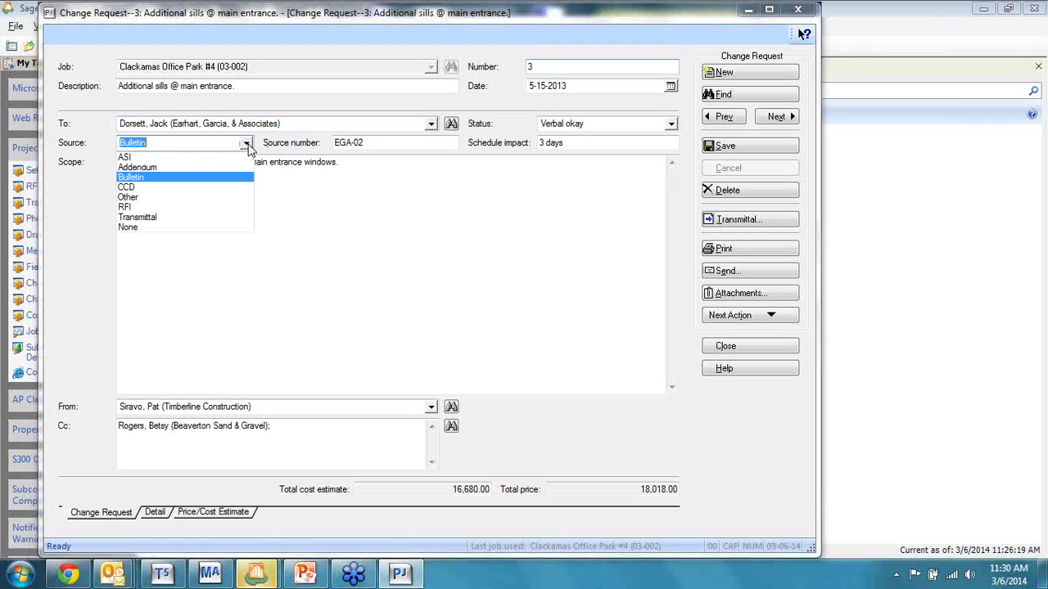
click(246, 144)
click(592, 144)
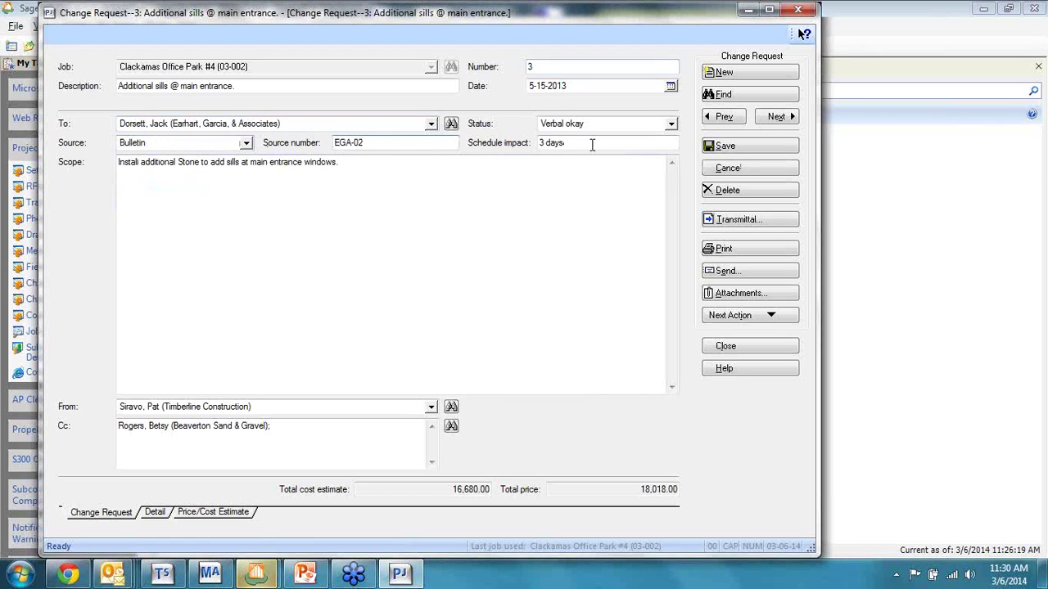
key(shift+Tab)
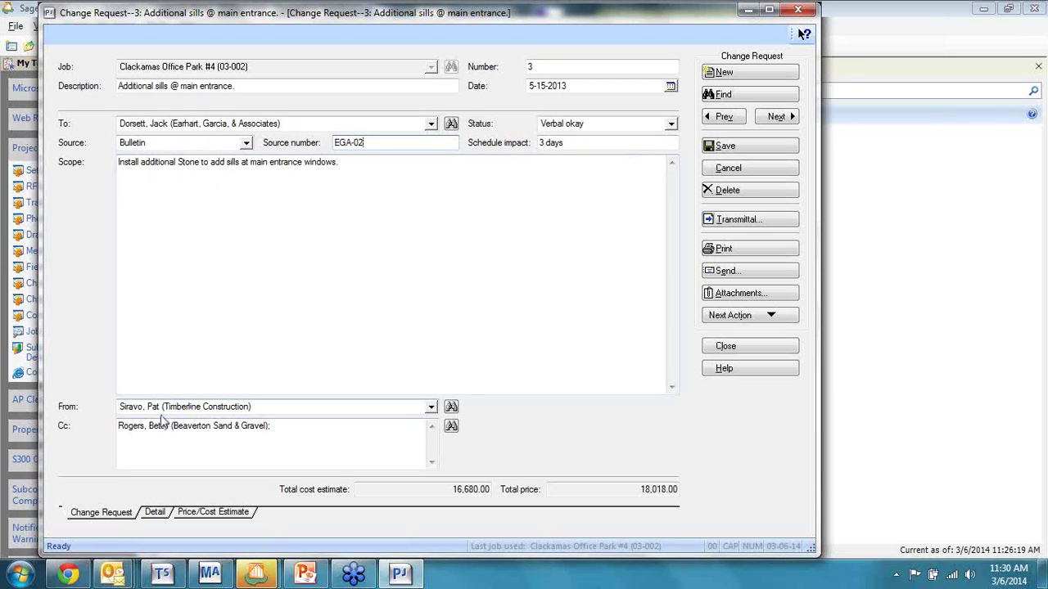
click(156, 512)
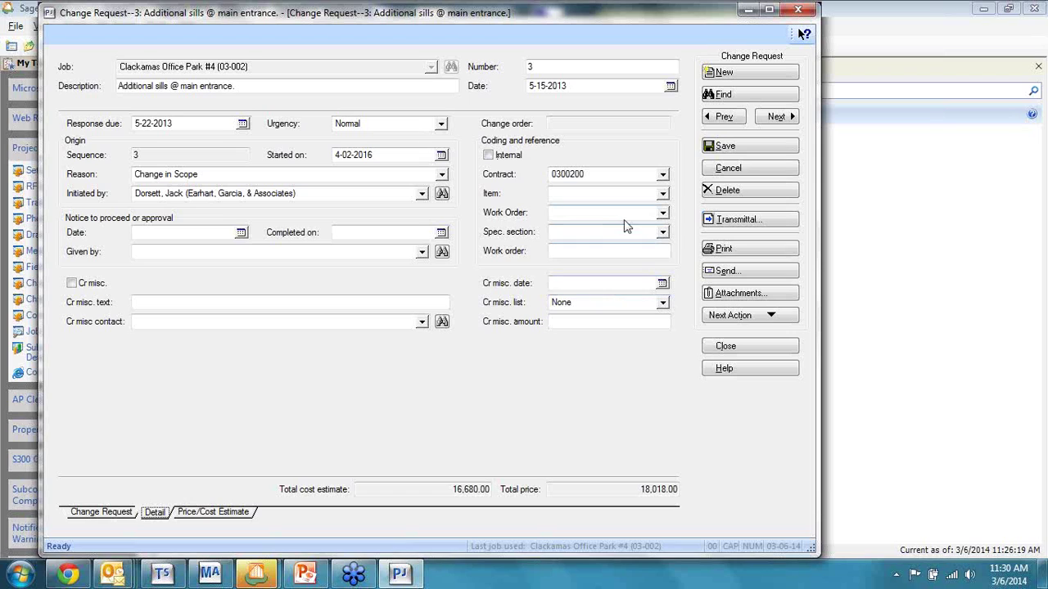
Step: Browse the contract item list without choosing, then view the mortar, stone and grout estimate lines
click(662, 198)
click(663, 197)
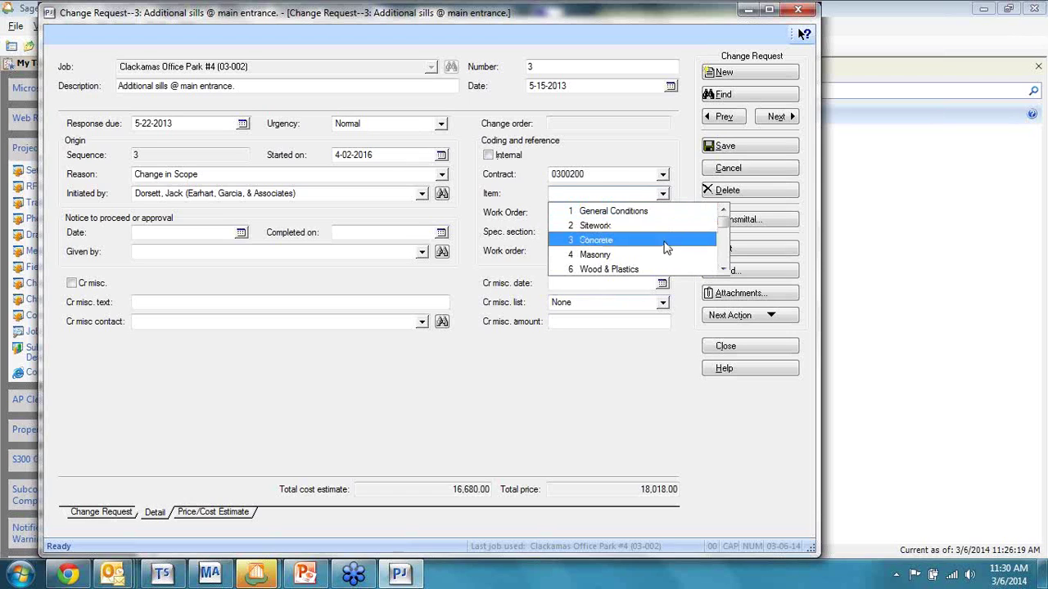
mouse_move(723, 237)
mouse_down()
mouse_move(722, 257)
mouse_move(722, 233)
mouse_up()
click(684, 192)
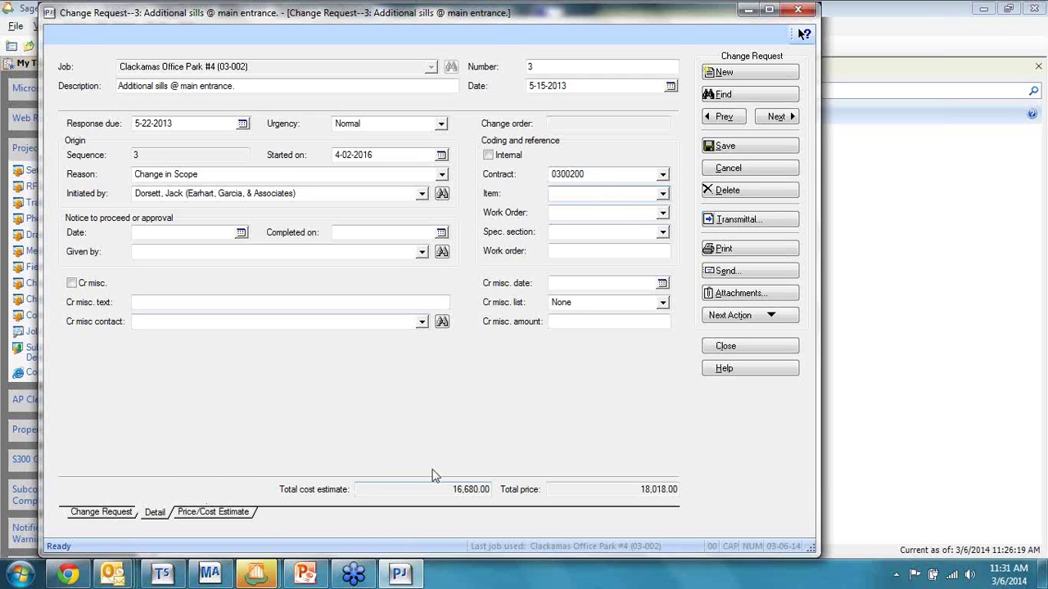
click(233, 511)
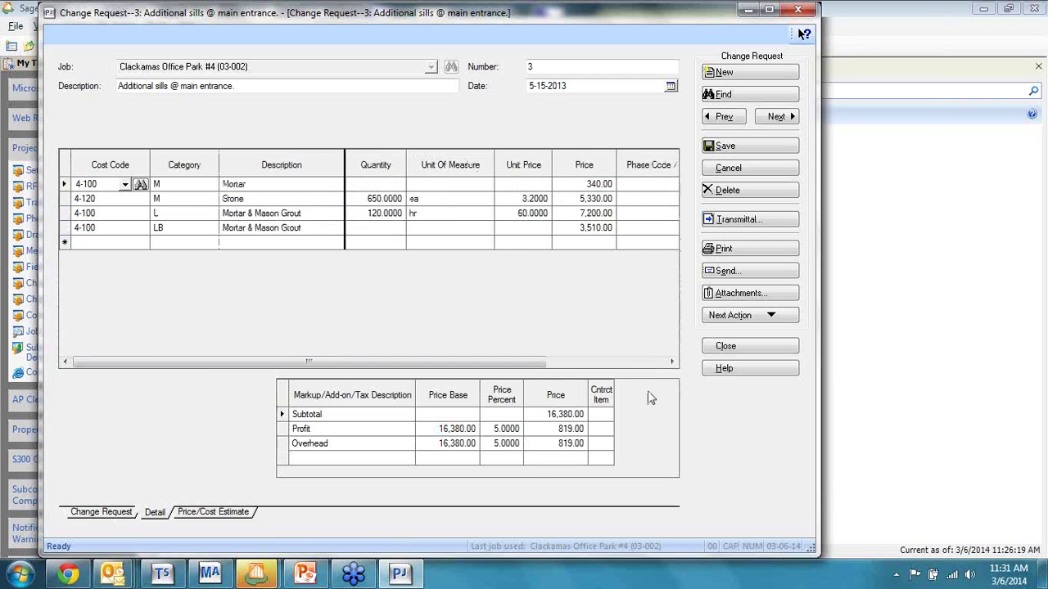
Step: Dismiss the Contents of the Grid message and switch the estimate grid to Cost estimate view
click(449, 338)
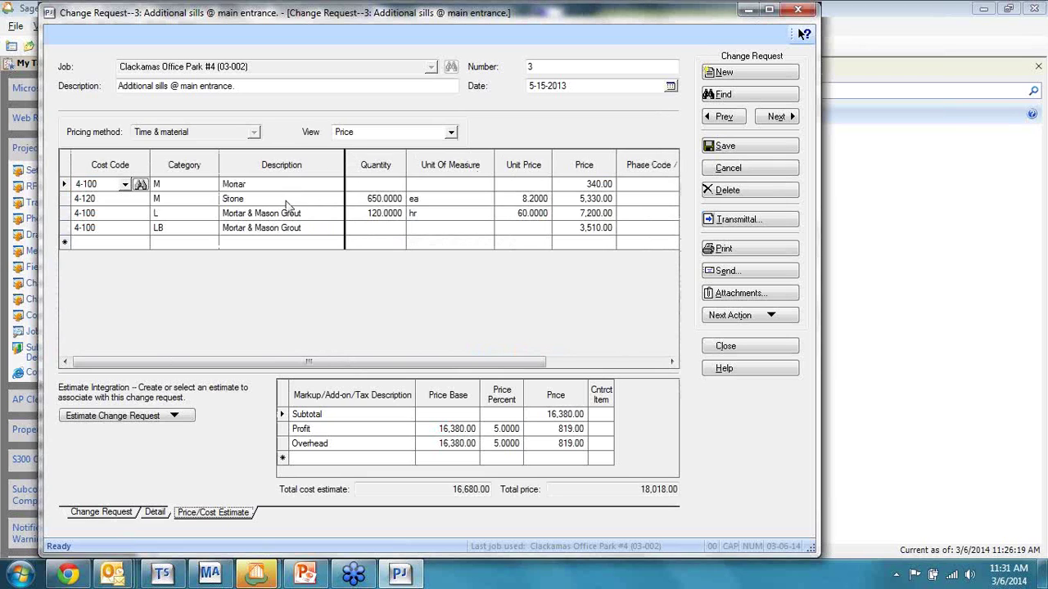
click(450, 135)
click(450, 135)
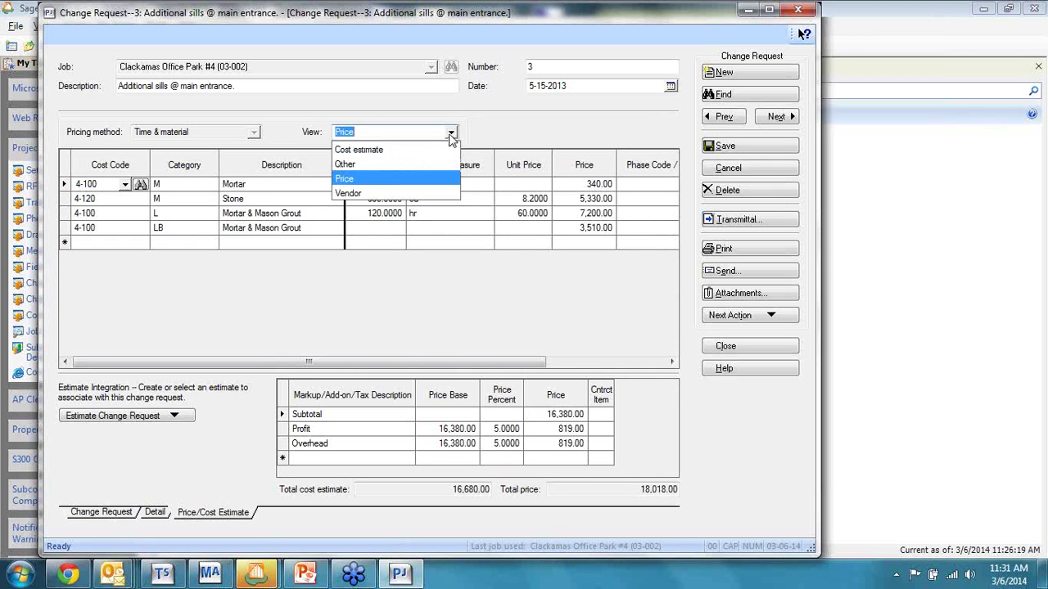
click(433, 148)
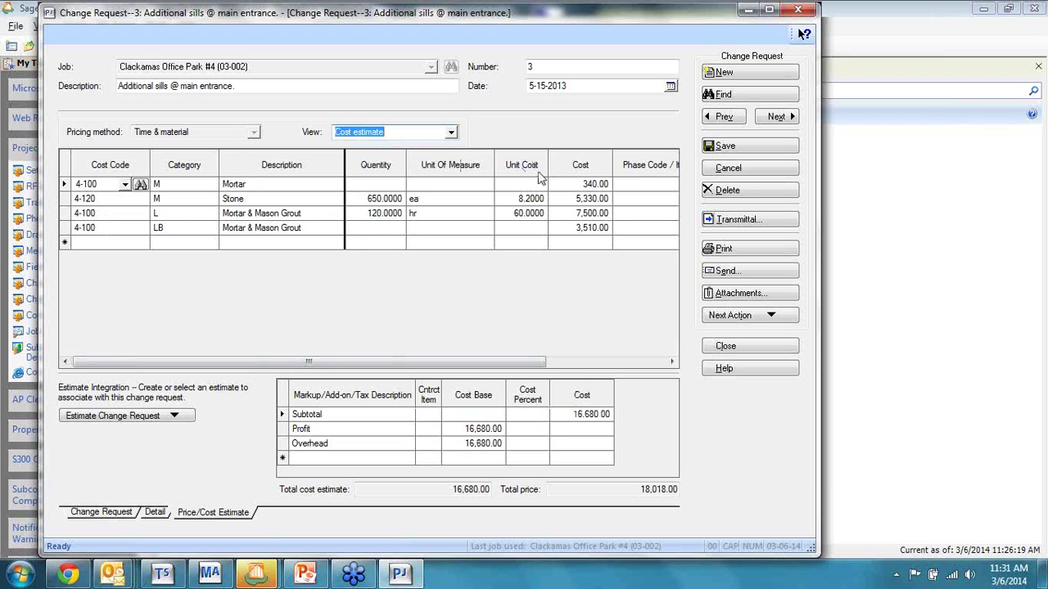
drag(540, 362, 389, 364)
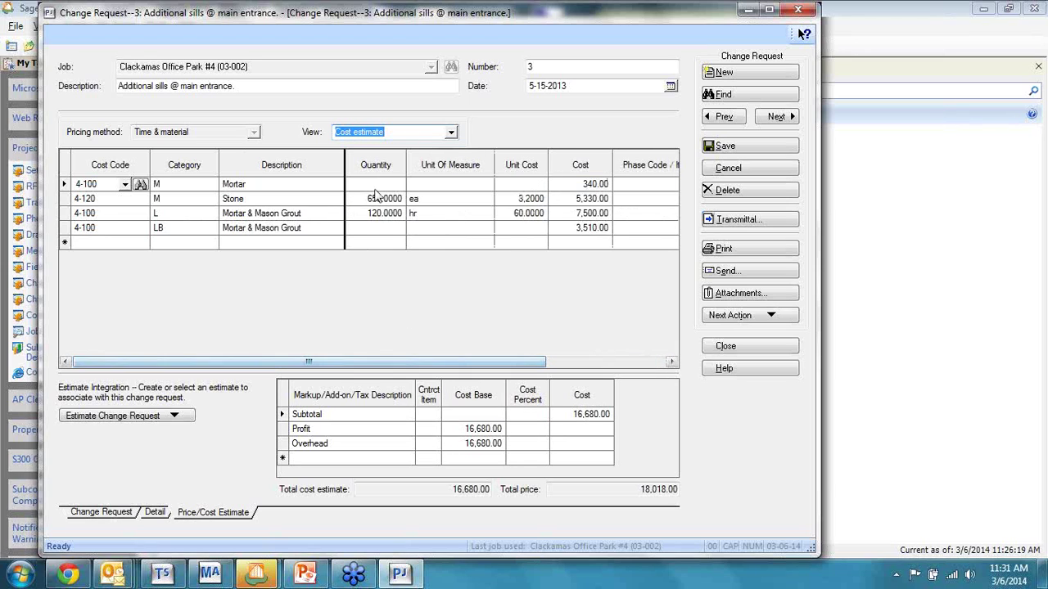
Step: Switch the grid to Vendor view and scroll right to see Beaverton Sand & Gravel under commitment 2321
click(451, 132)
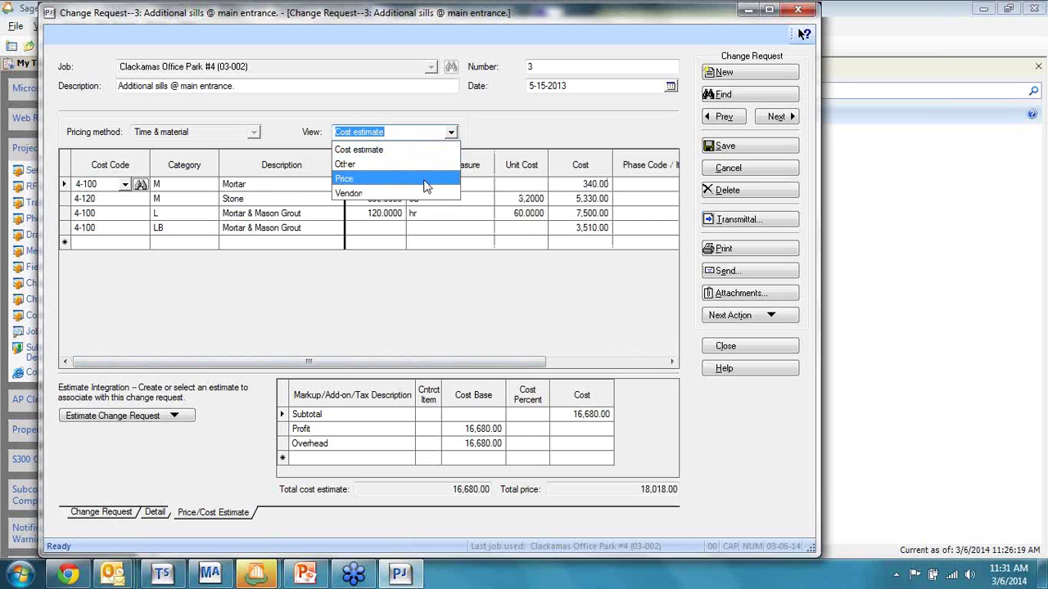
click(425, 193)
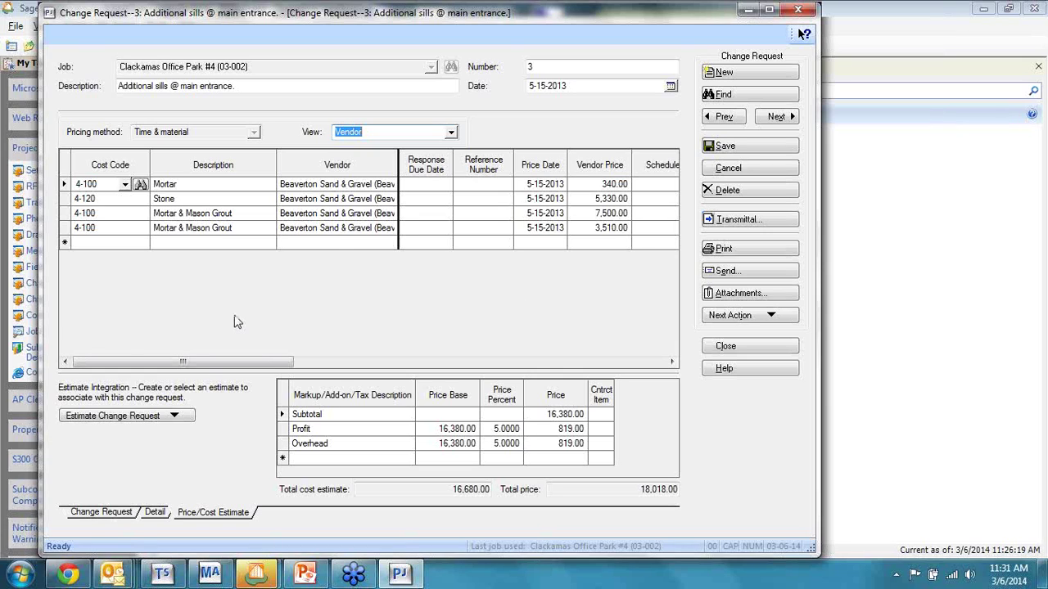
drag(209, 364, 283, 364)
drag(286, 362, 442, 363)
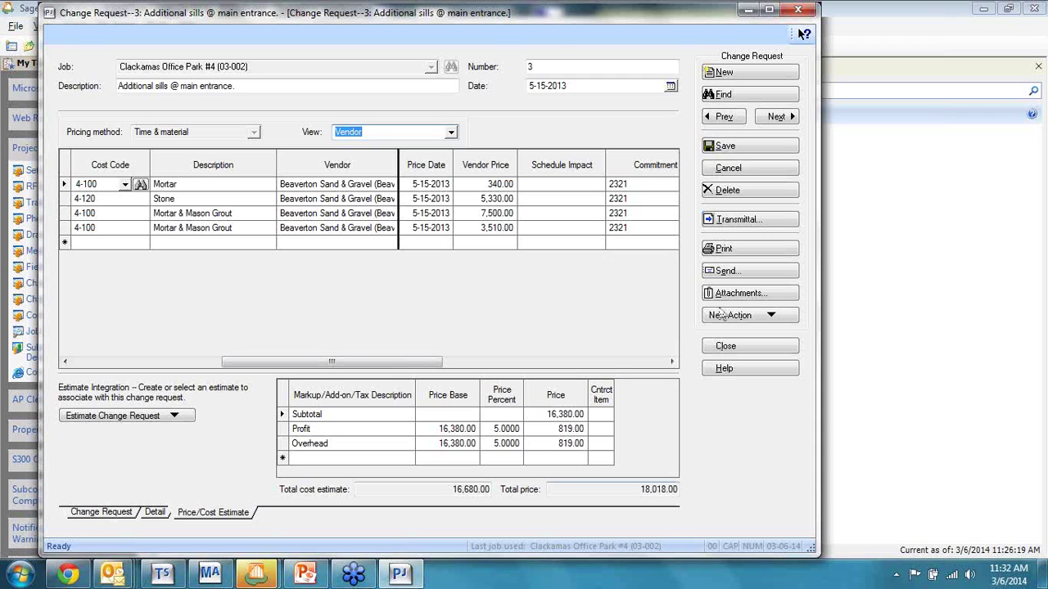
Step: Switch Change Request 3's estimate grid to the Price view, showing the 18,018.00 total
click(450, 131)
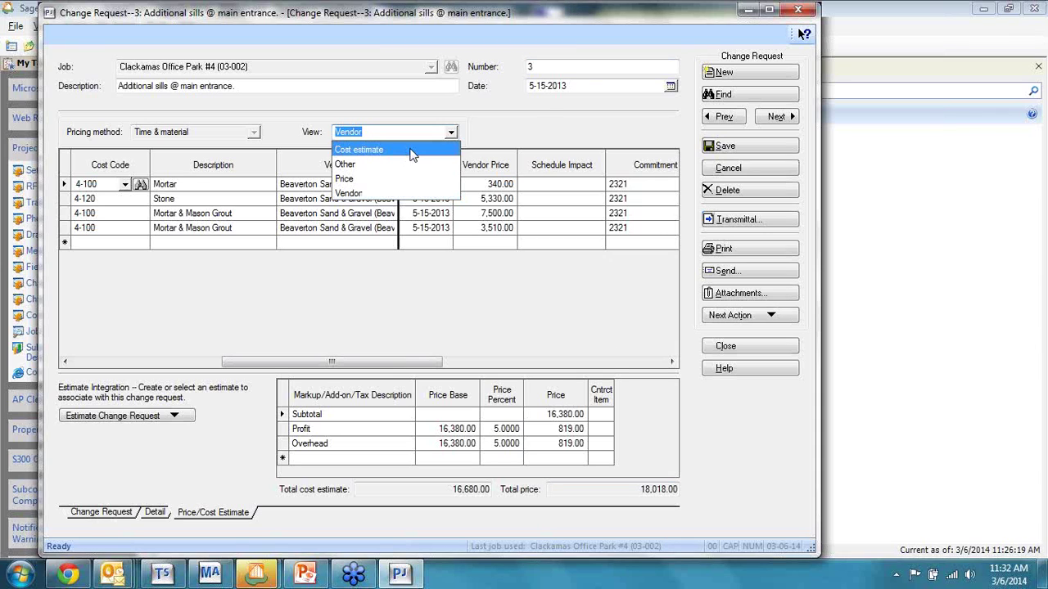
click(403, 180)
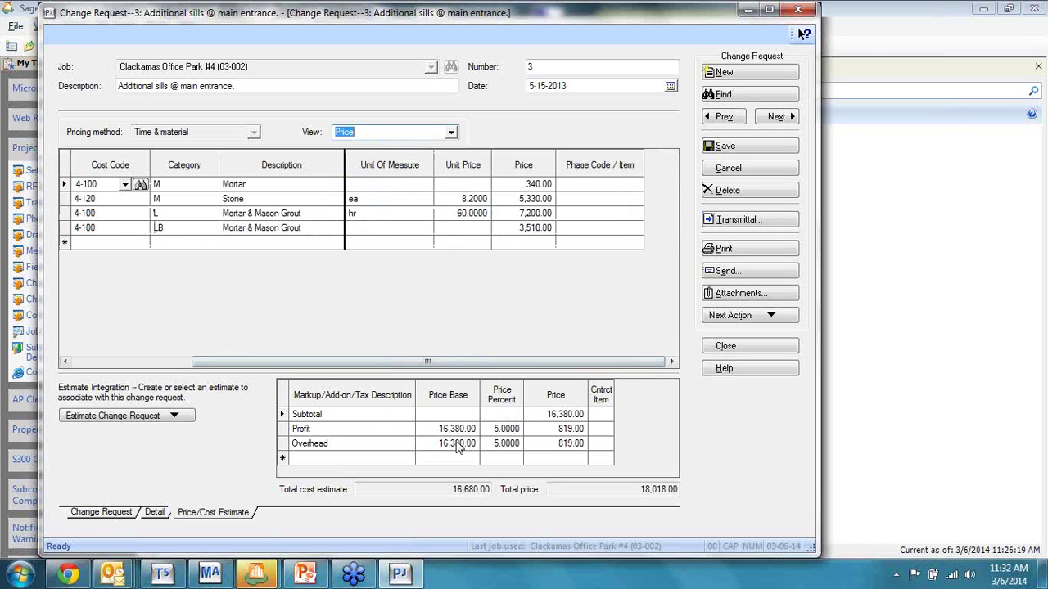
Step: Save Change Request 3, preview its printed form with the $18,018.00 total, and close the preview
click(745, 251)
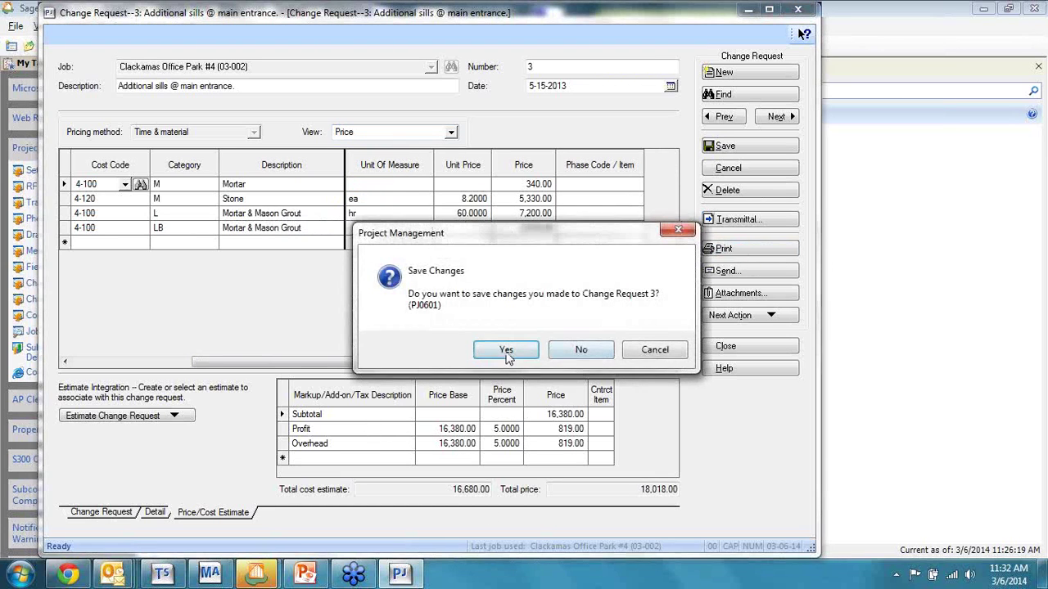
click(505, 350)
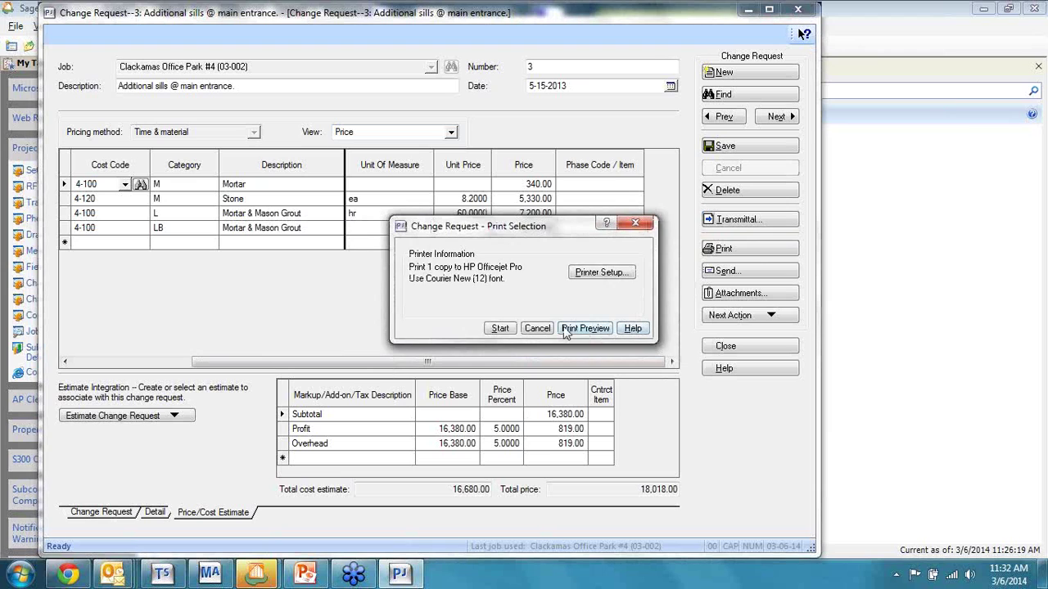
click(566, 329)
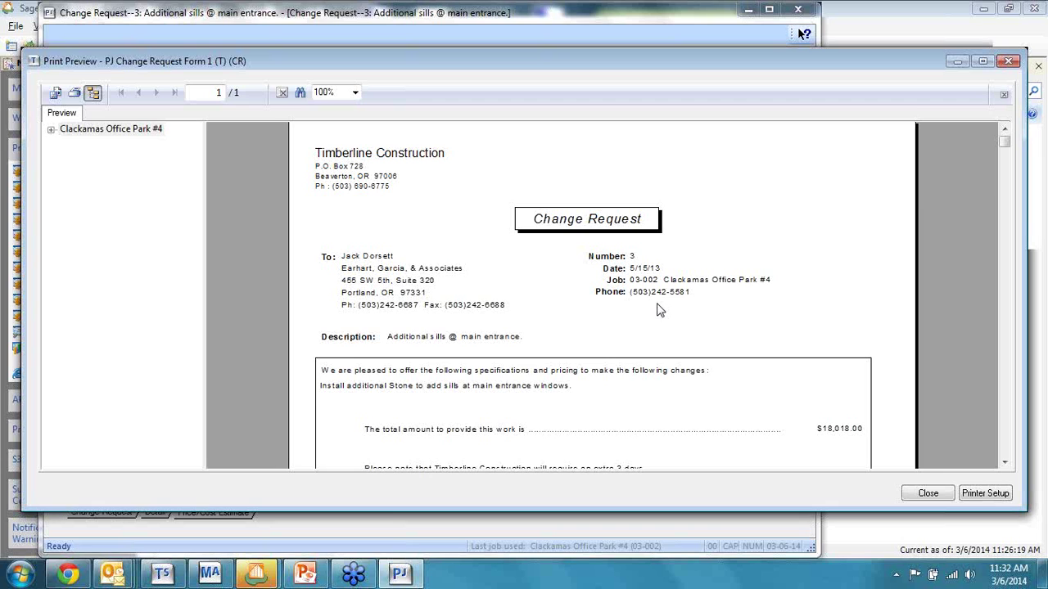
scroll(354, 300, down, 3)
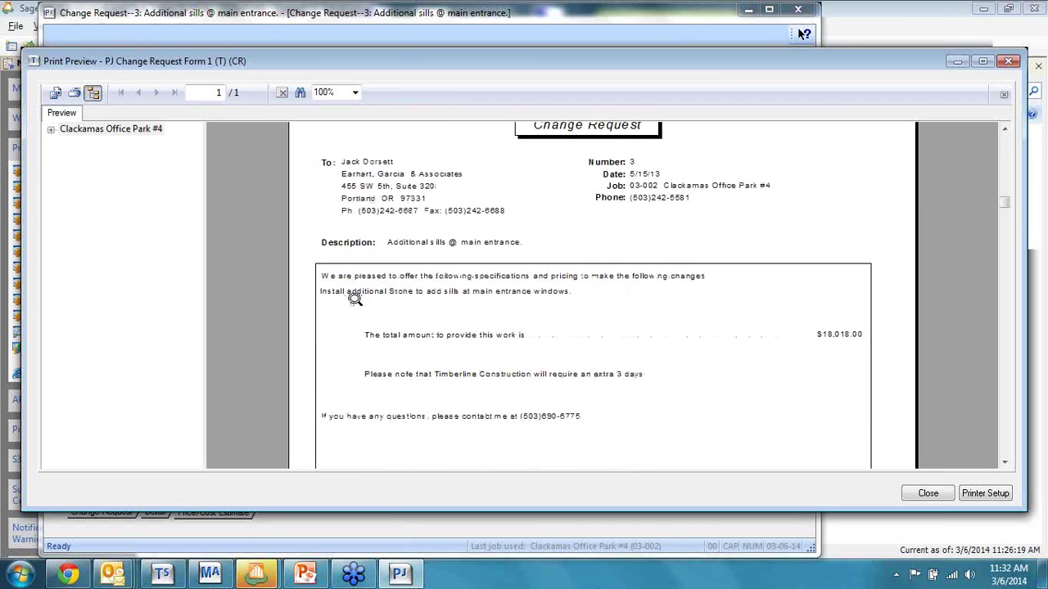
scroll(839, 339, down, 6)
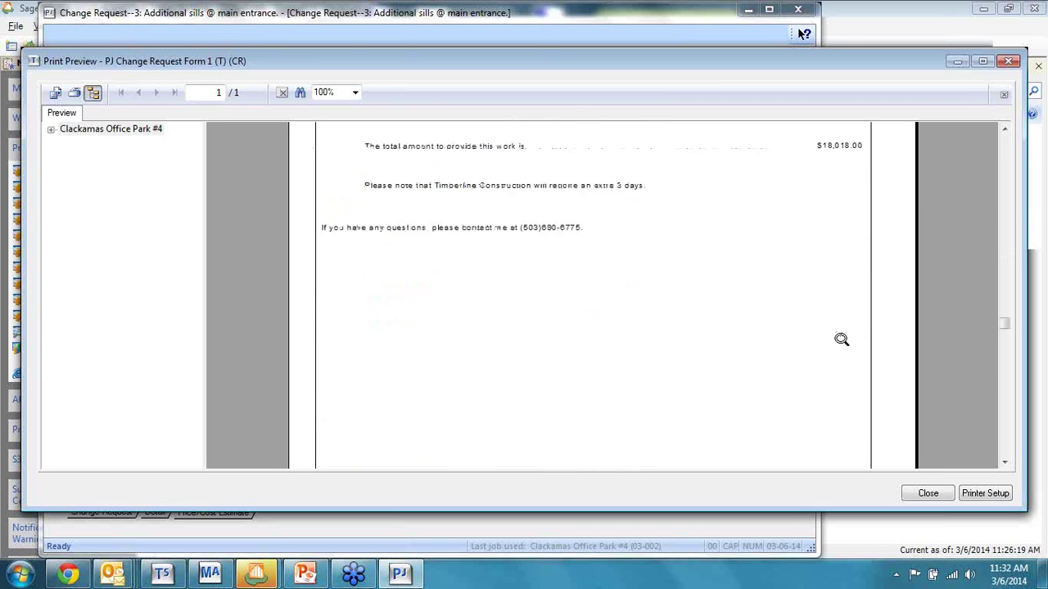
scroll(841, 339, down, 4)
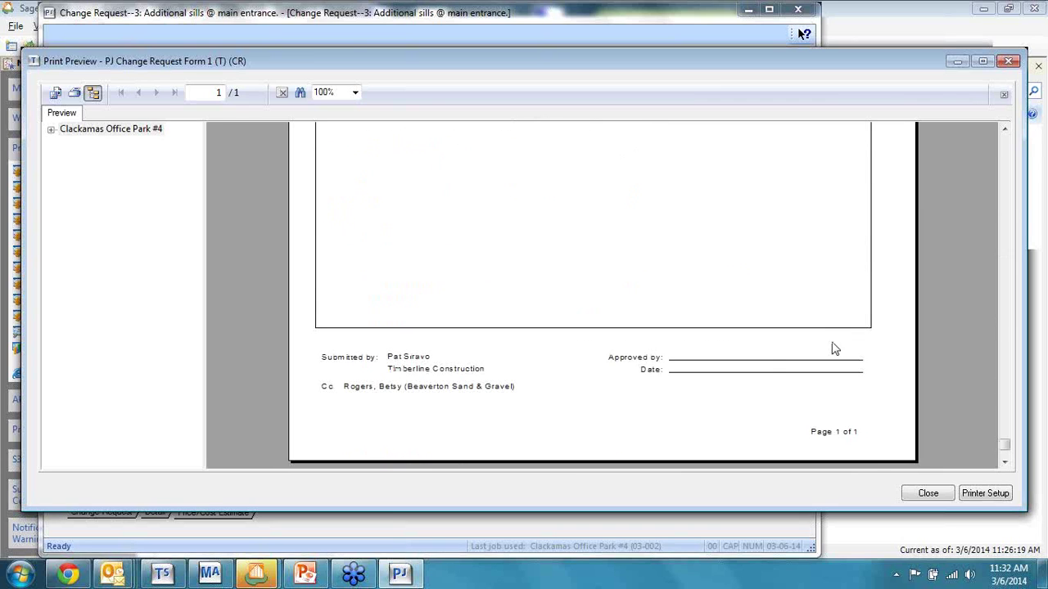
click(928, 495)
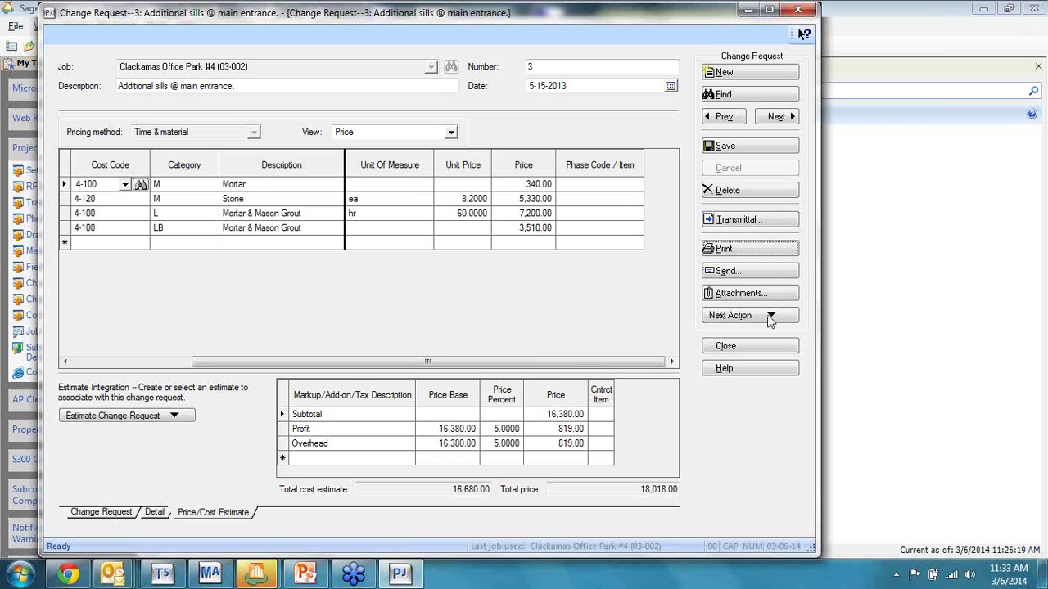
Step: Close the change request and open Change Order 3, Approved Requests 5, 7, 8
click(800, 12)
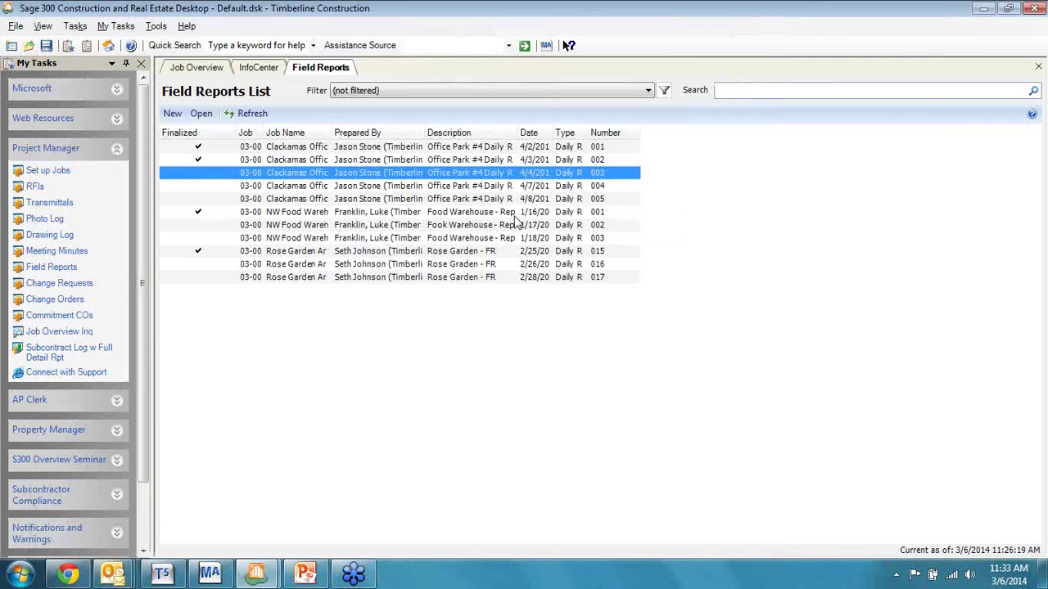
click(58, 303)
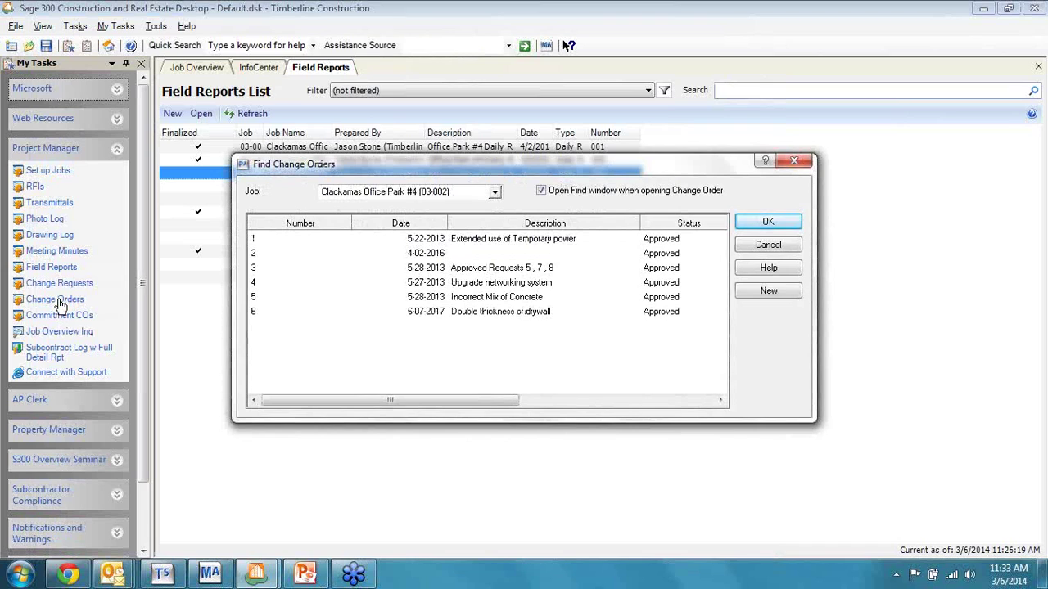
click(463, 274)
double_click(463, 274)
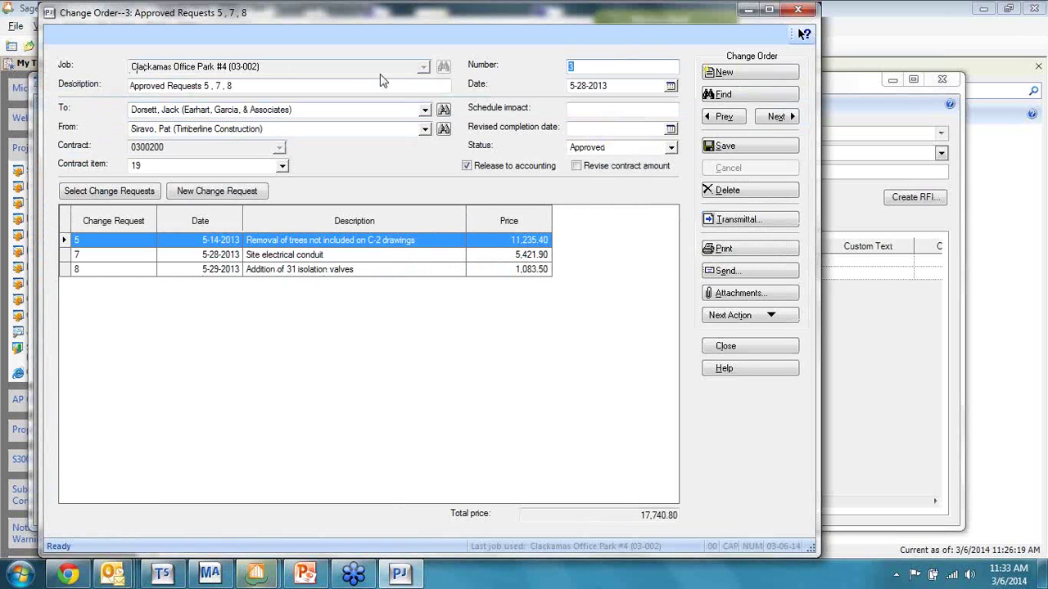
Step: Select the change order number and check the contract item list, keeping item 19
click(580, 66)
drag(580, 66, 563, 66)
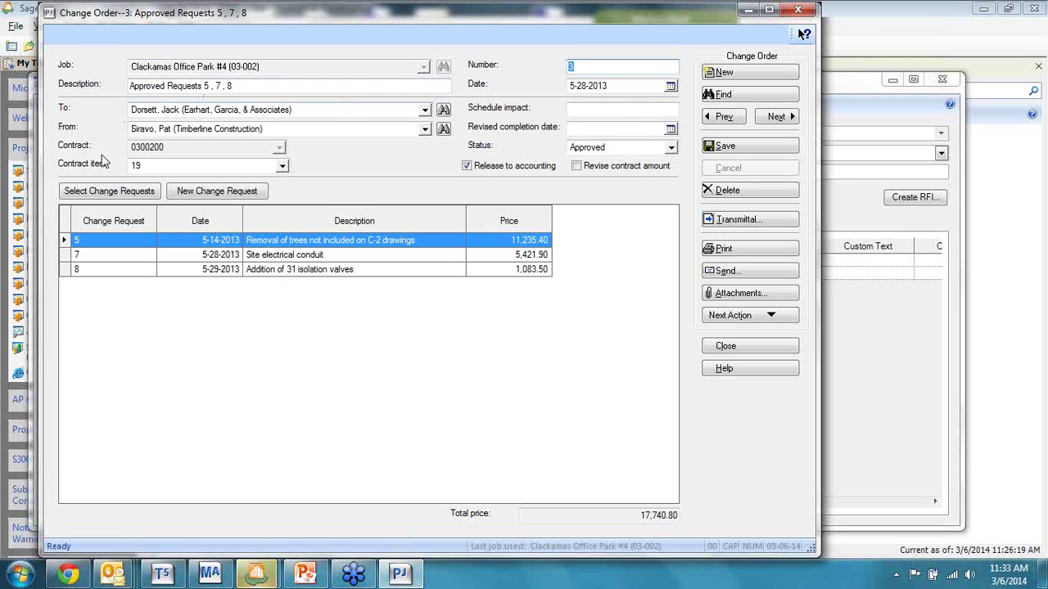
click(281, 169)
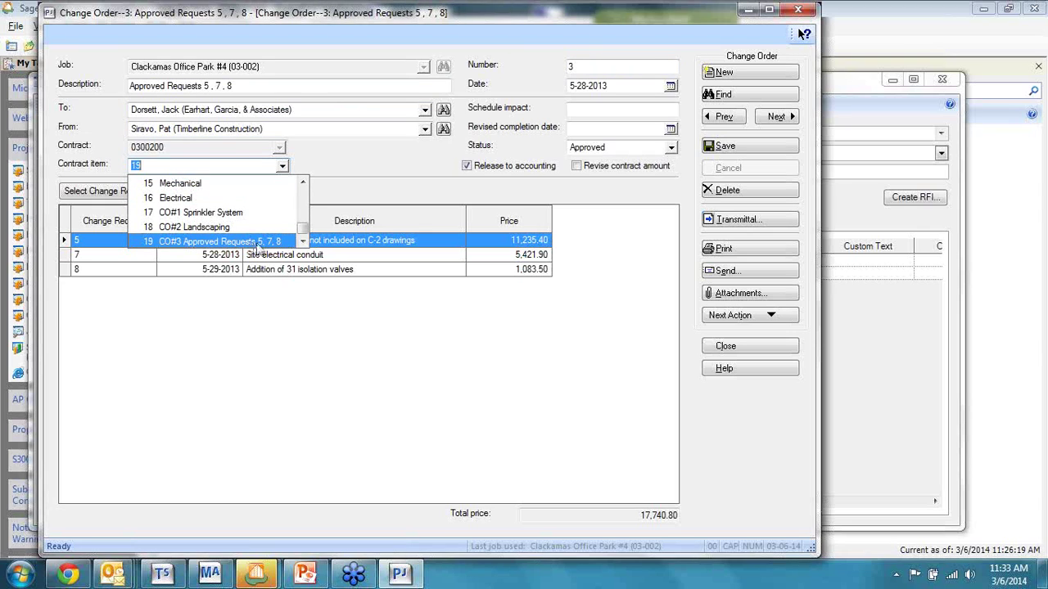
click(262, 256)
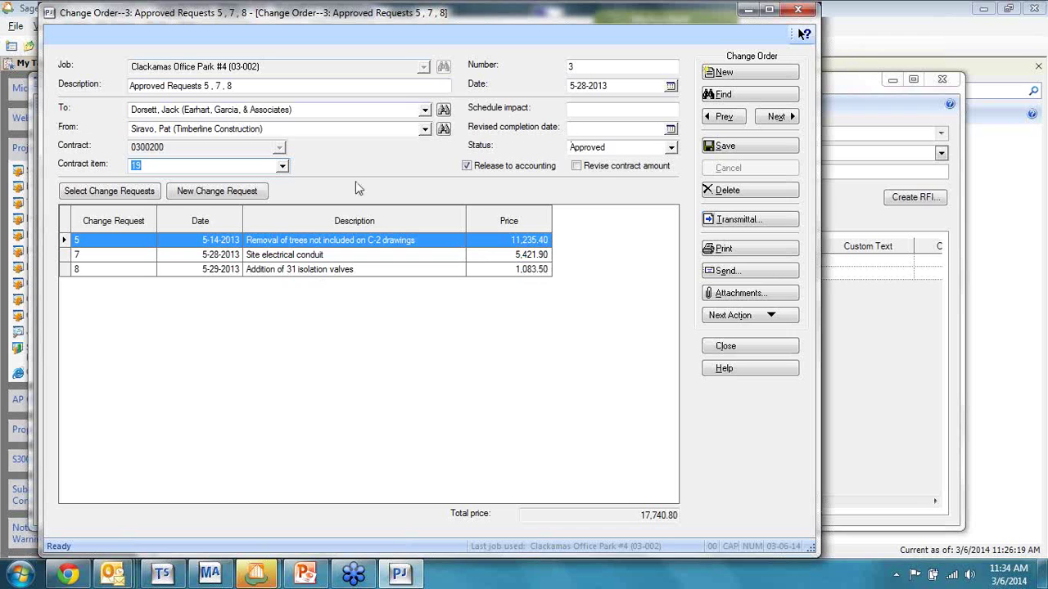
click(122, 193)
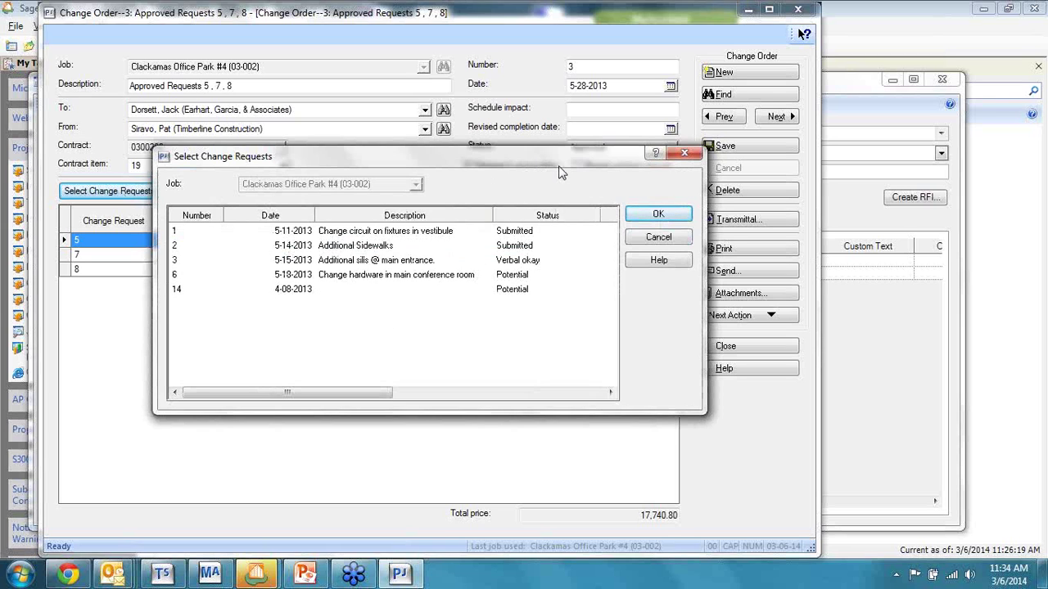
drag(565, 163, 810, 142)
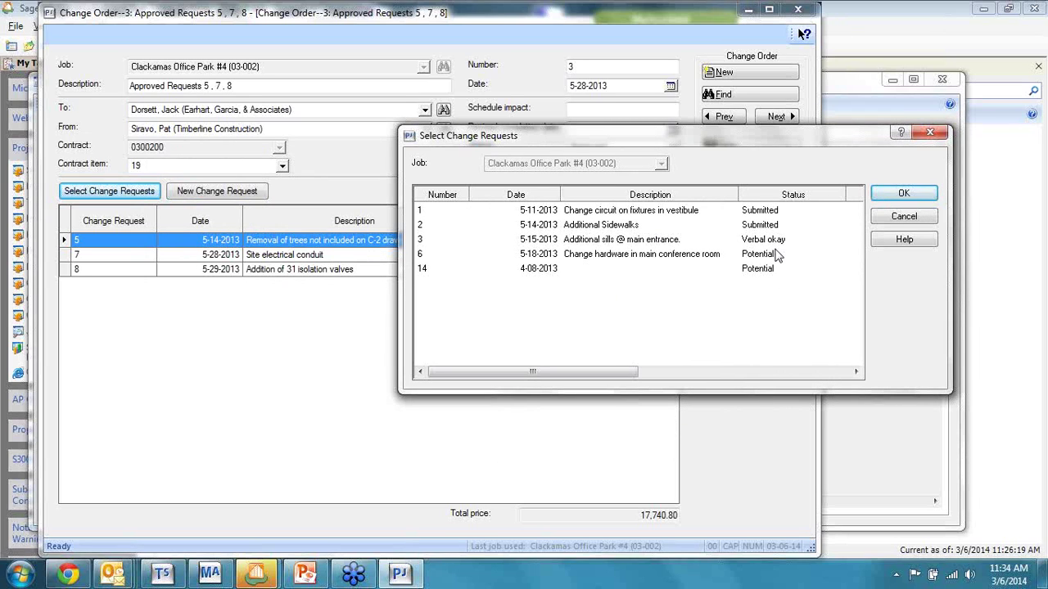
click(904, 217)
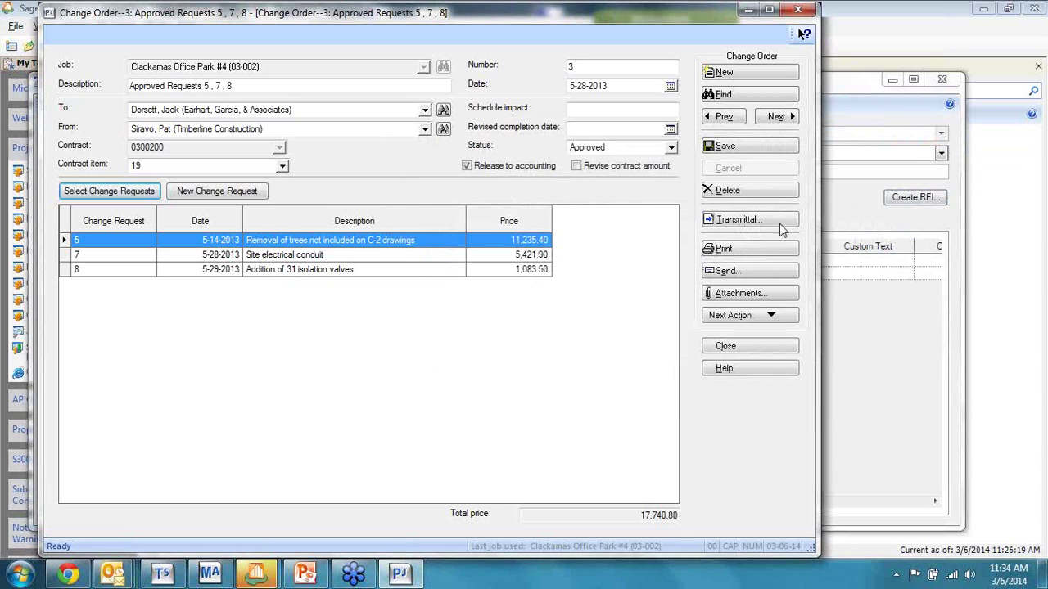
click(723, 249)
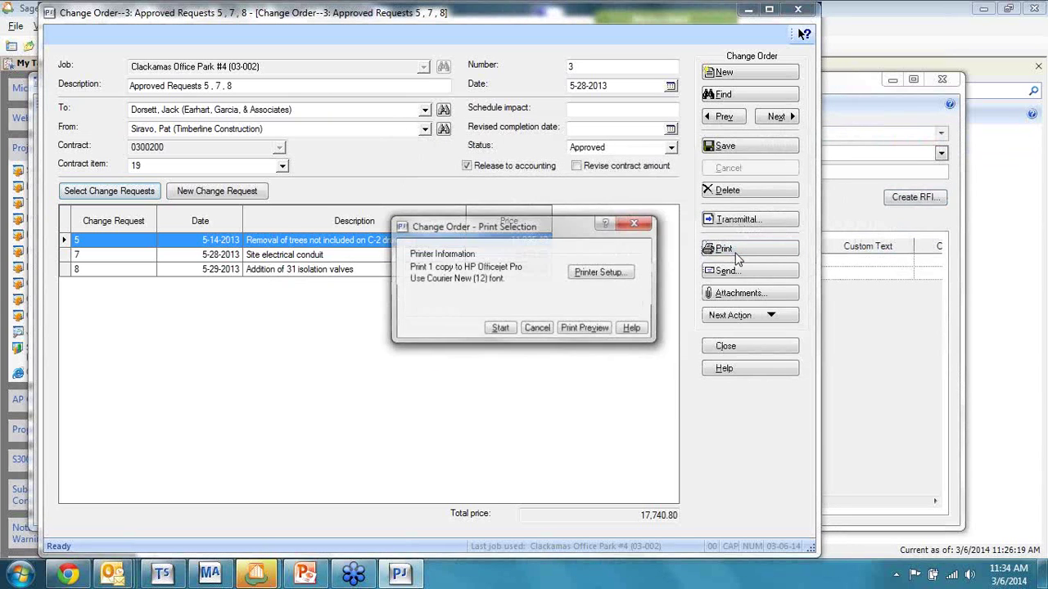
click(585, 330)
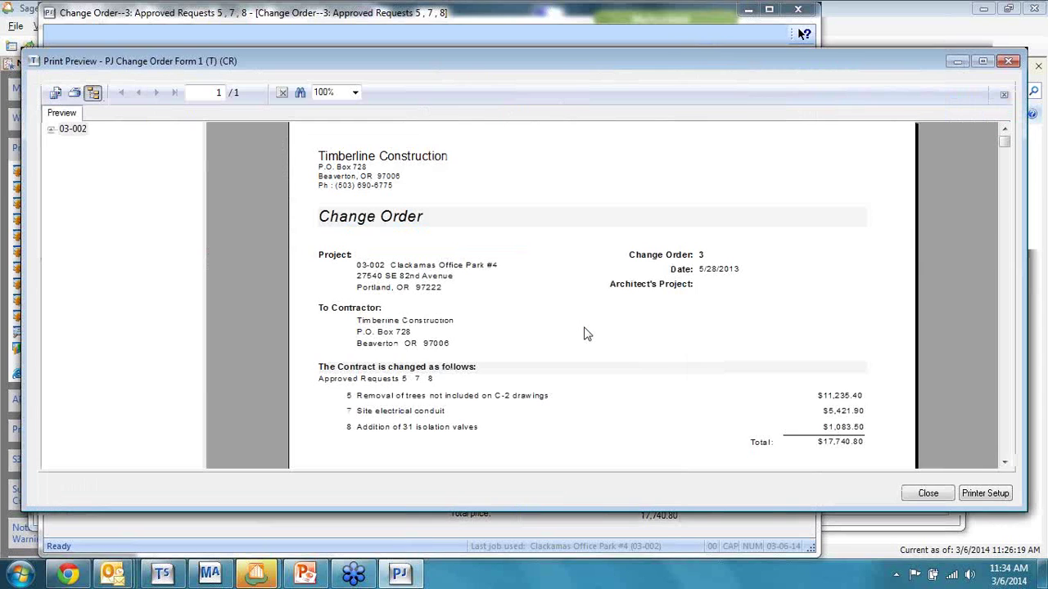
scroll(540, 309, down, 1)
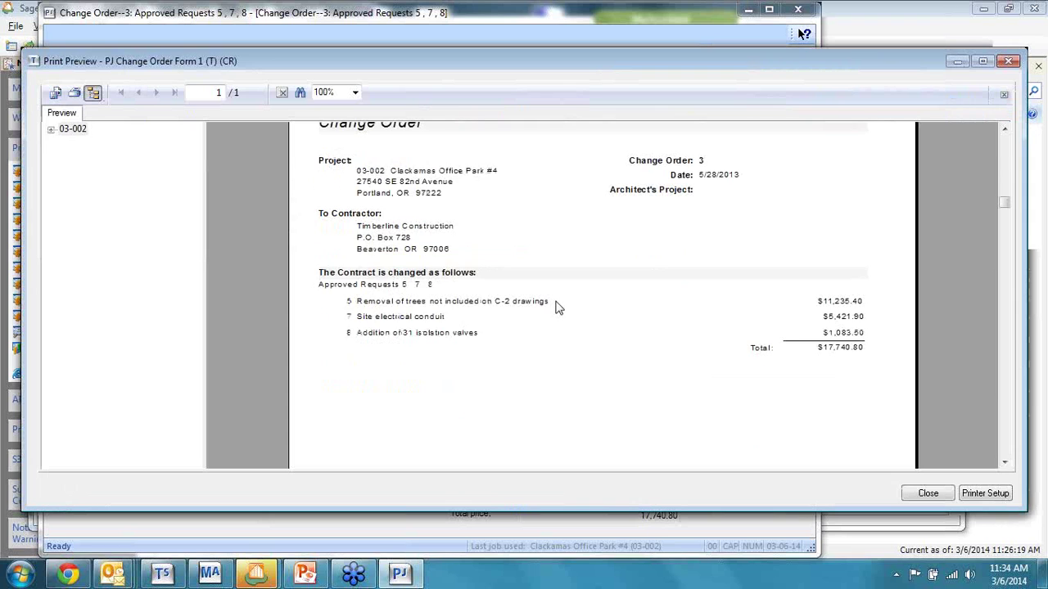
scroll(556, 306, down, 2)
scroll(556, 307, up, 2)
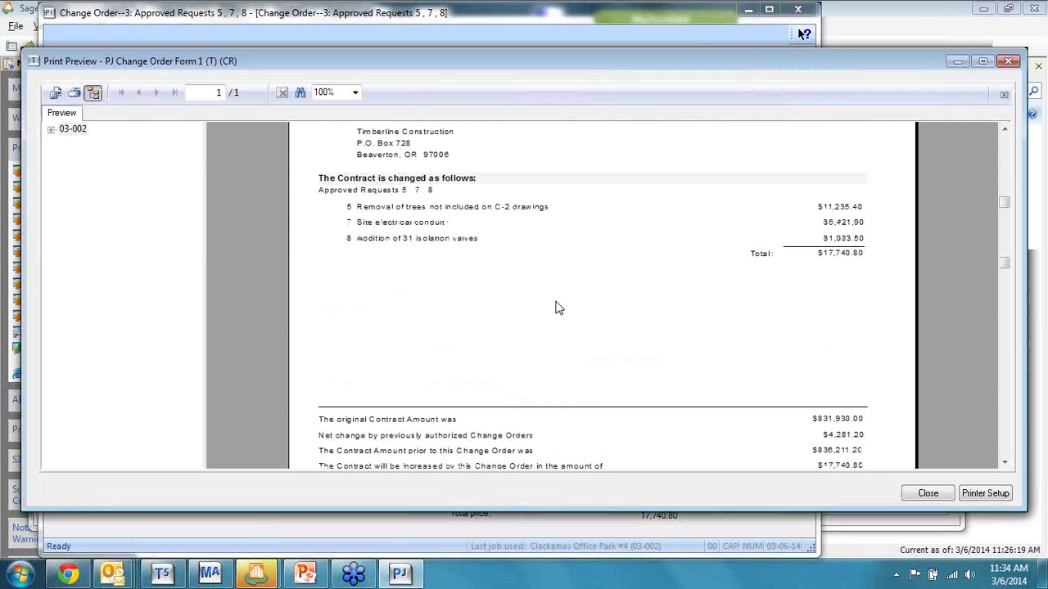
scroll(555, 307, up, 1)
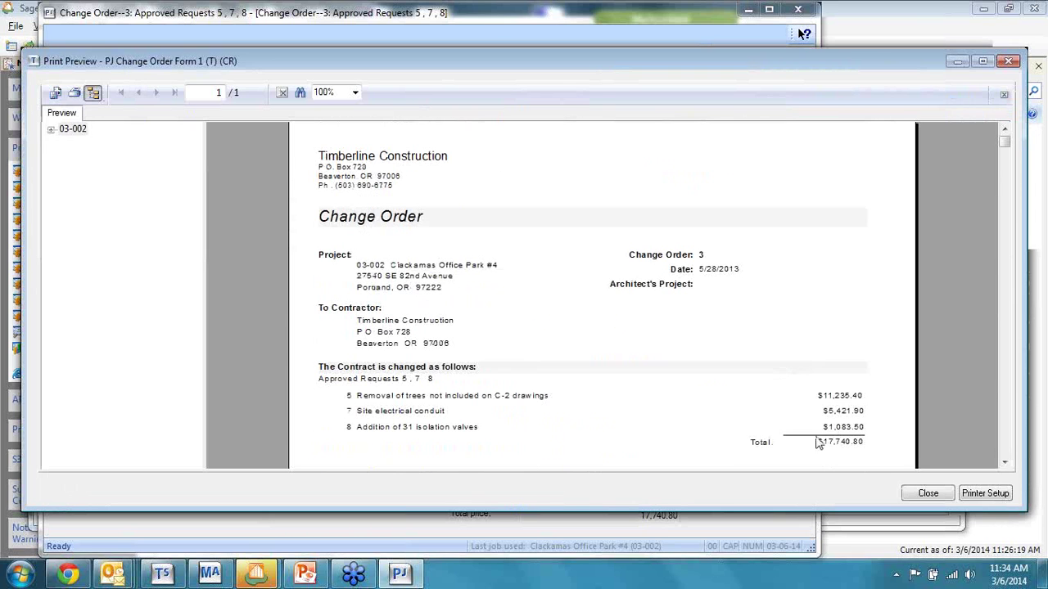
click(932, 495)
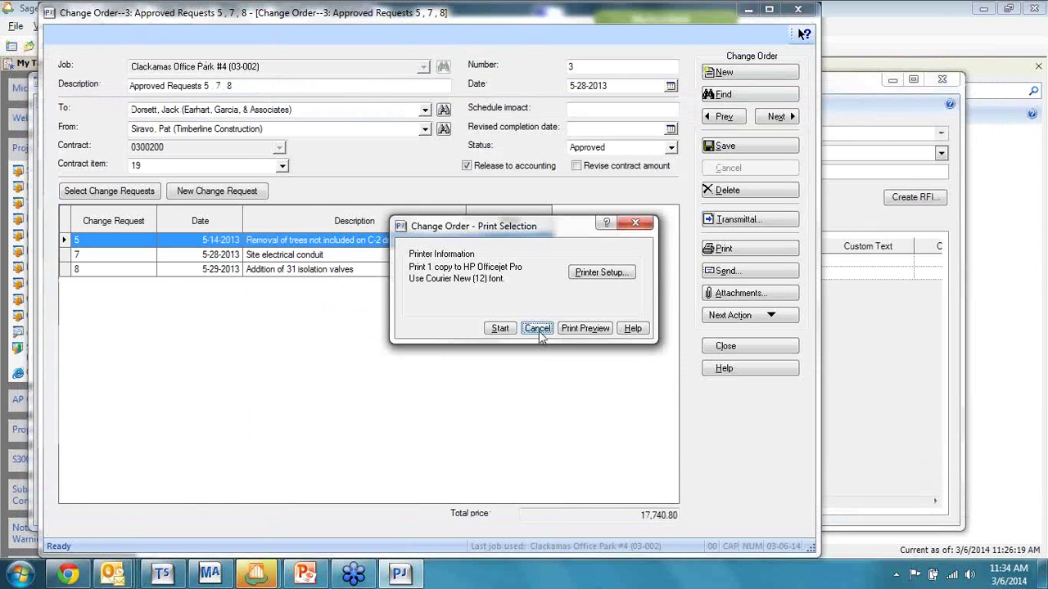
click(540, 327)
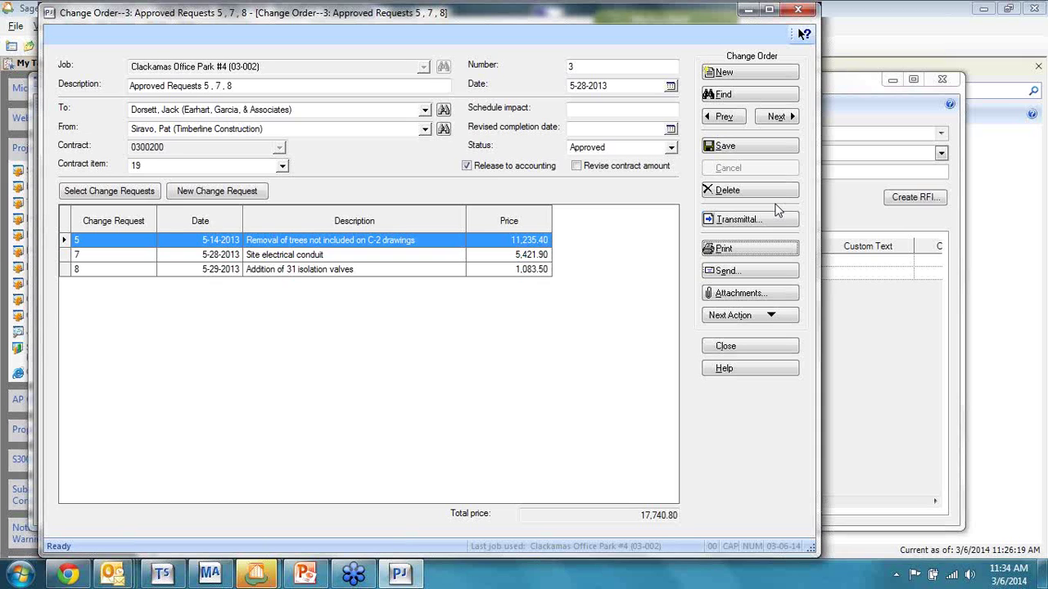
Step: Close the change order and the field report without saving, and show the Tasks tree
click(771, 348)
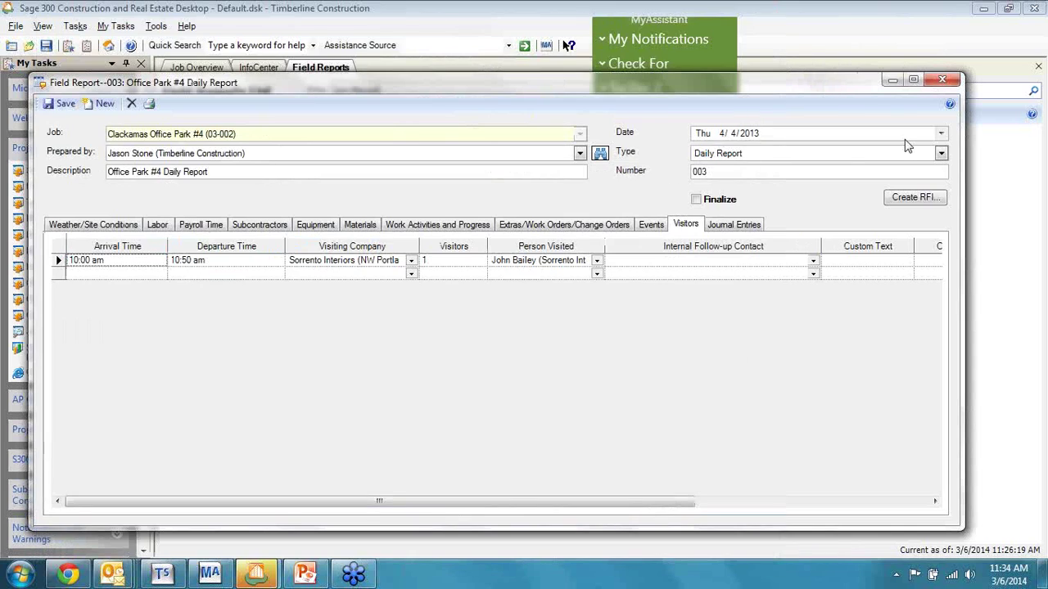
click(942, 81)
click(537, 341)
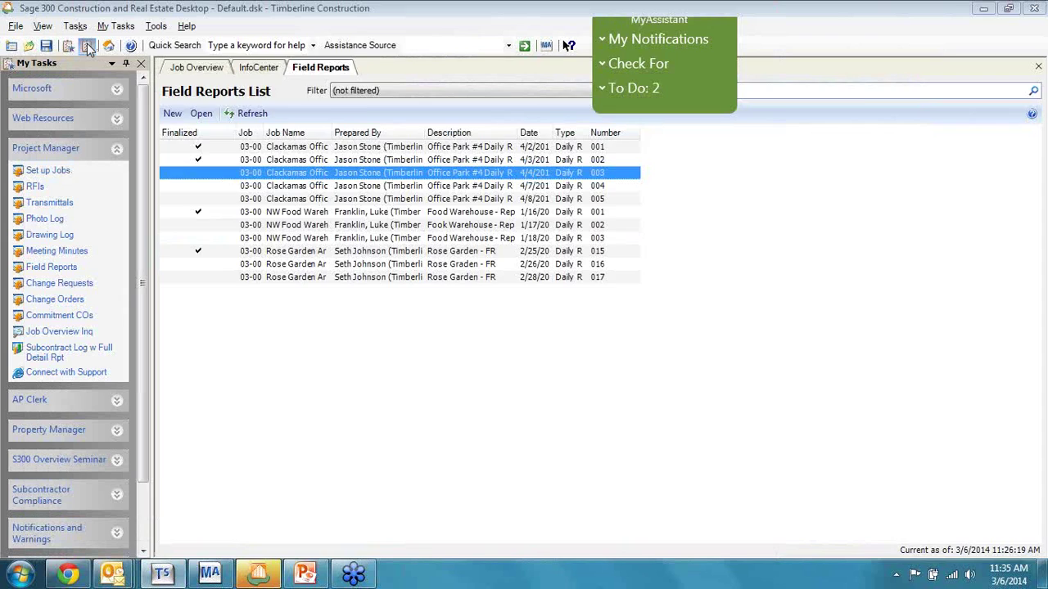
click(88, 47)
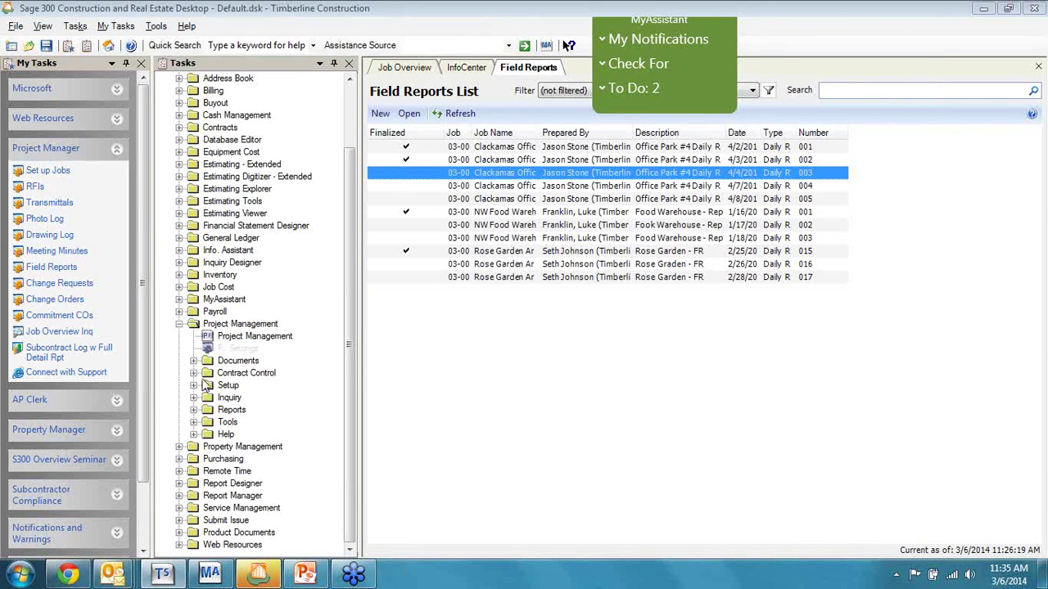
Step: Browse the Change Request reports: CR Log with Detail, CR Log by Reason, and the notice and dunning letters
click(194, 410)
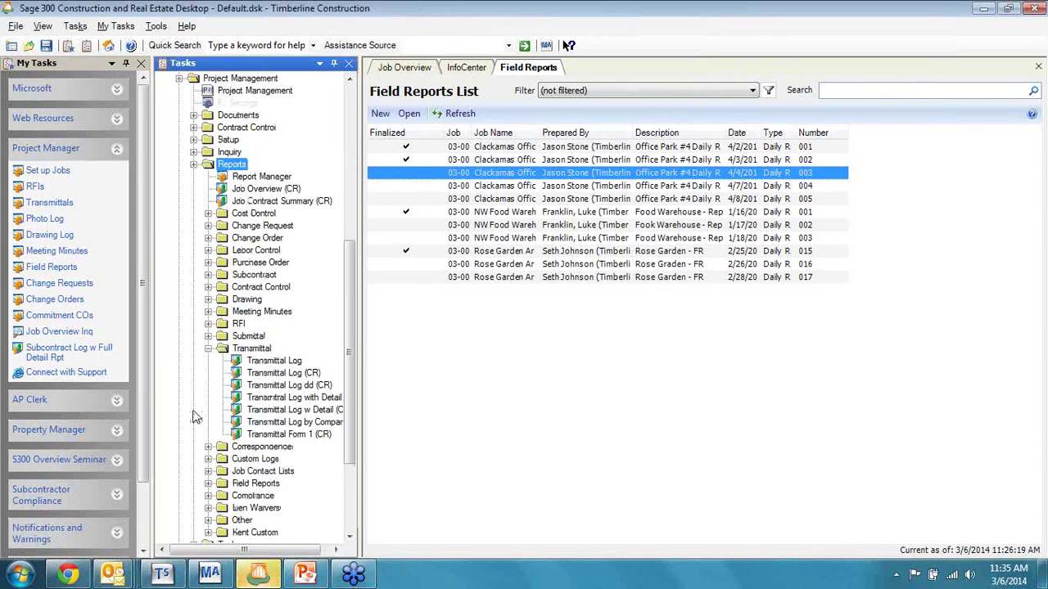
click(291, 154)
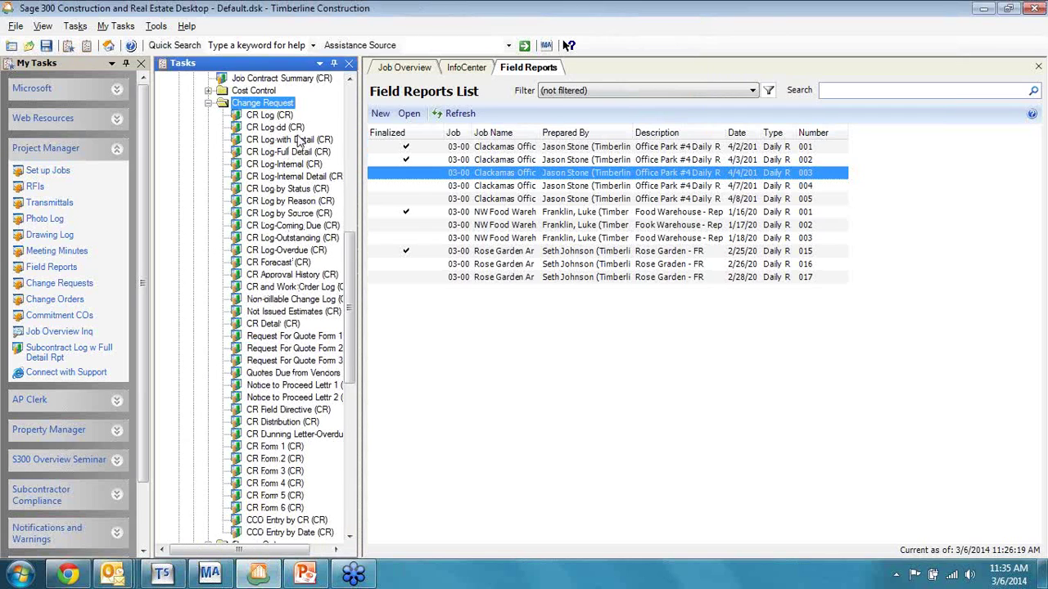
click(308, 141)
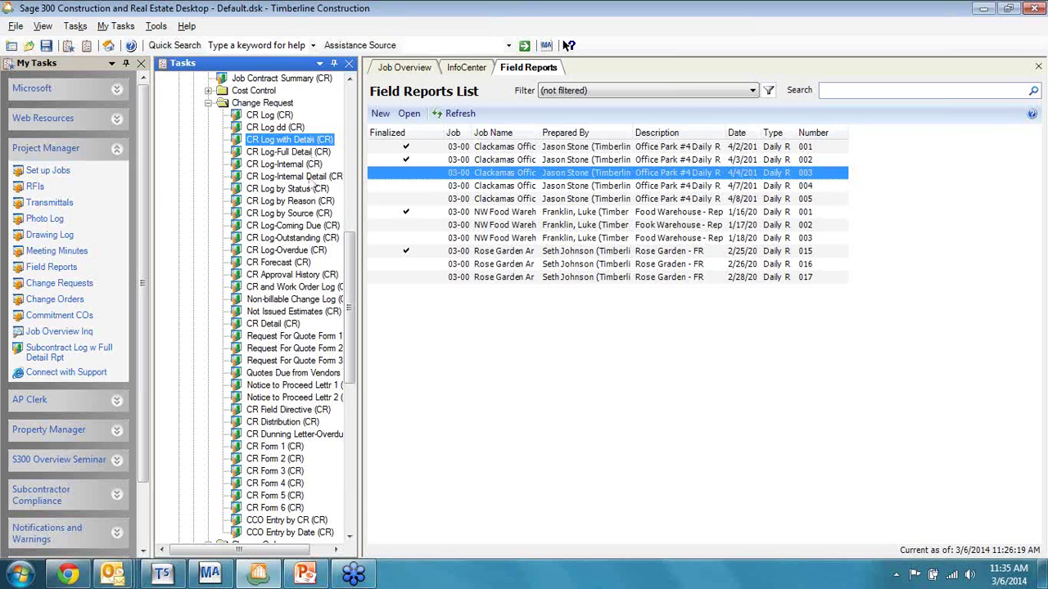
click(309, 202)
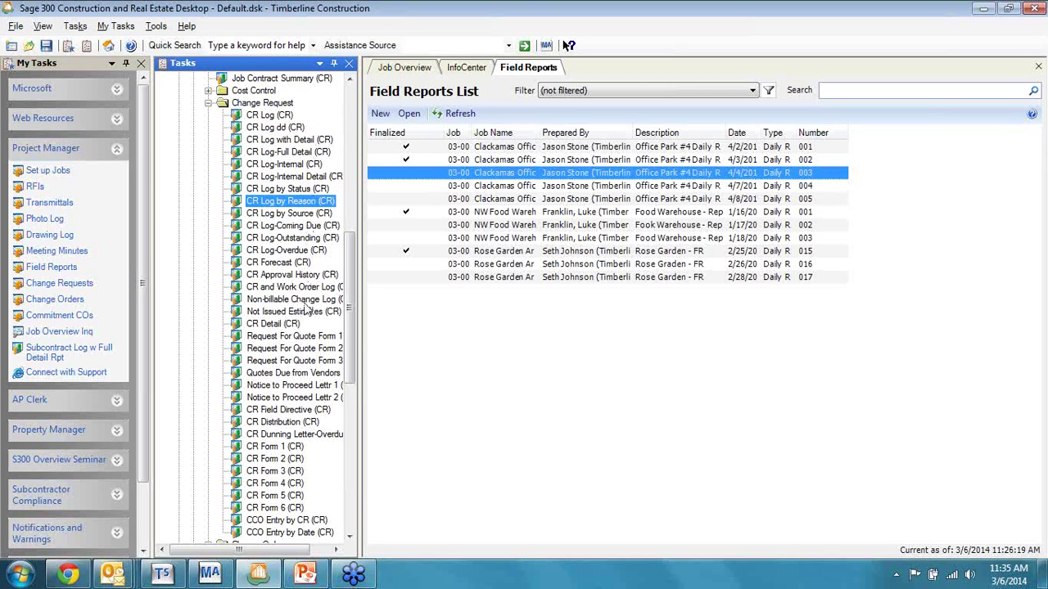
scroll(304, 354, down, 1)
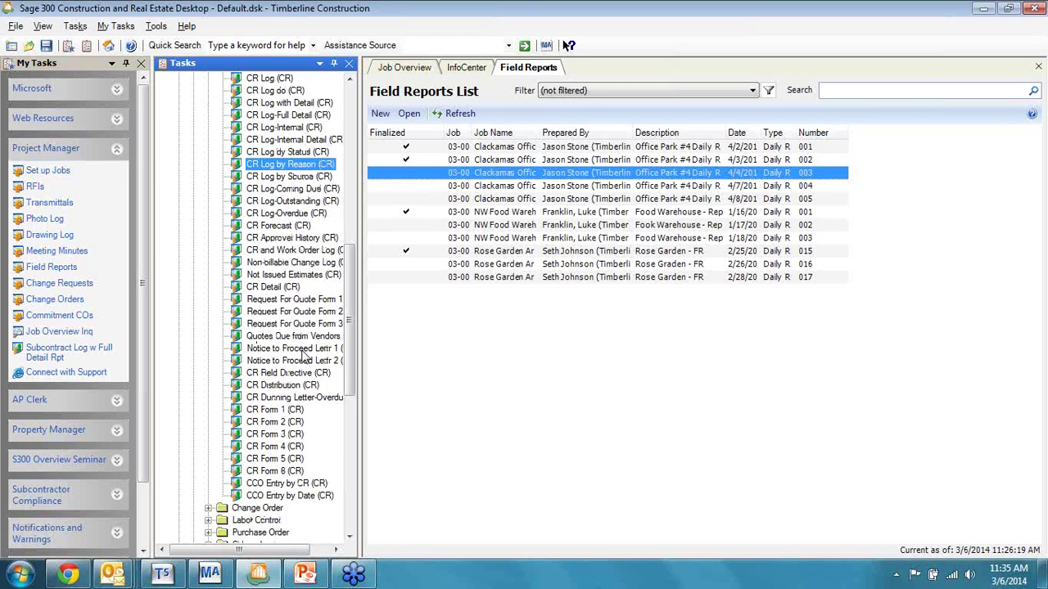
scroll(304, 353, down, 1)
click(306, 325)
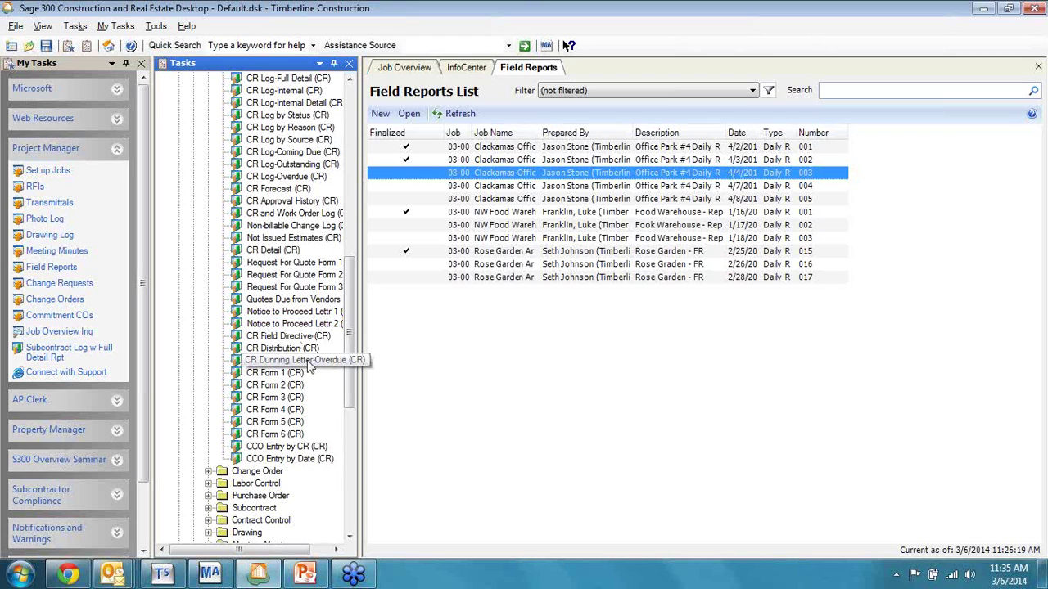
click(307, 363)
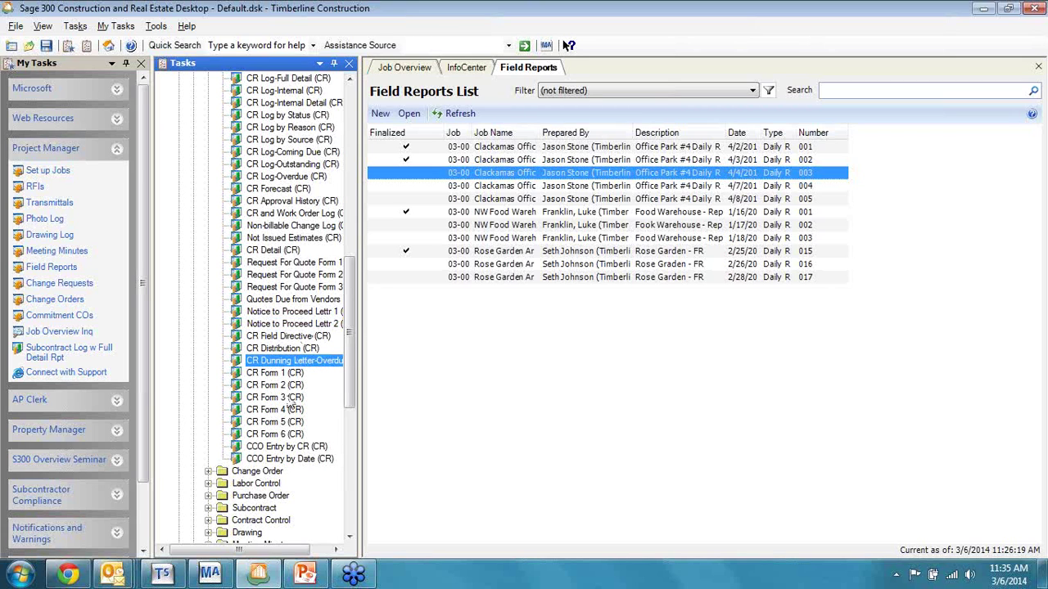
scroll(296, 351, up, 3)
scroll(296, 350, up, 2)
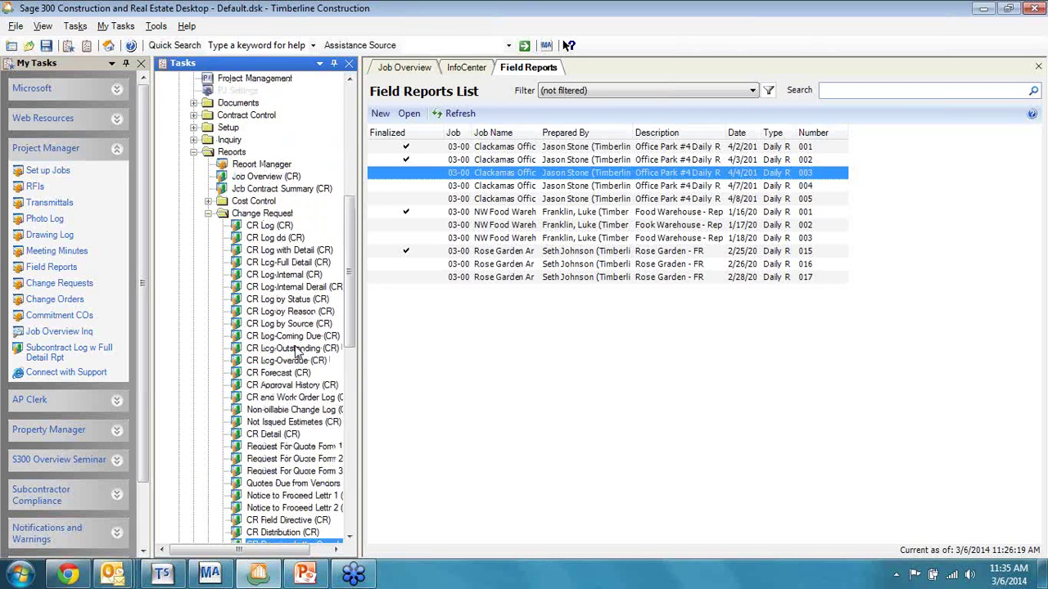
Step: Collapse the report folders and select Change Request Log under Project Management Inquiry > Change Request
click(209, 213)
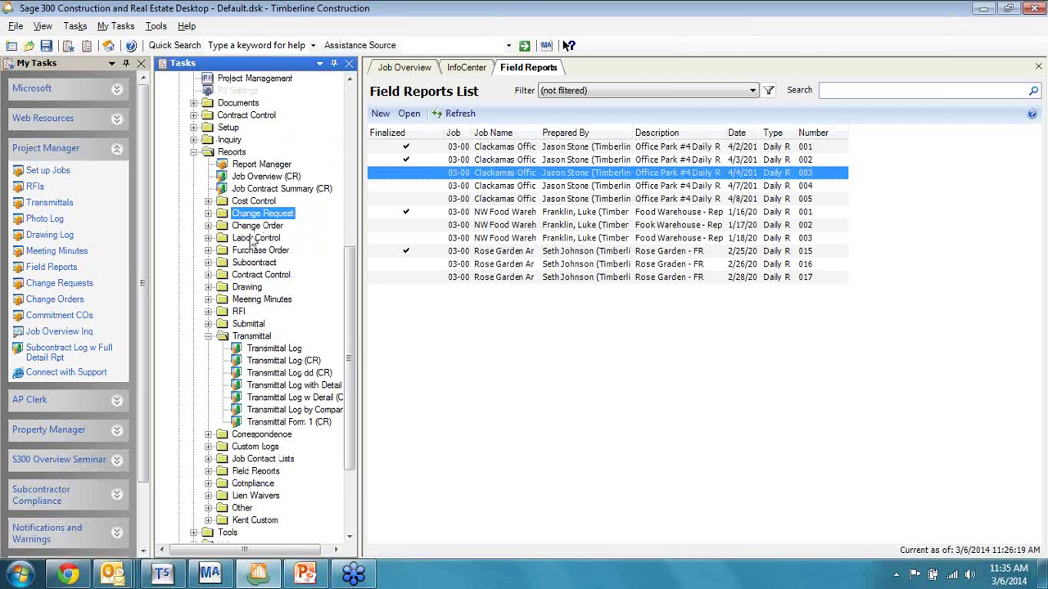
click(210, 225)
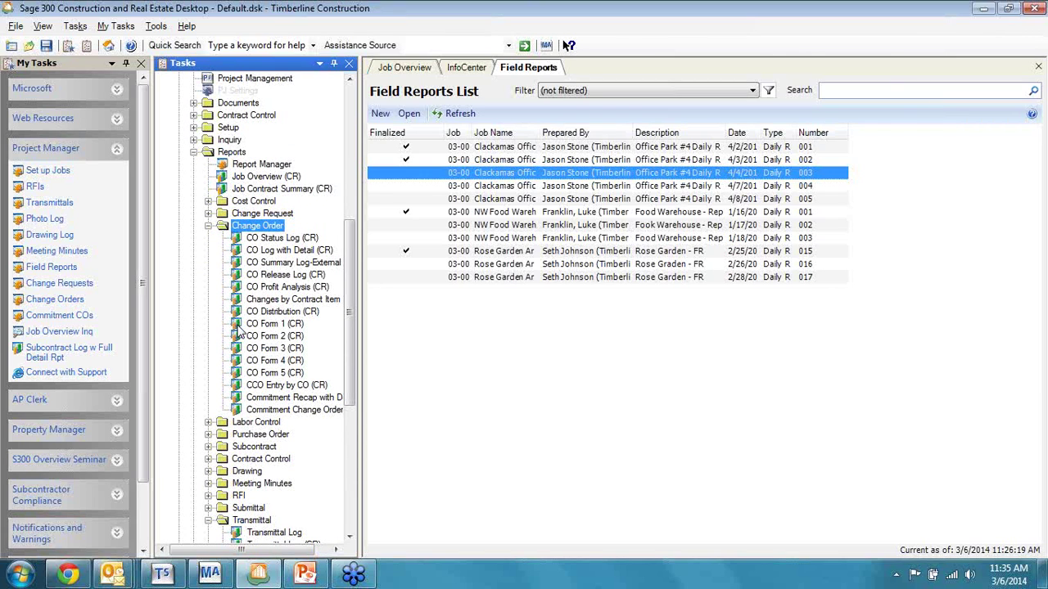
click(194, 152)
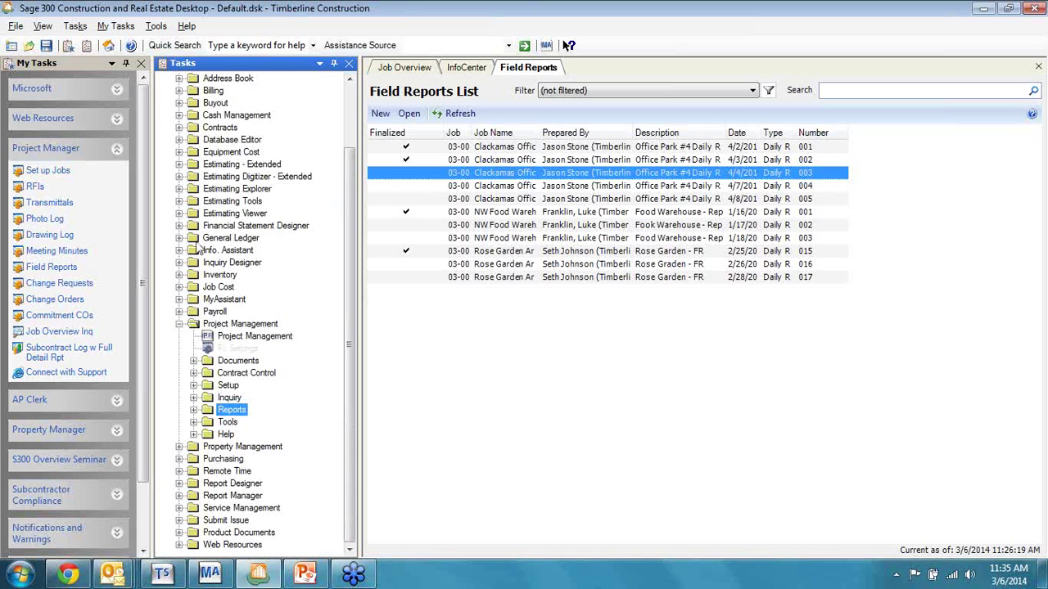
click(193, 398)
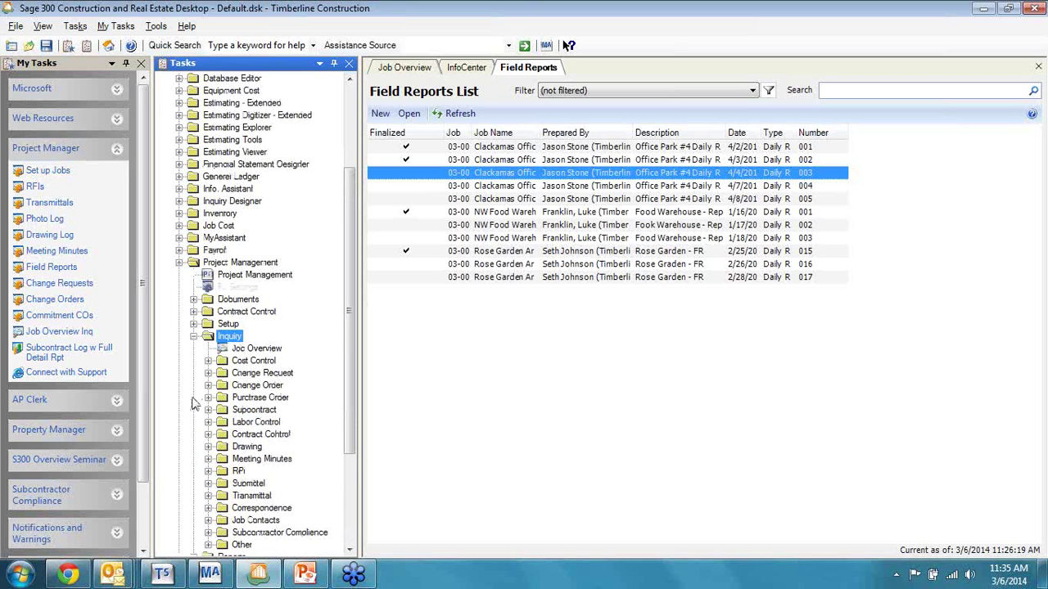
scroll(193, 403, down, 2)
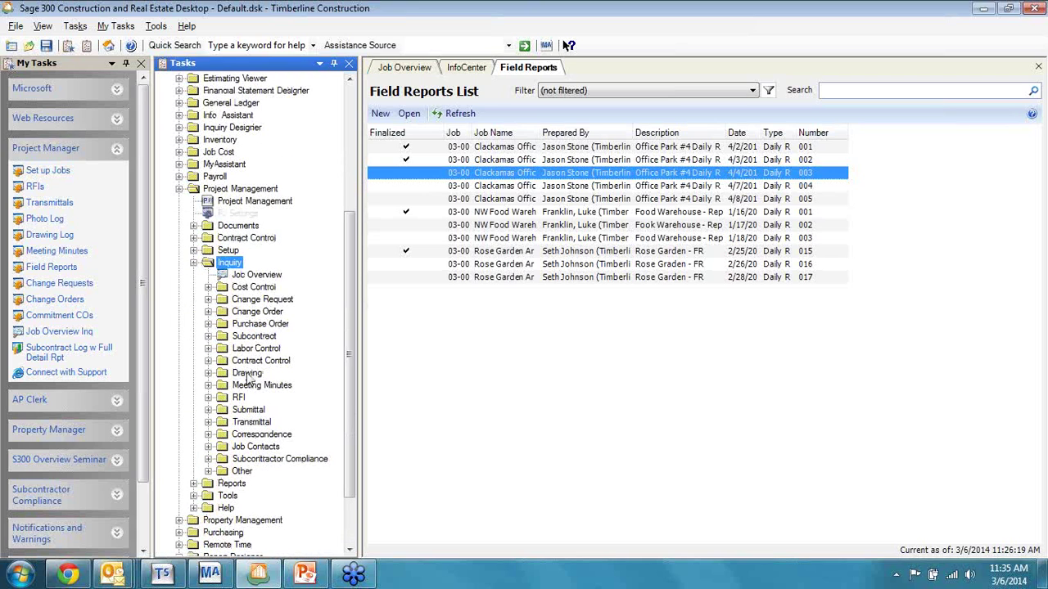
click(208, 301)
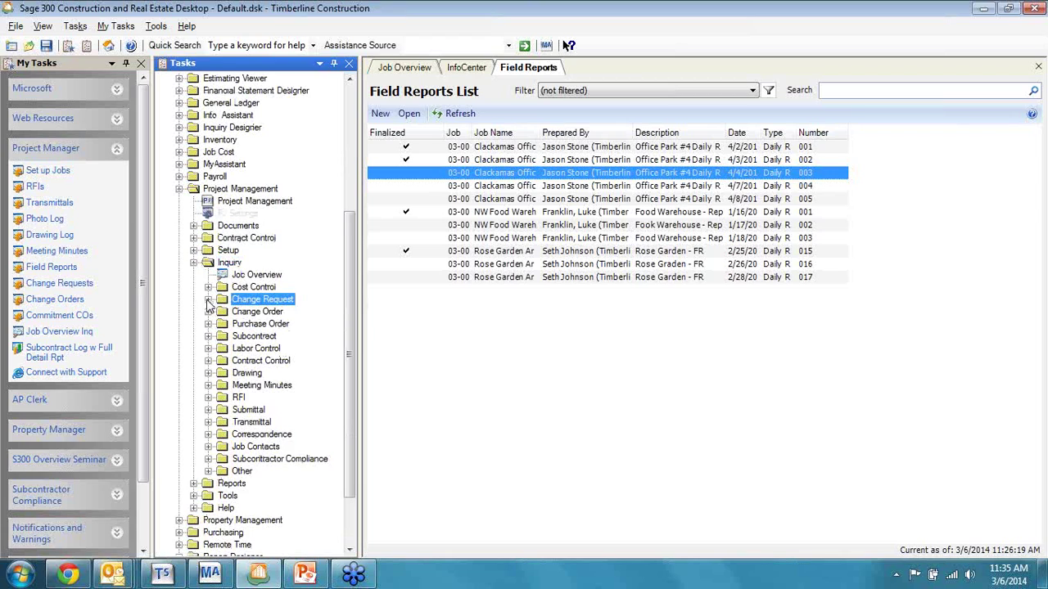
click(208, 300)
click(301, 312)
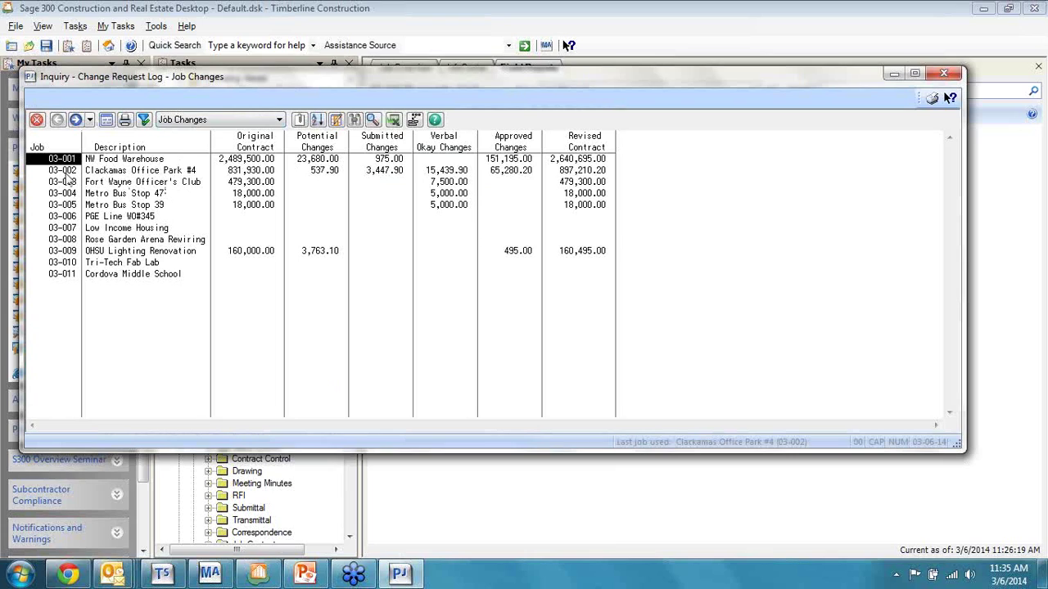
Step: Drill into job 03-002's 14 change requests, review change orders 1 and 3, then return to job totals
click(240, 172)
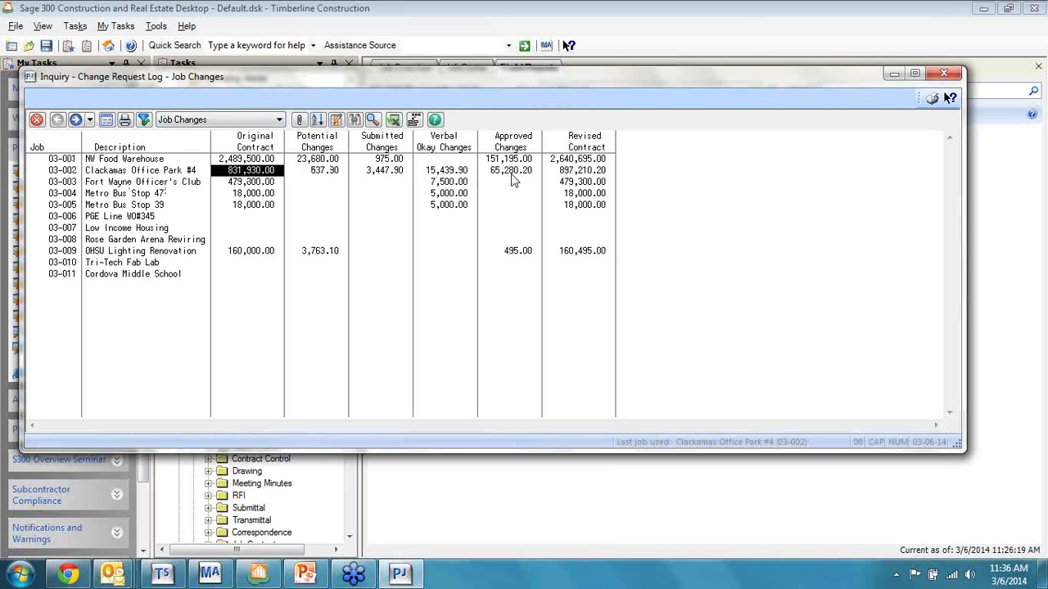
double_click(127, 178)
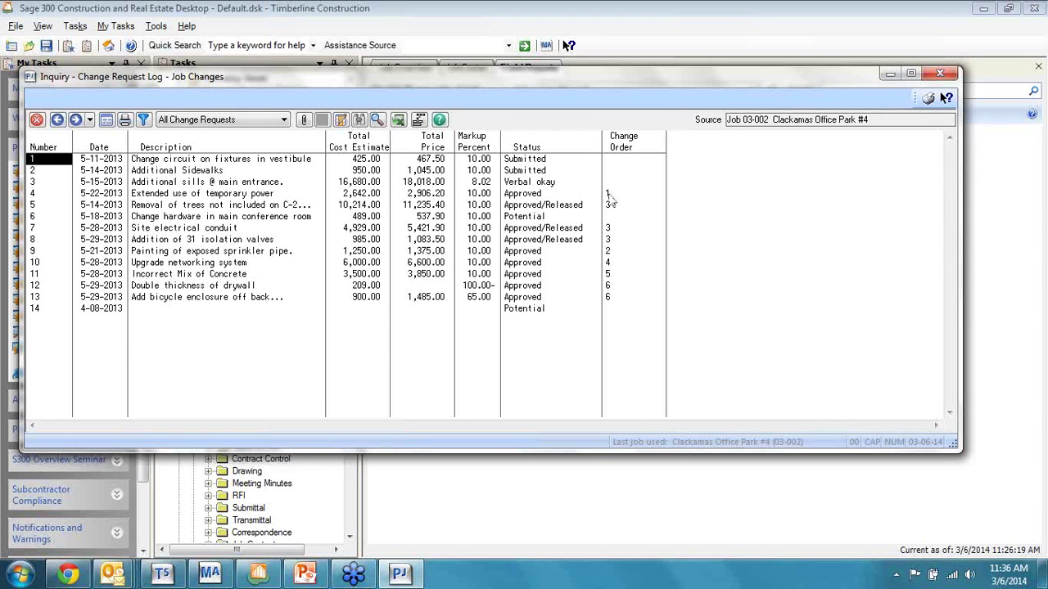
click(613, 194)
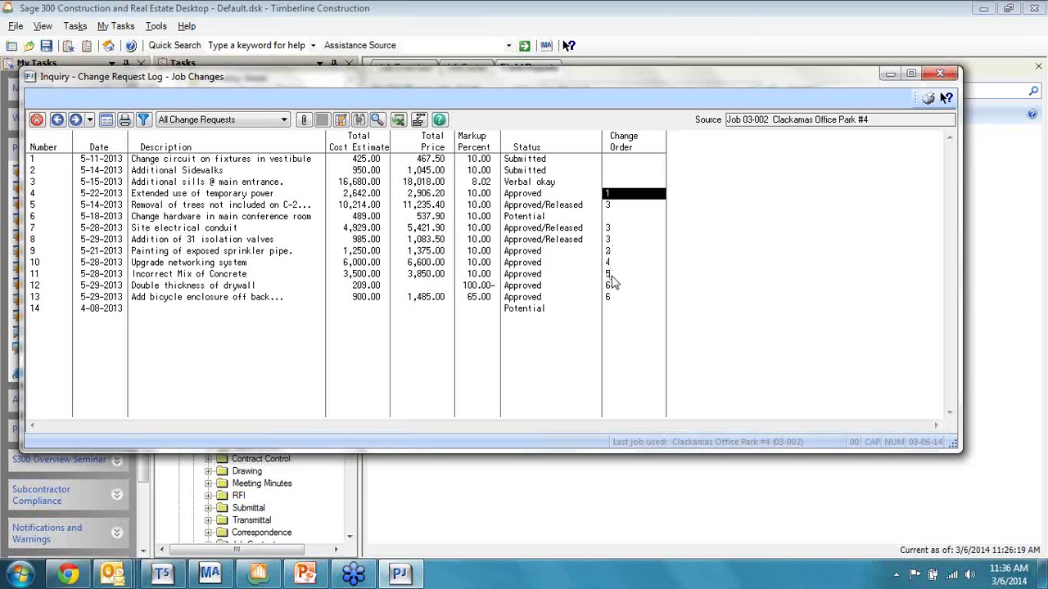
click(613, 206)
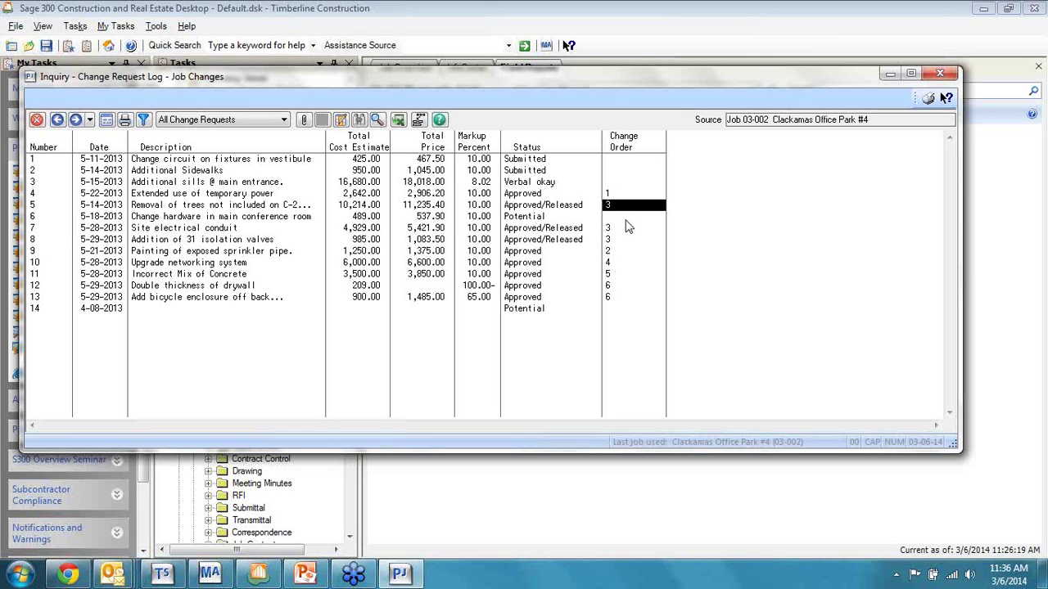
double_click(628, 227)
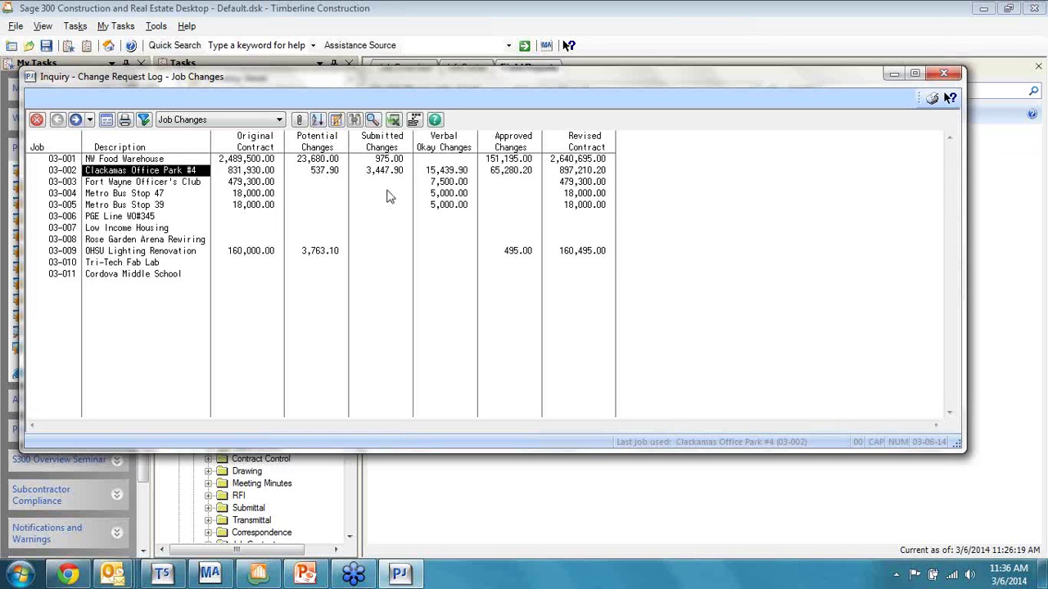
Step: Add a job Status column after Description in the Change Request Log
click(204, 144)
double_click(205, 145)
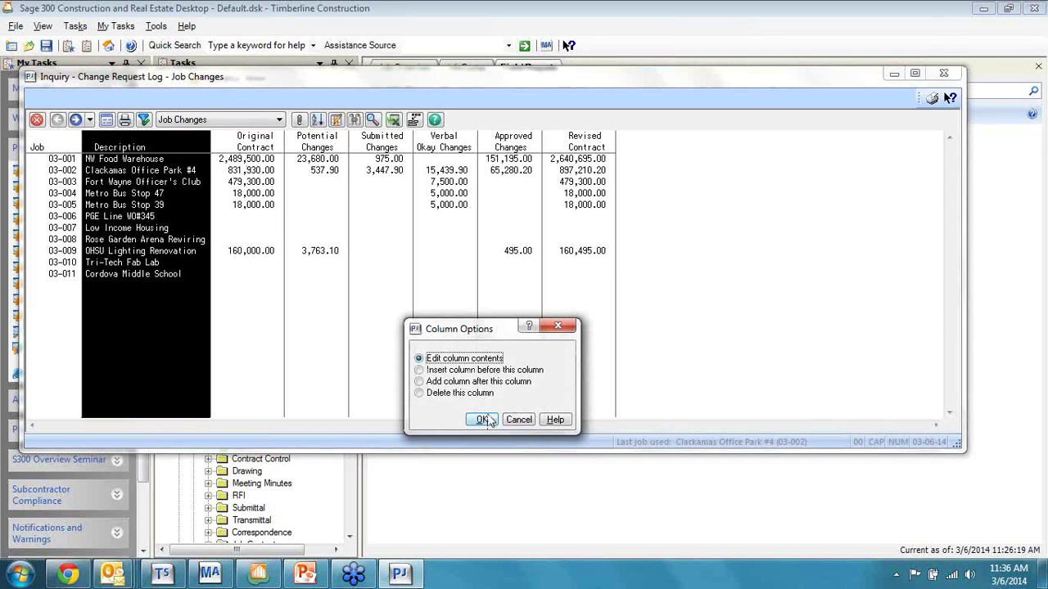
click(479, 381)
click(482, 419)
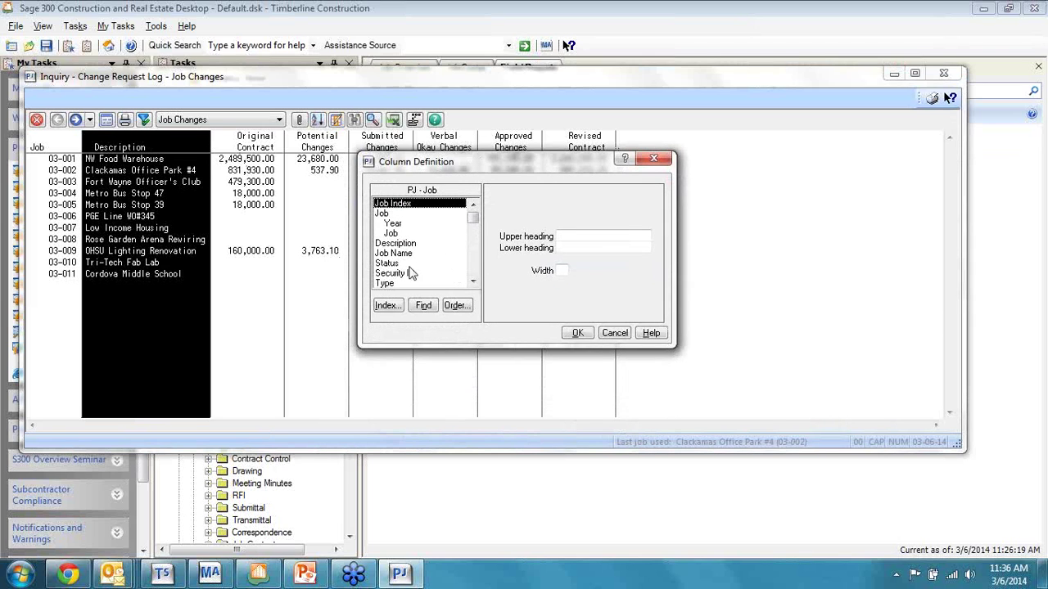
click(386, 263)
click(578, 333)
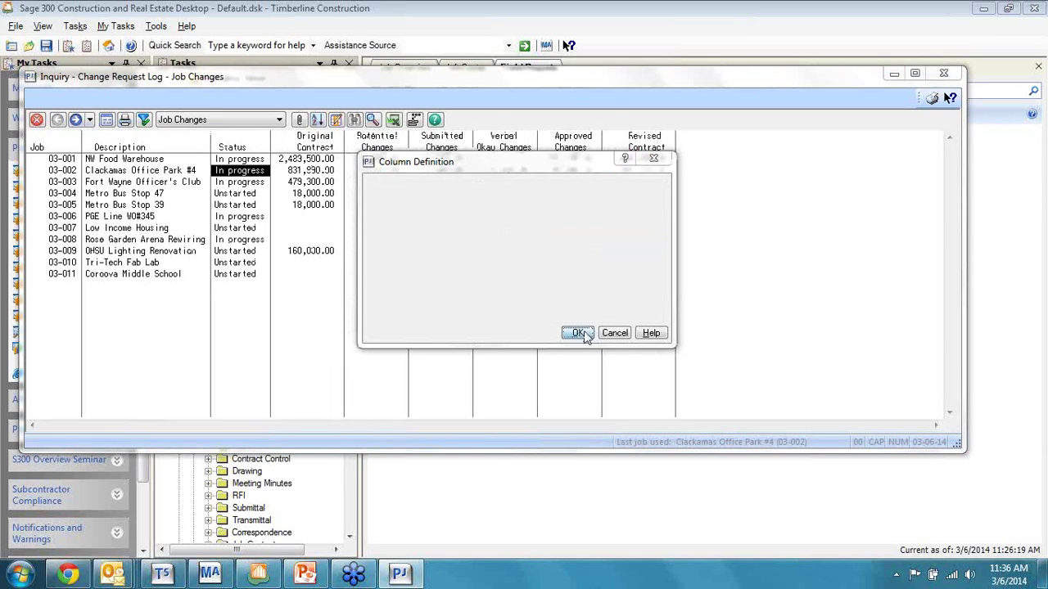
Step: Add a job Type column after Status and narrow it
double_click(264, 145)
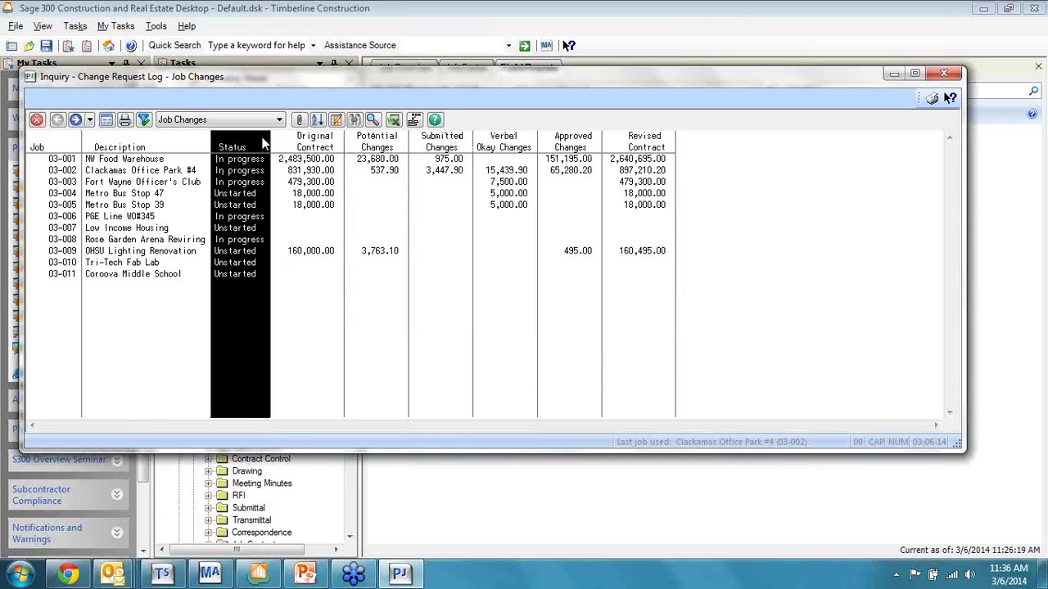
click(459, 380)
click(482, 418)
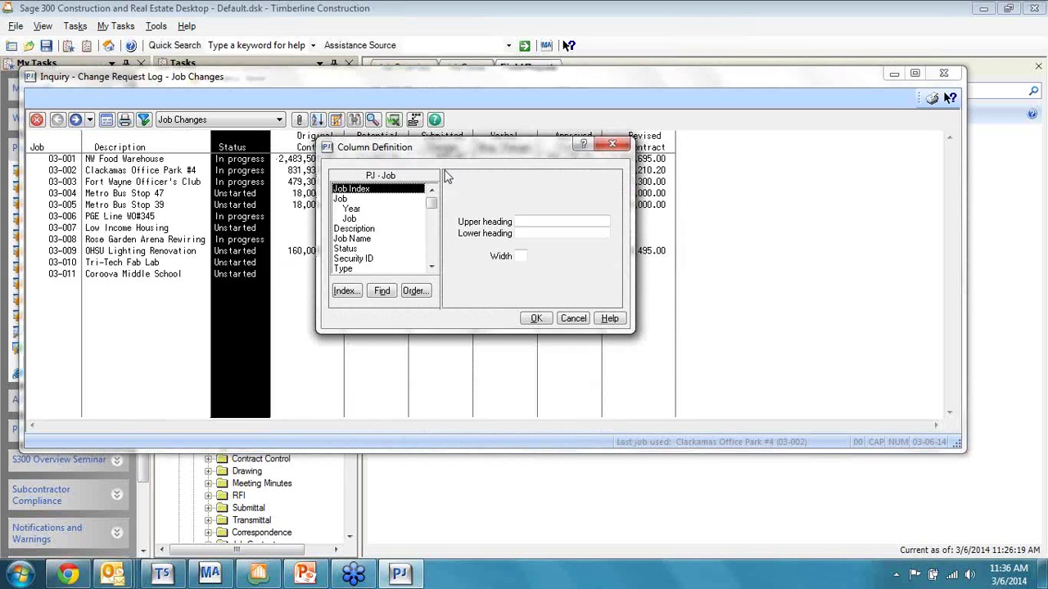
click(431, 267)
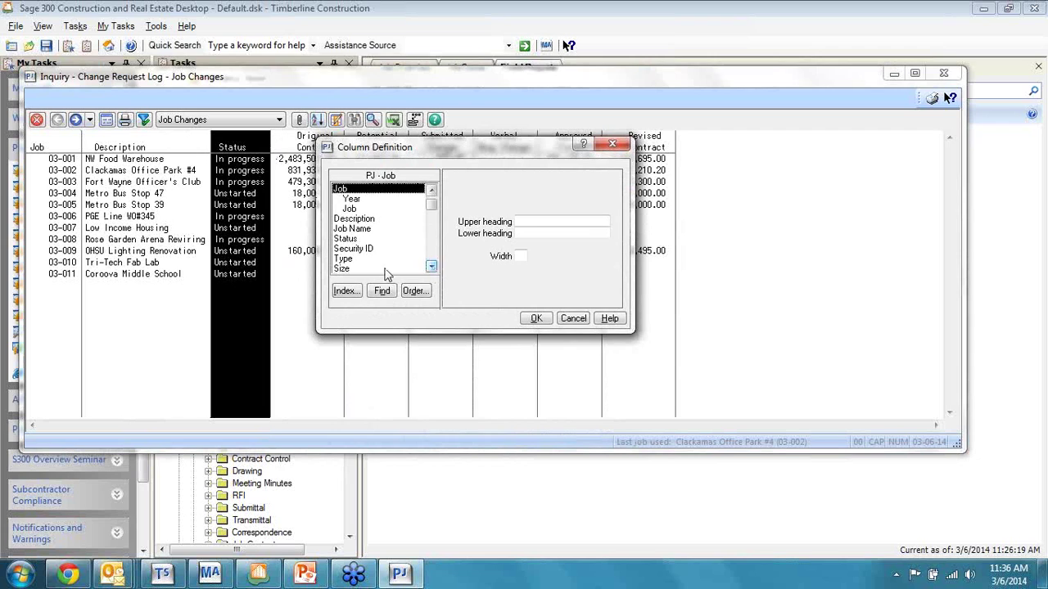
click(360, 259)
click(536, 318)
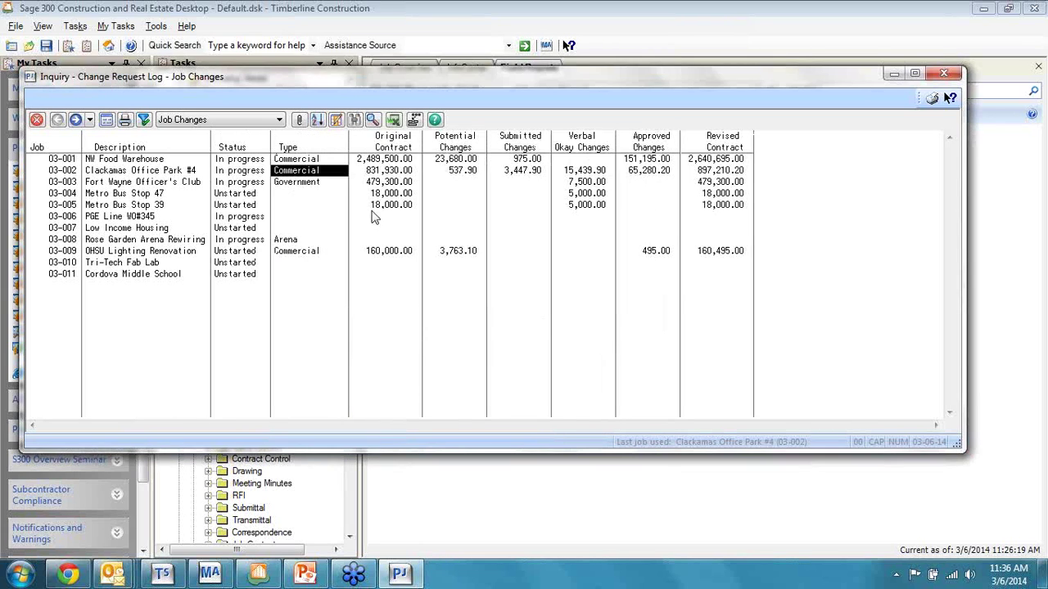
drag(354, 146, 335, 141)
Step: For job 03-002, add a Source Type column after Change Order, then close the inquiry
double_click(149, 171)
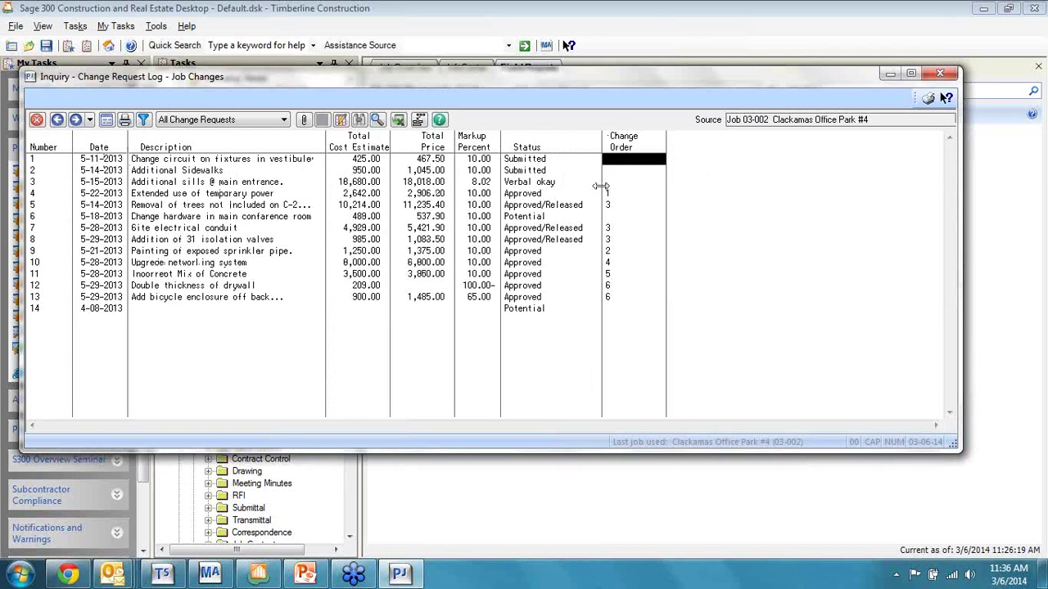
click(646, 146)
double_click(655, 153)
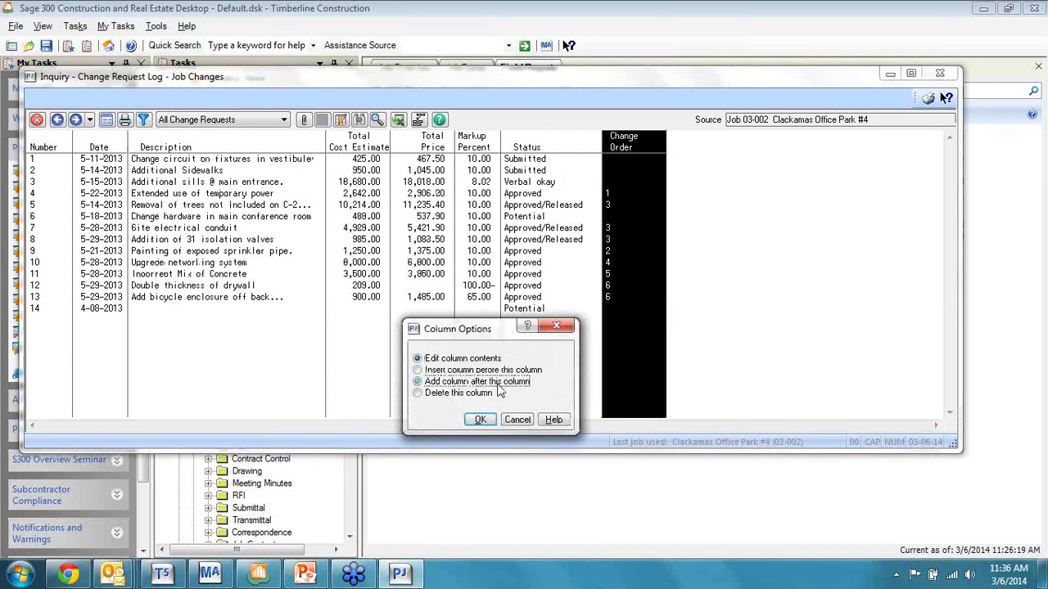
click(496, 381)
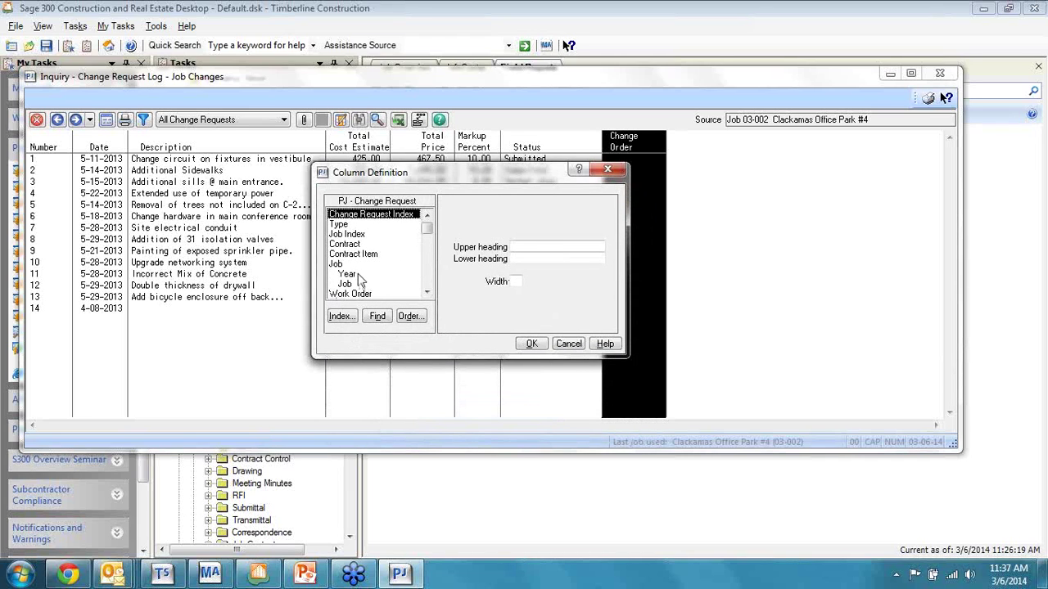
click(426, 293)
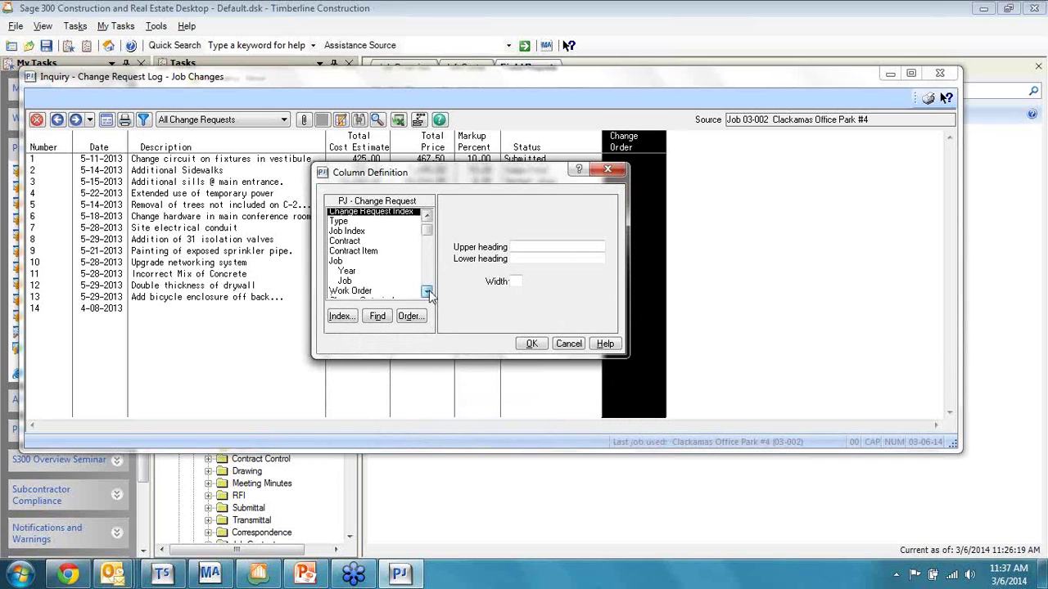
click(427, 293)
click(426, 293)
click(427, 292)
click(426, 292)
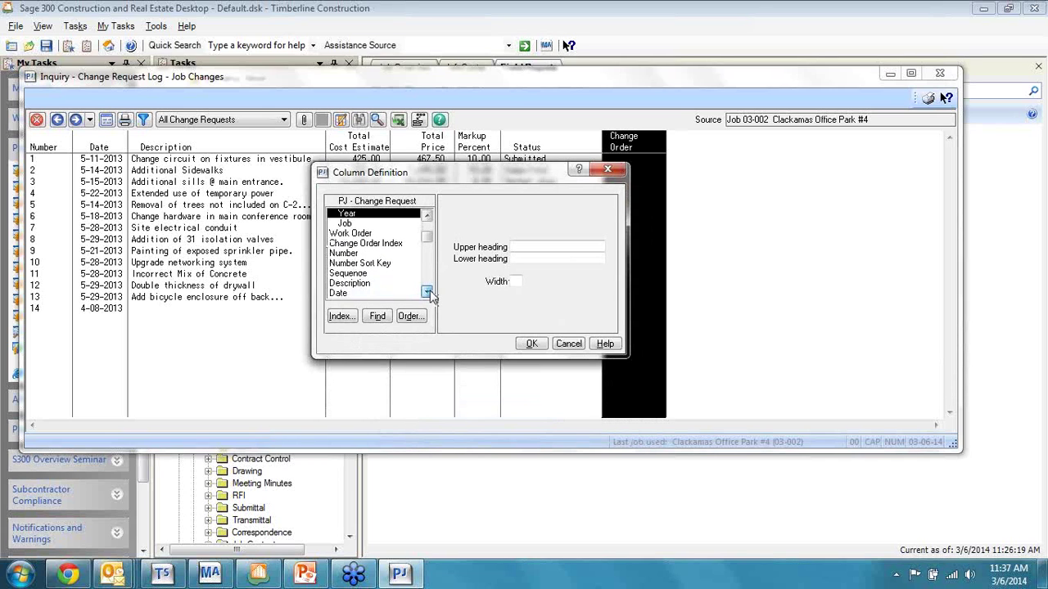
click(427, 293)
click(427, 292)
click(427, 292)
click(427, 292)
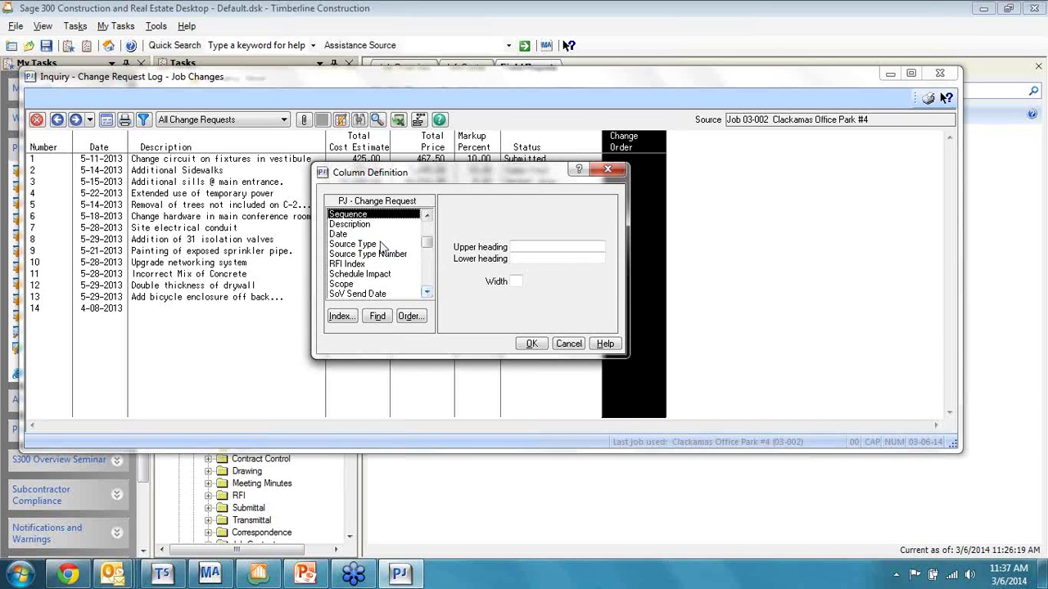
click(376, 245)
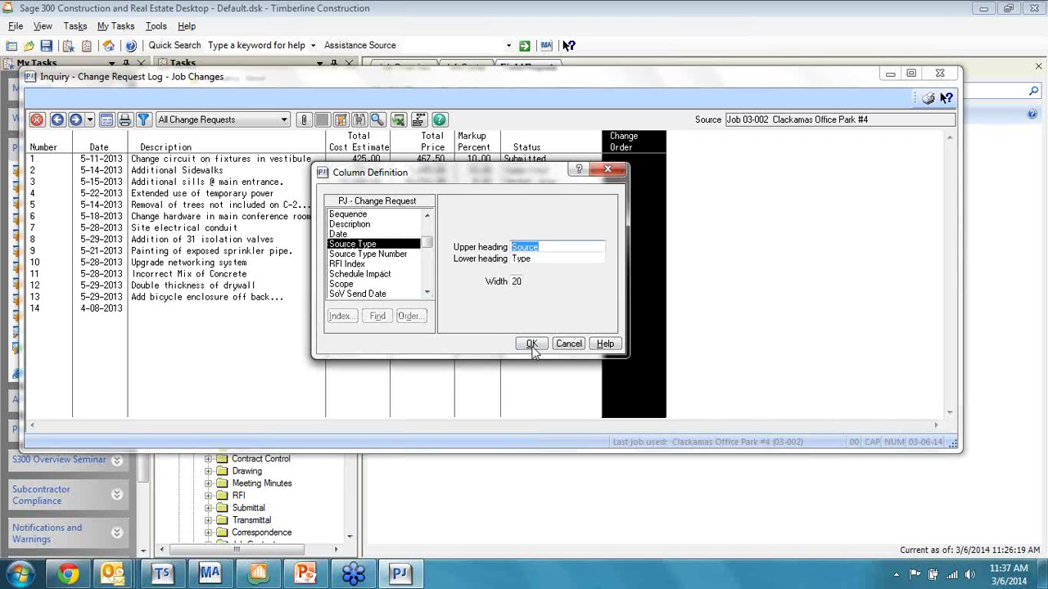
click(531, 344)
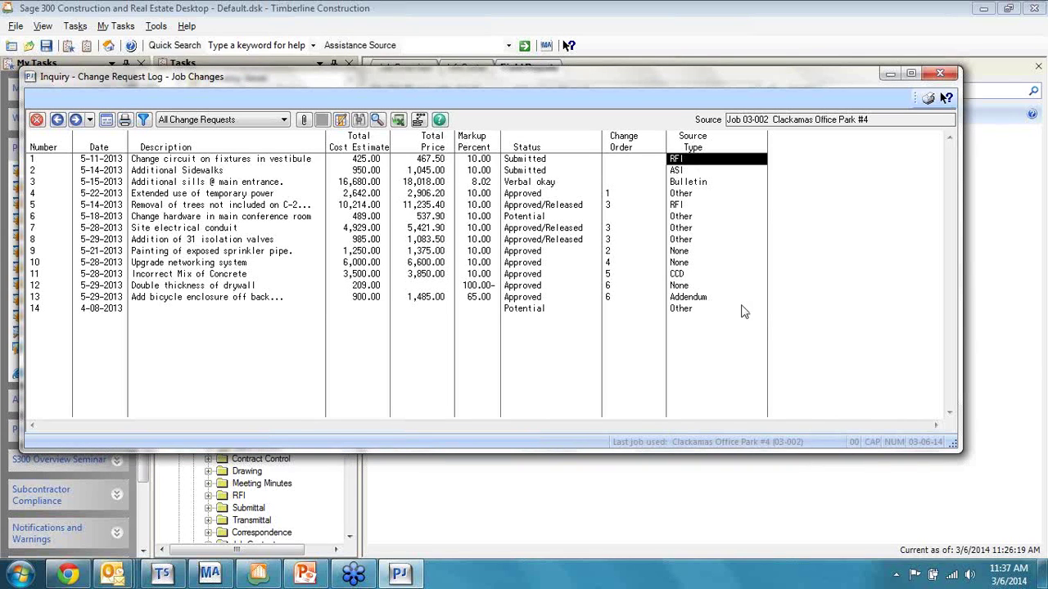
click(37, 119)
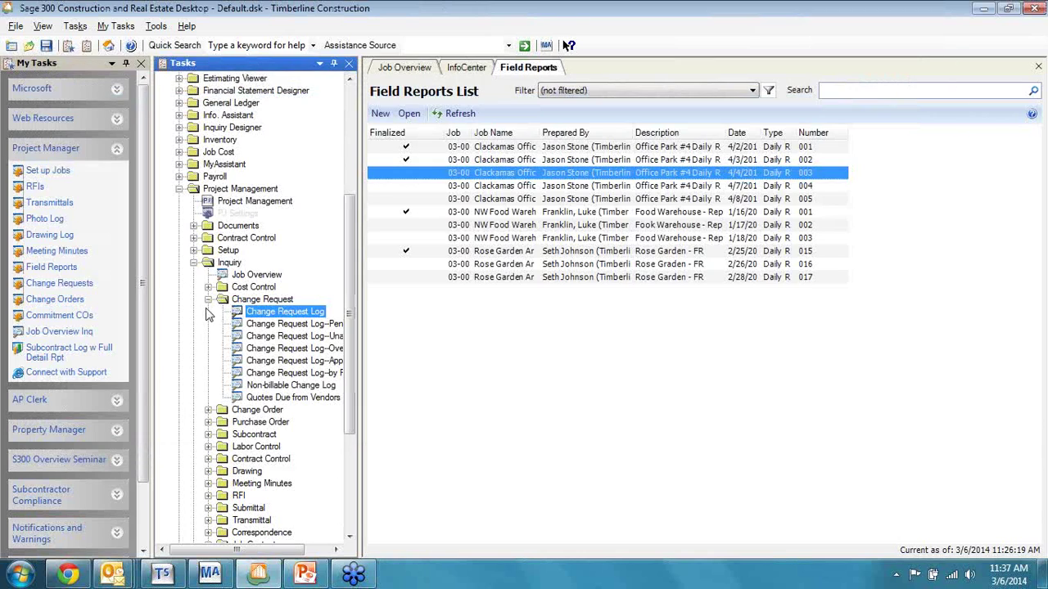
Step: Collapse Inquiry, close the Tasks pane, and start a Commitment CO for Clackamas Office Park #4
click(193, 263)
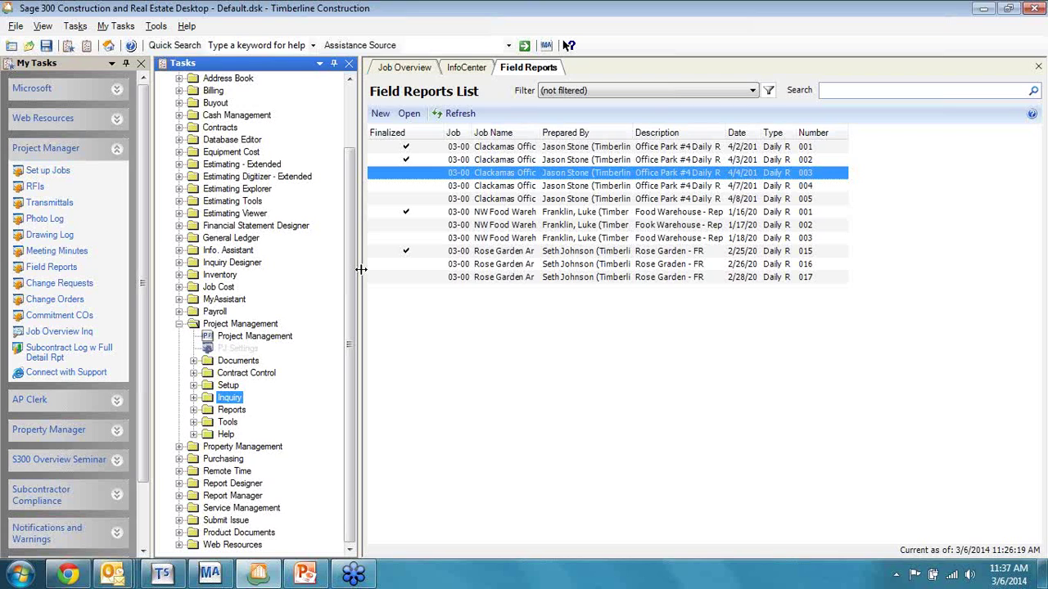
click(348, 63)
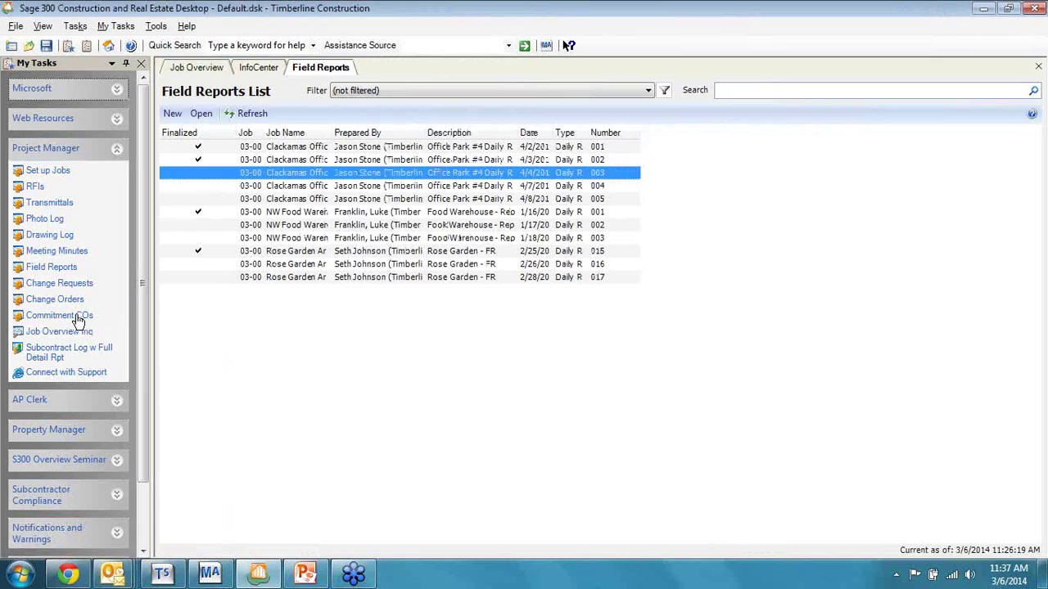
click(78, 318)
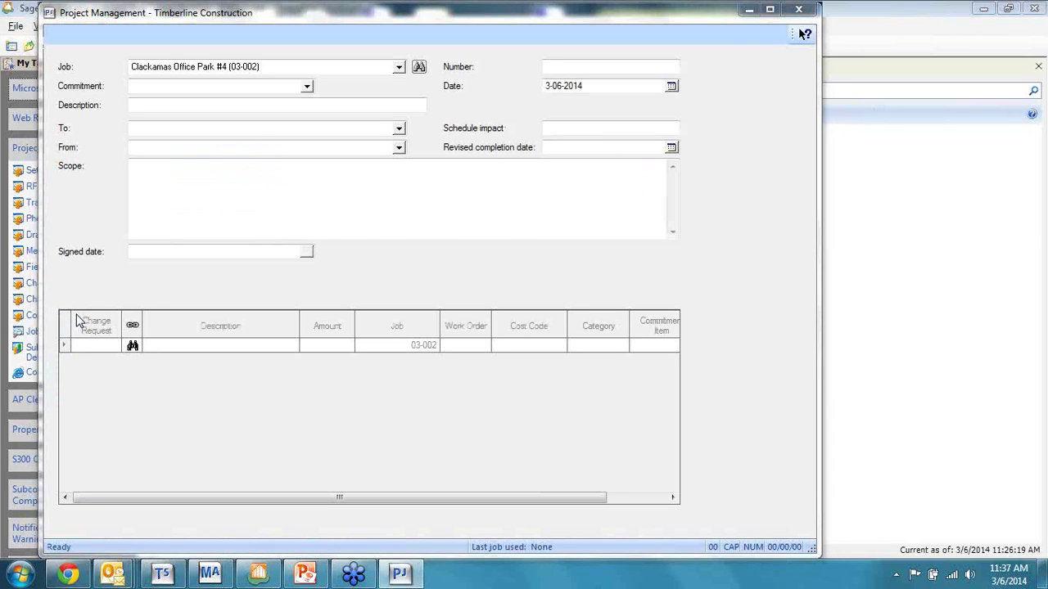
Step: Search for commitment change orders on commitment 2321 Sand & Gravel
click(449, 367)
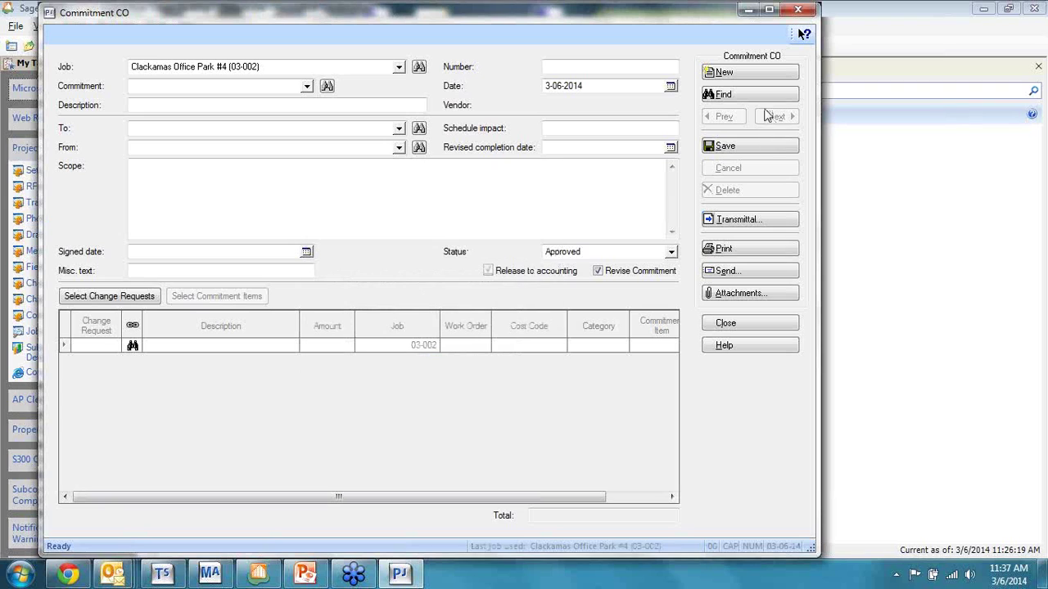
click(763, 100)
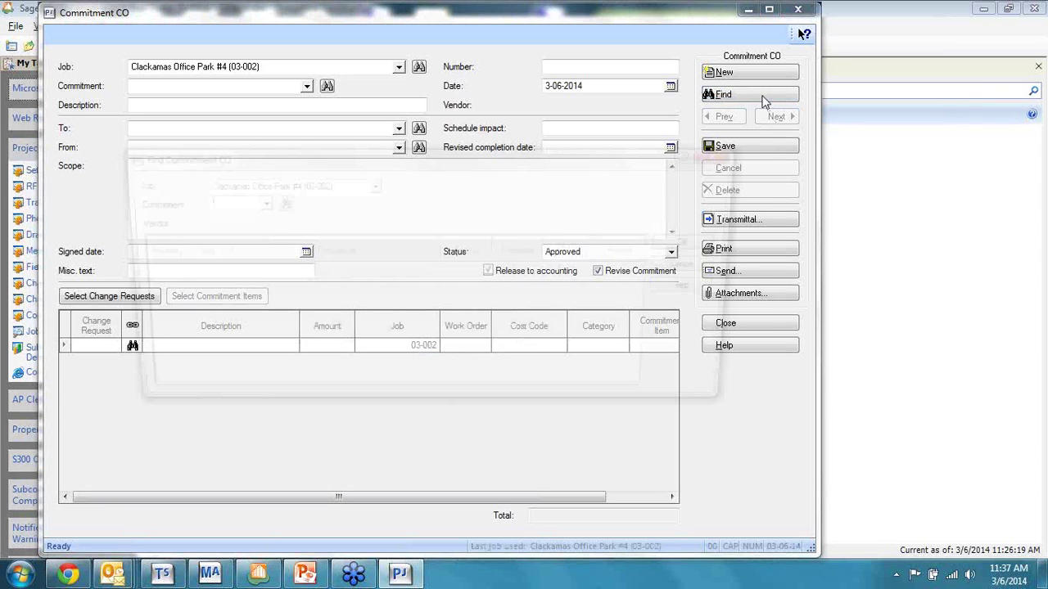
click(255, 203)
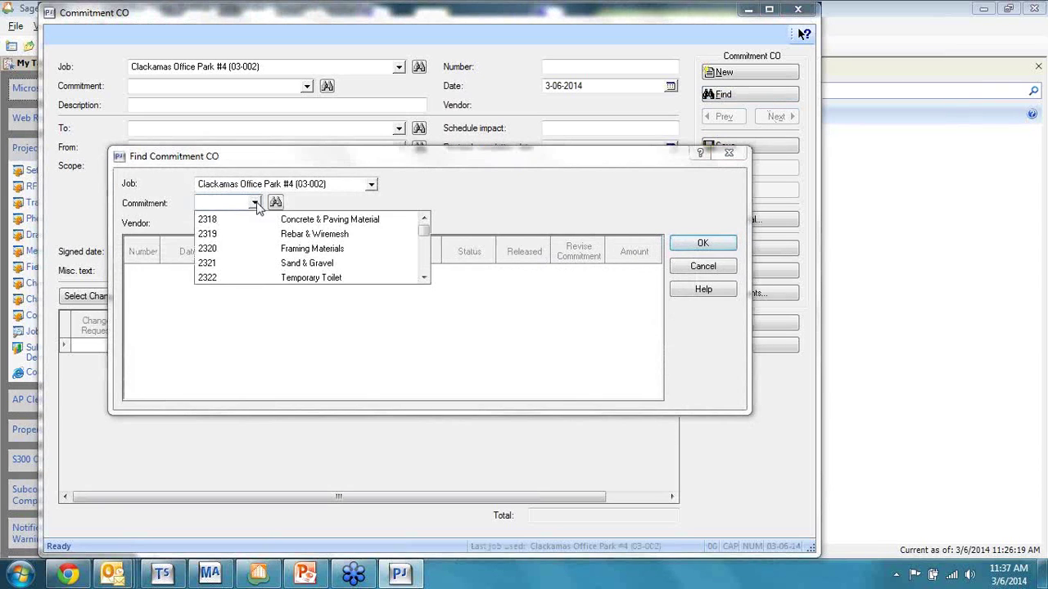
click(267, 266)
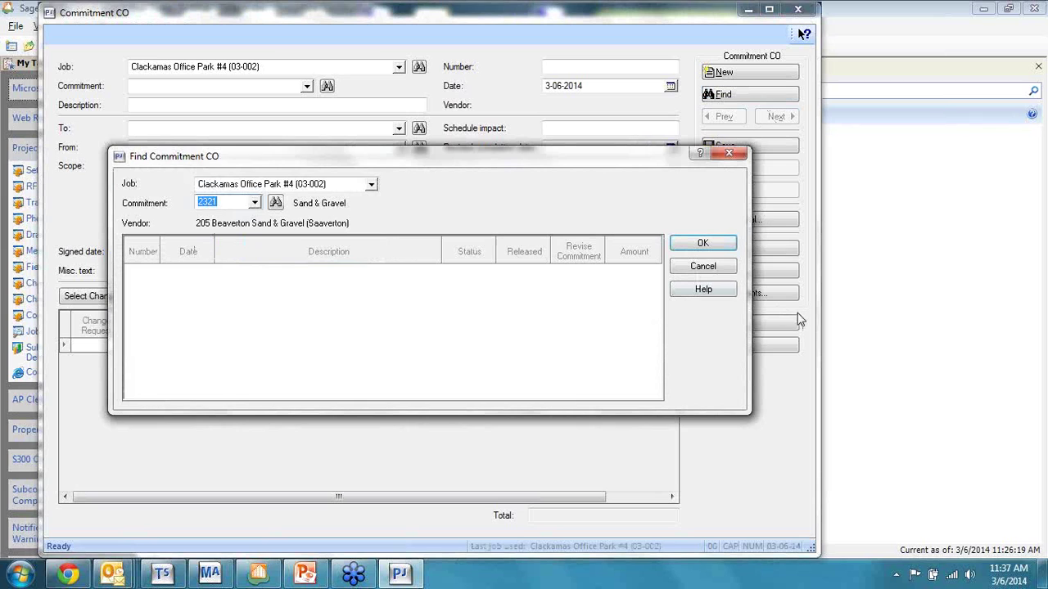
click(713, 247)
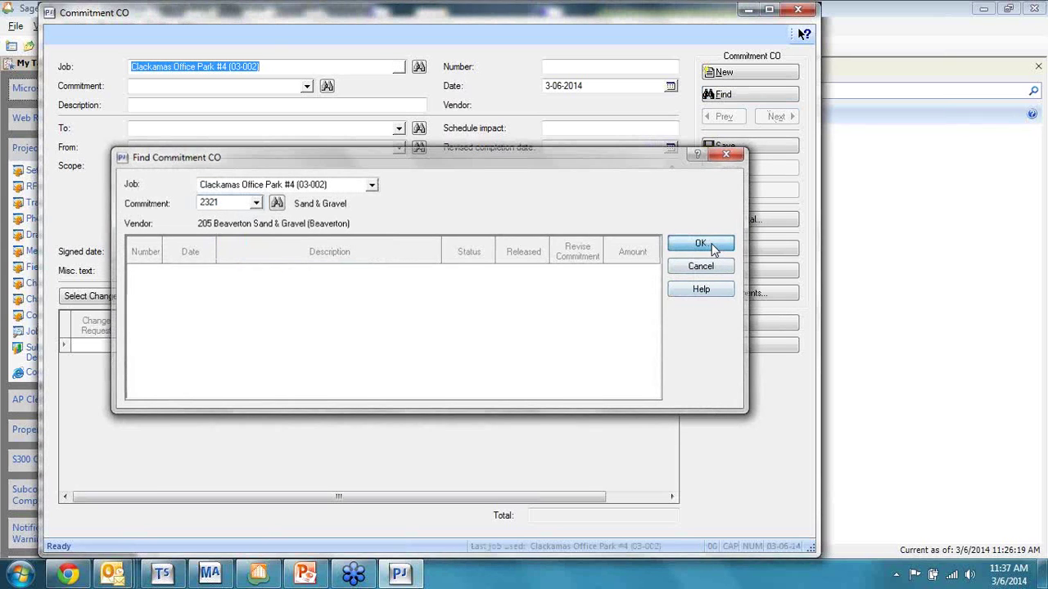
Step: Enter commitment 2318 for NW Concrete, skip change request selection, and discard Commitment CO 3 unsaved
click(206, 89)
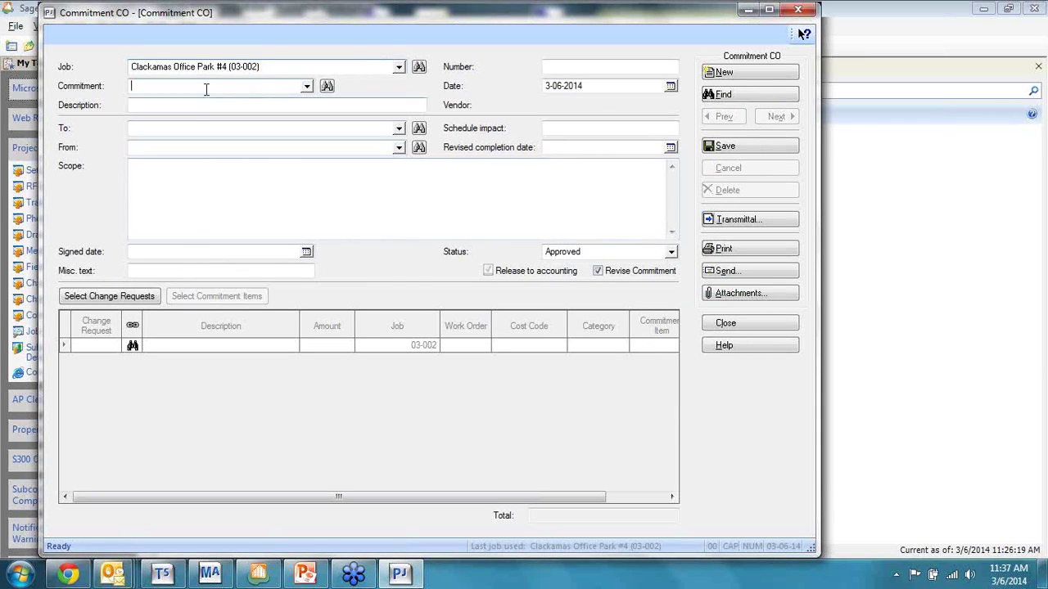
text(2318)
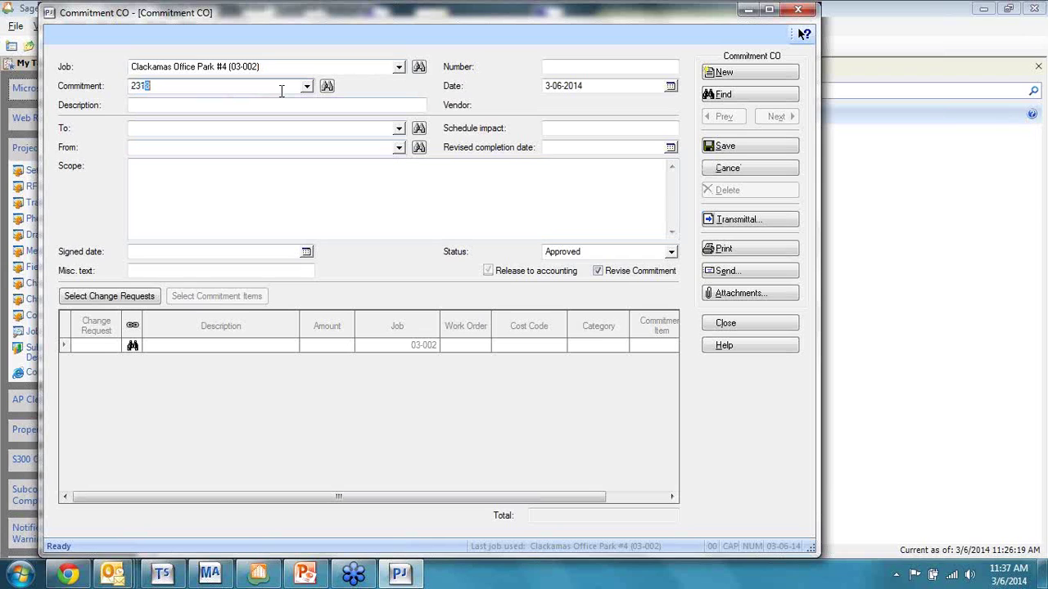
key(Tab)
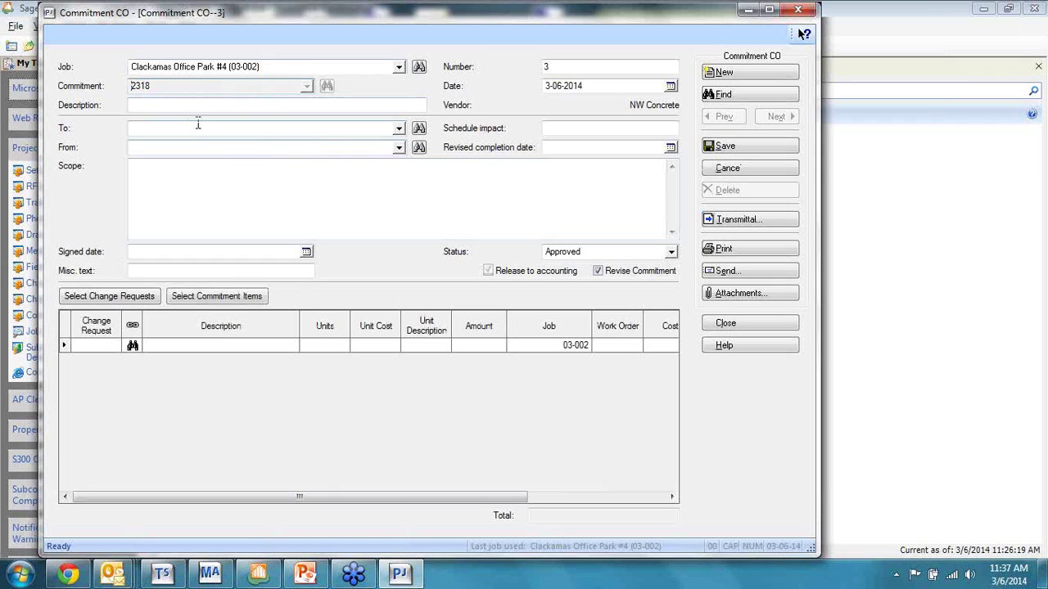
click(157, 132)
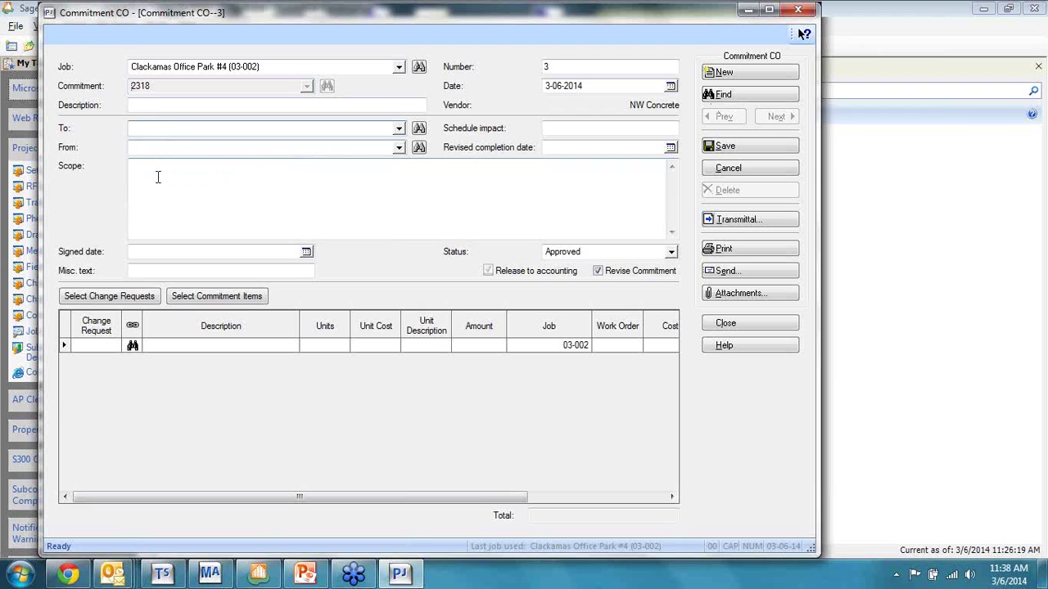
click(126, 300)
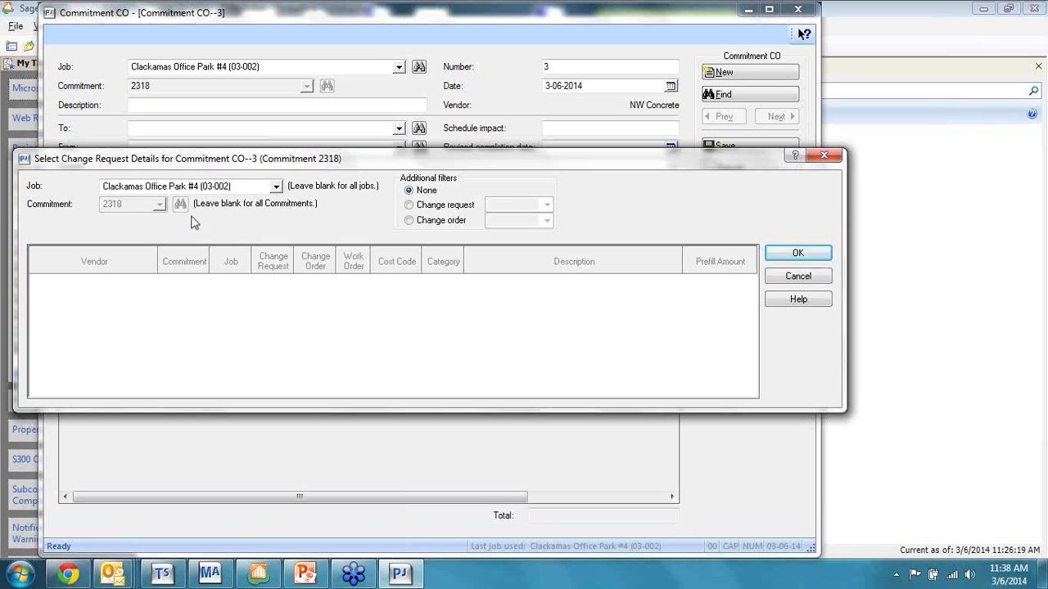
click(798, 277)
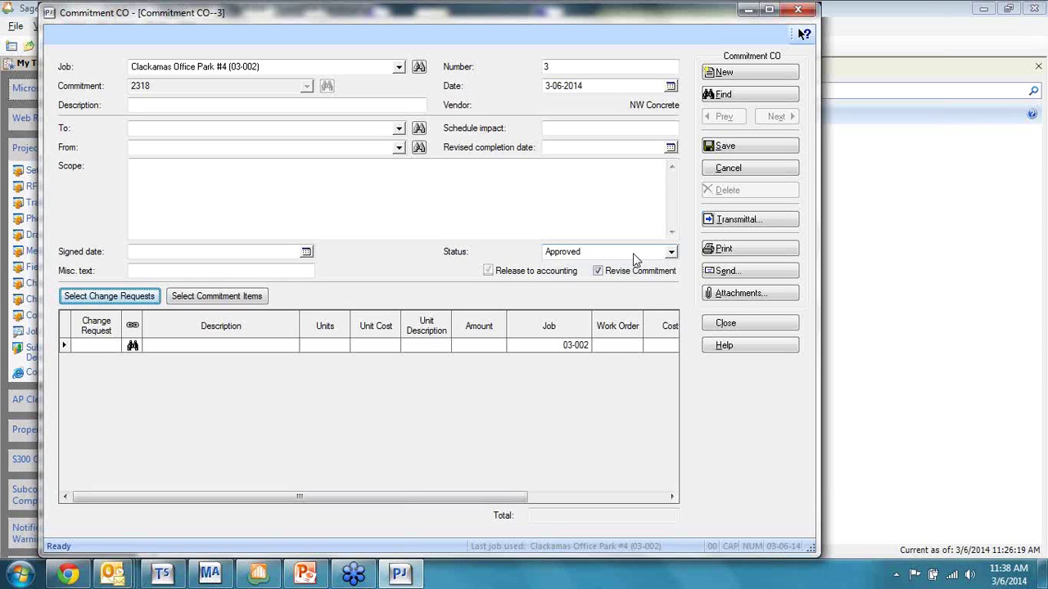
click(761, 324)
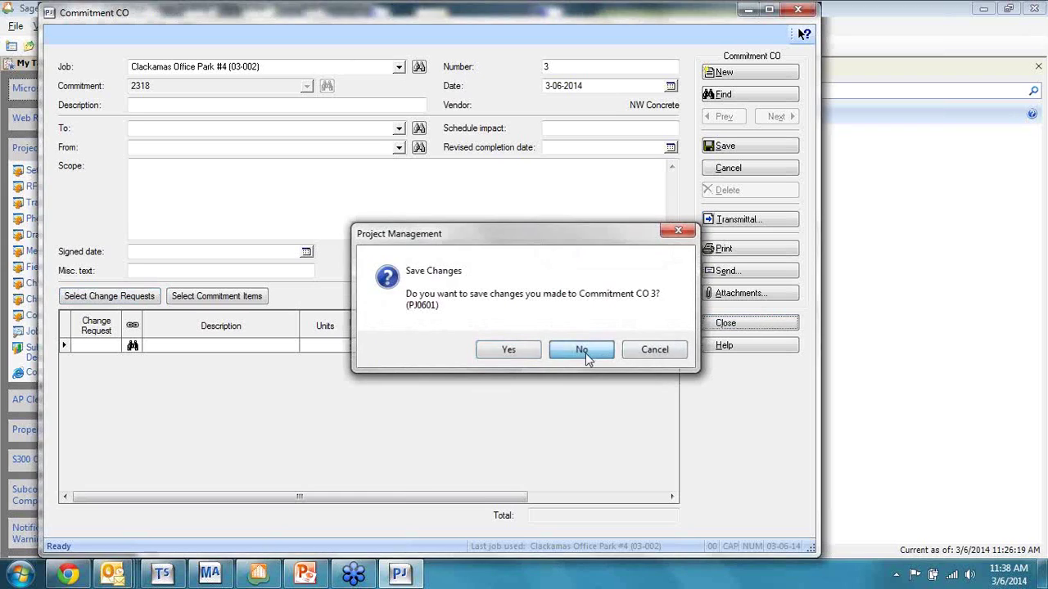
click(585, 353)
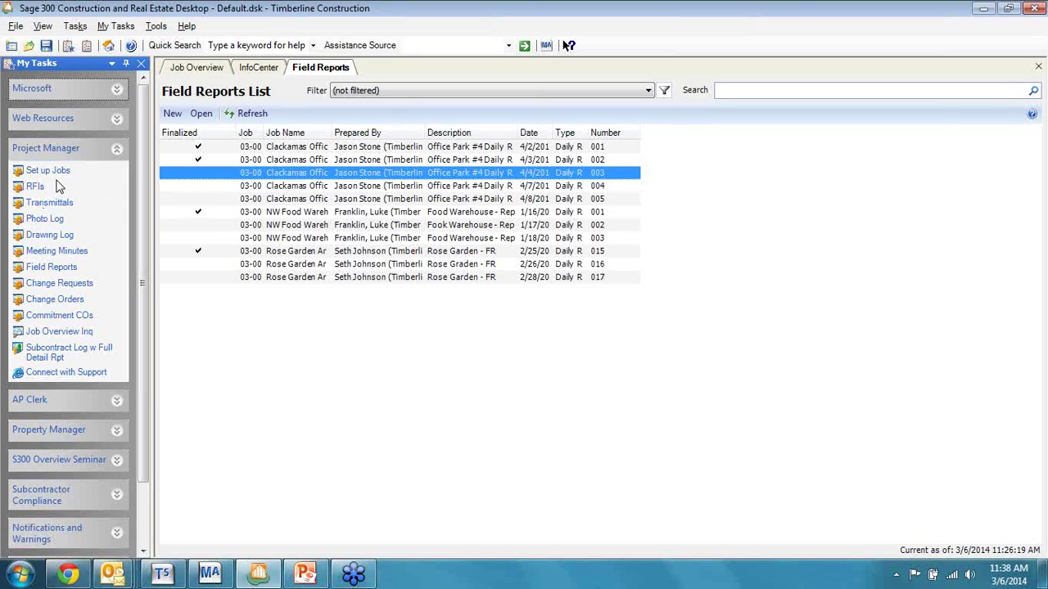
Step: Minimize the Sage 300 desktop to reveal the MyAssistant gadget showing To Do: 2
click(981, 8)
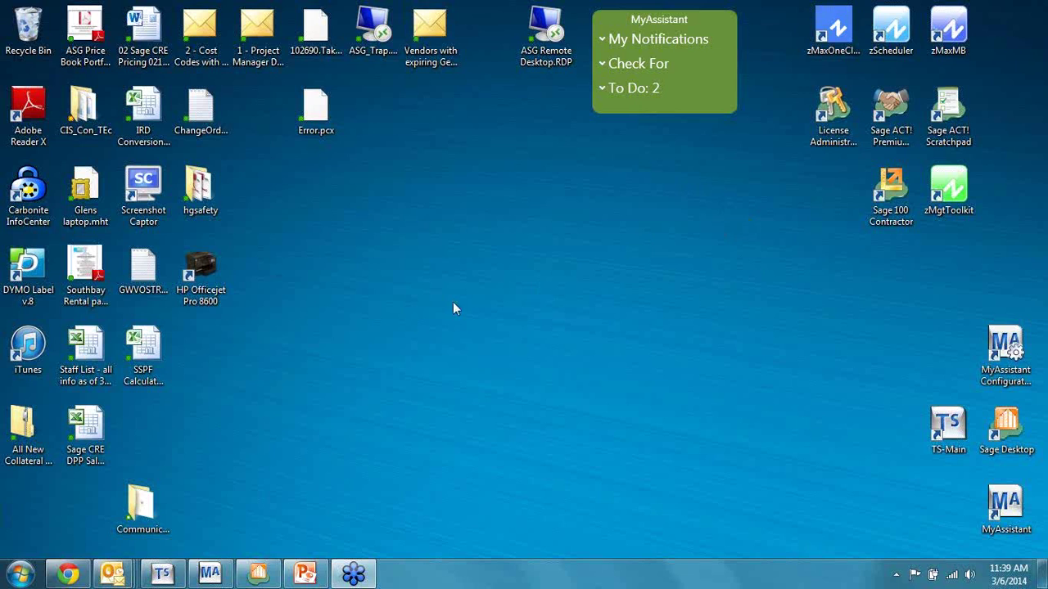
Step: In MyAssistant Designer, select the Job Cost task 'Cost Codes over budget' with 27 notifications
click(209, 573)
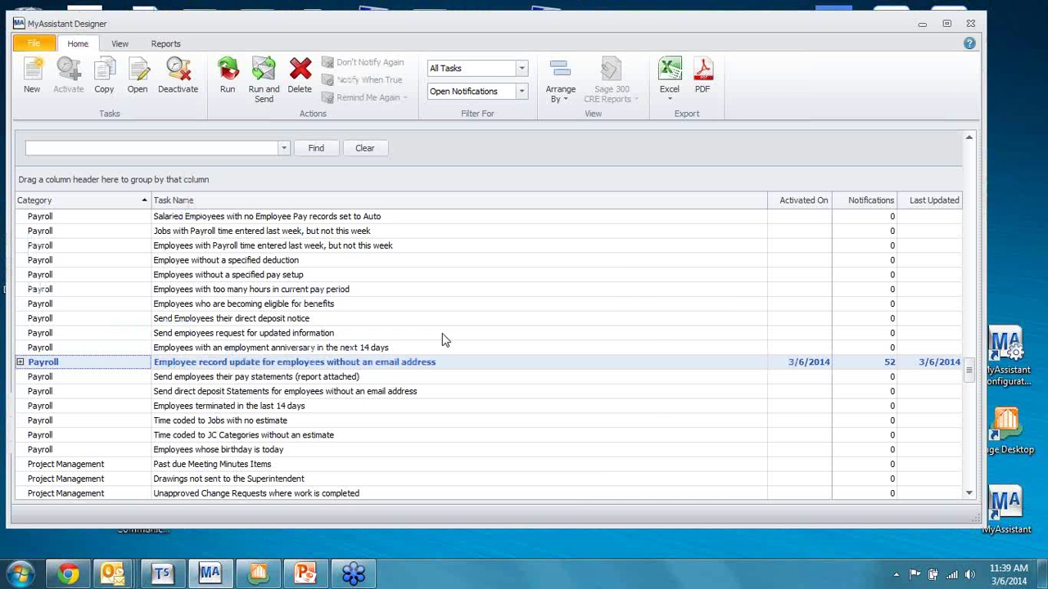
scroll(969, 372, up, 3)
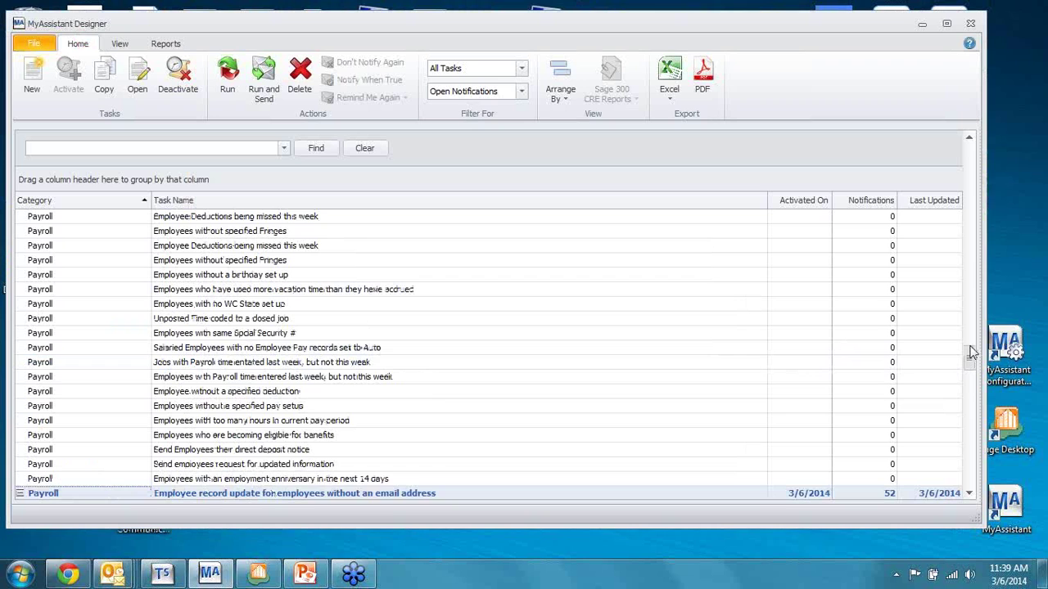
drag(971, 352, 982, 147)
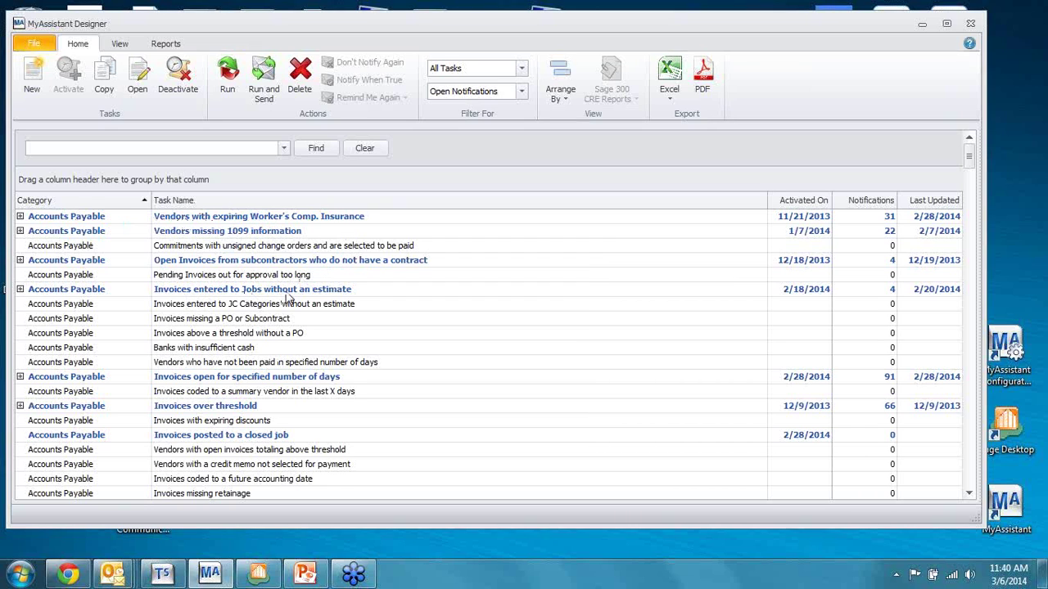
scroll(347, 272, down, 1)
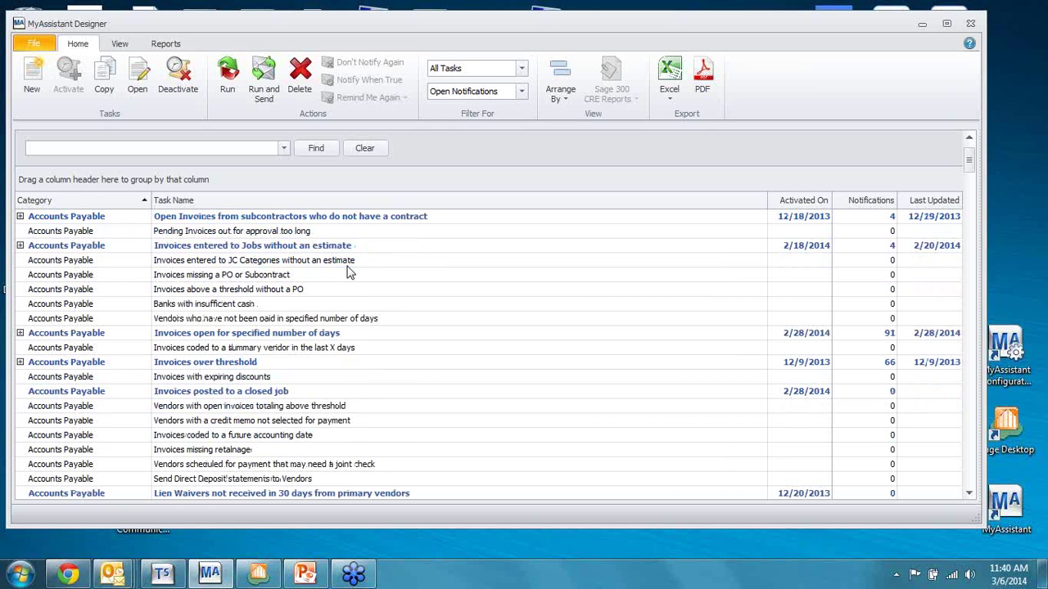
scroll(347, 272, down, 2)
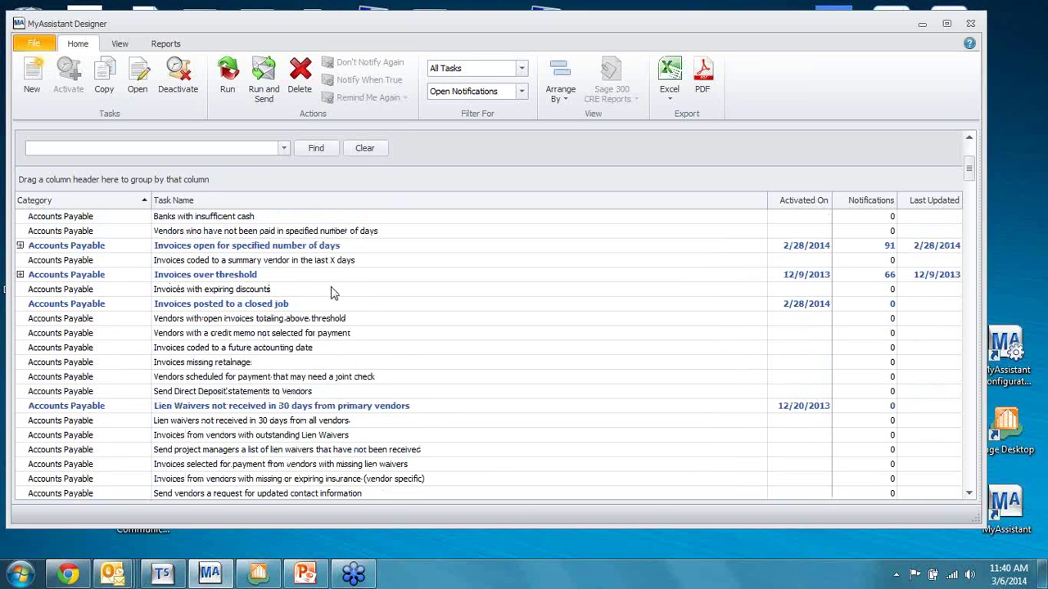
scroll(337, 293, down, 1)
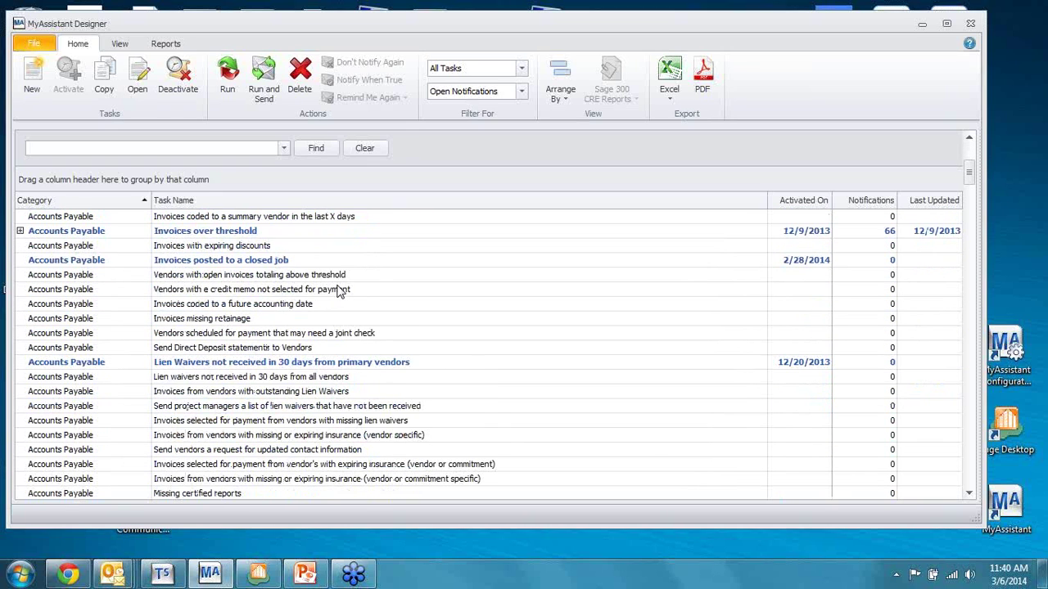
scroll(340, 292, down, 2)
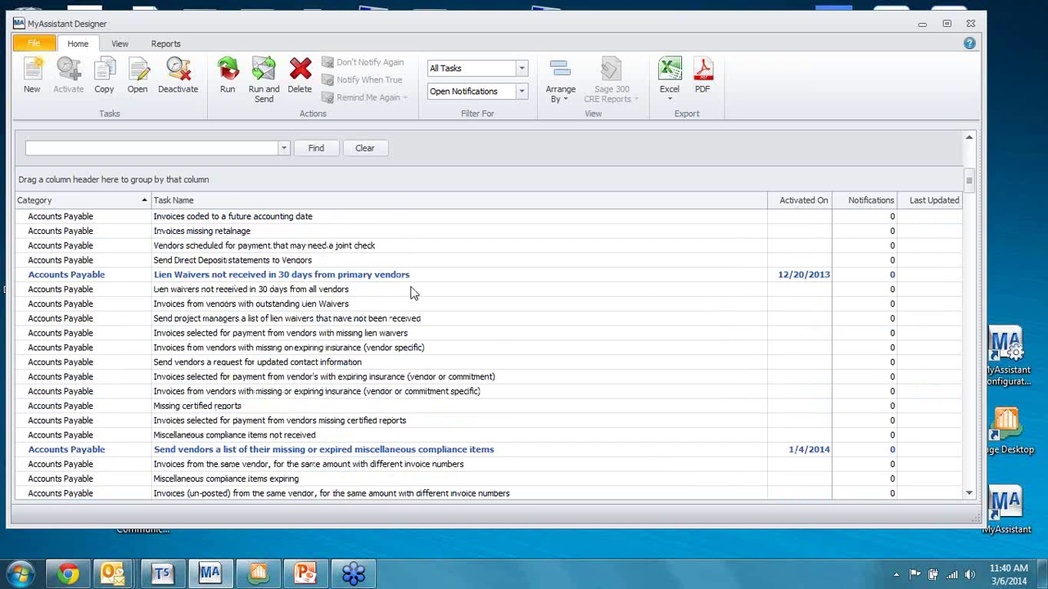
scroll(423, 290, down, 1)
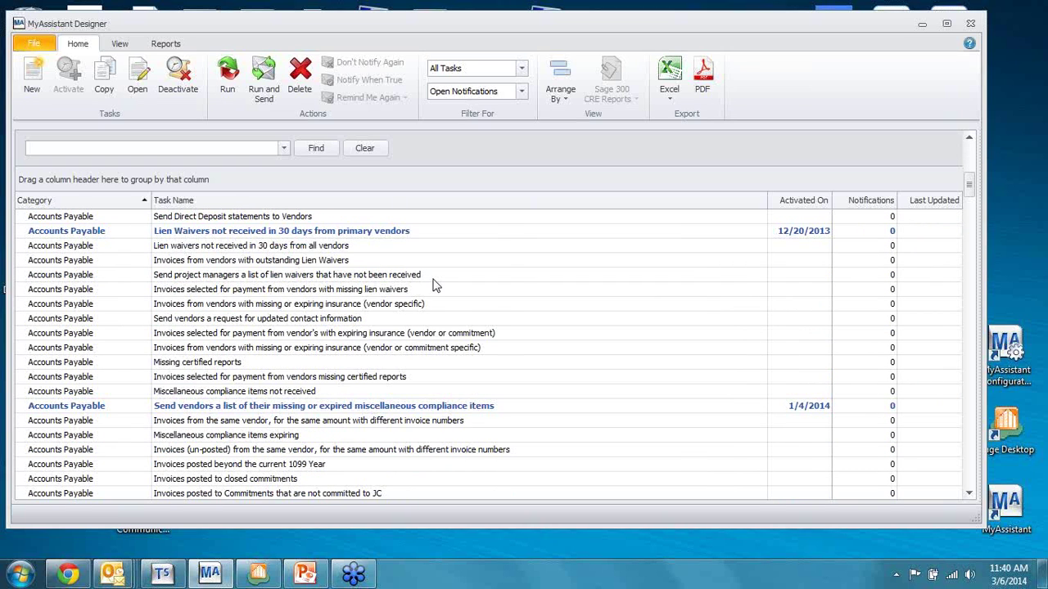
scroll(434, 286, down, 6)
scroll(291, 287, down, 4)
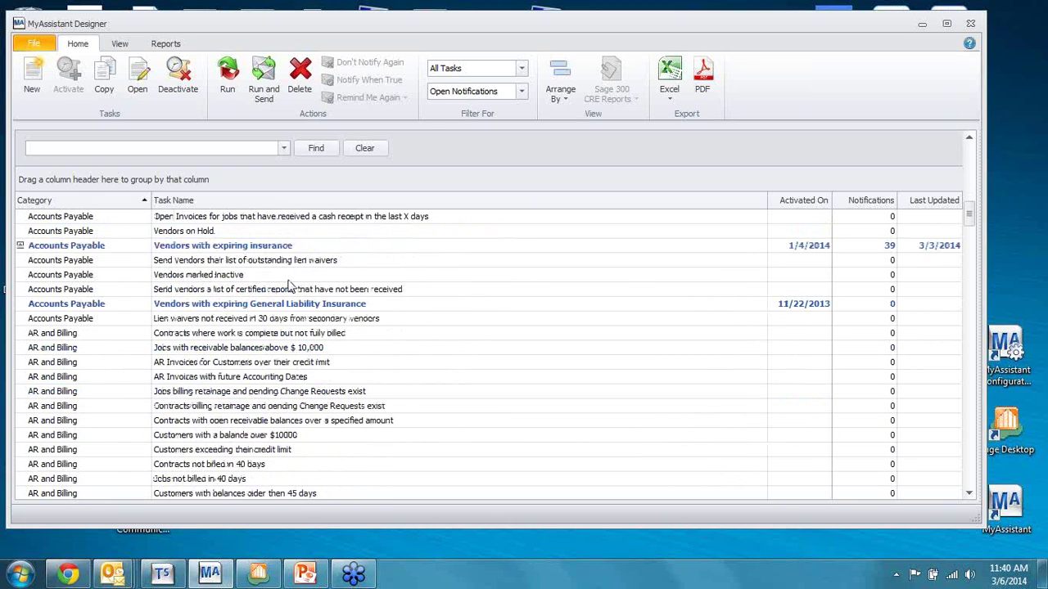
scroll(288, 285, down, 7)
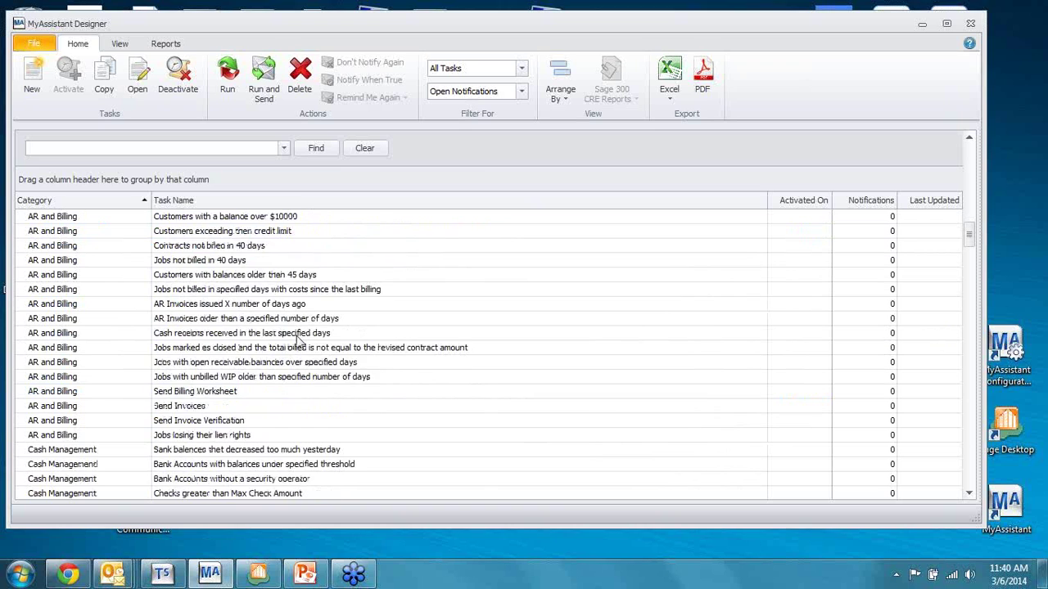
scroll(319, 319, down, 7)
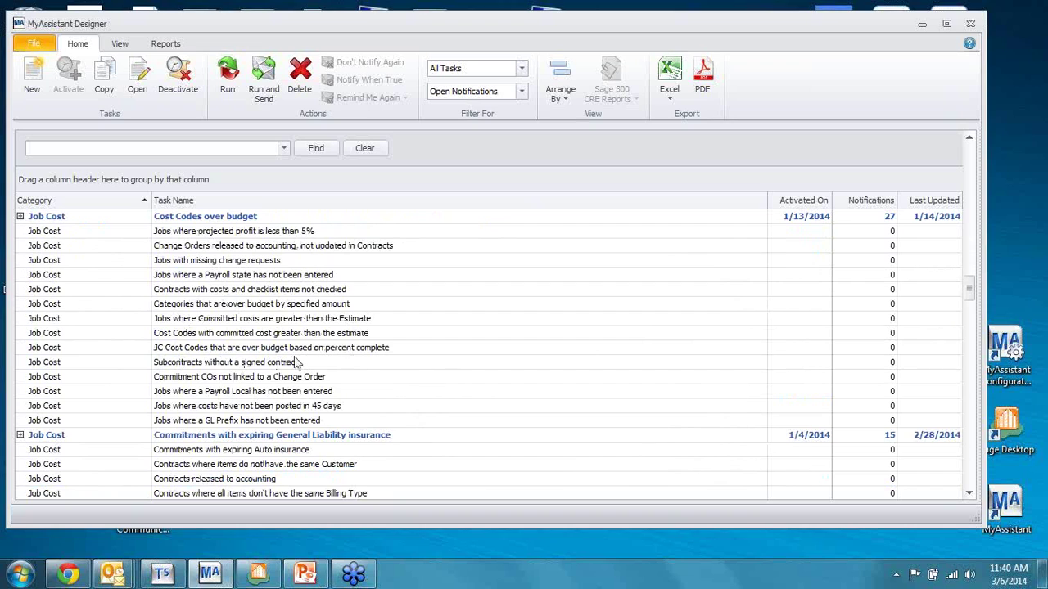
click(260, 336)
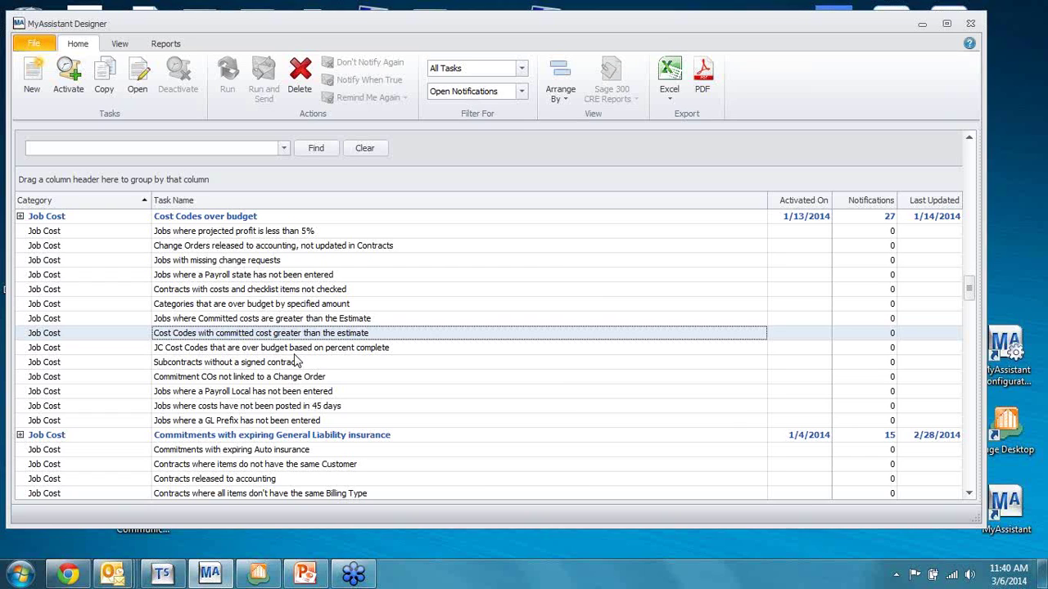
Step: Browse Project Management tasks: PJ Jobs with too many open RFIs, Jobs missing a Daily Report, RFIs answered in the last X days
scroll(296, 362, down, 1)
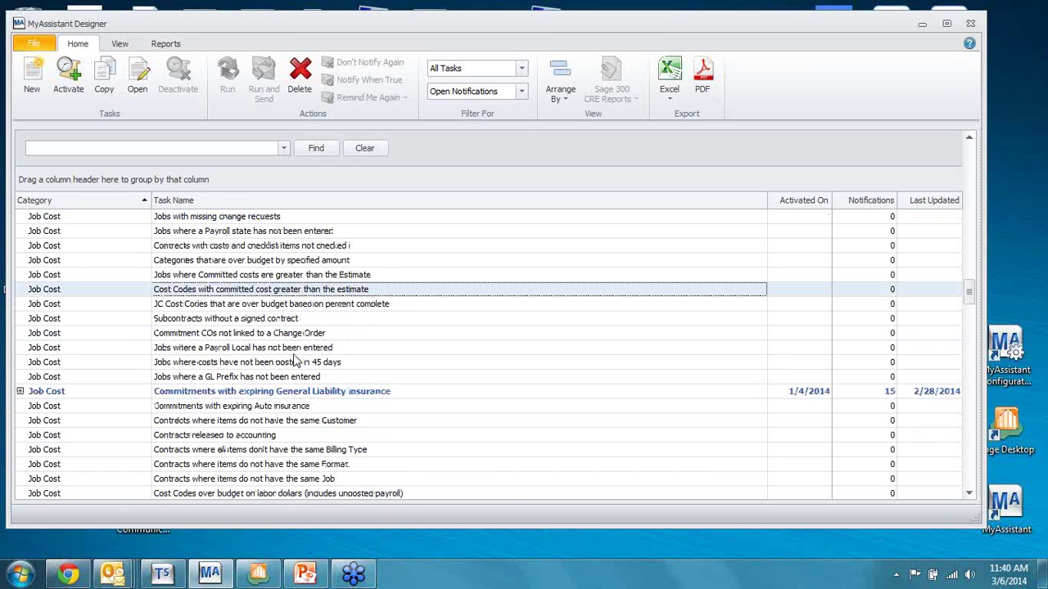
scroll(296, 362, down, 1)
scroll(297, 362, down, 10)
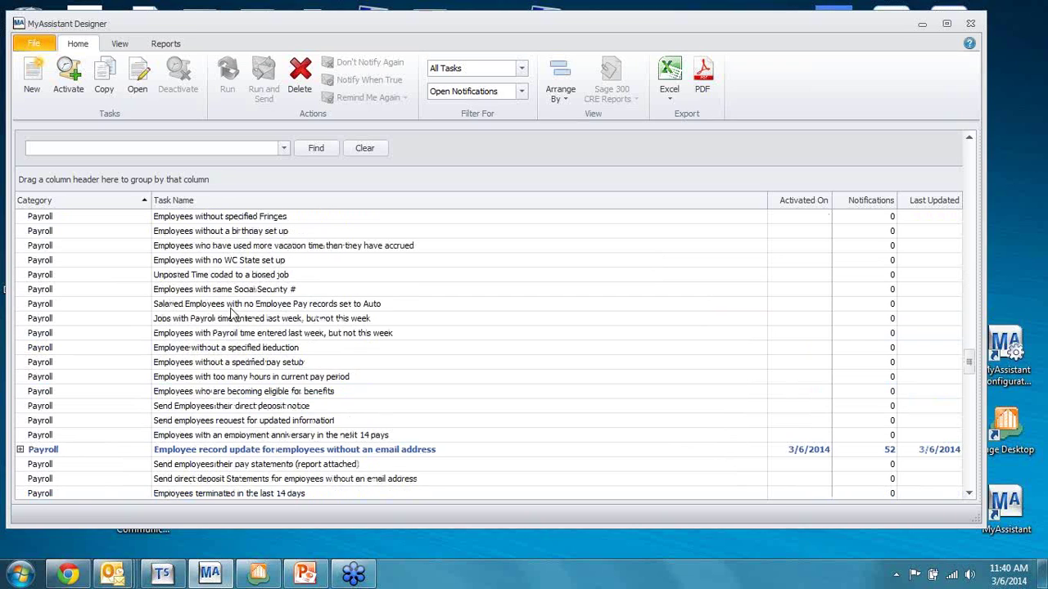
scroll(231, 315, down, 7)
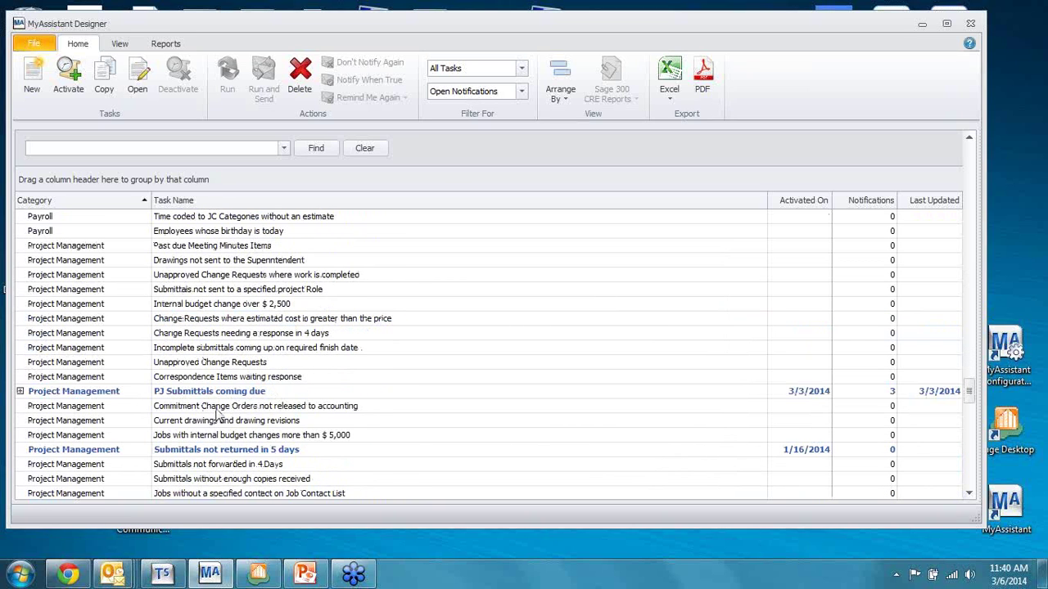
scroll(233, 409, down, 1)
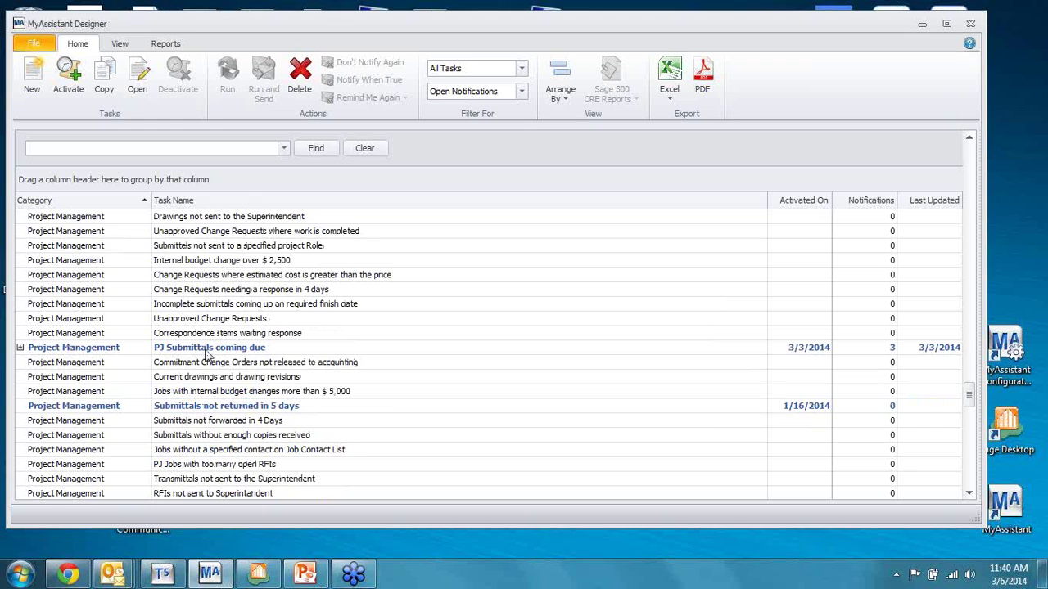
scroll(220, 408, down, 2)
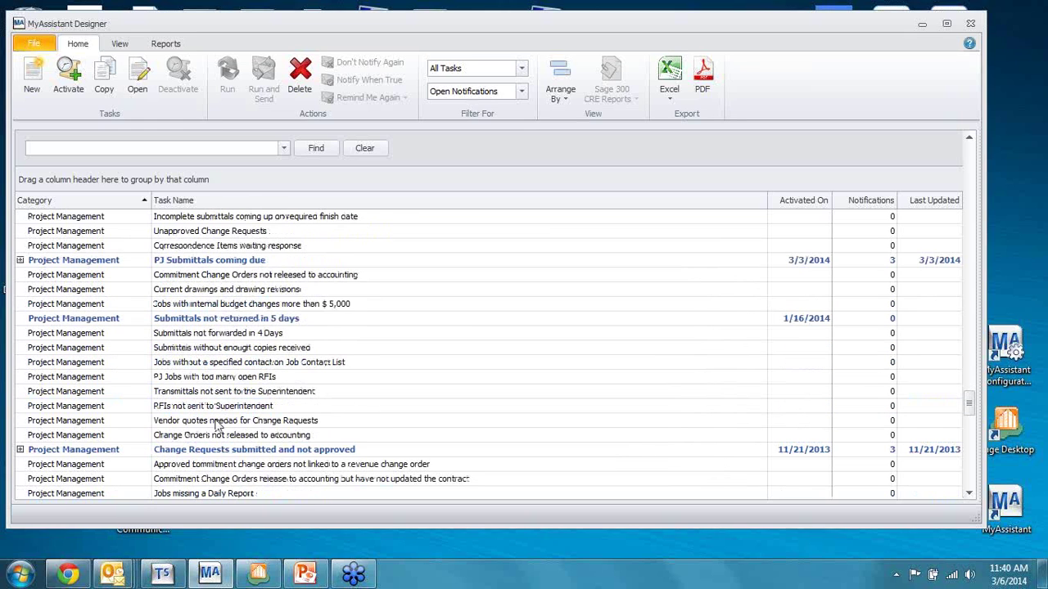
scroll(242, 424, down, 1)
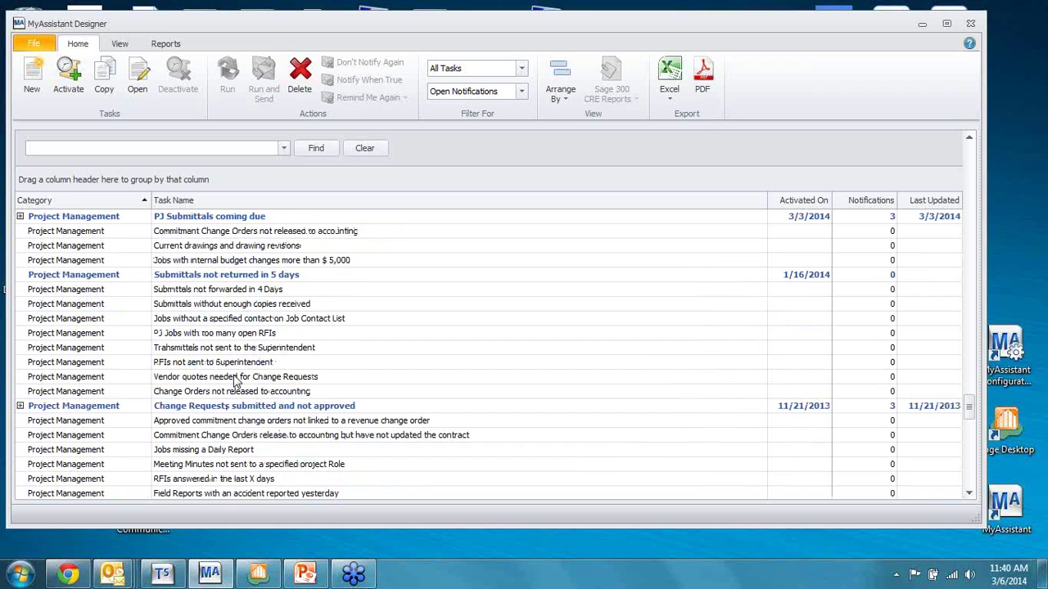
click(218, 334)
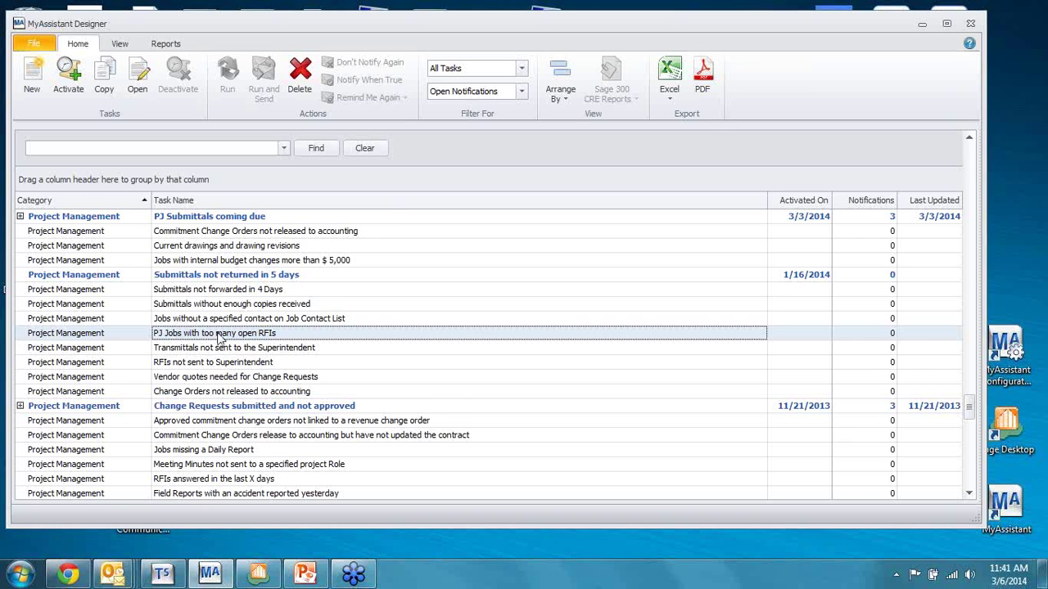
scroll(220, 339, down, 1)
scroll(220, 339, down, 1)
click(245, 365)
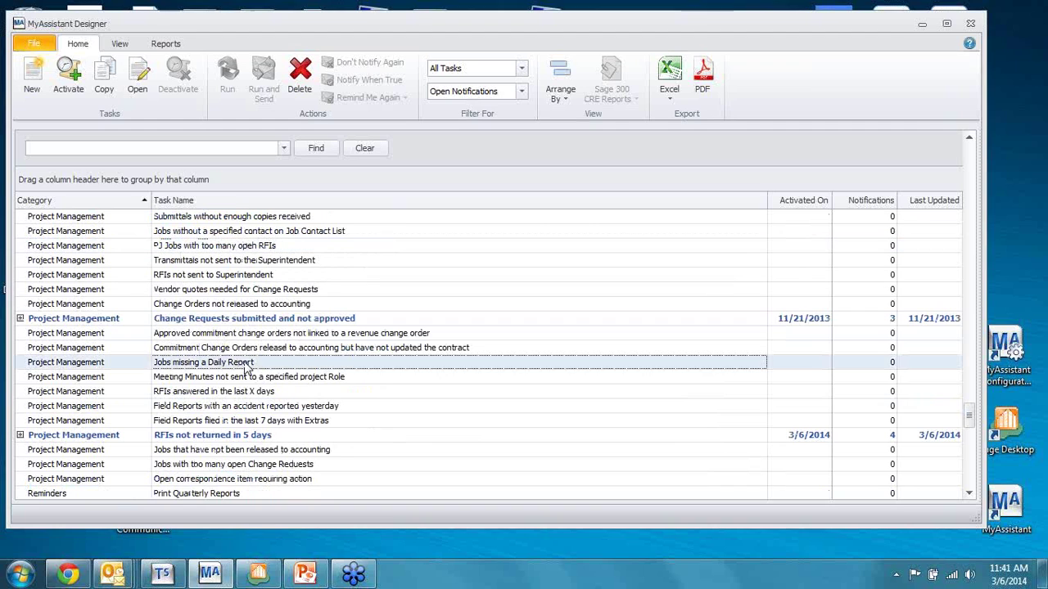
scroll(278, 384, down, 1)
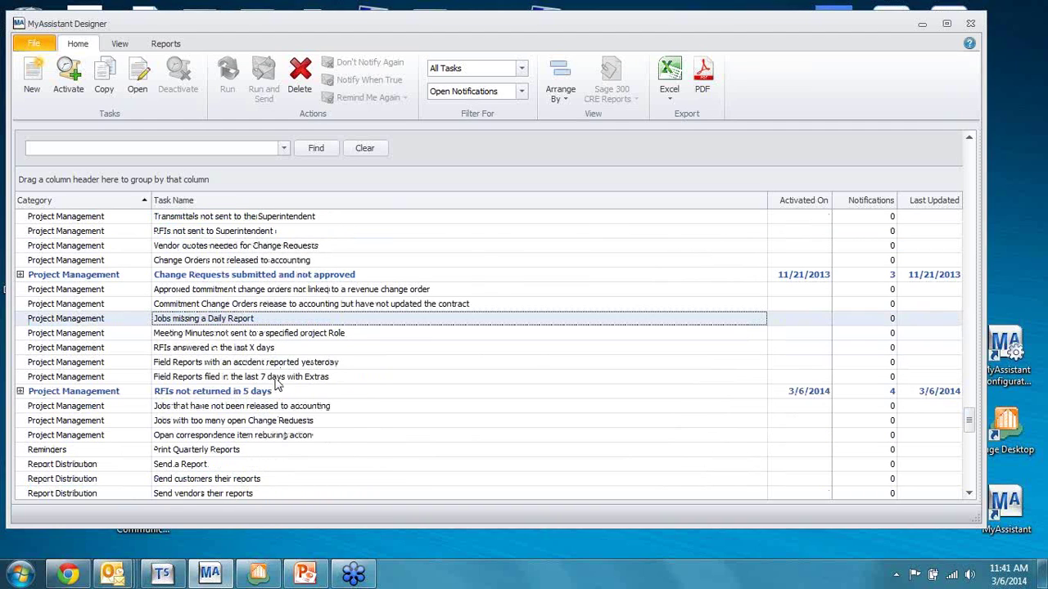
click(238, 348)
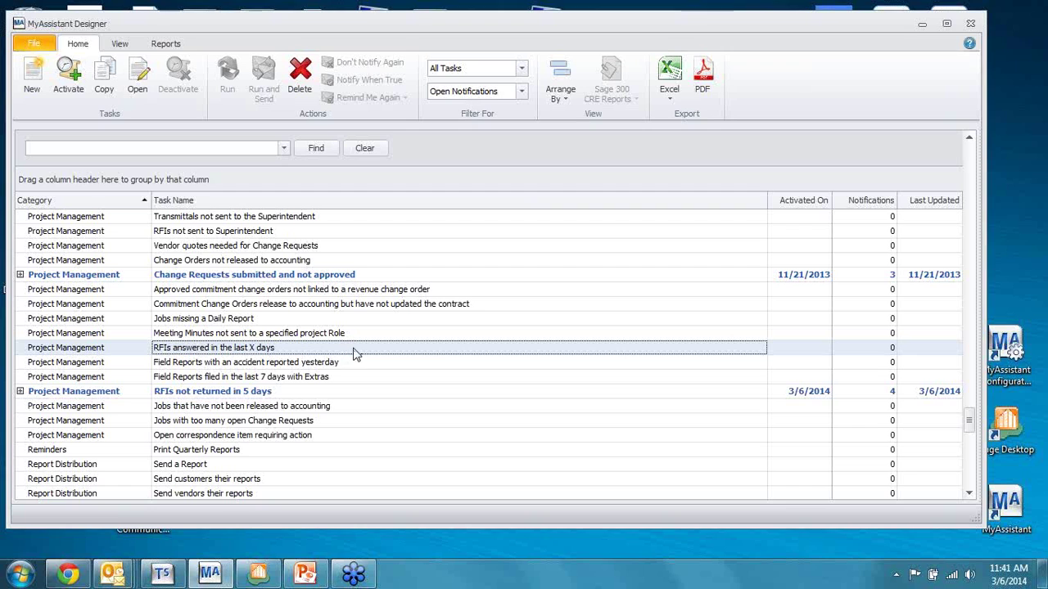
Step: Scroll back up and select the Unapproved Change Requests task
scroll(380, 317, up, 1)
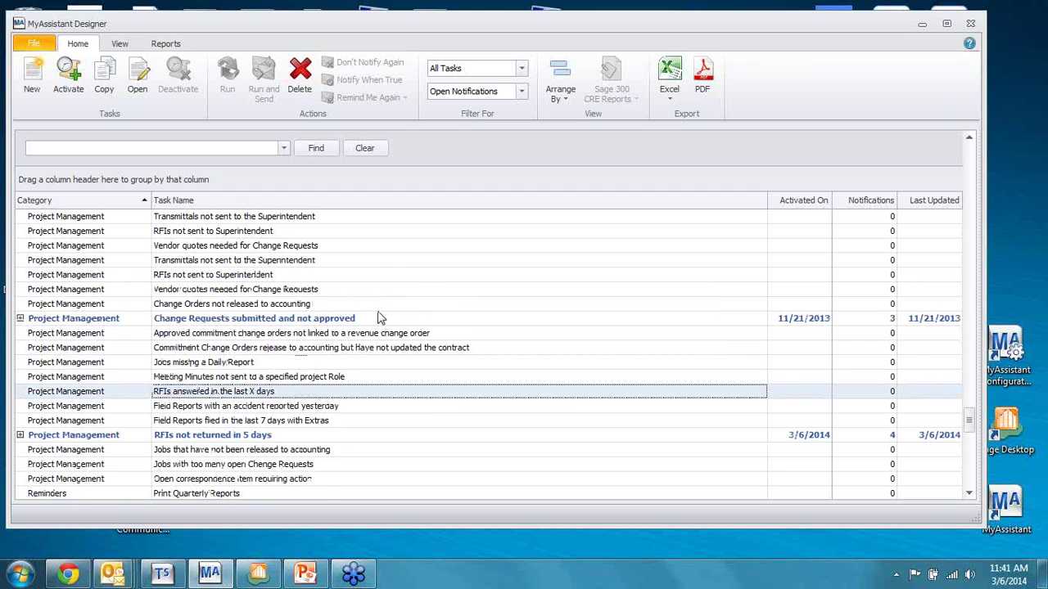
scroll(381, 318, up, 1)
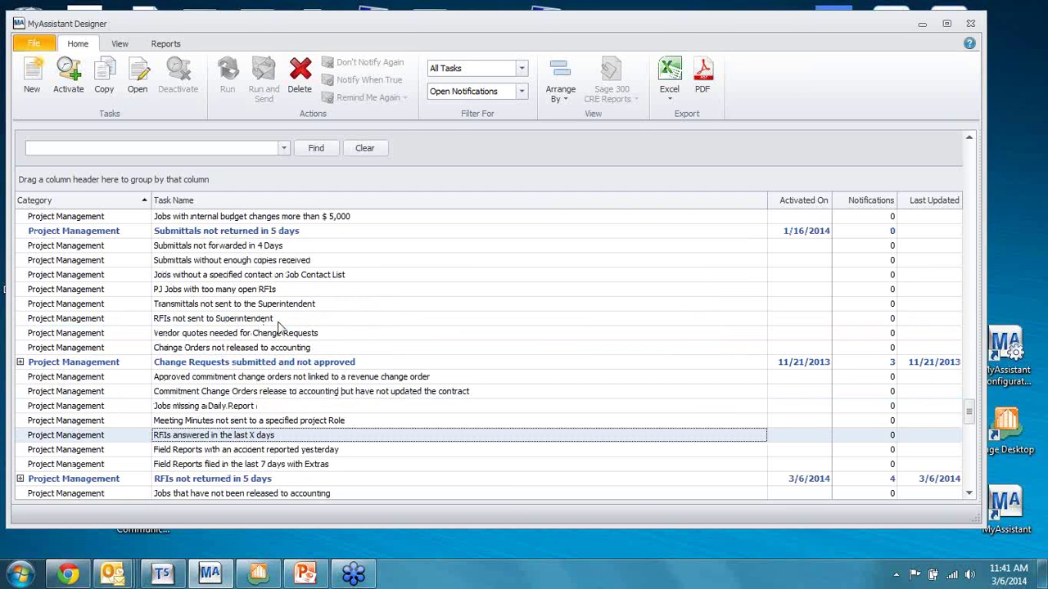
scroll(358, 308, up, 1)
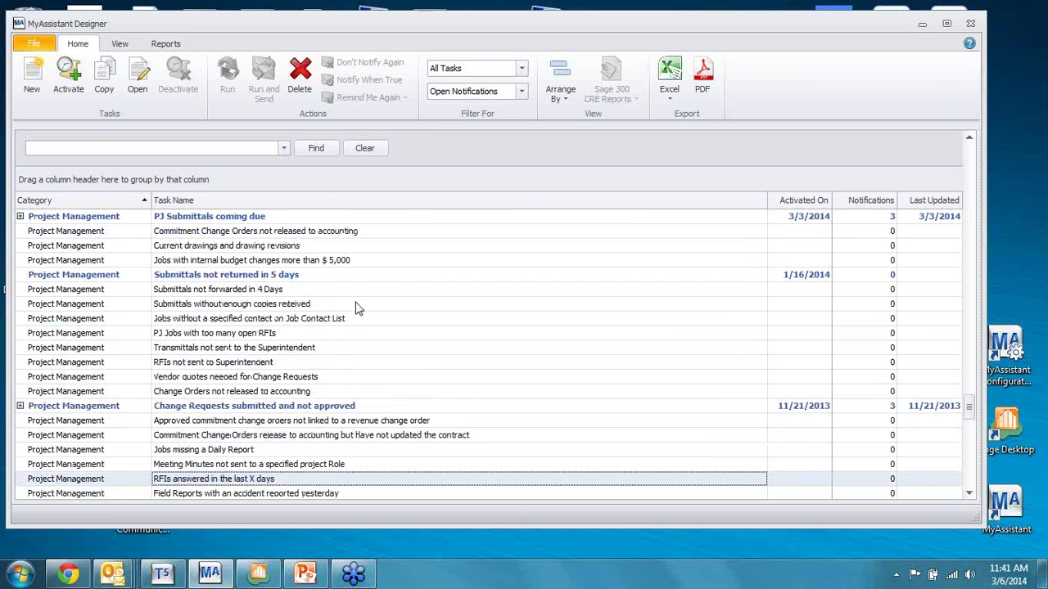
scroll(352, 313, up, 1)
scroll(397, 319, up, 1)
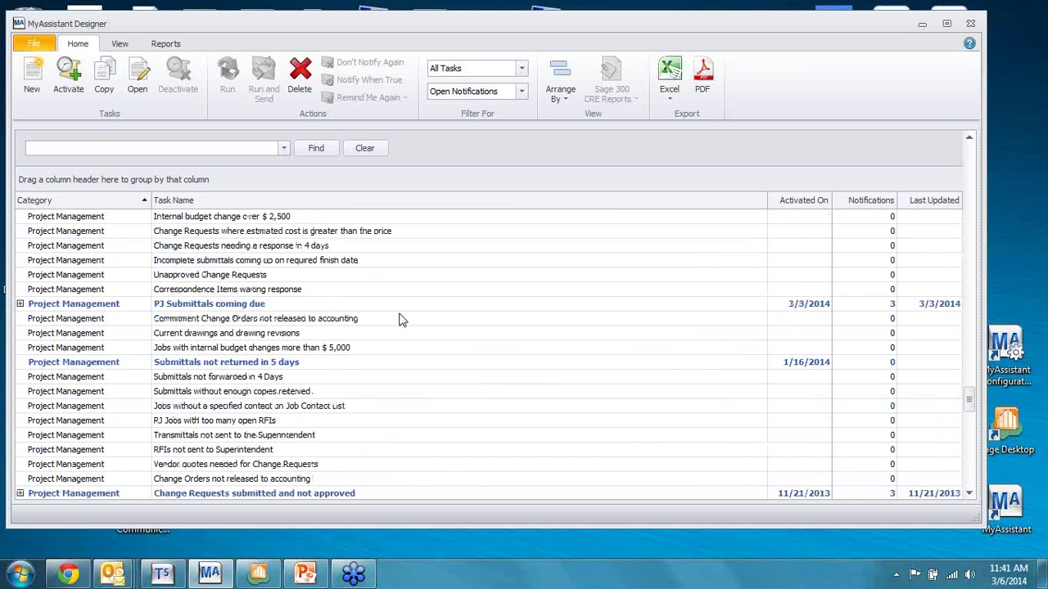
click(233, 278)
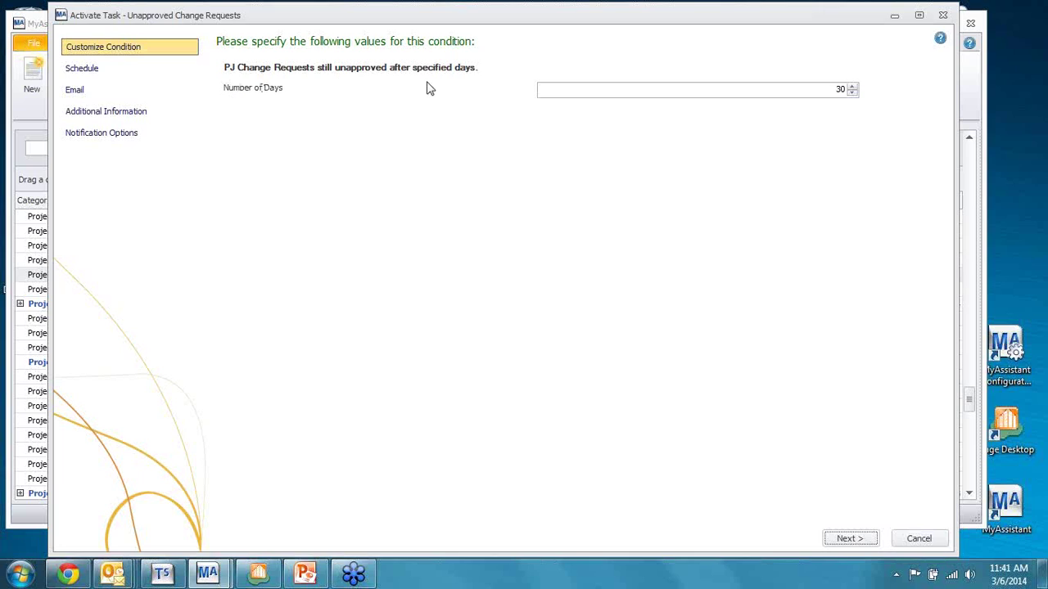
Step: Lower Number of Days from 30 to 20 and continue to the Schedule page
click(852, 93)
click(852, 92)
click(852, 92)
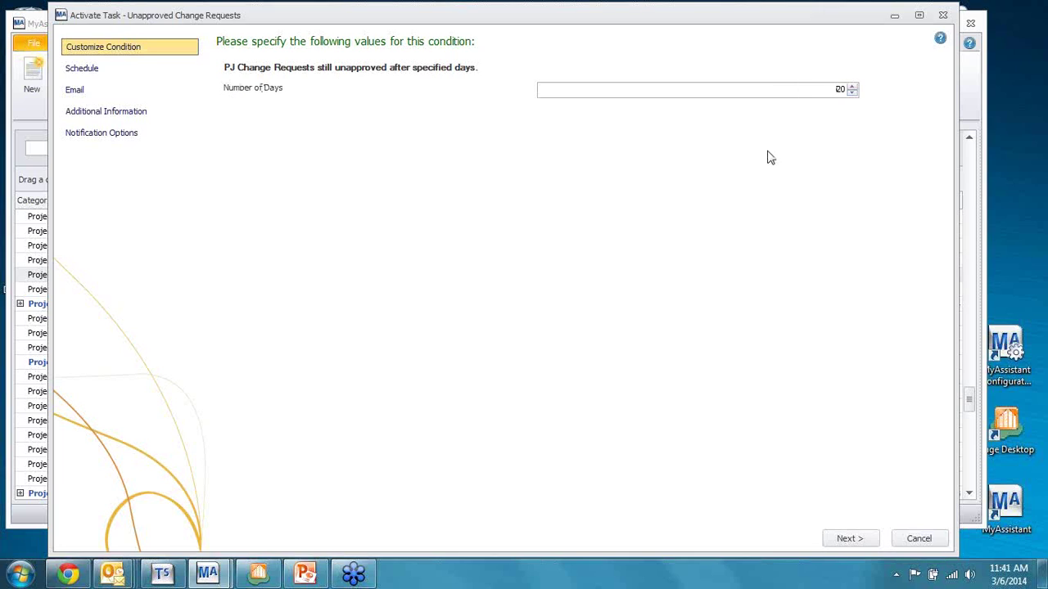
click(854, 536)
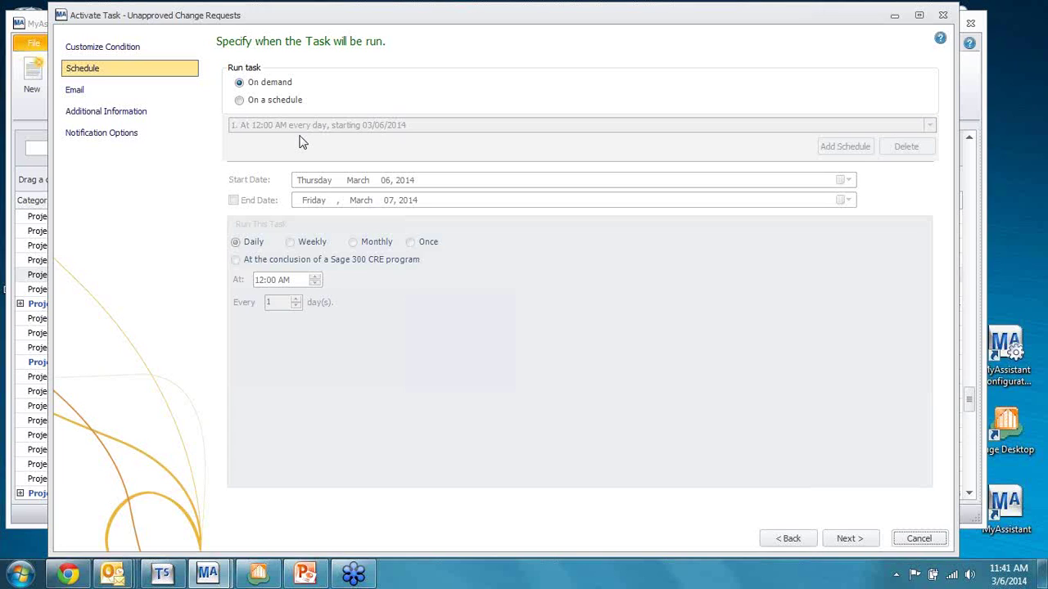
Step: Switch the schedule from on demand to run at the conclusion of a Sage 300 CRE program
click(241, 102)
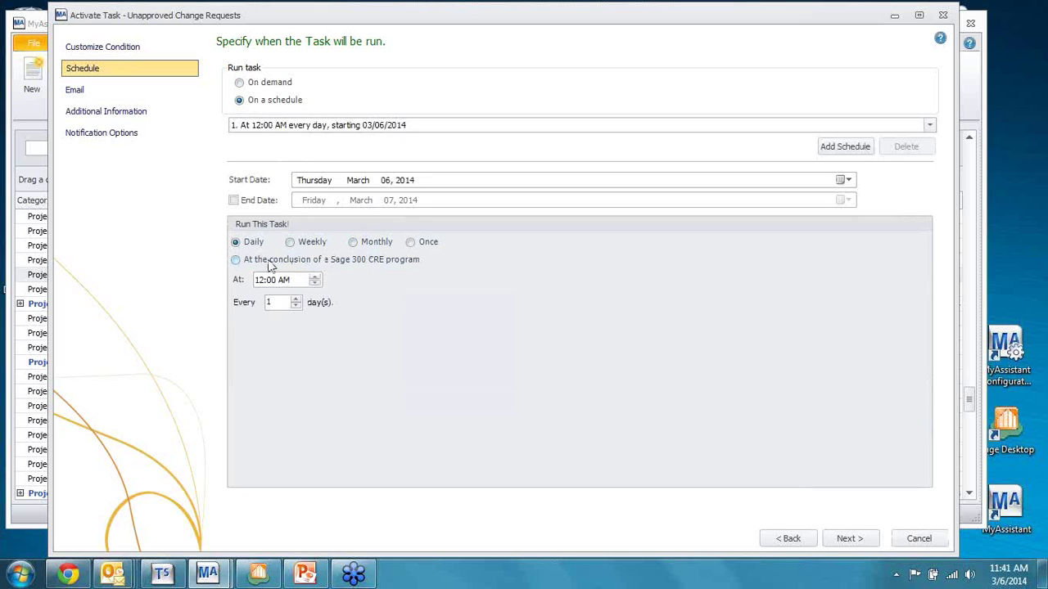
click(293, 244)
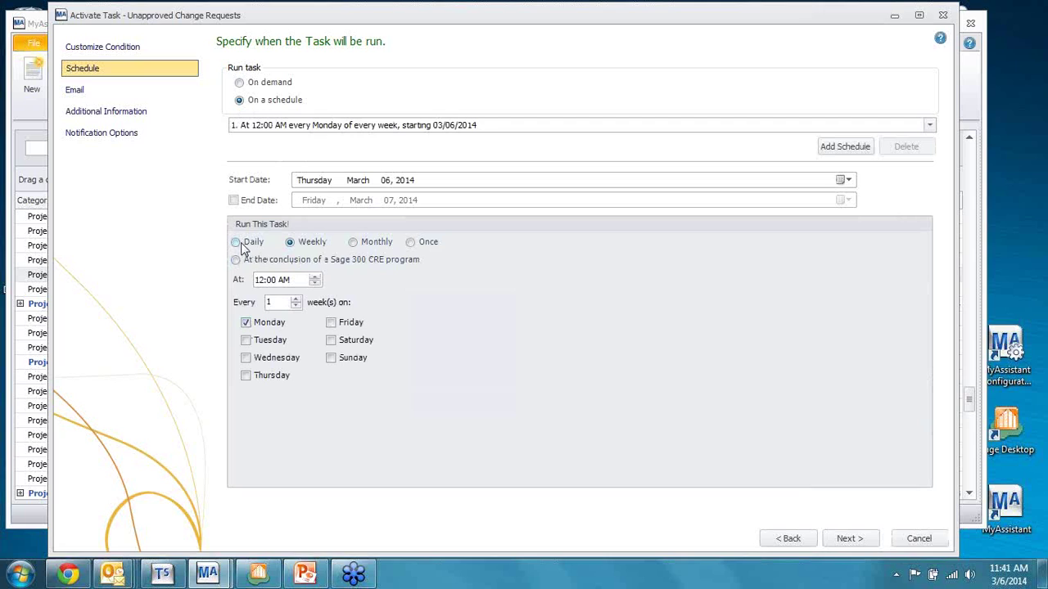
click(353, 243)
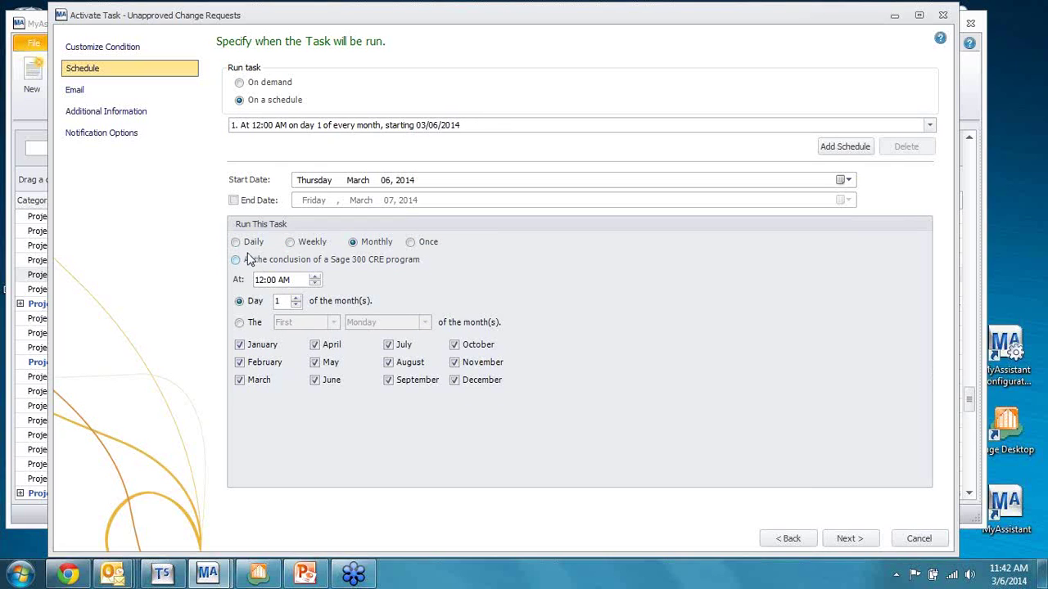
click(291, 243)
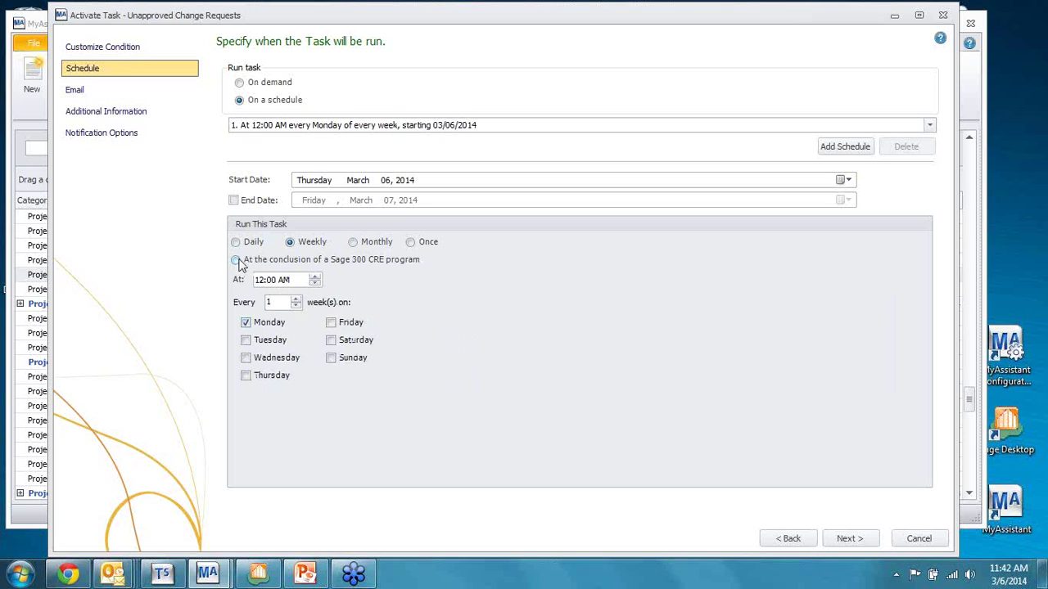
click(236, 260)
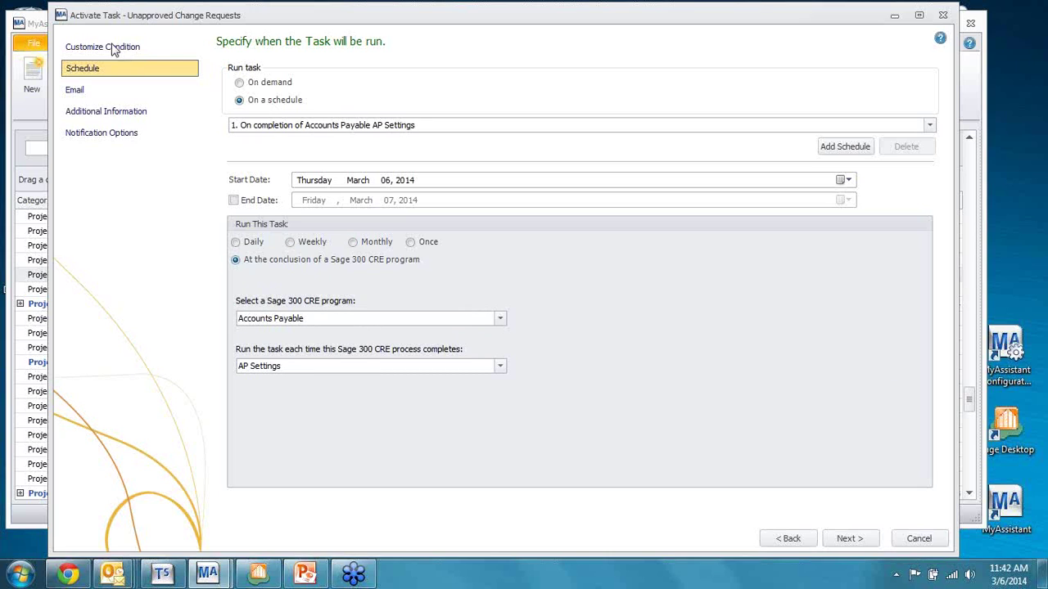
Step: Set the triggering program to Project Management's Change Requests and advance to the Email step
click(500, 320)
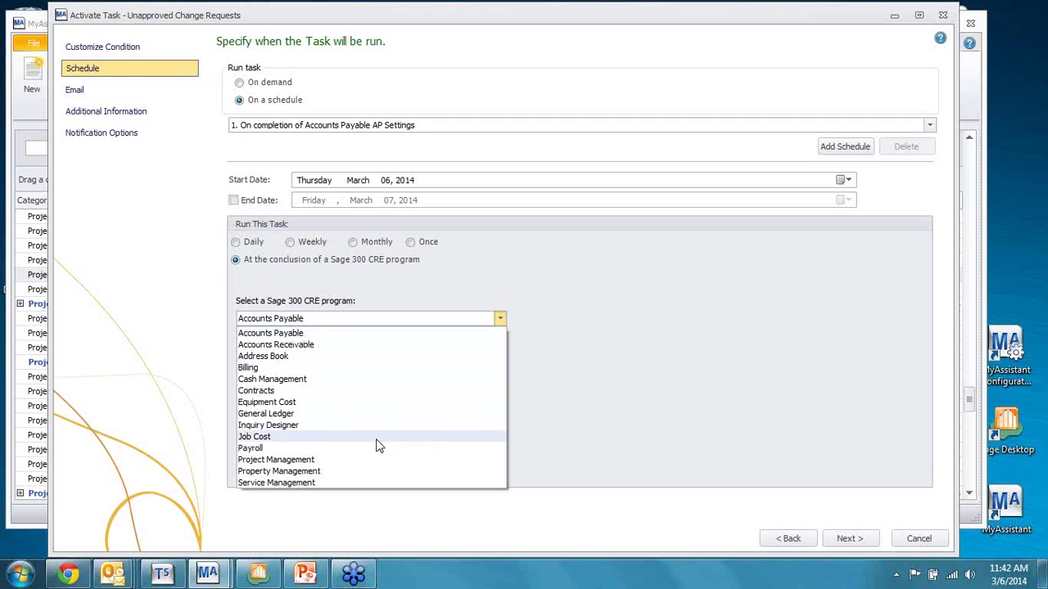
click(362, 460)
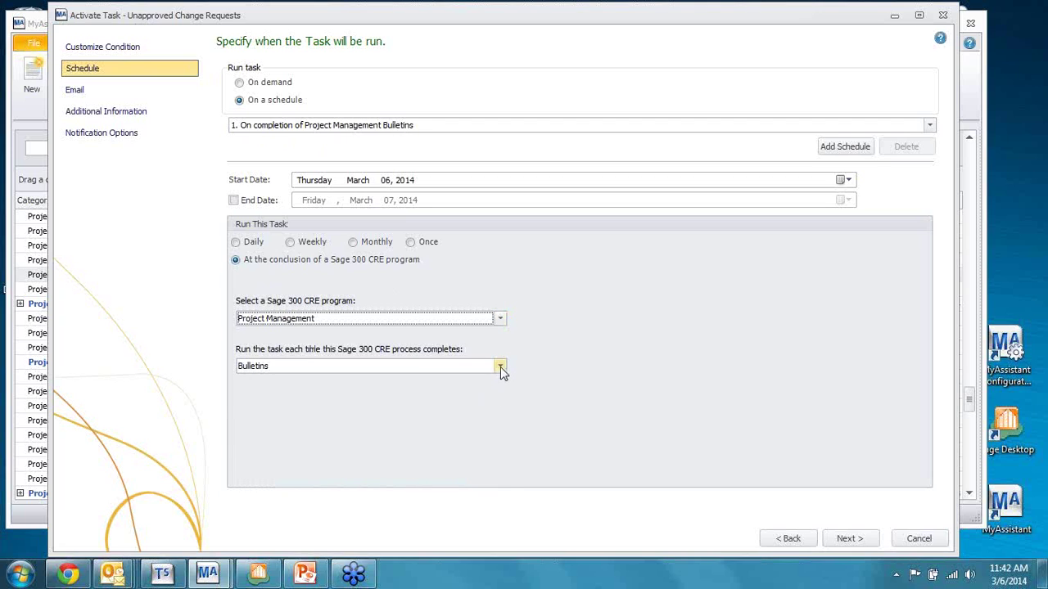
click(501, 366)
scroll(390, 437, down, 2)
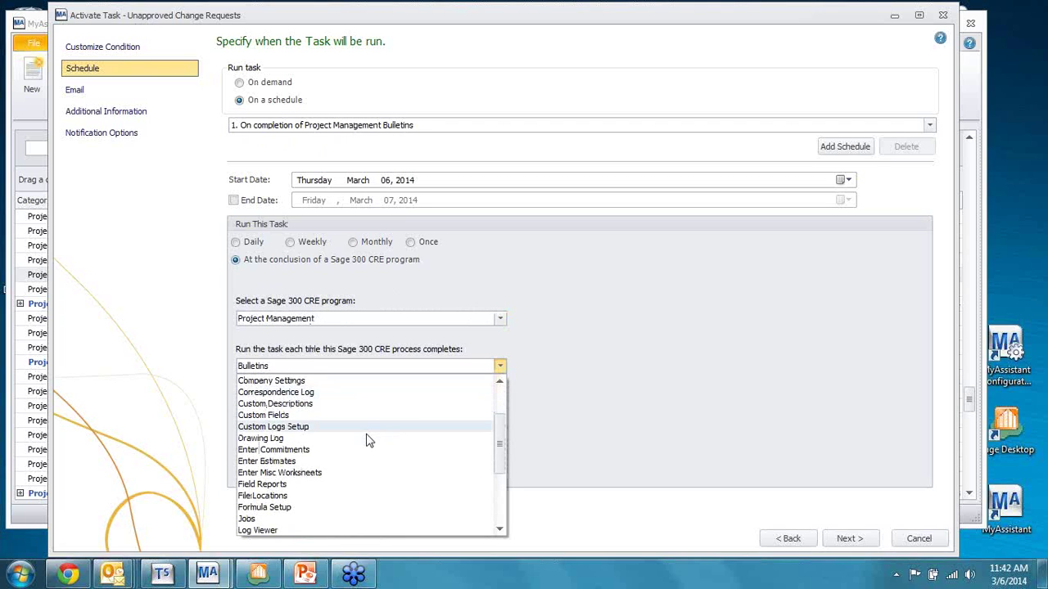
scroll(316, 429, up, 2)
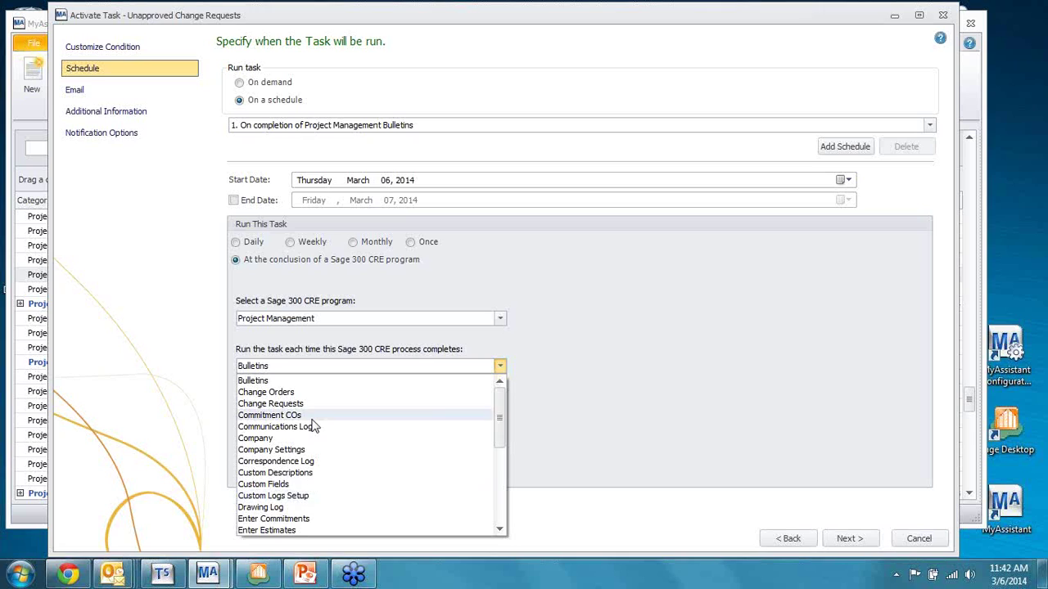
click(295, 403)
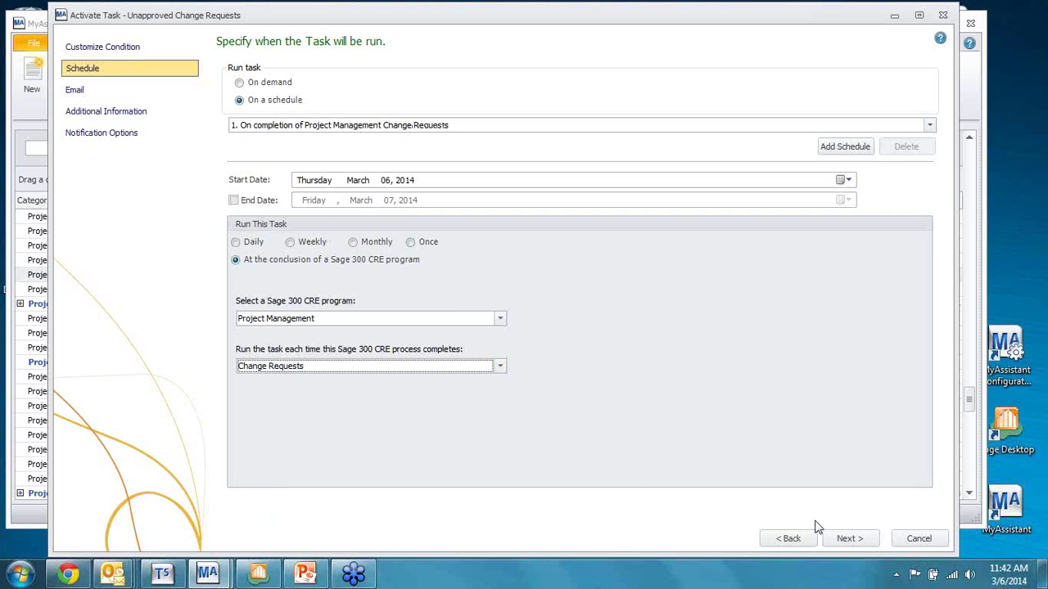
click(851, 540)
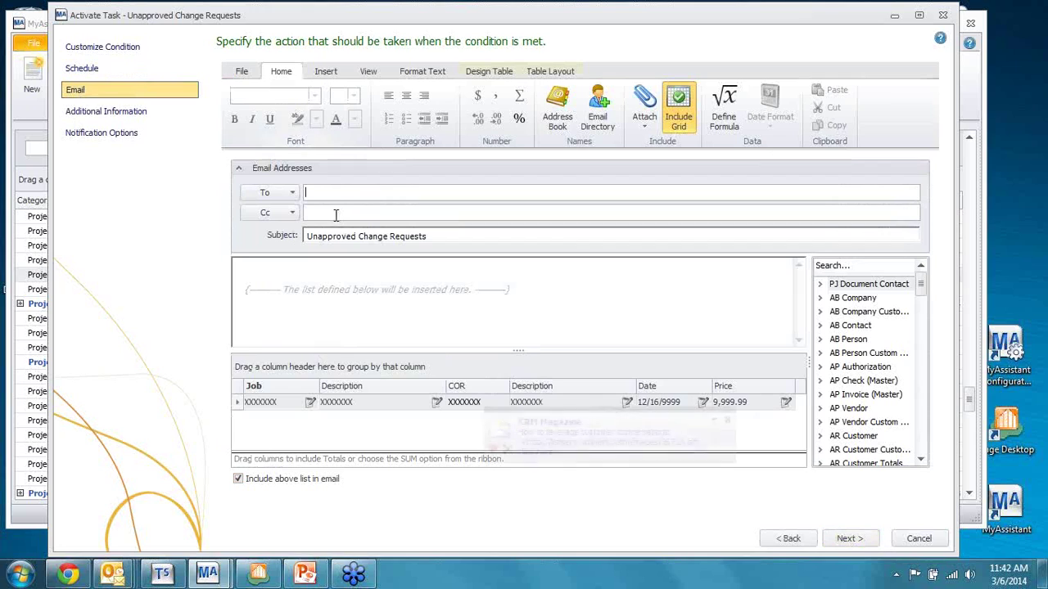
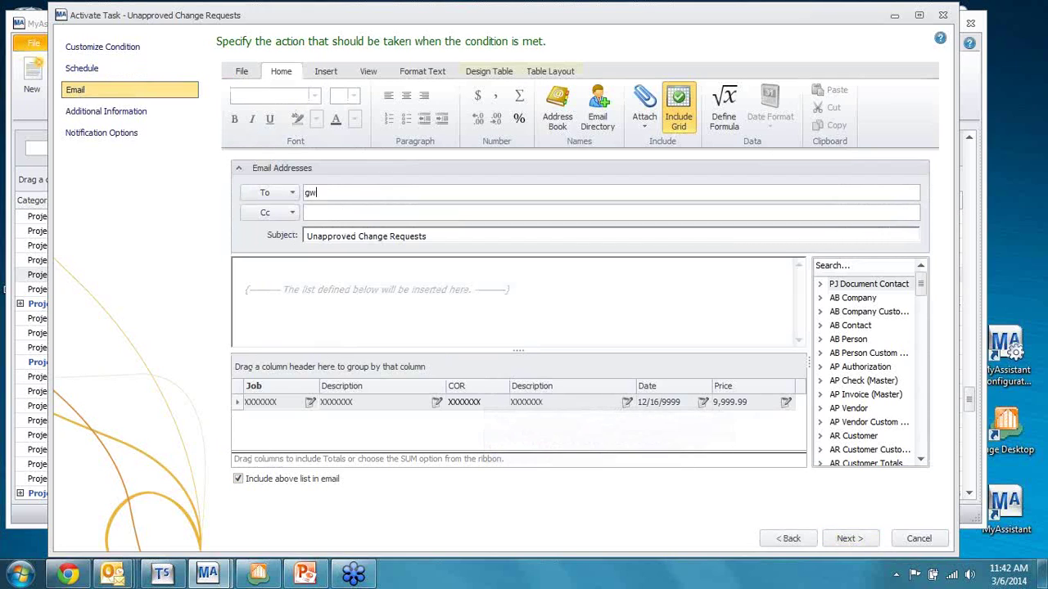
Step: Enter a user's email address in the To field
key(Tab)
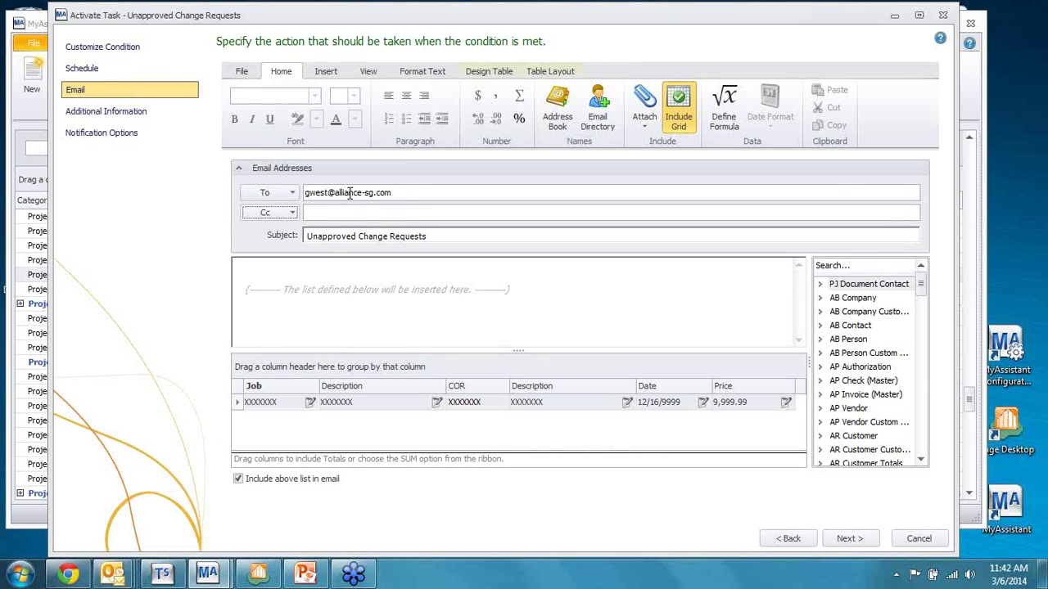
click(405, 192)
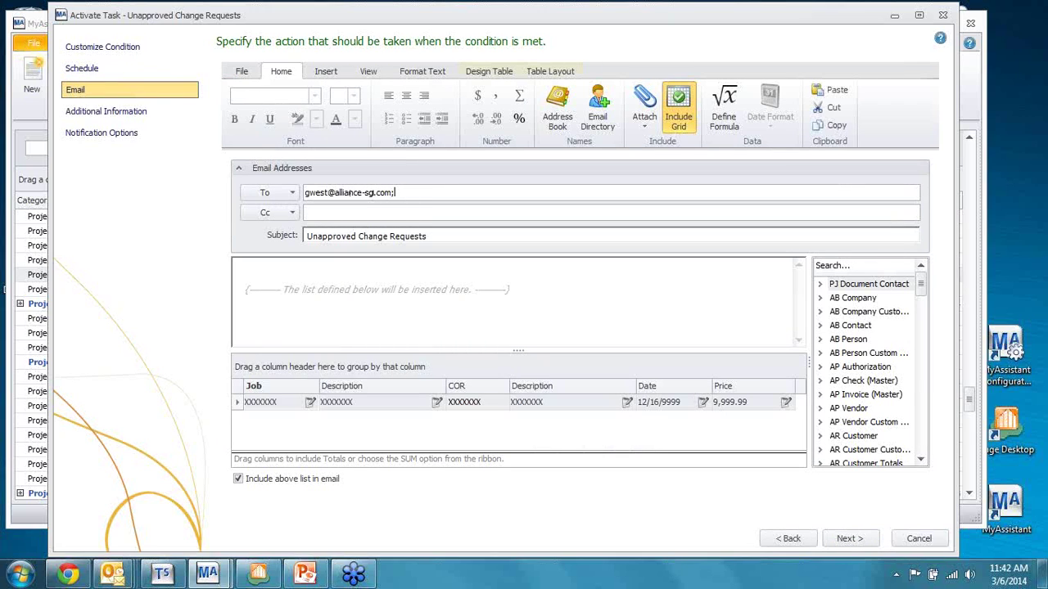
Step: From the Email Directory, add JC Project Manager to To and JC Superintendent to Cc
click(583, 133)
click(211, 174)
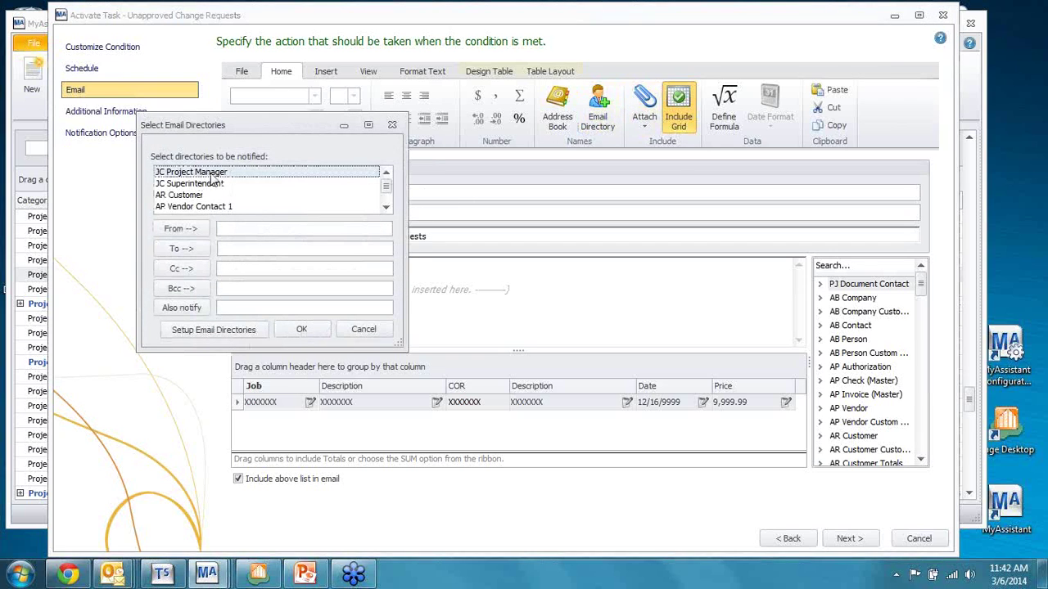
click(191, 248)
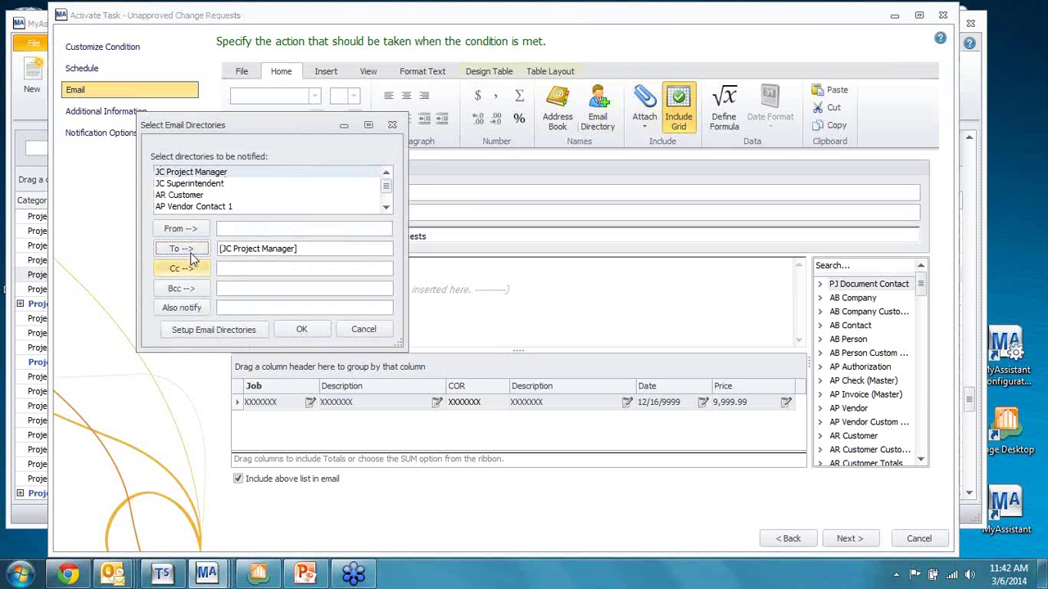
click(186, 184)
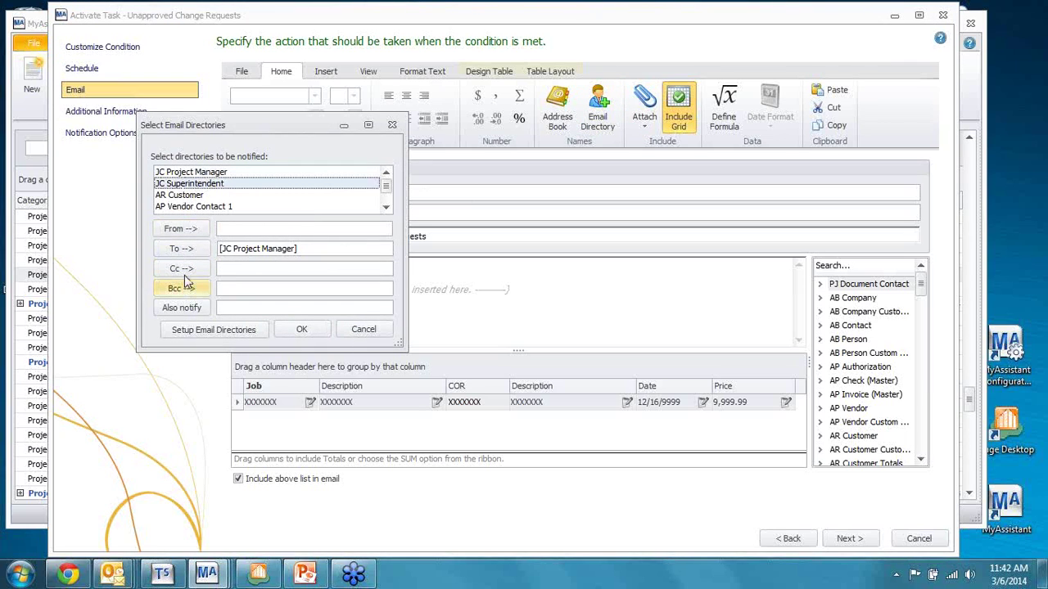
click(183, 268)
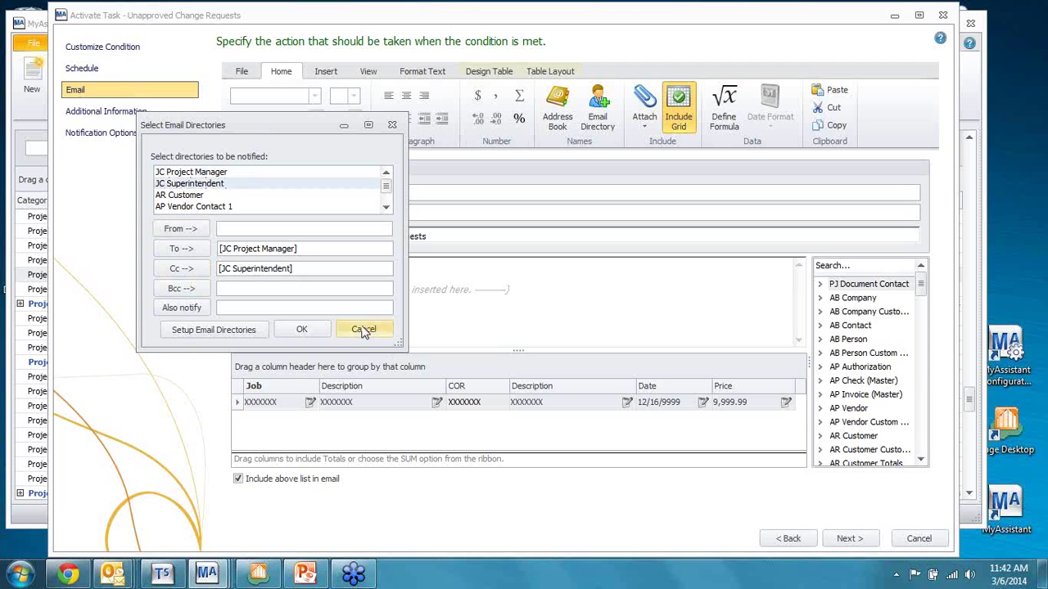
click(316, 329)
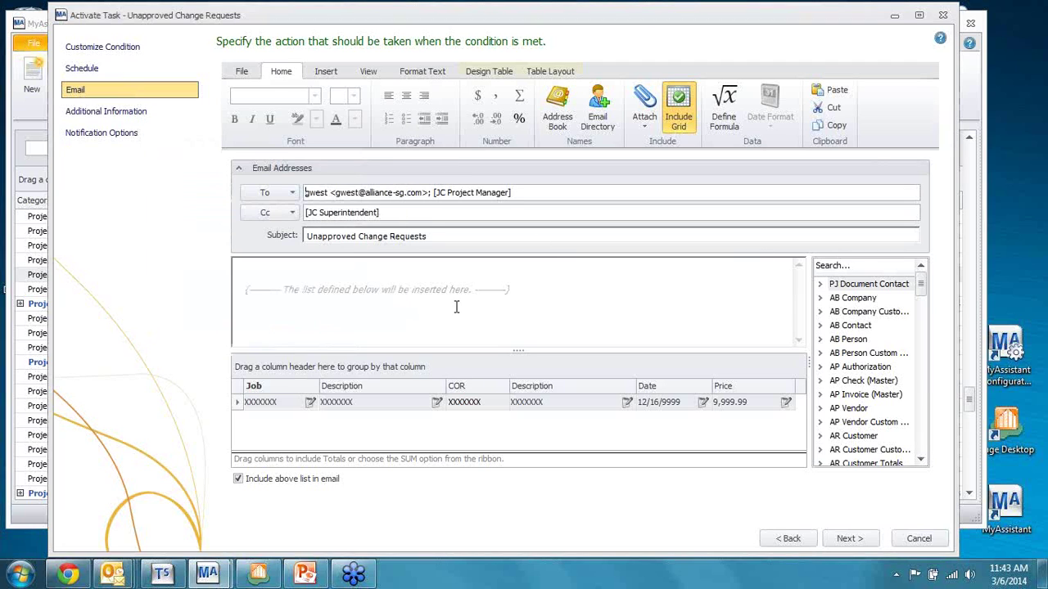
click(260, 274)
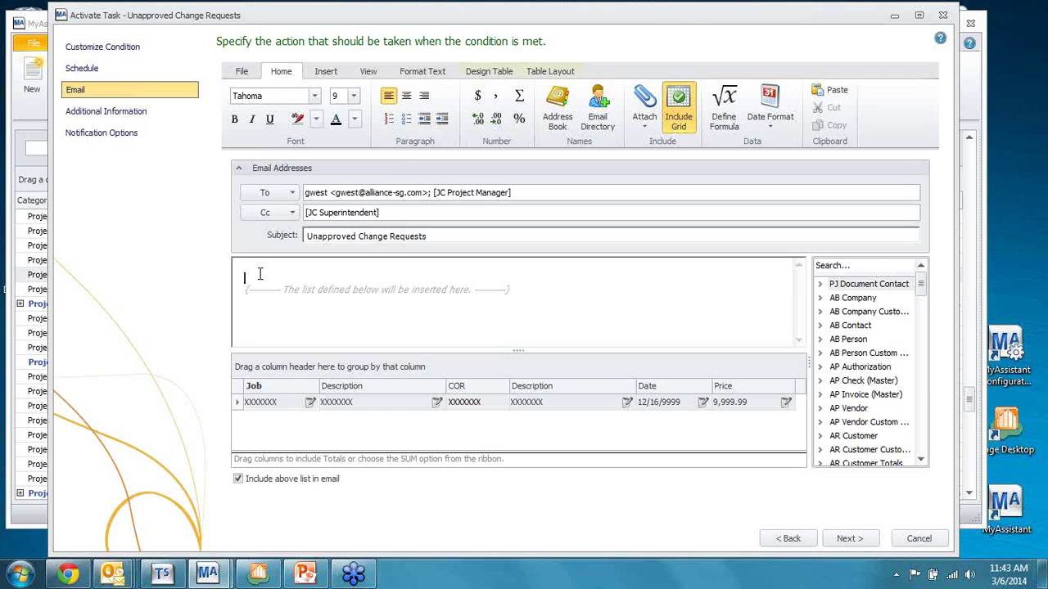
Step: Type 'Dear' as the email body's greeting
text(Dear)
scroll(921, 424, down, 6)
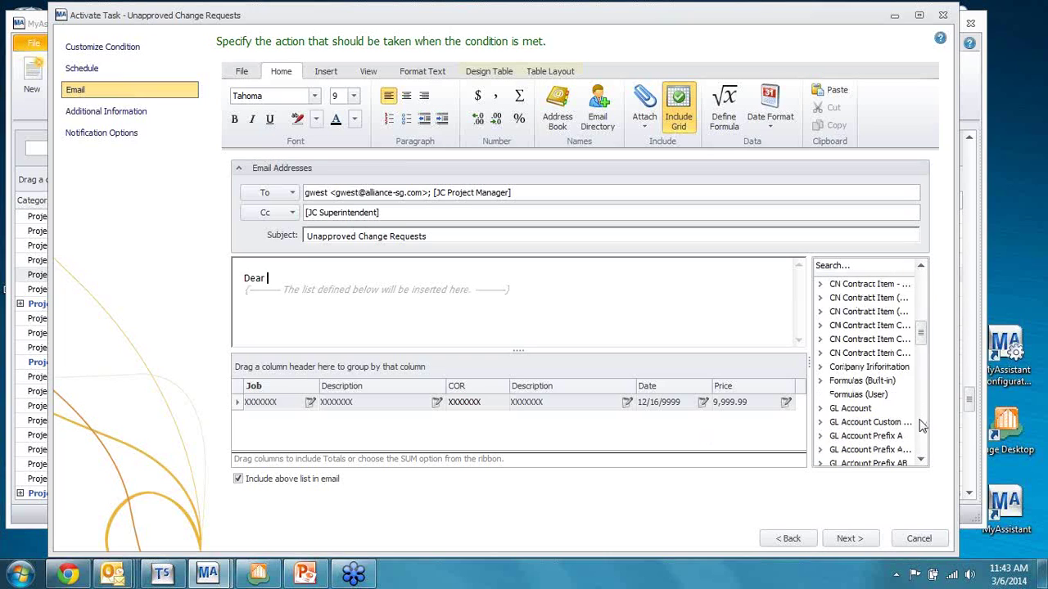
scroll(922, 424, down, 10)
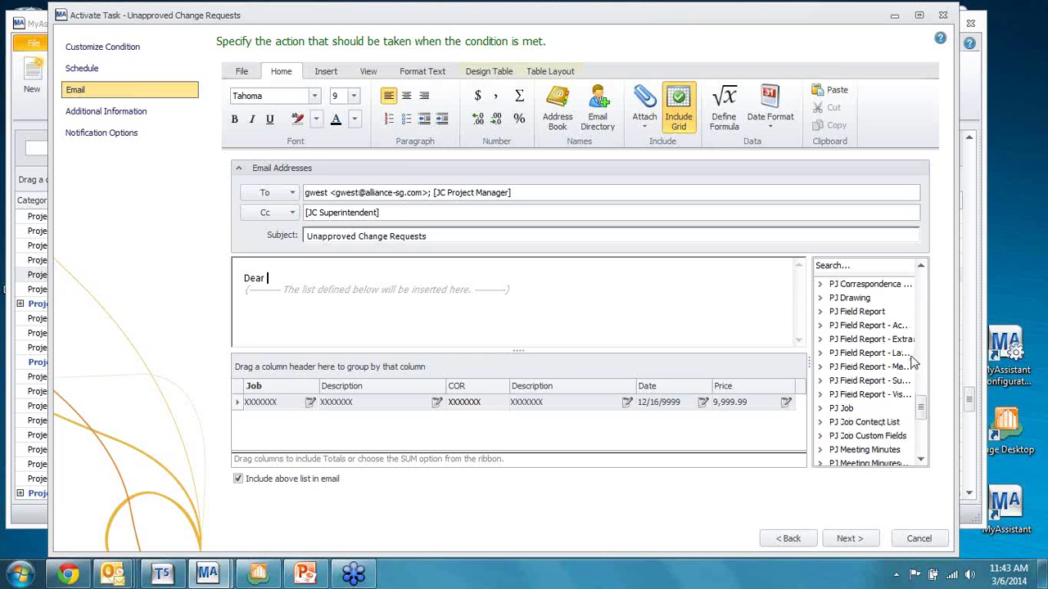
click(920, 267)
click(920, 267)
click(920, 267)
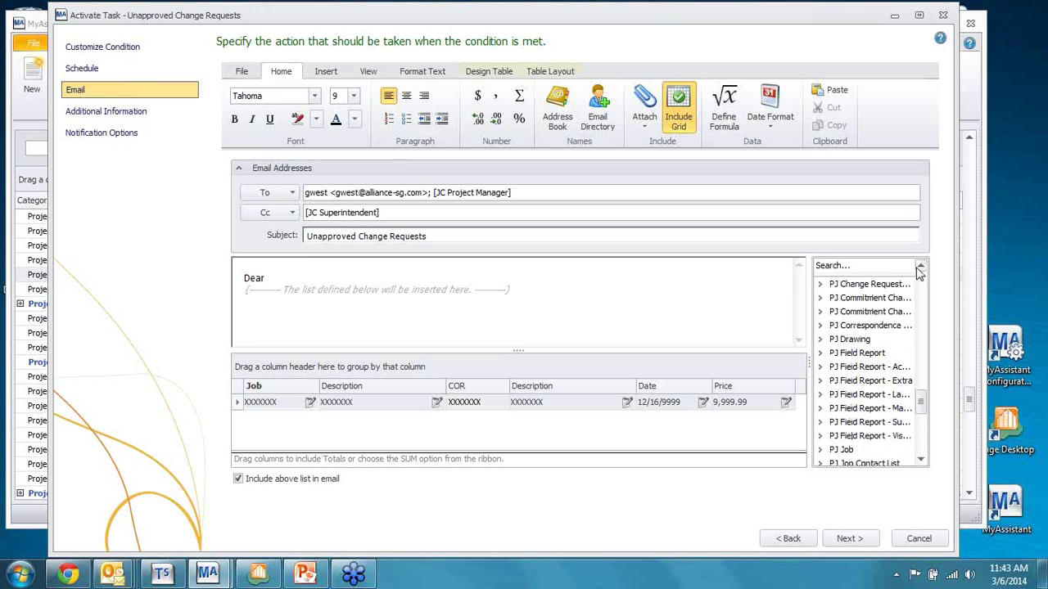
click(919, 268)
click(919, 267)
click(920, 268)
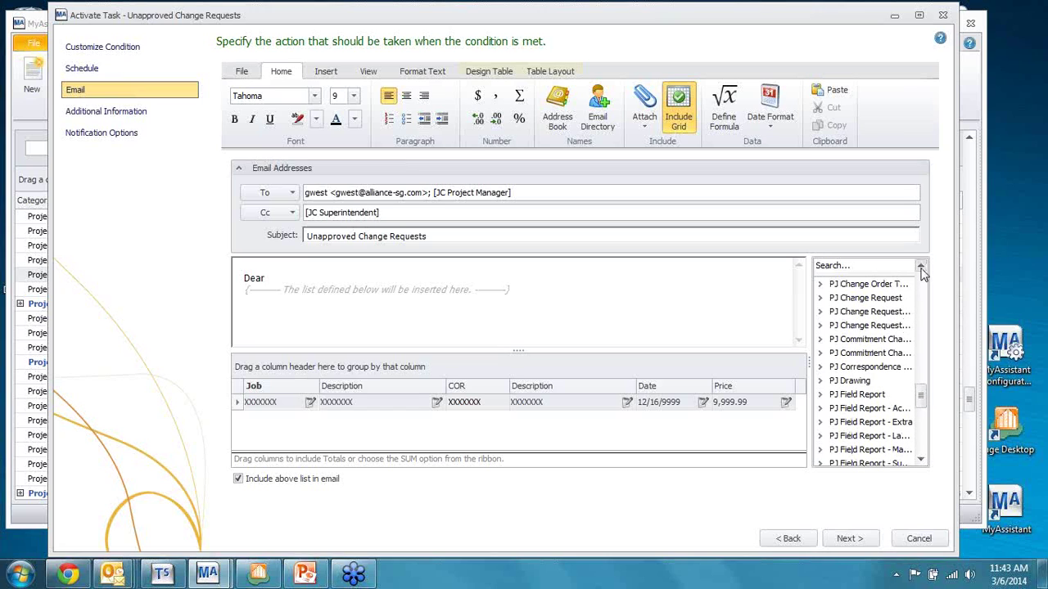
click(920, 267)
Step: Expand the PJ Change Request detail table in the field tree
click(867, 315)
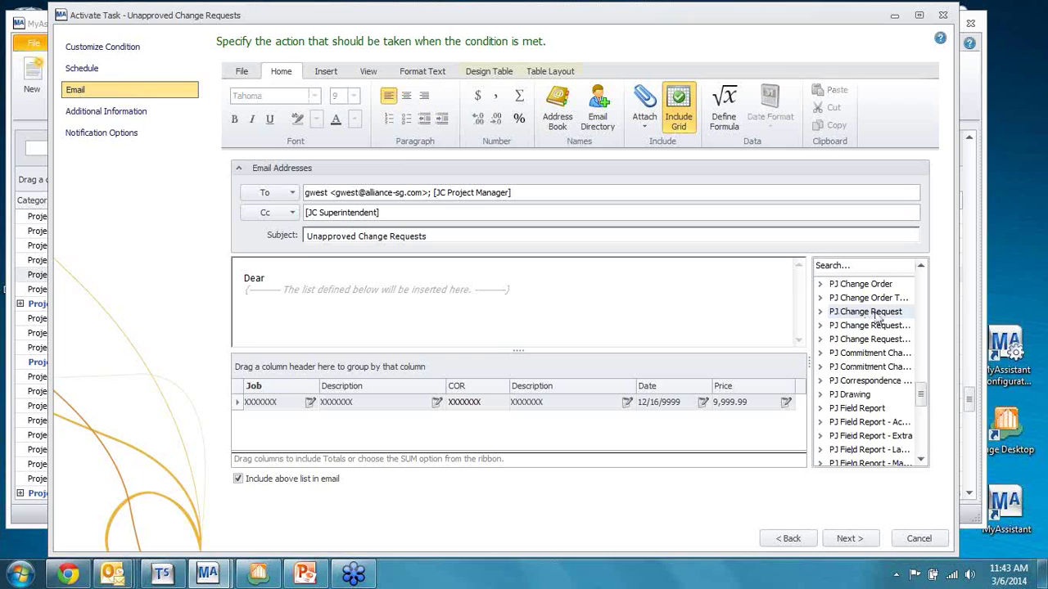
click(821, 312)
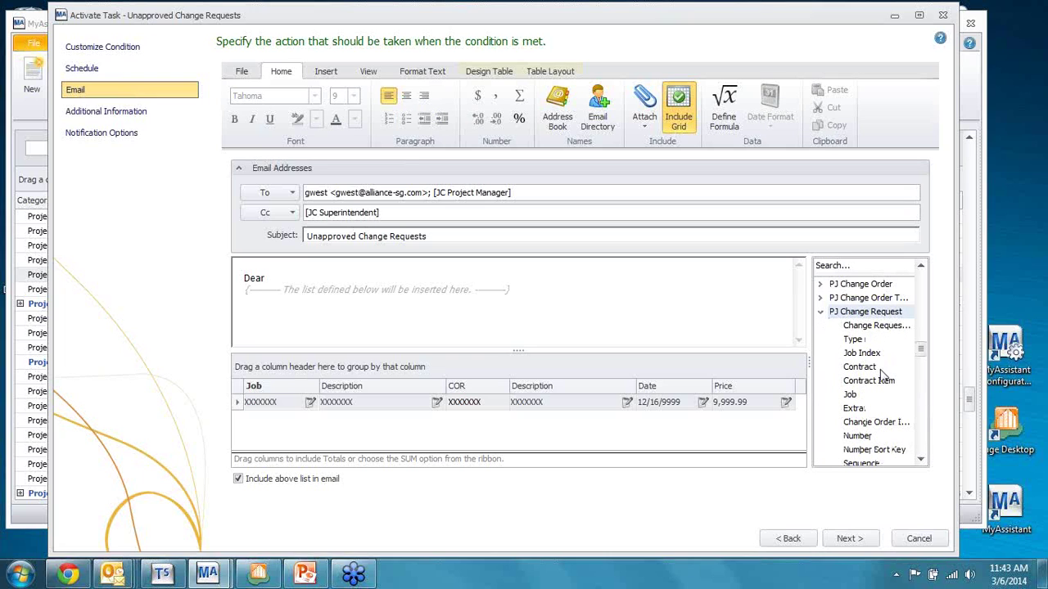
scroll(877, 360, down, 5)
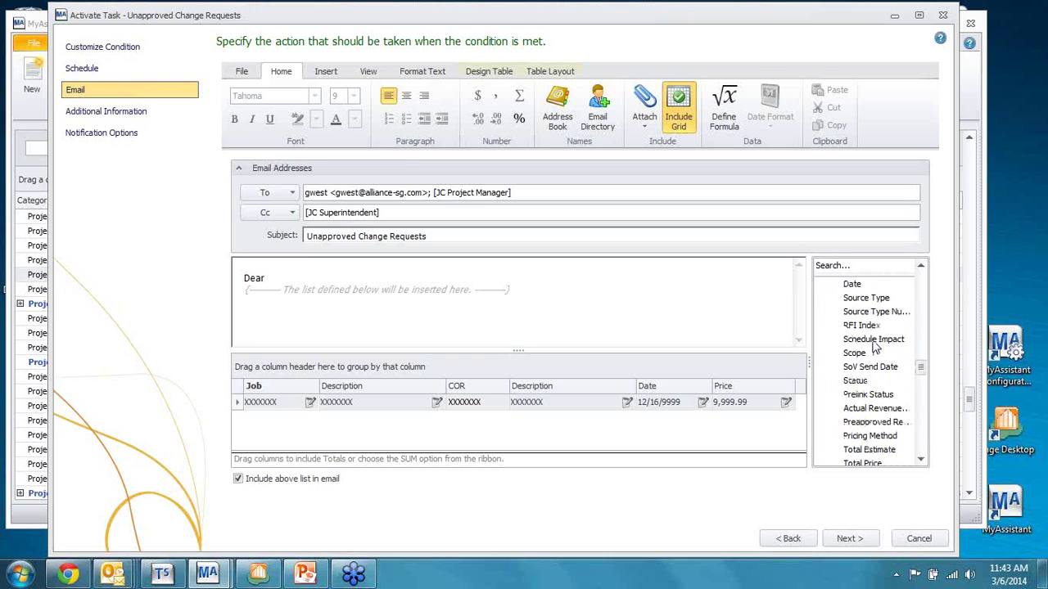
scroll(876, 348, down, 3)
scroll(878, 350, up, 8)
scroll(874, 354, up, 2)
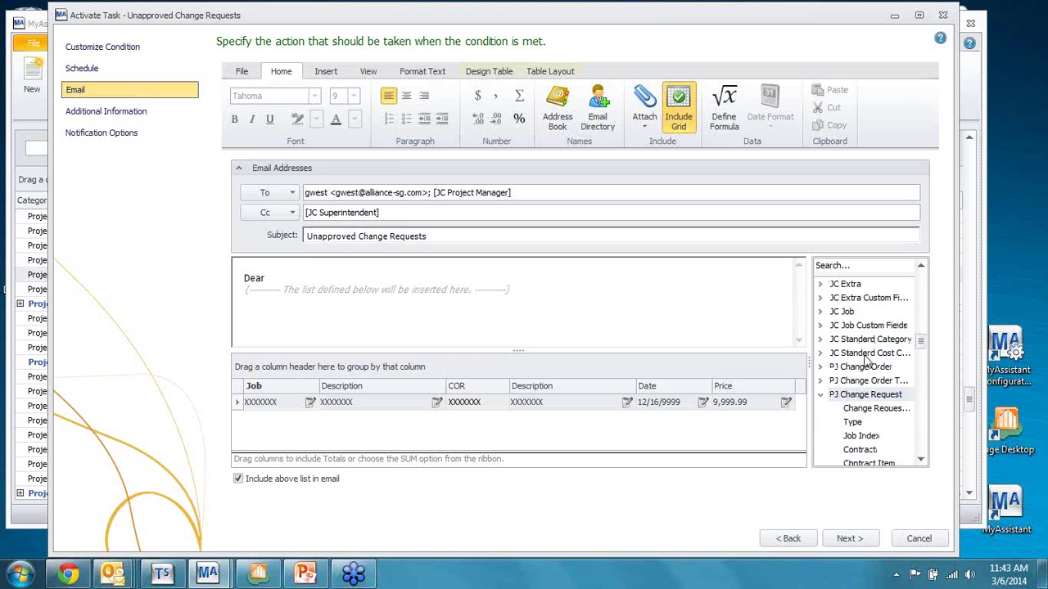
click(821, 395)
scroll(827, 399, down, 1)
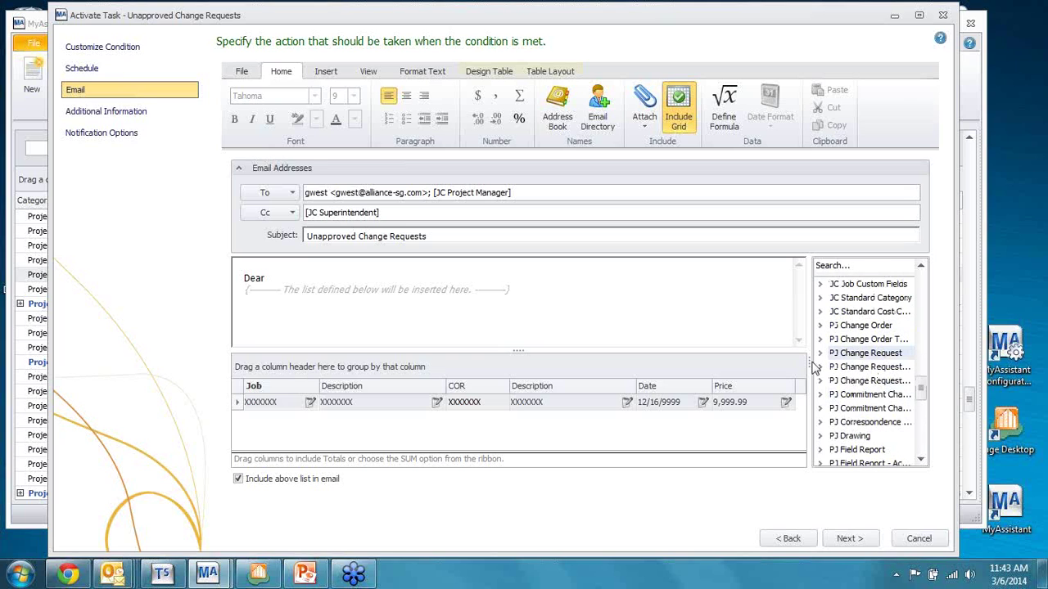
click(820, 368)
scroll(887, 409, down, 1)
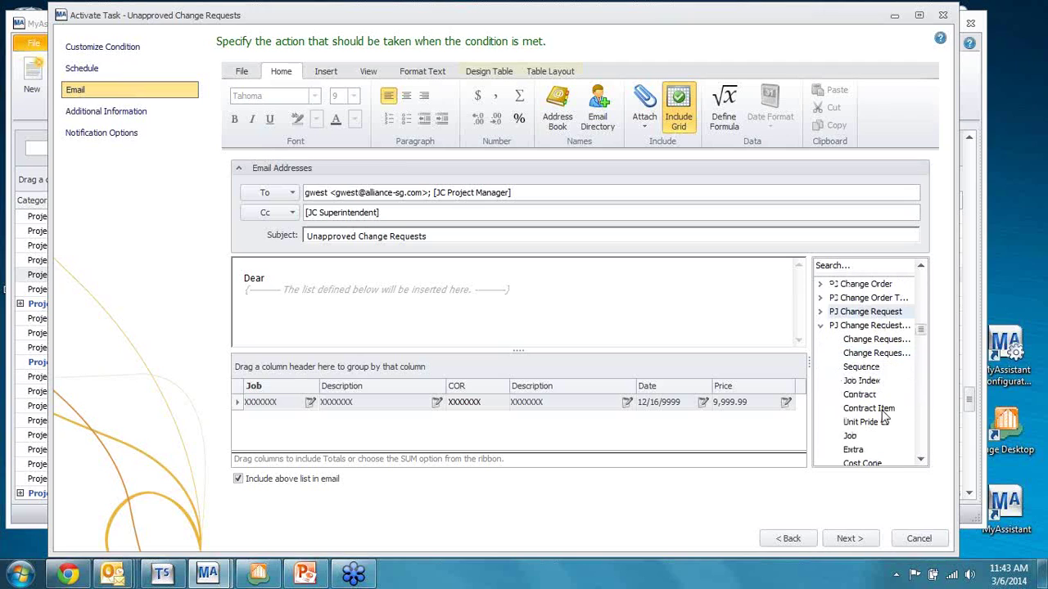
Step: Add a line 'This is associate with' plus the Change Request Detail Index field, then continue
click(299, 277)
key(Return)
text(T)
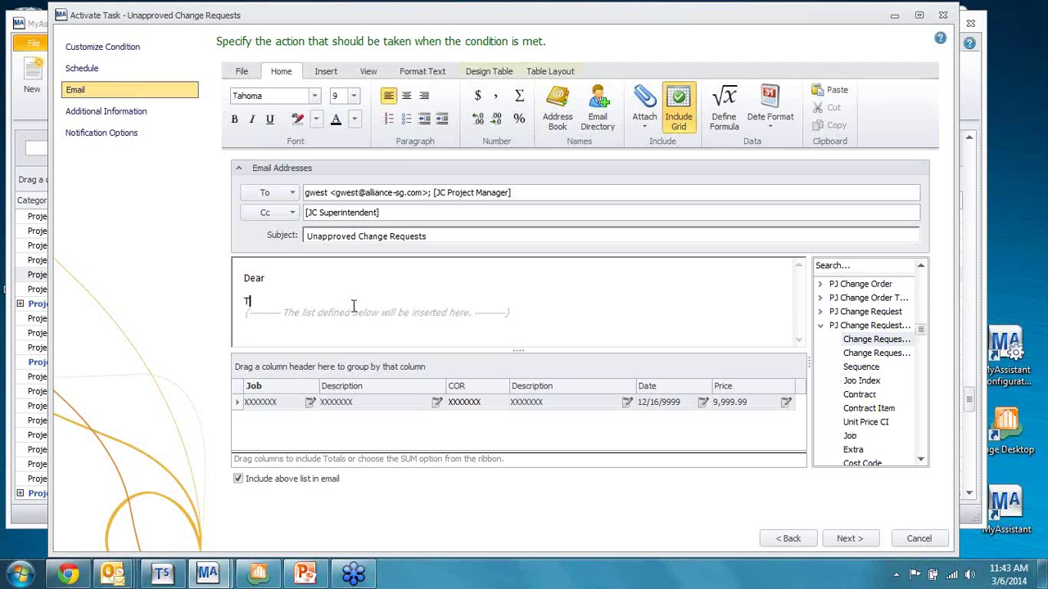
text(his is ad)
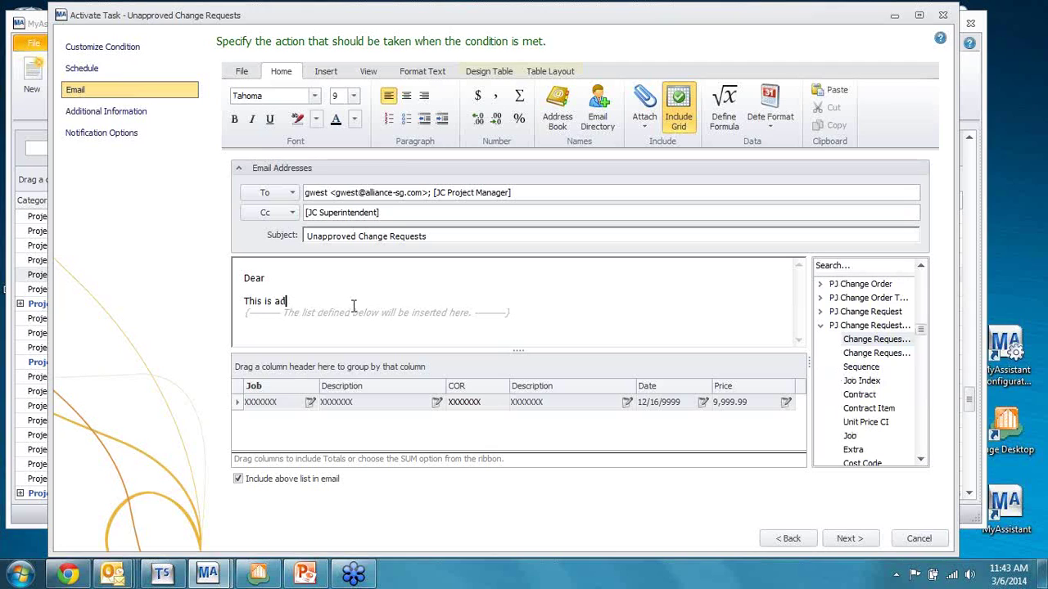
text(dssociate with)
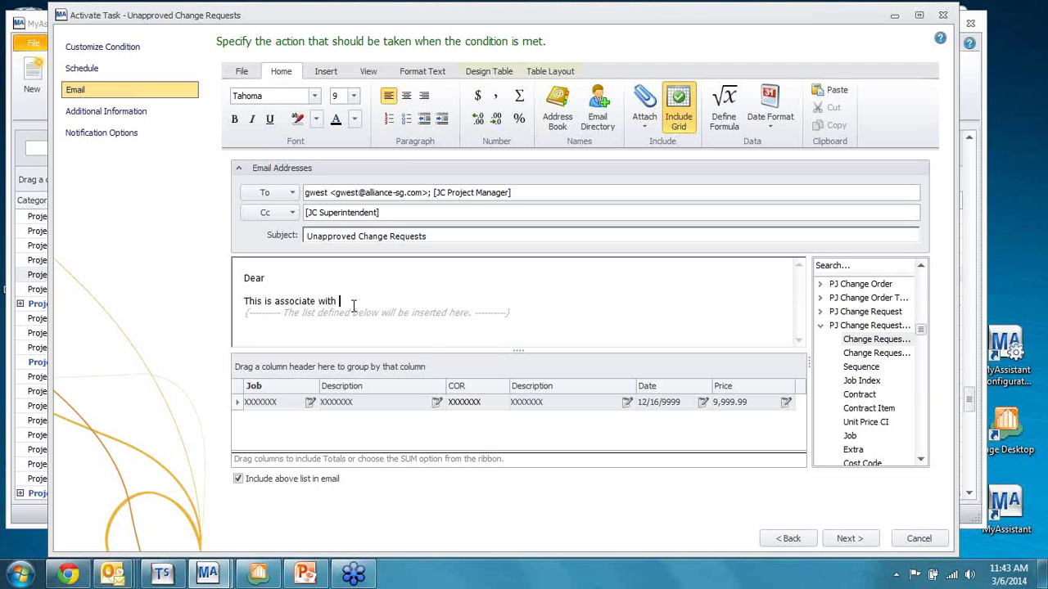
click(876, 339)
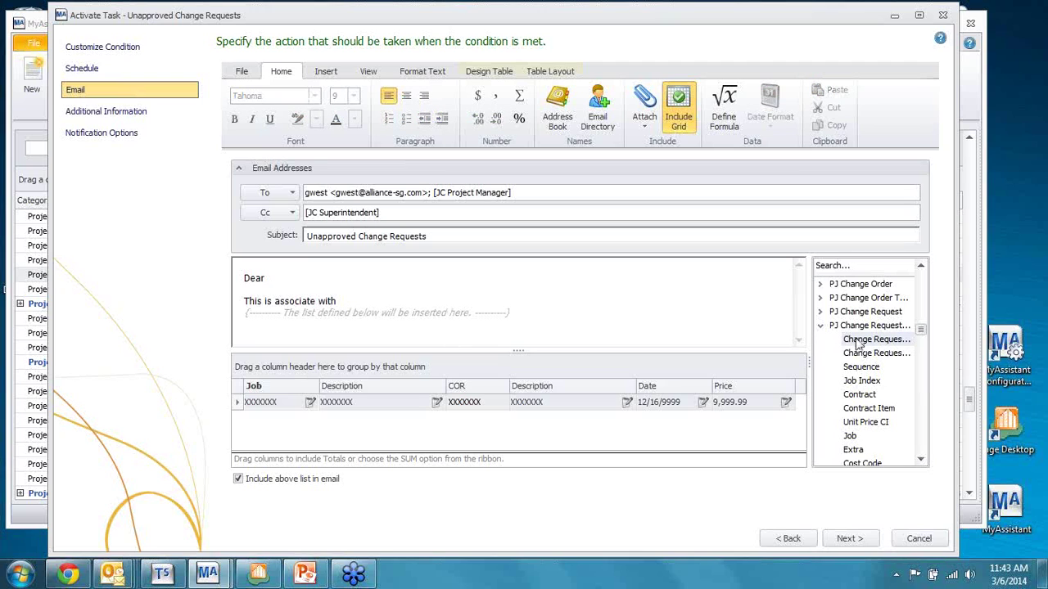
click(361, 298)
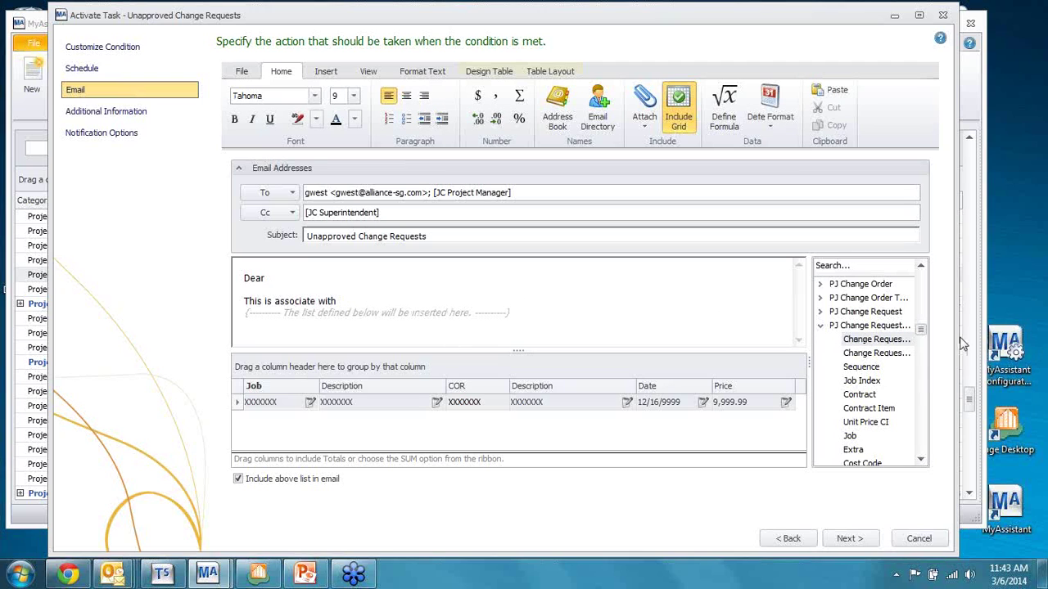
click(883, 344)
double_click(883, 343)
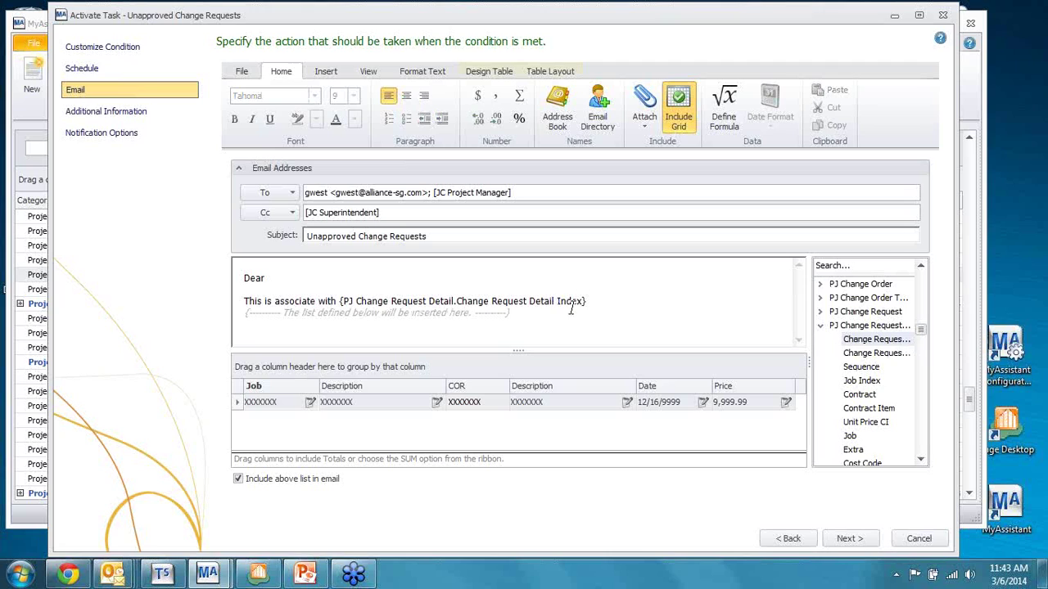
click(602, 300)
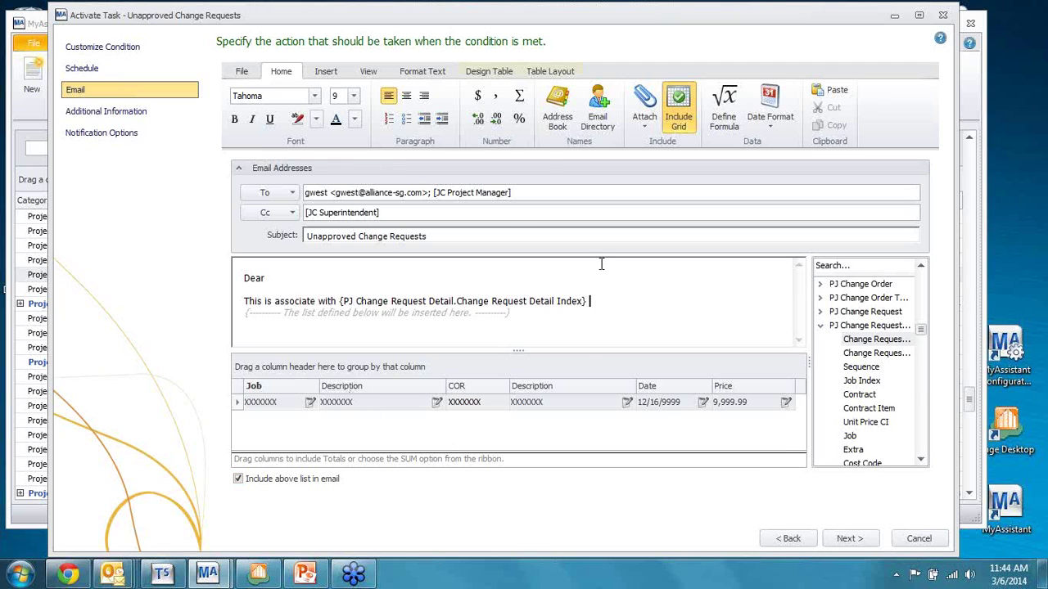
click(857, 542)
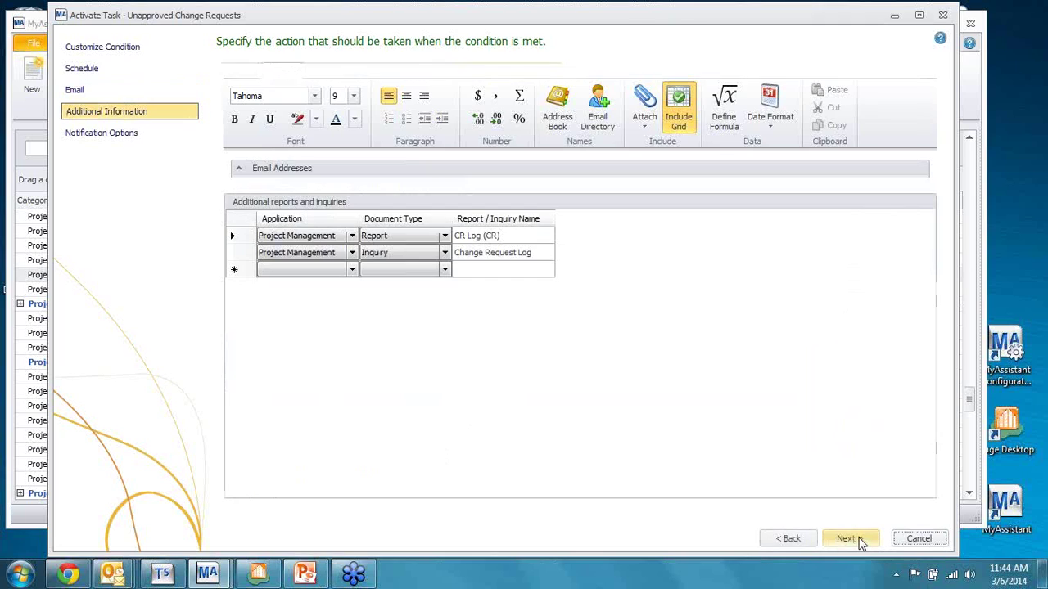
Step: Arrange notifications by Job and finish the Activate Task wizard
click(234, 115)
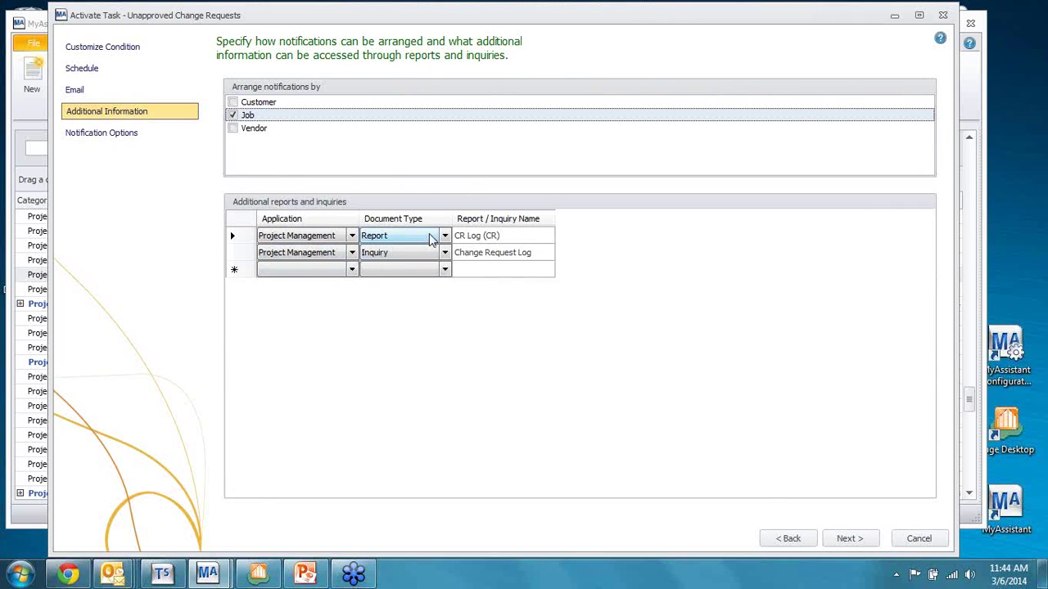
click(855, 544)
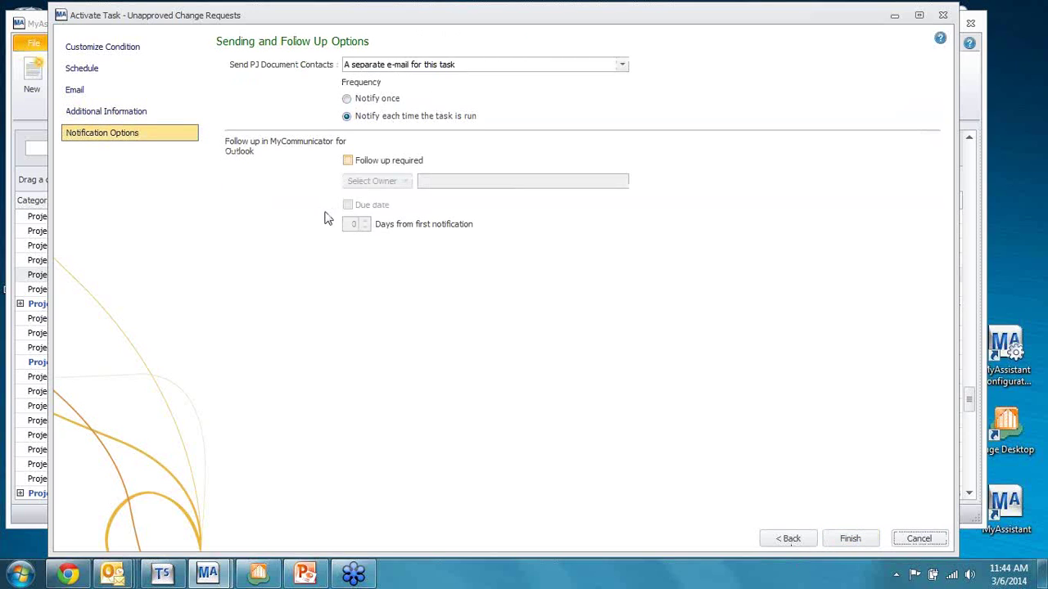
click(865, 540)
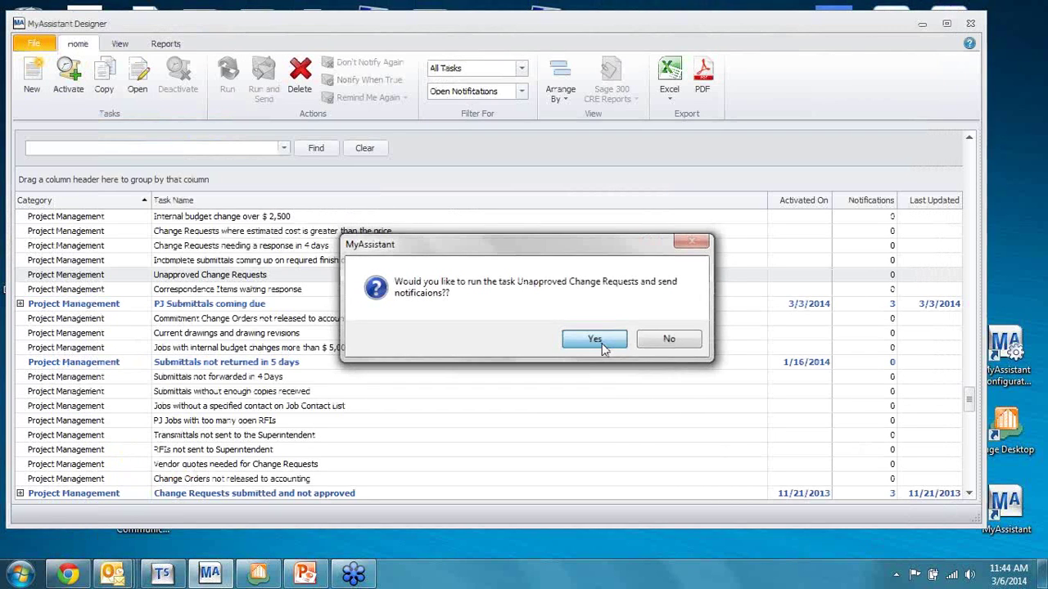
Step: Run the task, acknowledge the success message, collapse its detail rows, and minimize MyAssistant Designer
click(594, 339)
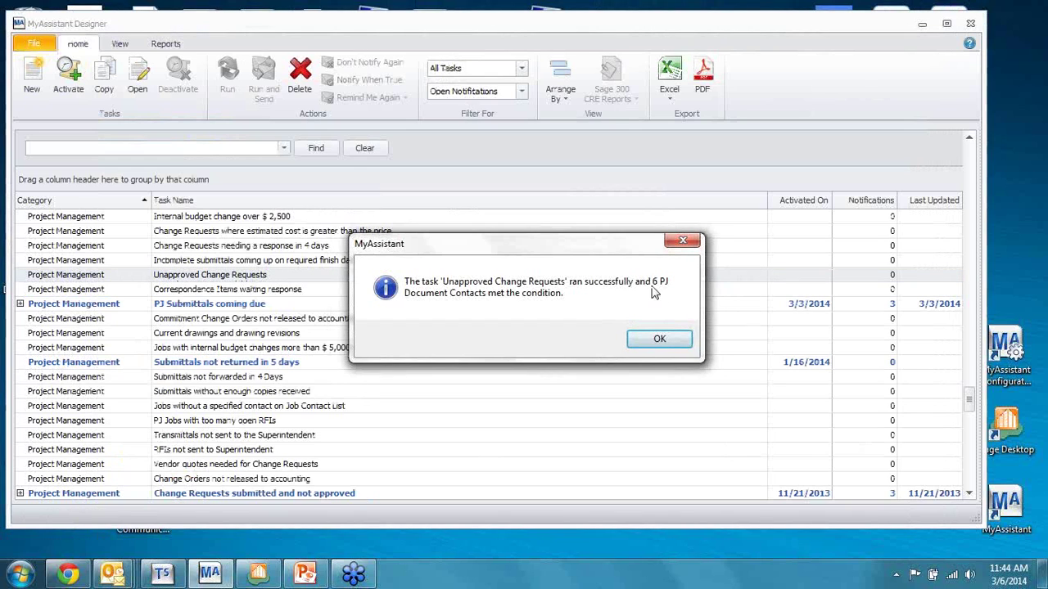
click(659, 340)
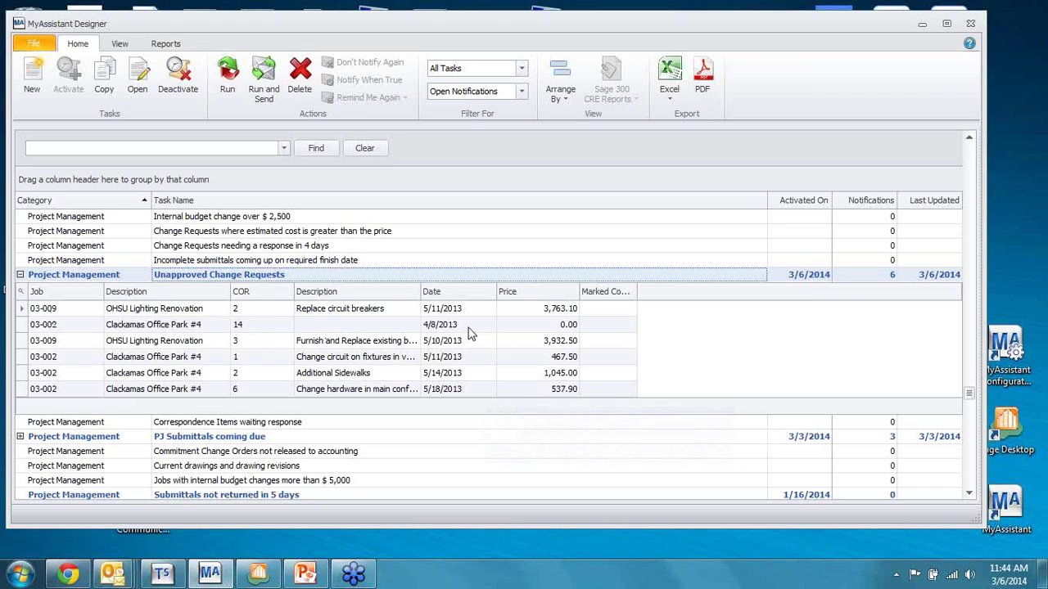
click(20, 275)
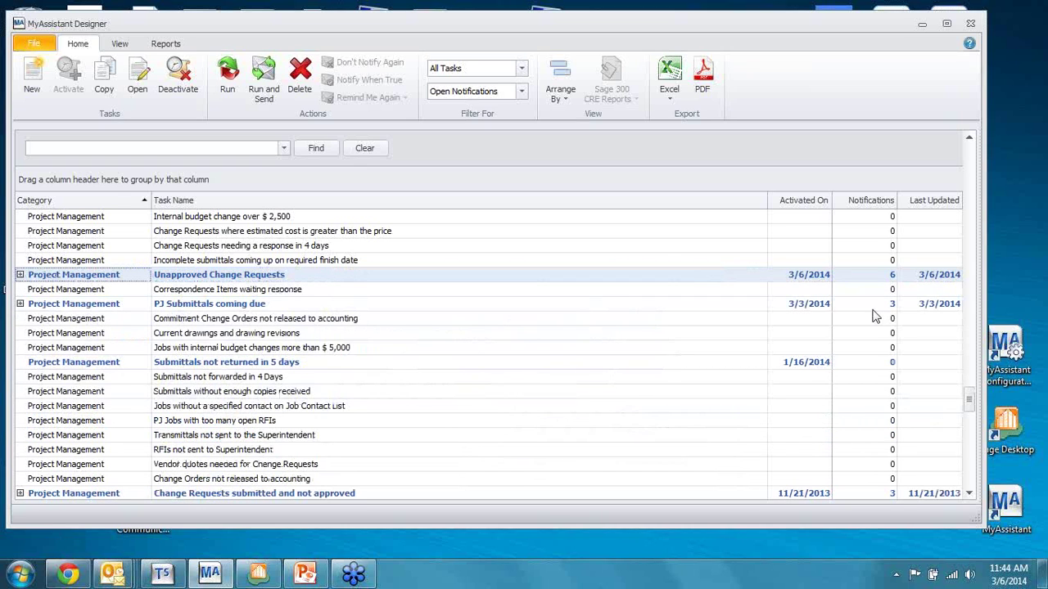
click(923, 25)
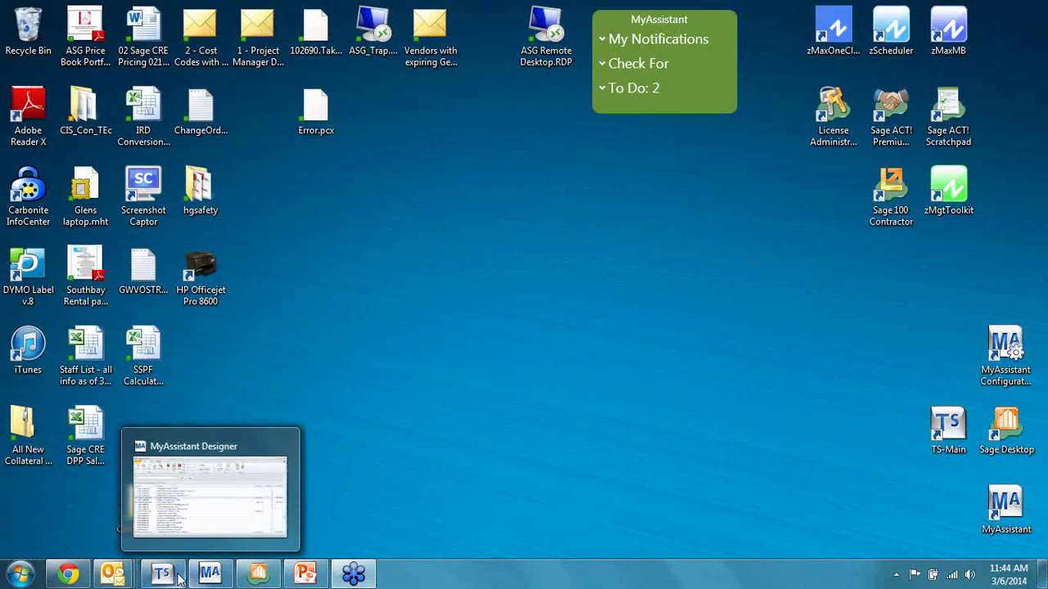
Step: In Sage 300, open change request 3, Additional sills @ main entrance
mouse_move(206, 578)
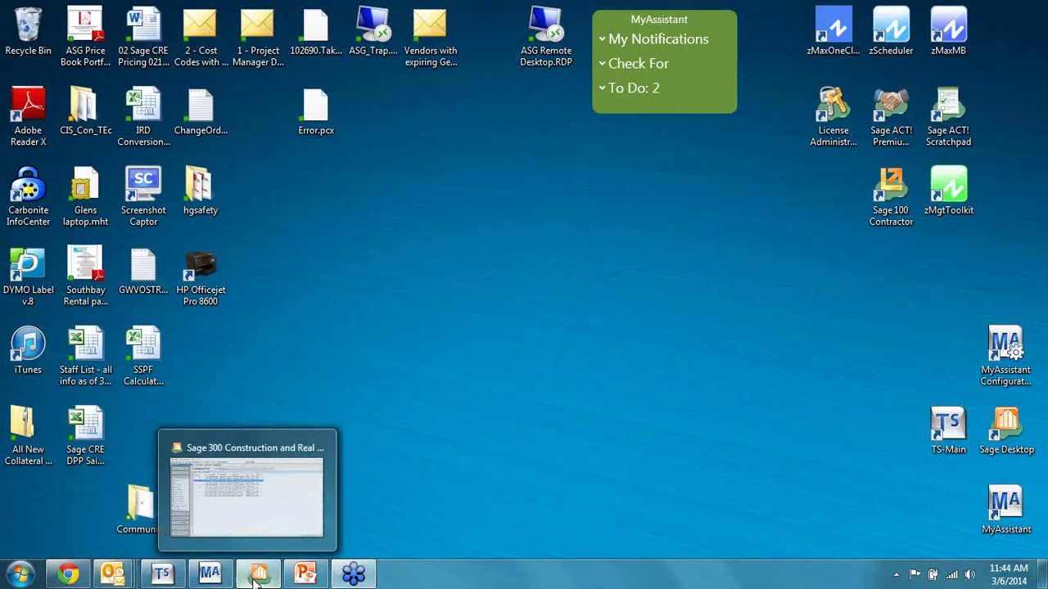
click(257, 576)
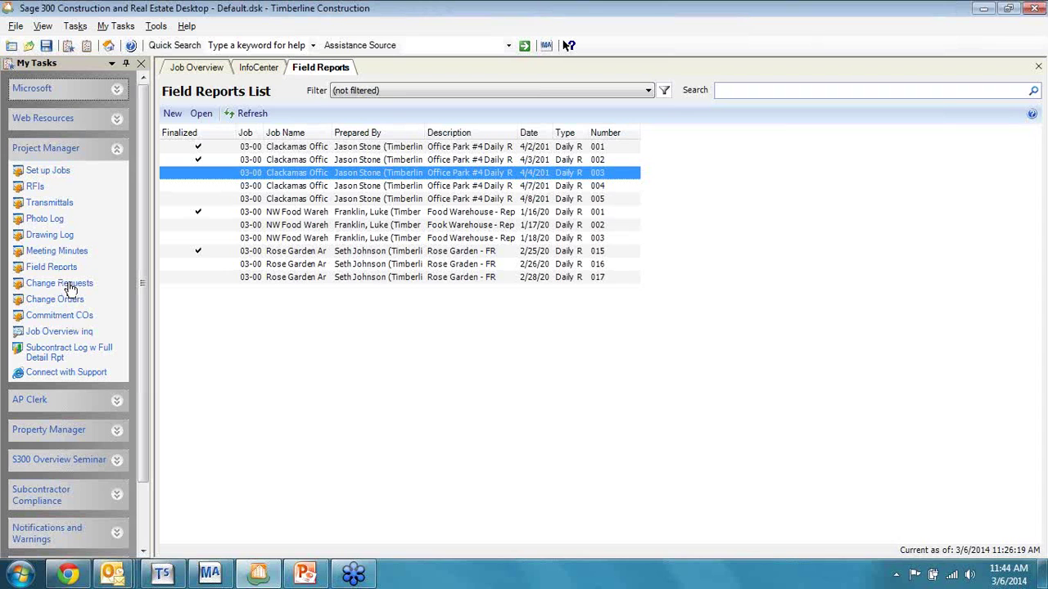
click(71, 290)
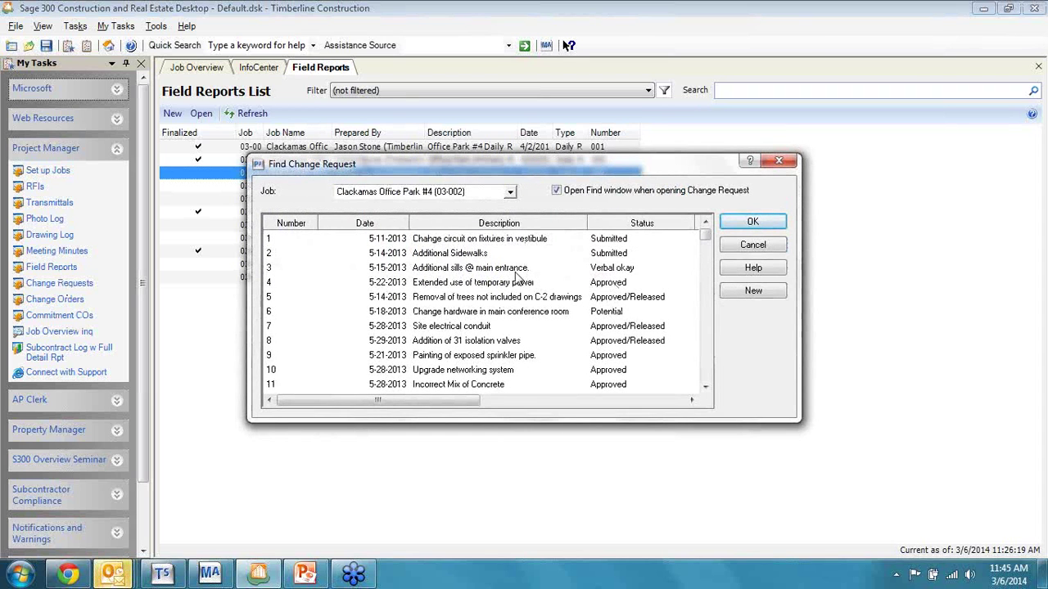
click(513, 273)
double_click(512, 273)
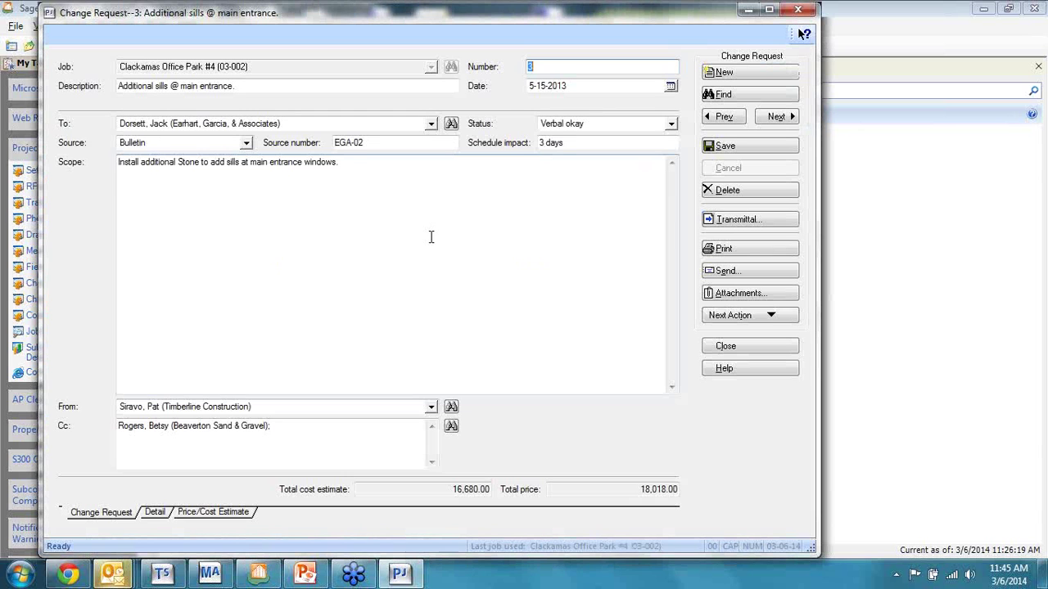
Step: Change its schedule impact from 3 to 4 days, save, and close
click(540, 143)
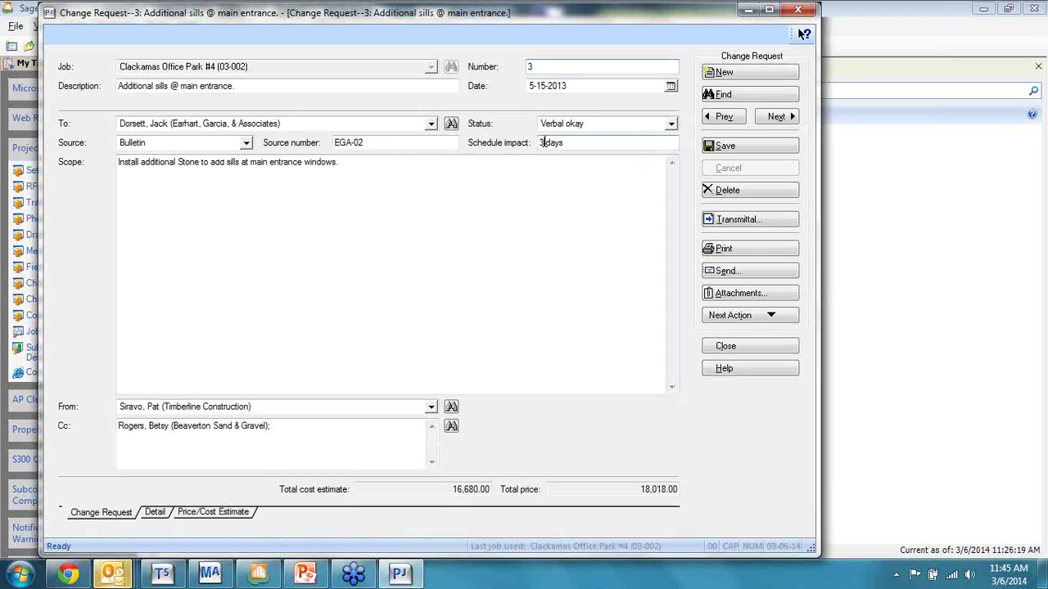
key(BackSpace)
text(4)
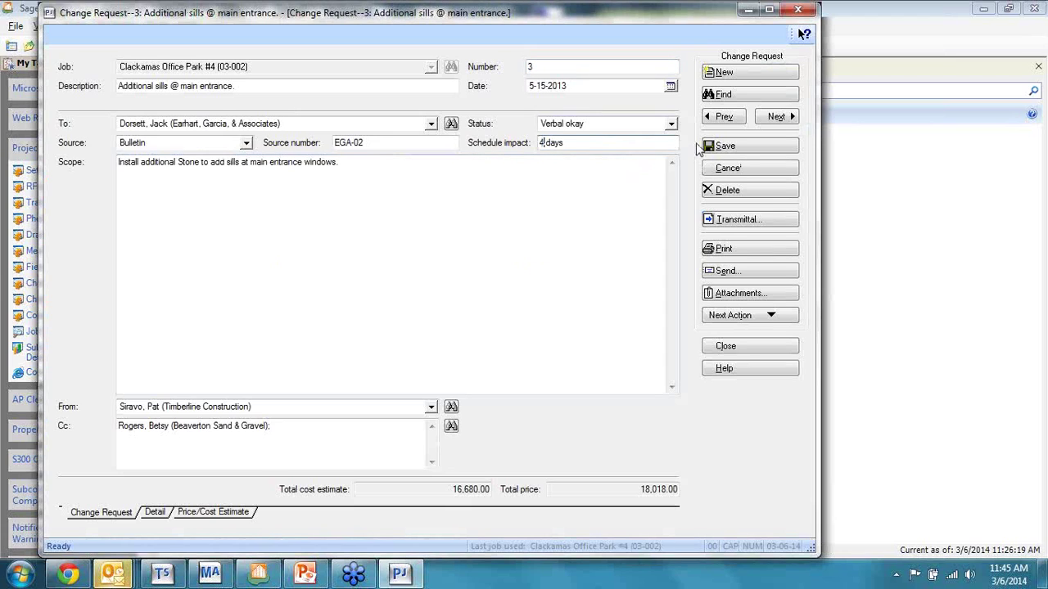
click(755, 145)
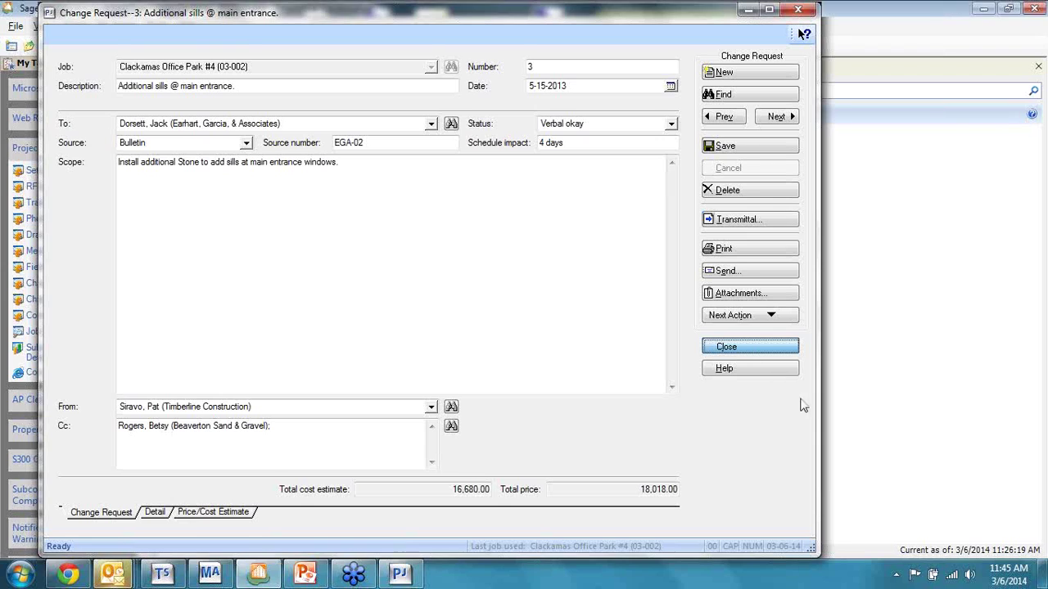
click(759, 347)
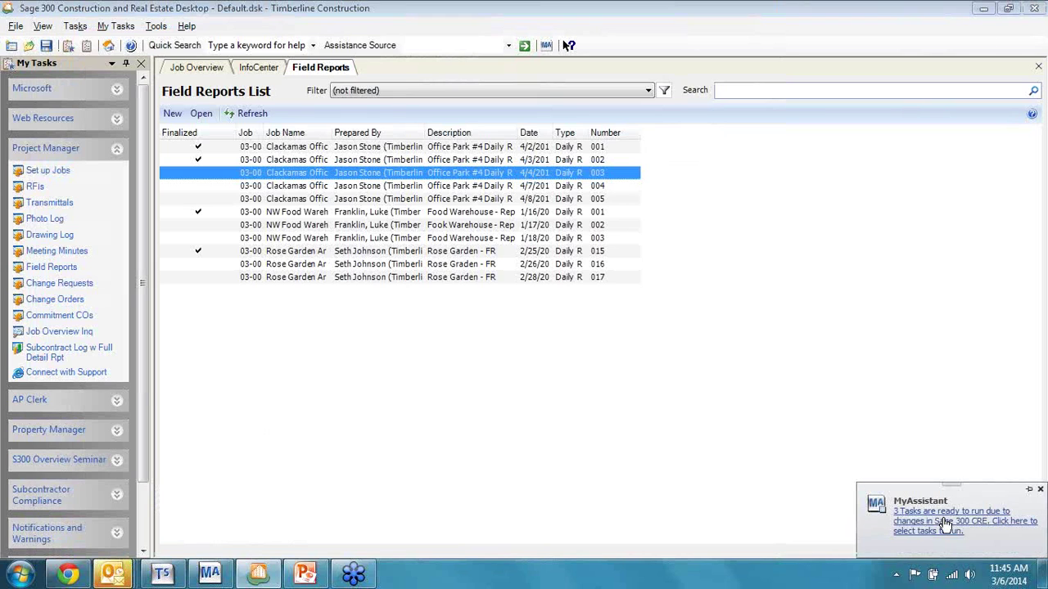
Step: Rerun Unapproved Change Requests from the MyAssistant pop-up and open its new alert email
click(945, 524)
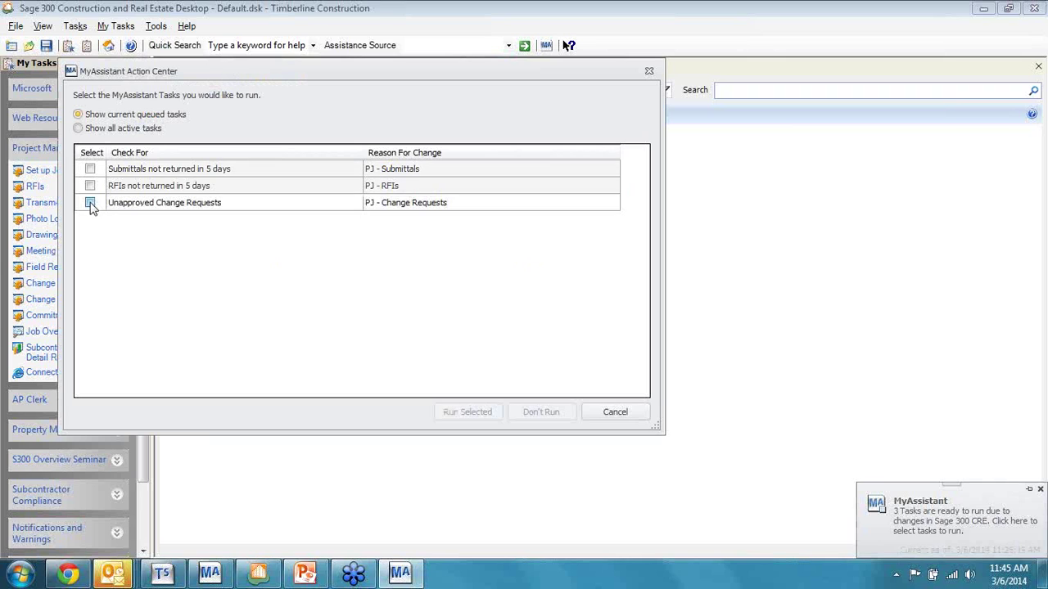
click(90, 203)
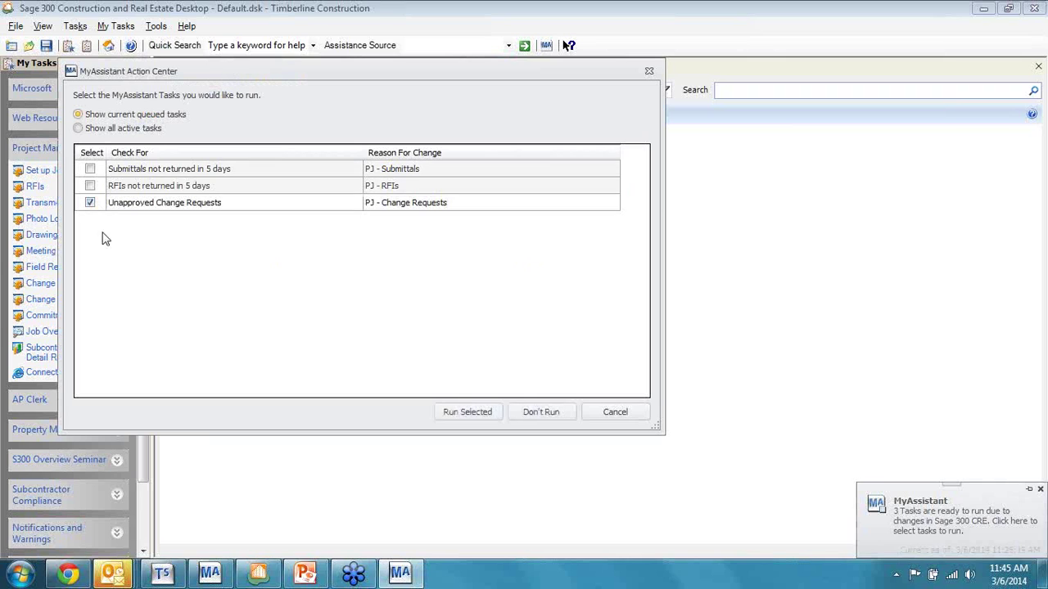
click(480, 419)
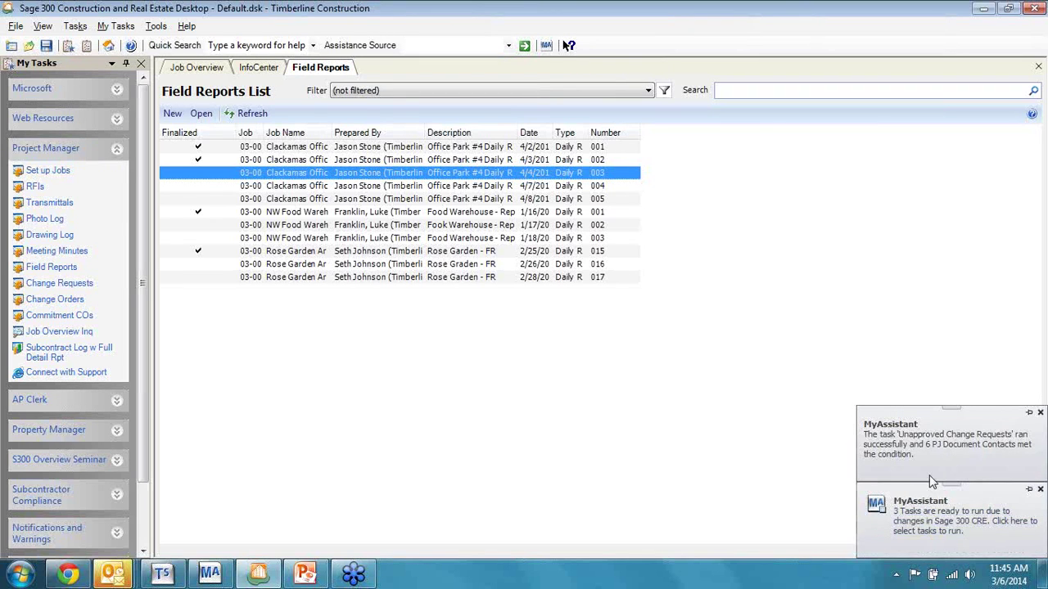
click(901, 437)
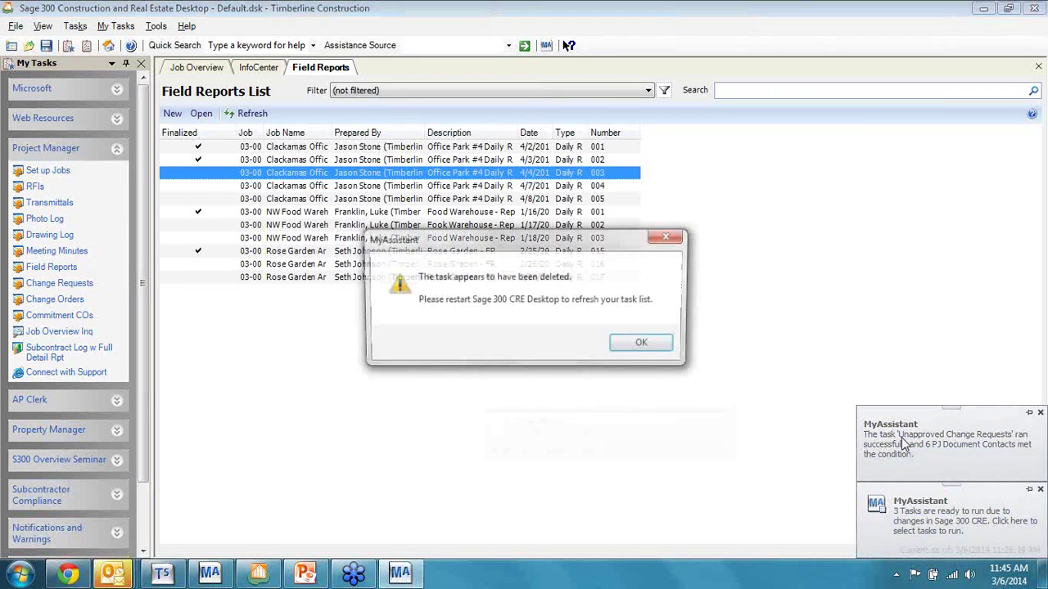
click(644, 346)
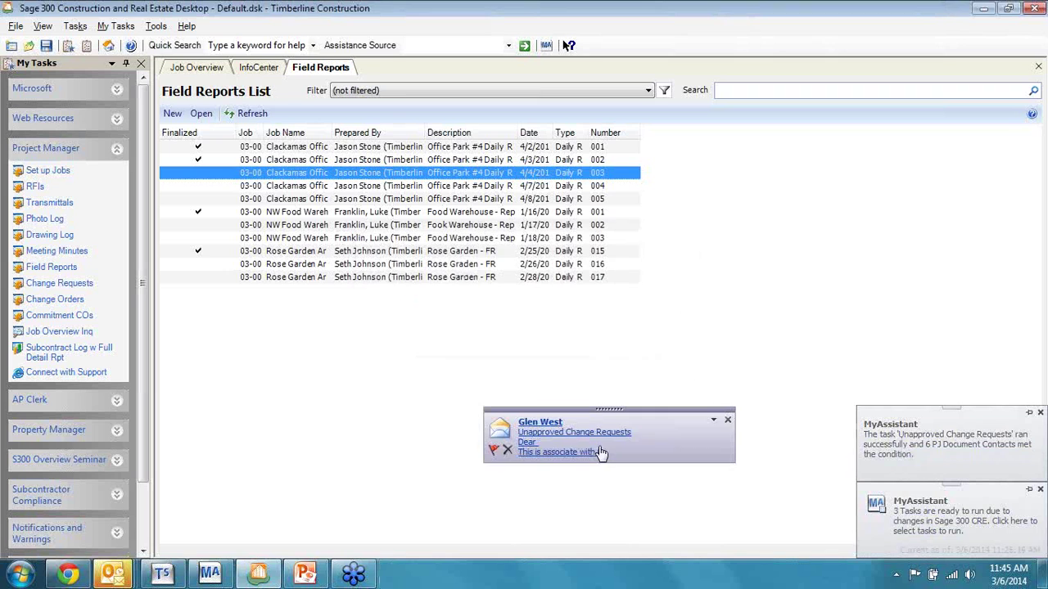
click(553, 438)
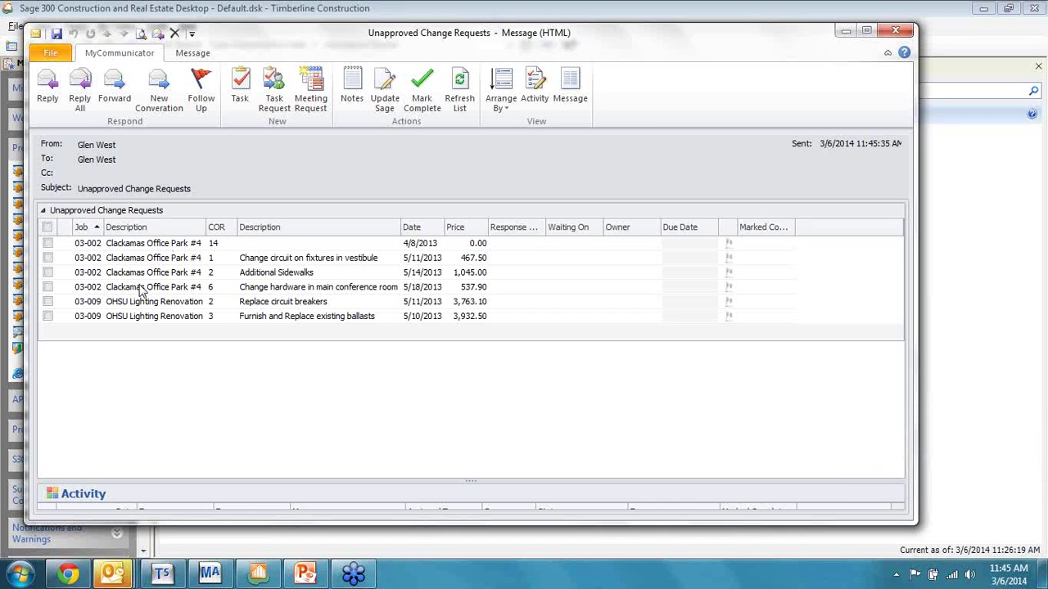
Step: Minimize the alert email window and the Sage 300 window
click(844, 33)
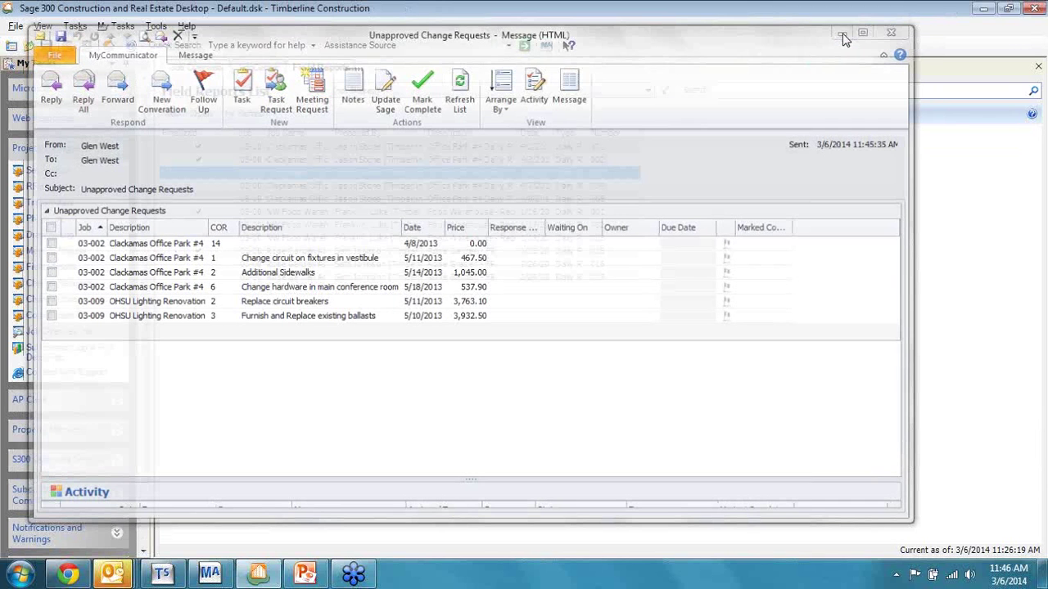
click(985, 11)
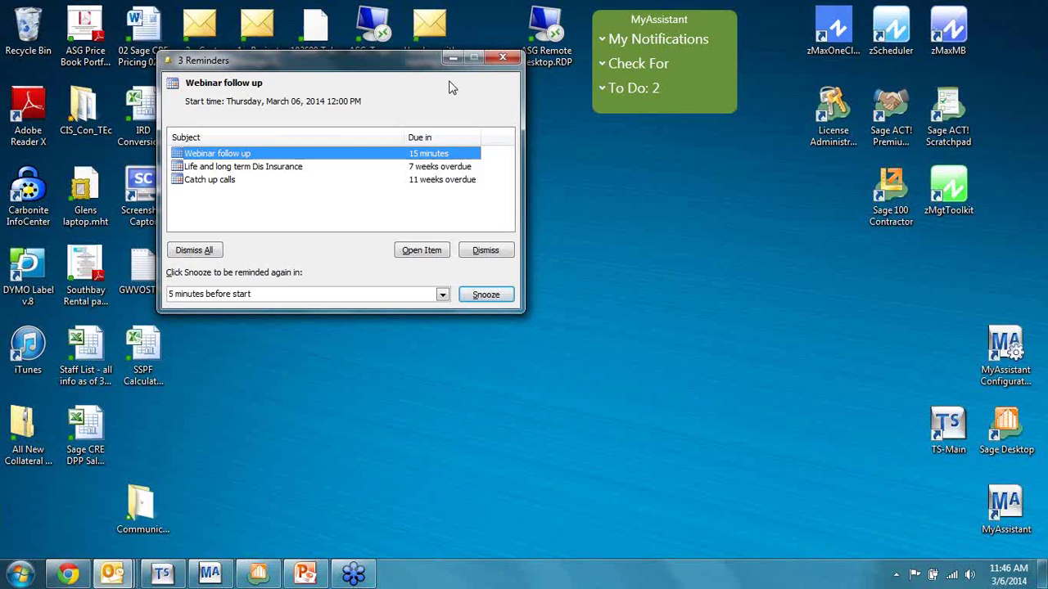
Step: Dismiss the reminders, then view and close the Unapproved Change Requests notification from My Notifications
click(458, 63)
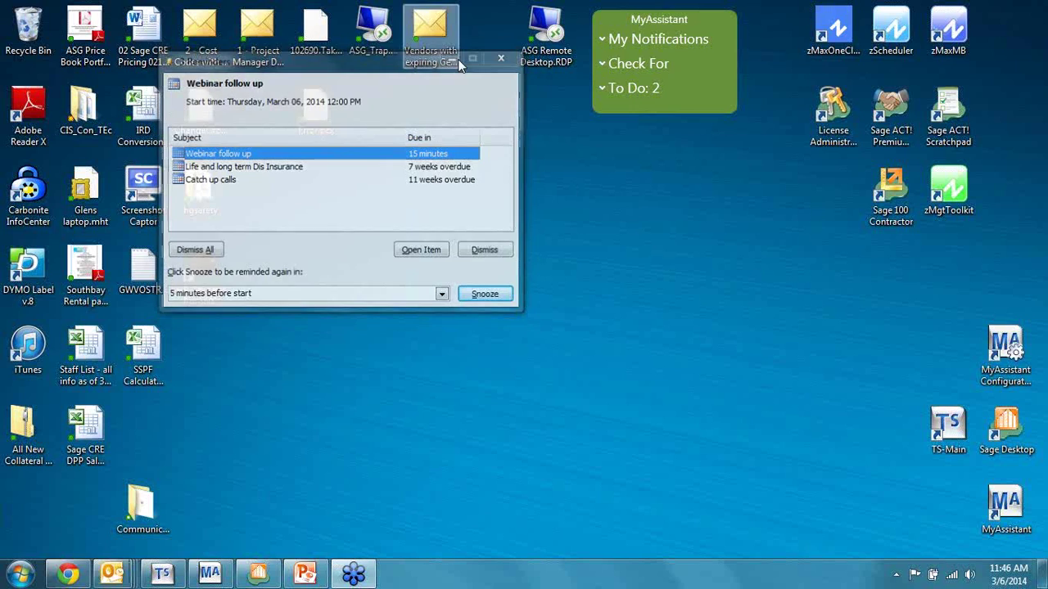
click(645, 43)
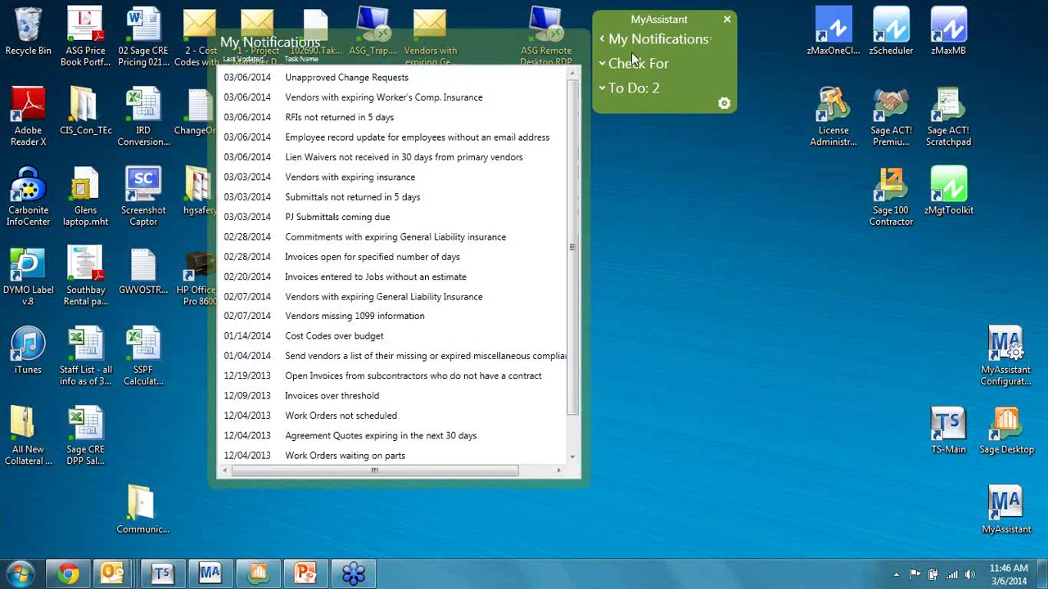
click(391, 82)
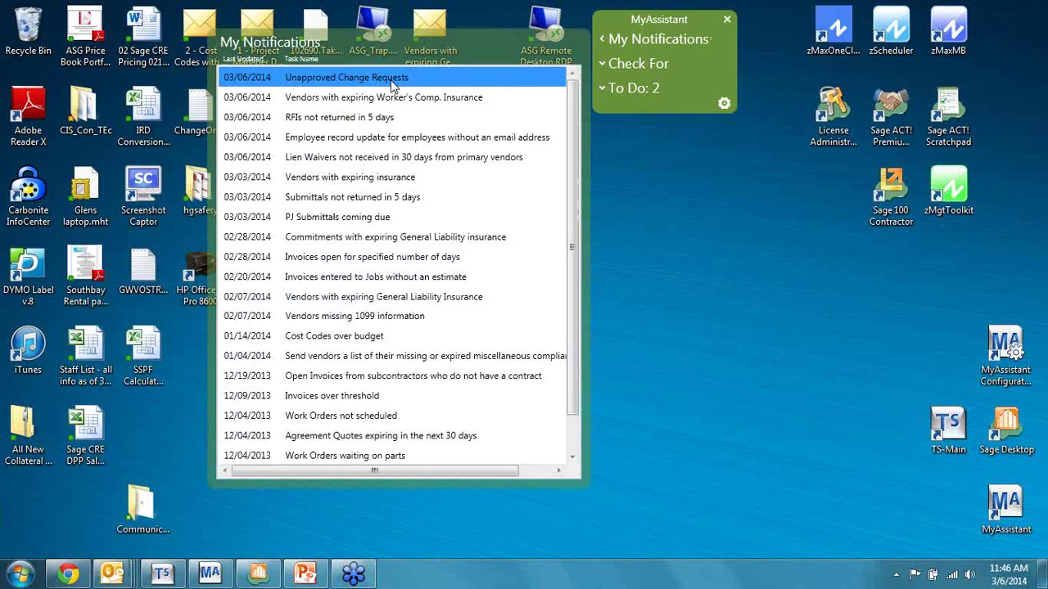
double_click(391, 82)
click(848, 18)
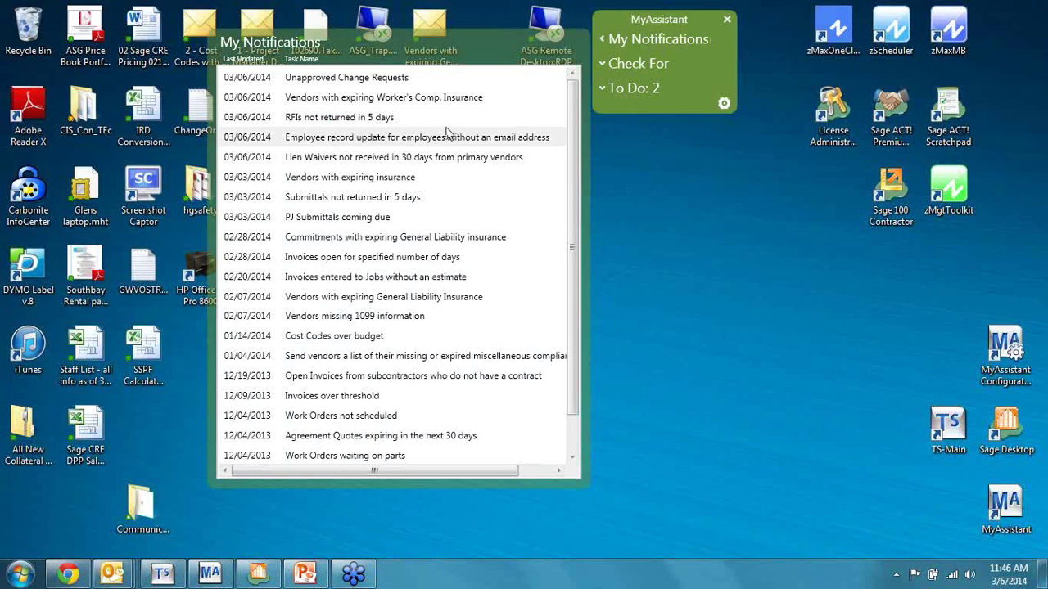
Step: View and close the RFIs not returned in 5 days and Cost Codes over budget notifications
double_click(363, 117)
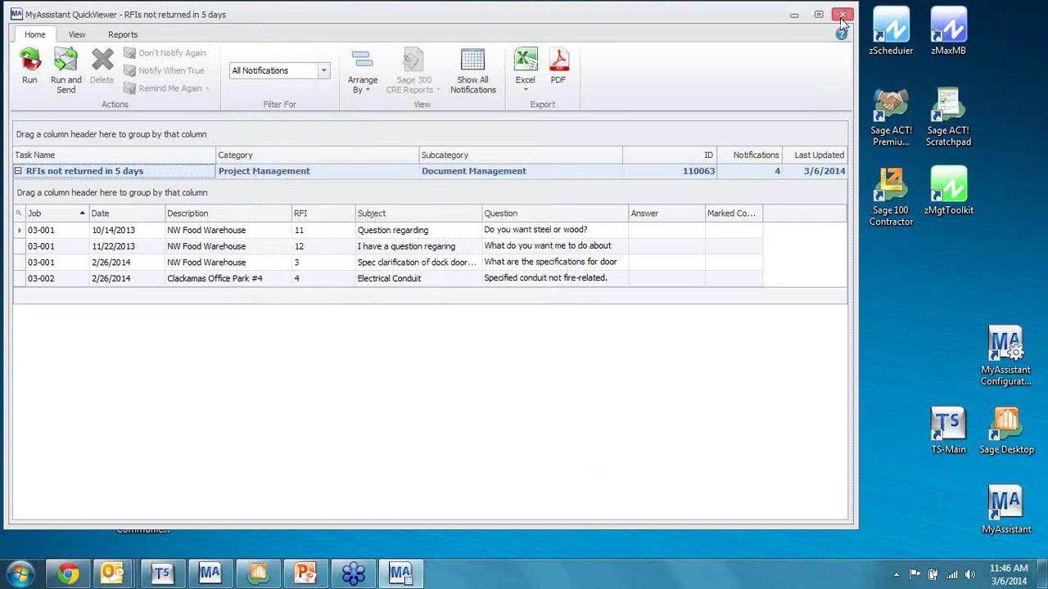
click(841, 14)
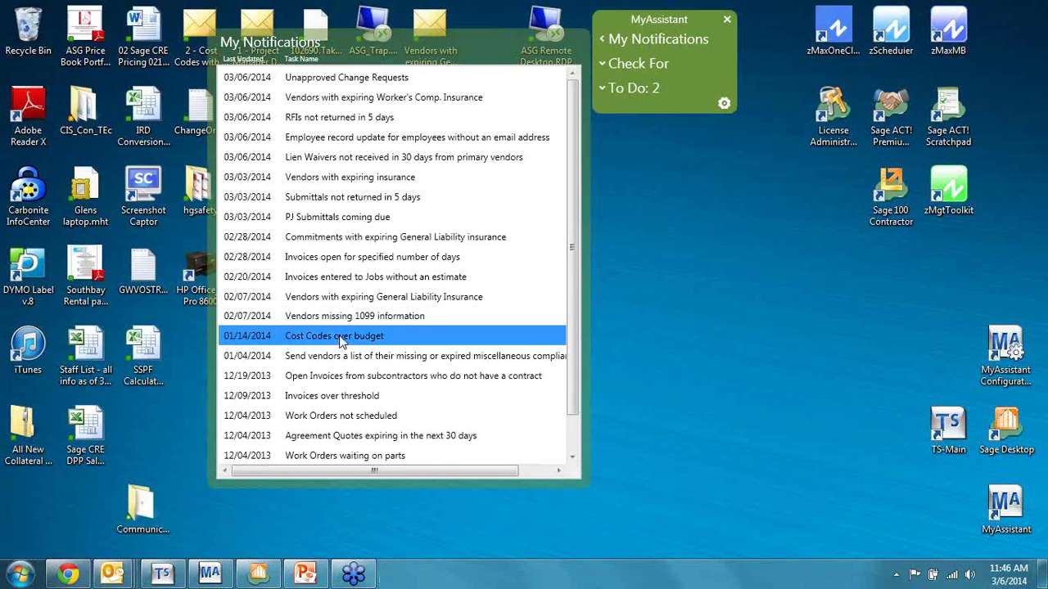
click(342, 342)
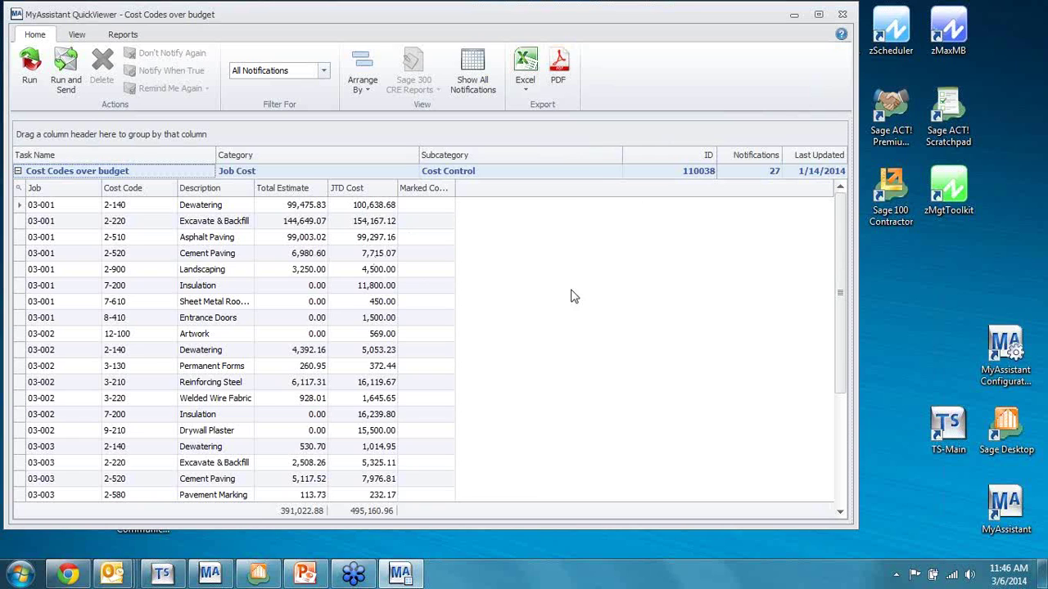
click(842, 16)
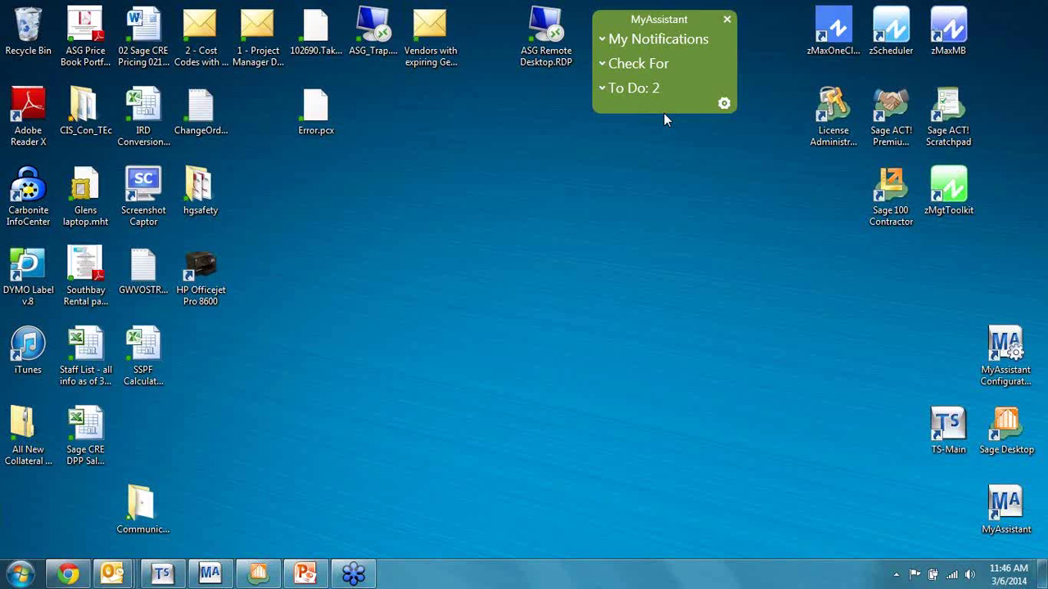
Step: Restore the Outlook inbox and open the '7 - Vendor Insurance expiring soon' alert in its own window
mouse_move(116, 577)
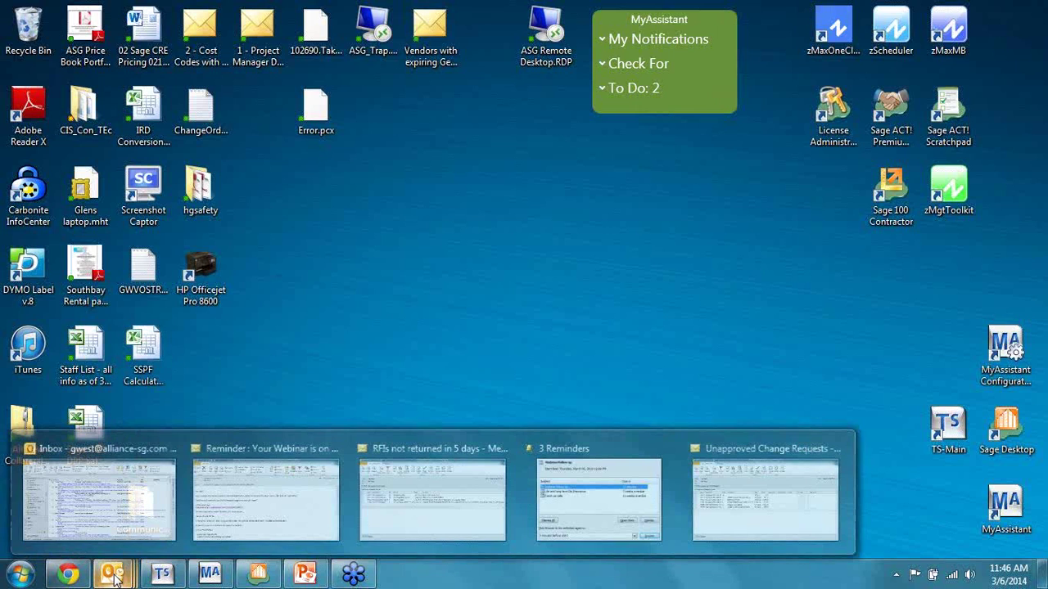
click(123, 491)
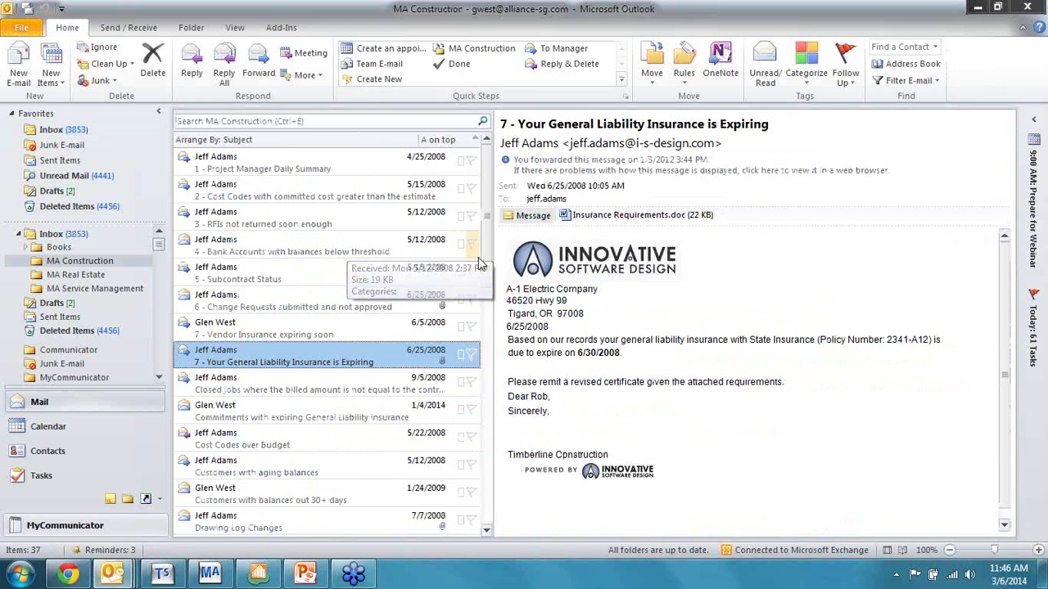
click(301, 332)
double_click(301, 333)
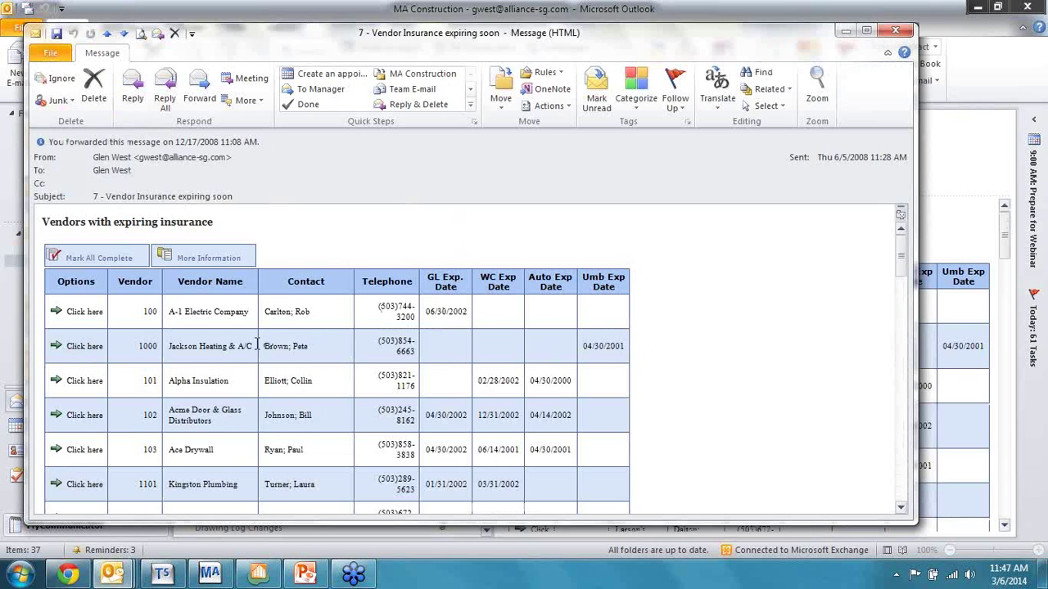
Step: Review the vendor expiration table, close the message, and open the General Liability Insurance Expiring alert
scroll(144, 318, down, 1)
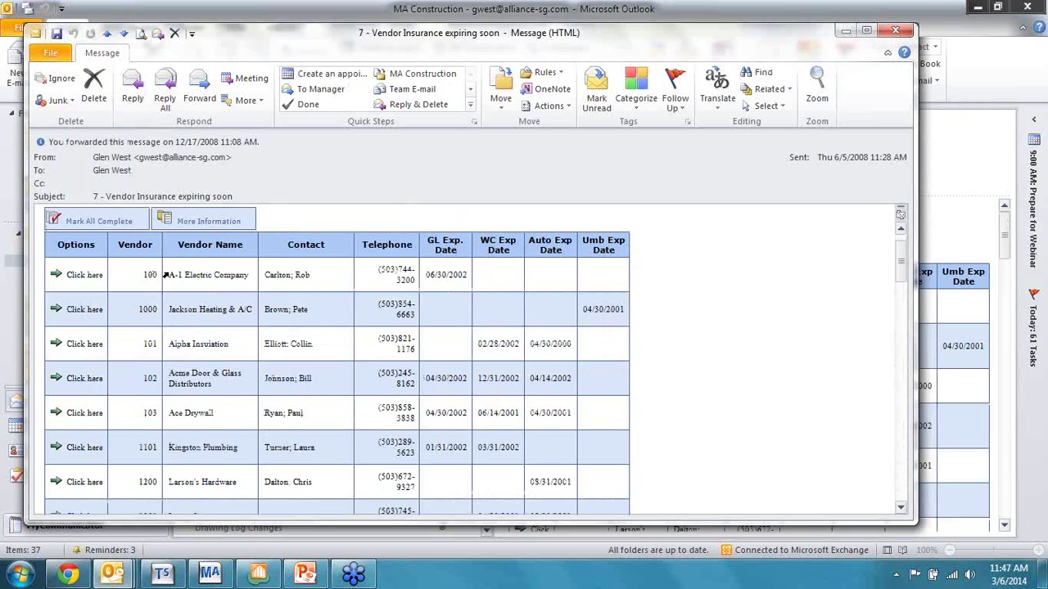
scroll(166, 279, up, 1)
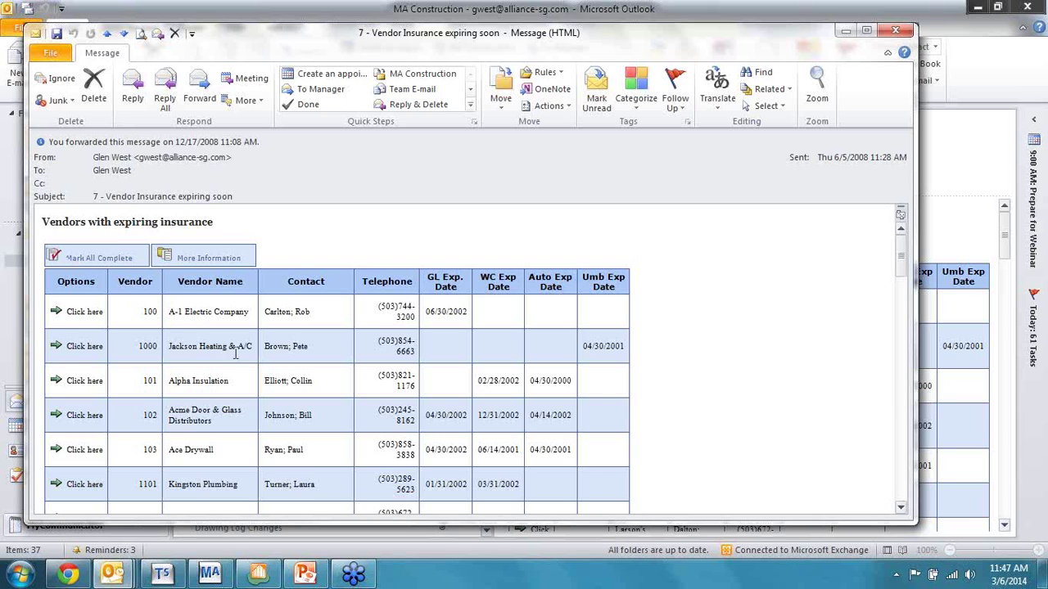
scroll(502, 344, down, 1)
scroll(502, 344, down, 1)
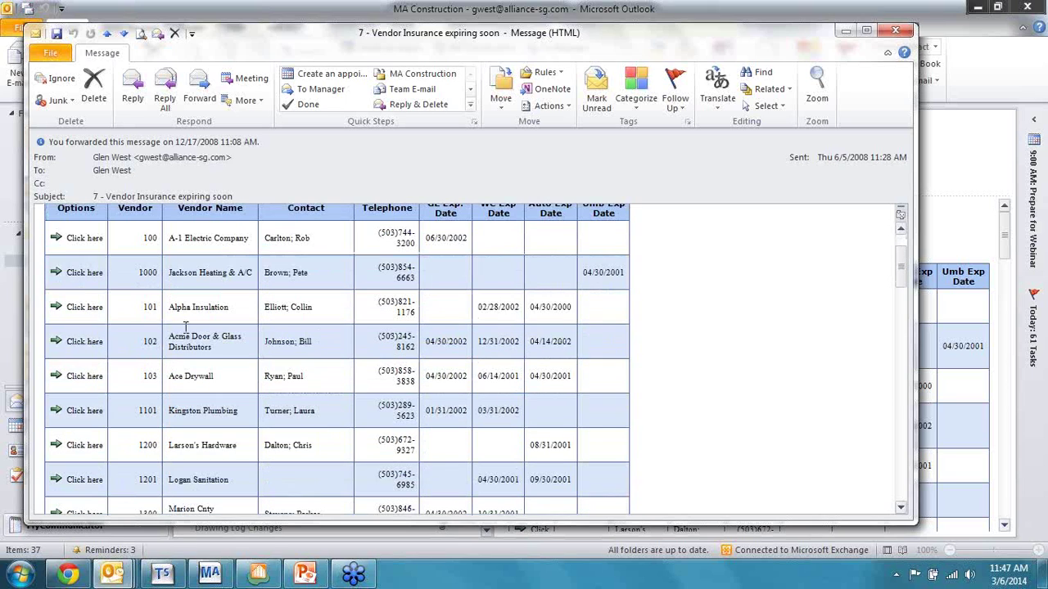
scroll(315, 365, down, 1)
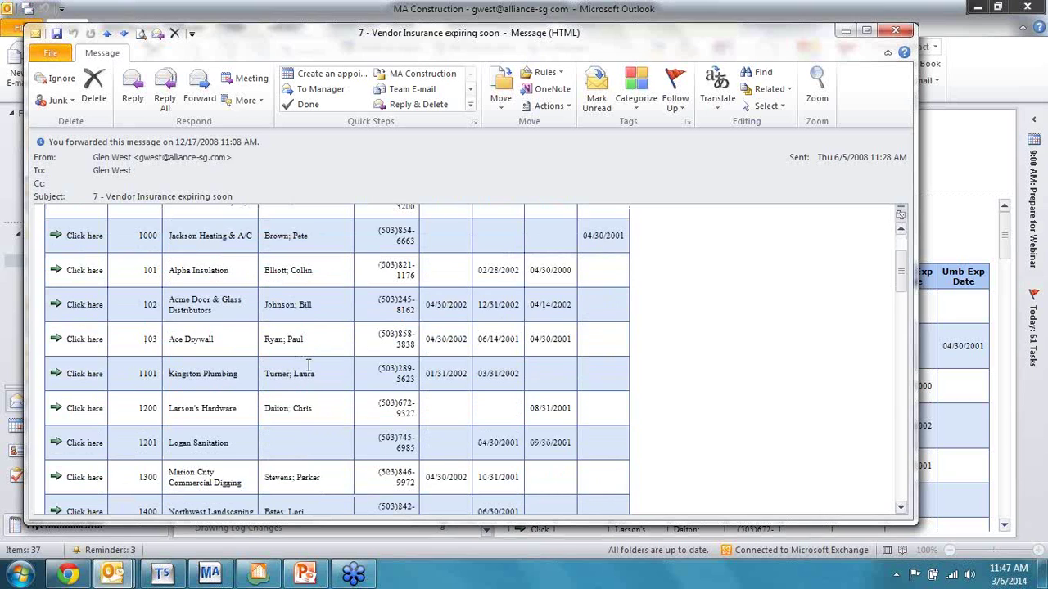
scroll(309, 365, down, 2)
scroll(309, 365, up, 4)
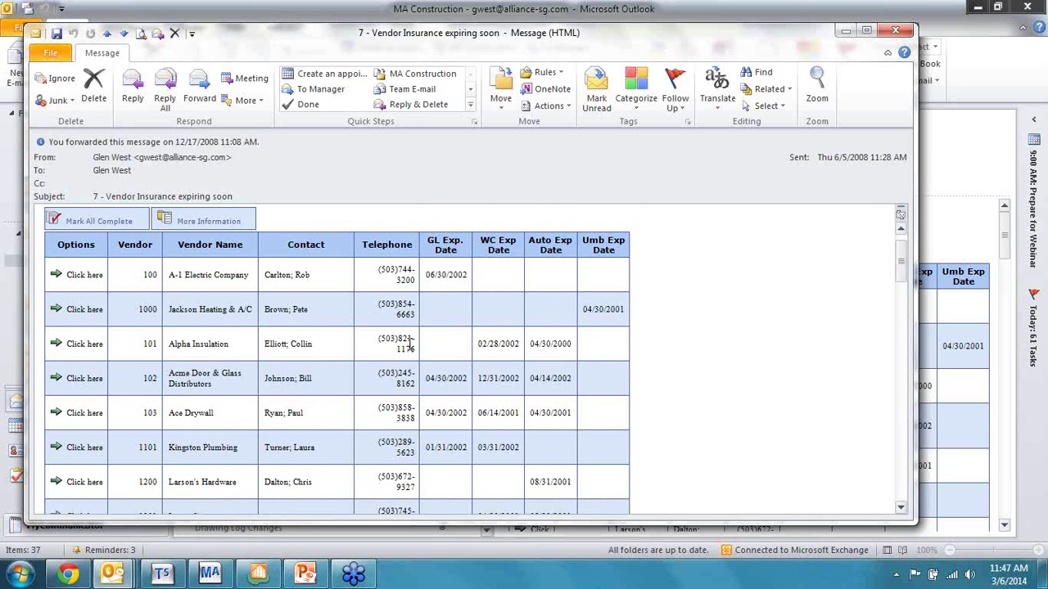
click(899, 35)
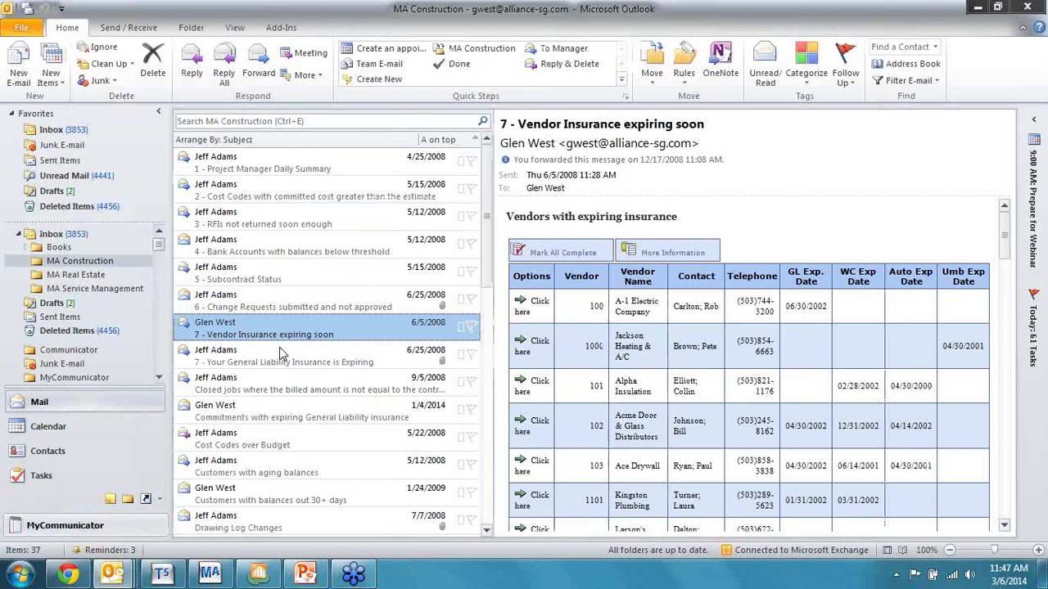
double_click(305, 363)
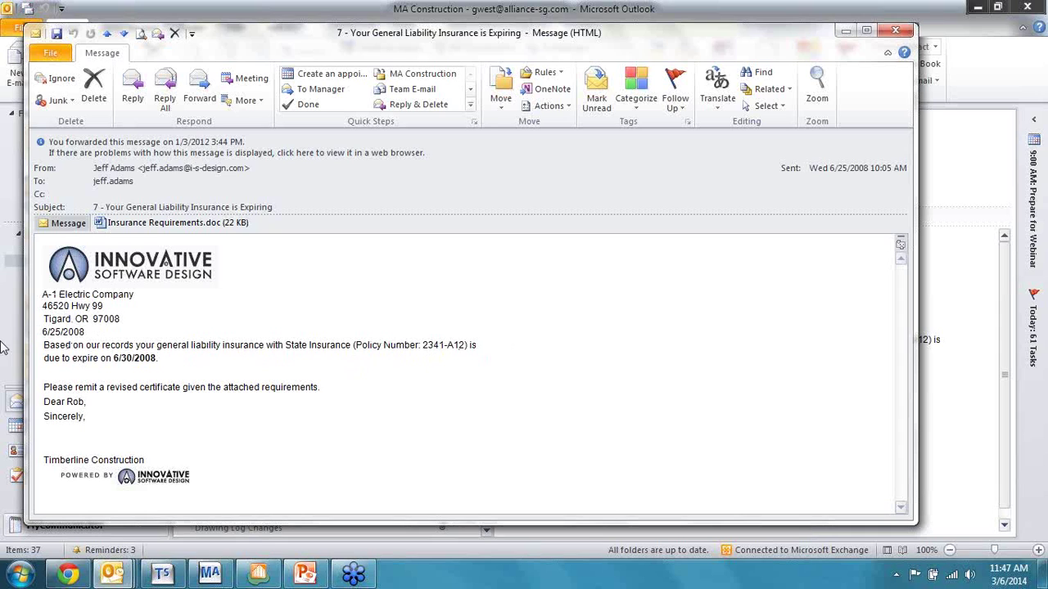
Step: Preview the Insurance Requirements.doc attachment, return to the message body, and close the window
click(162, 224)
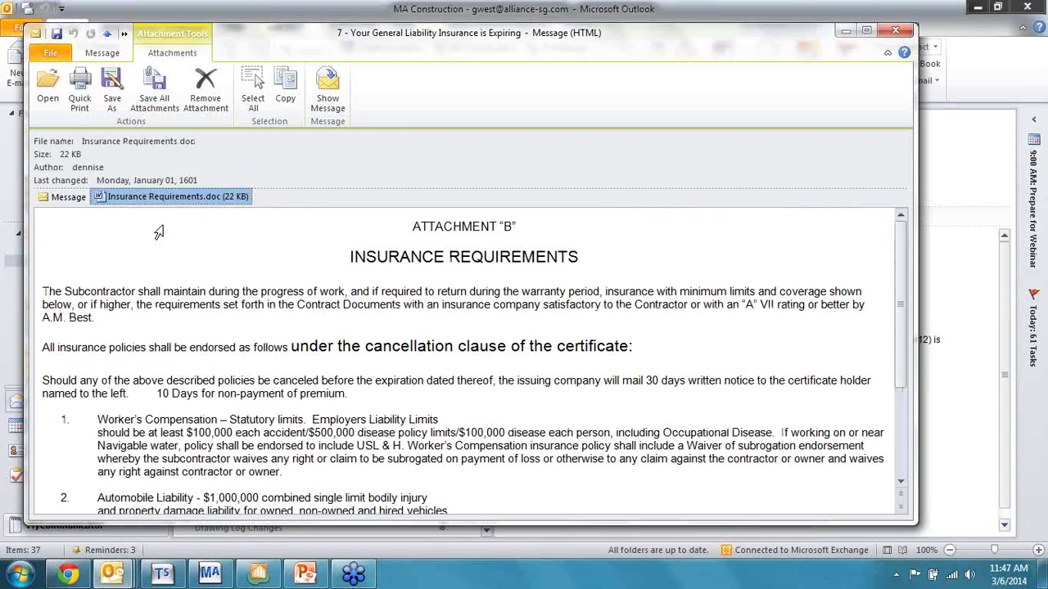
click(66, 200)
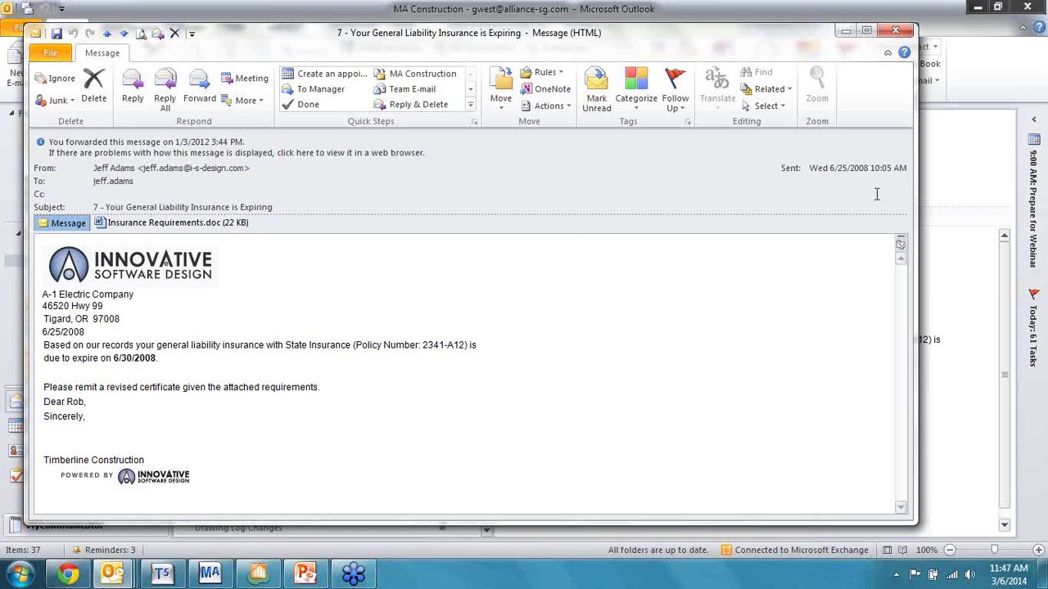
click(896, 31)
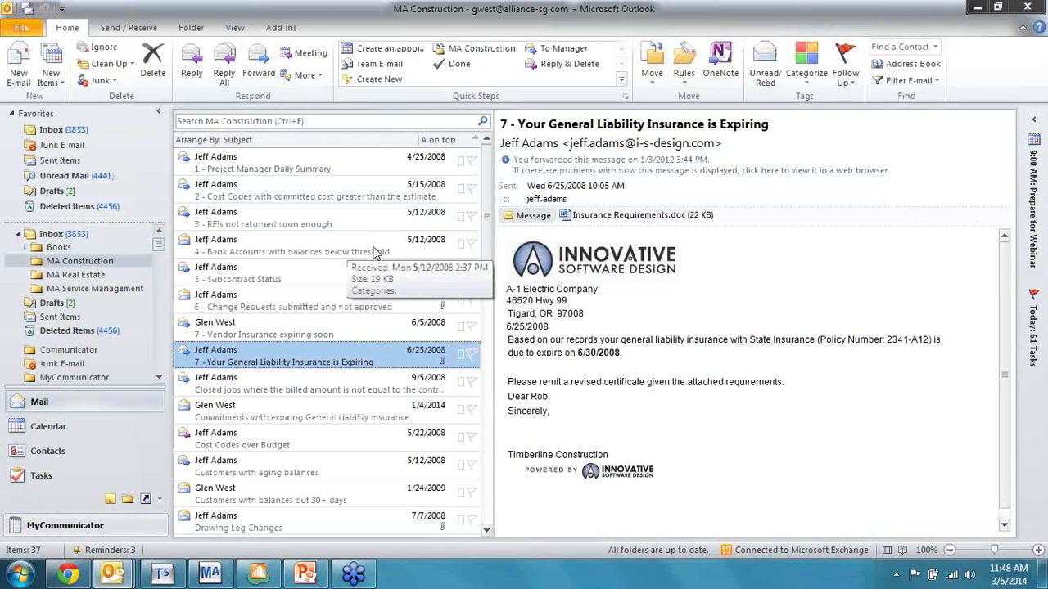
Step: Open '1 - Project Manager Daily Summary', review its cost code, RFI and change request tables, then close it
double_click(262, 168)
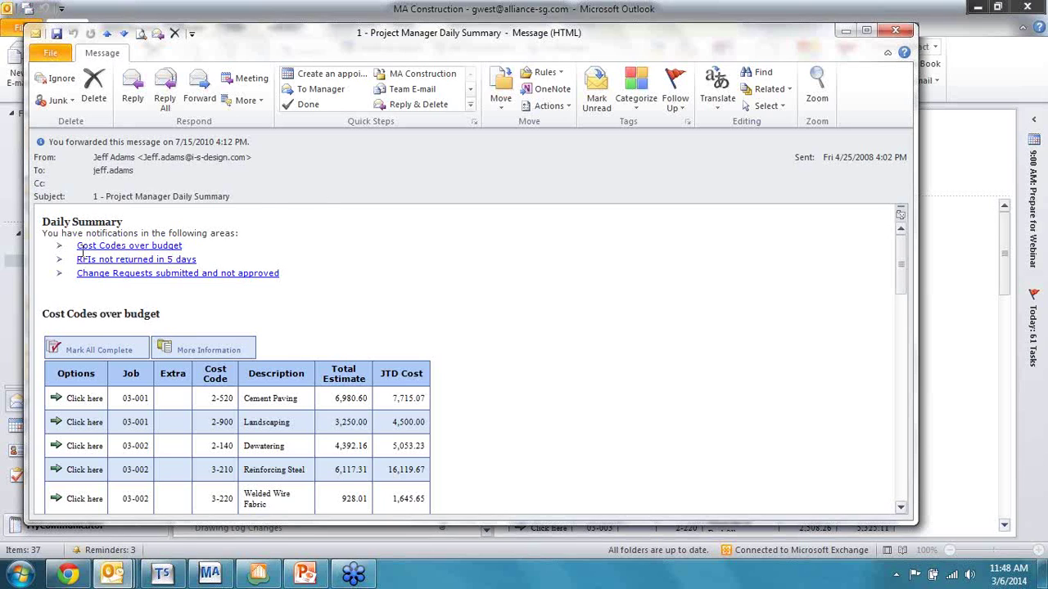
scroll(297, 317, down, 1)
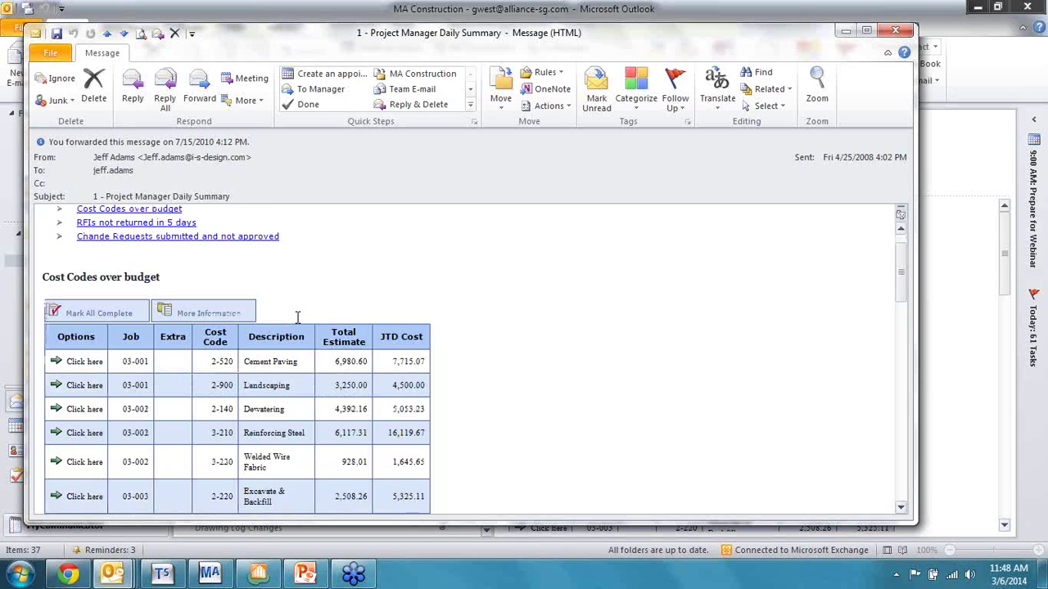
scroll(297, 317, up, 1)
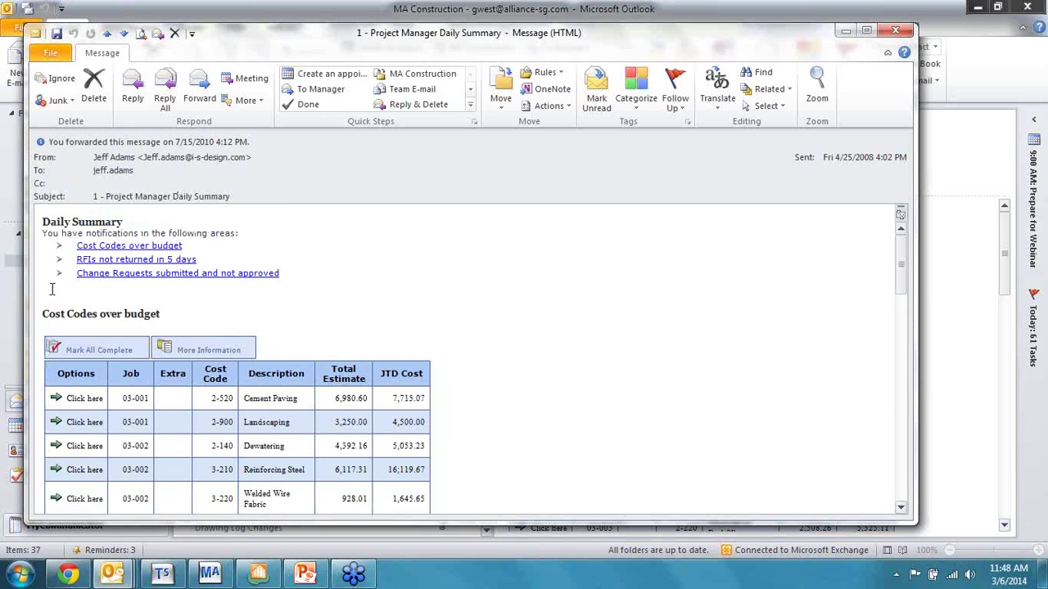
scroll(121, 253, down, 1)
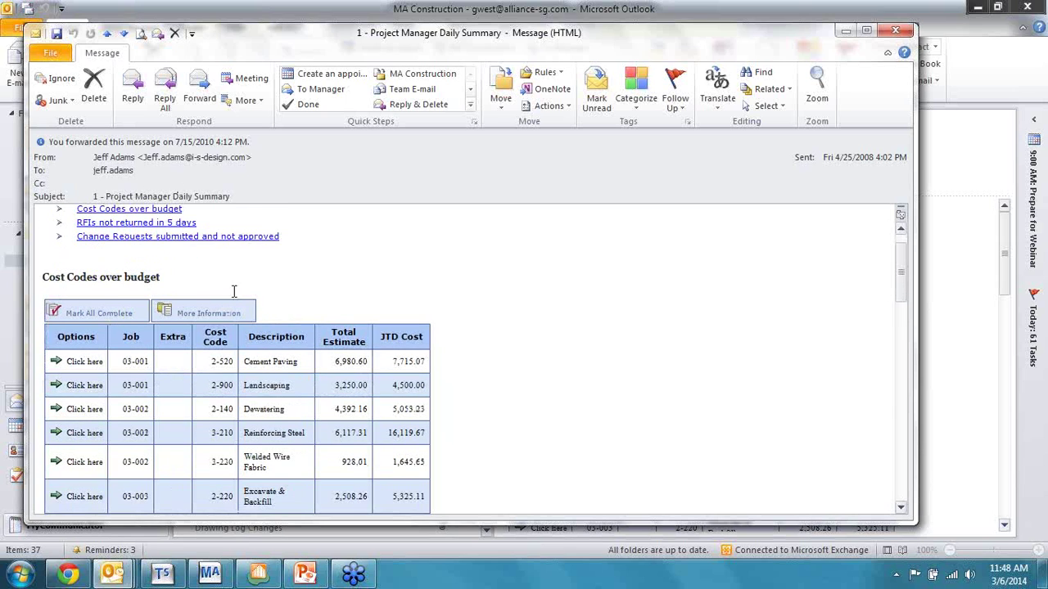
scroll(420, 331, down, 2)
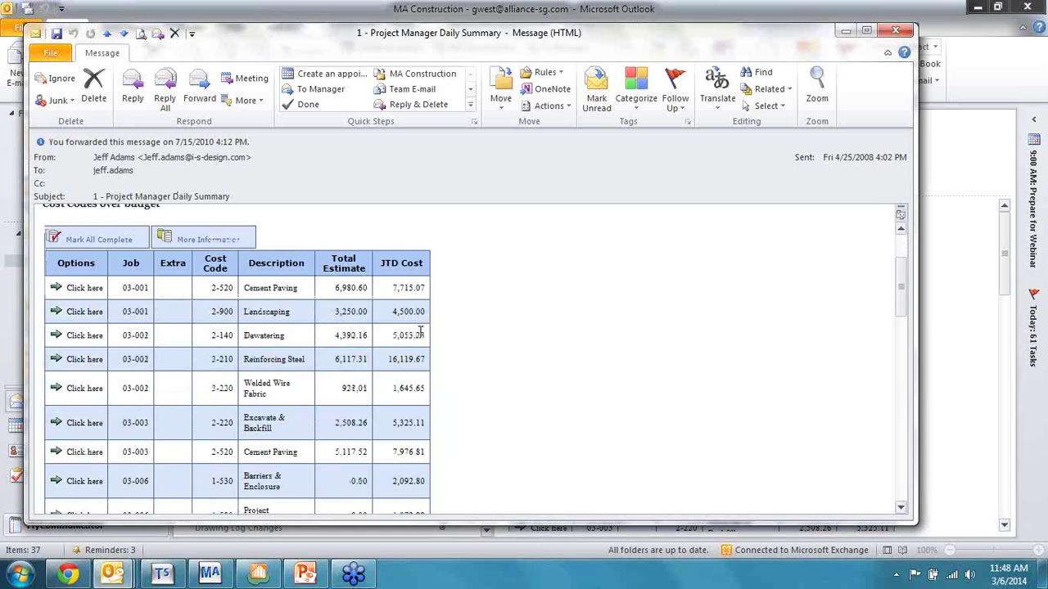
scroll(422, 262, down, 13)
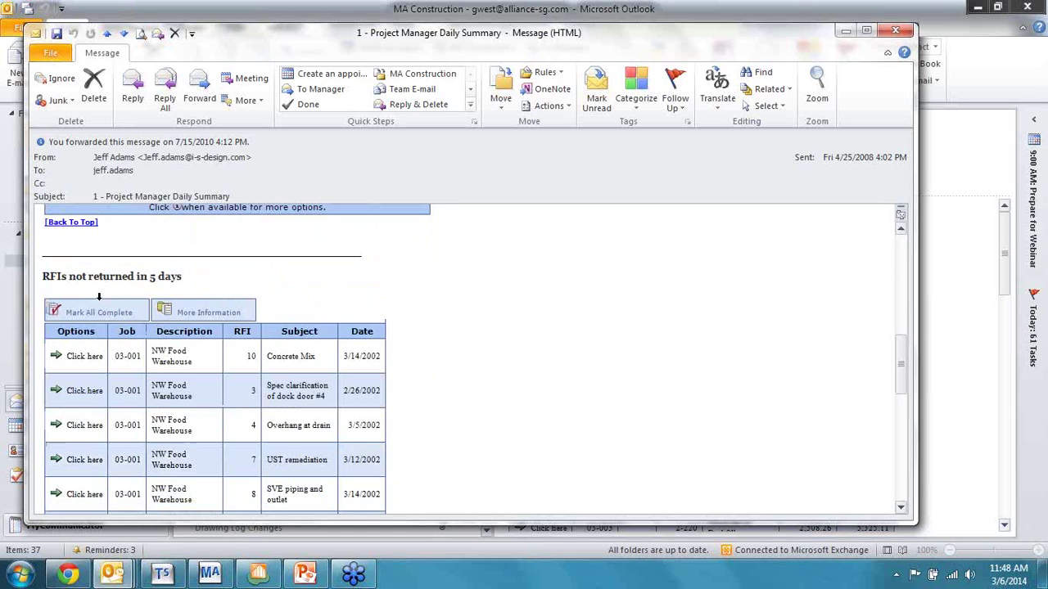
scroll(364, 309, down, 4)
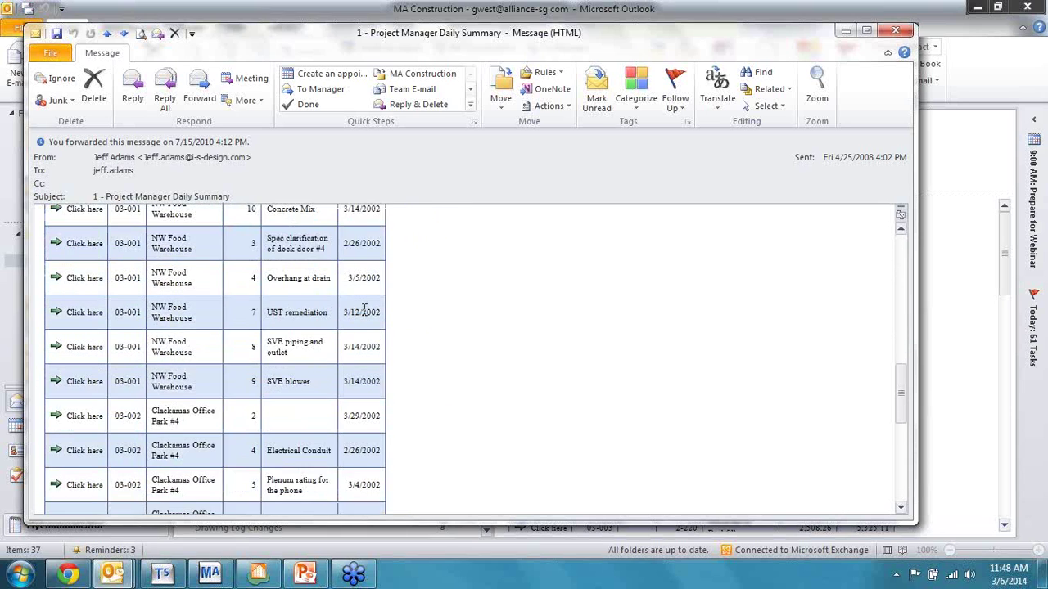
scroll(365, 309, down, 9)
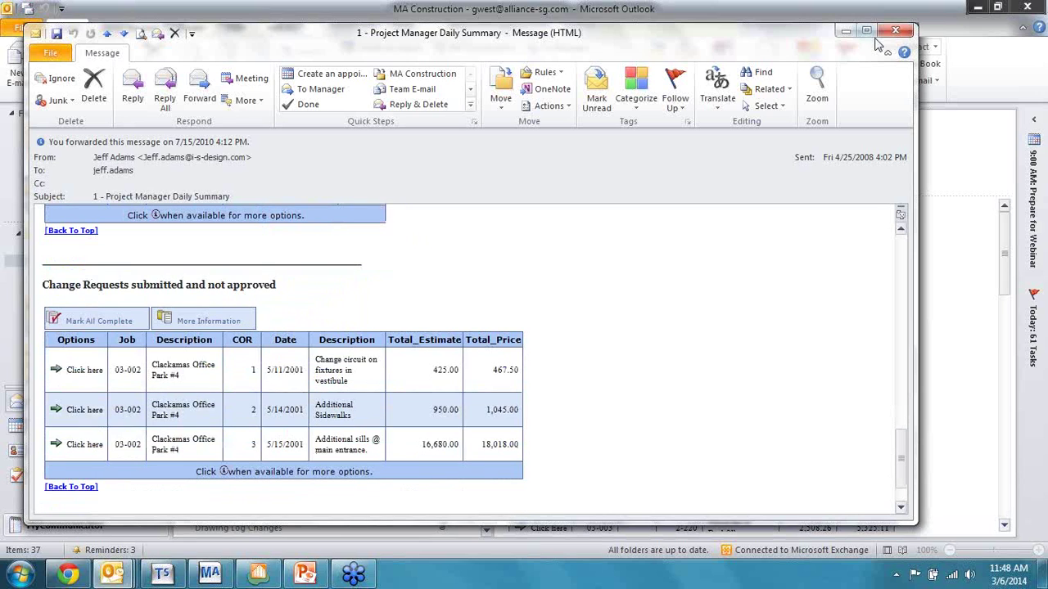
click(845, 30)
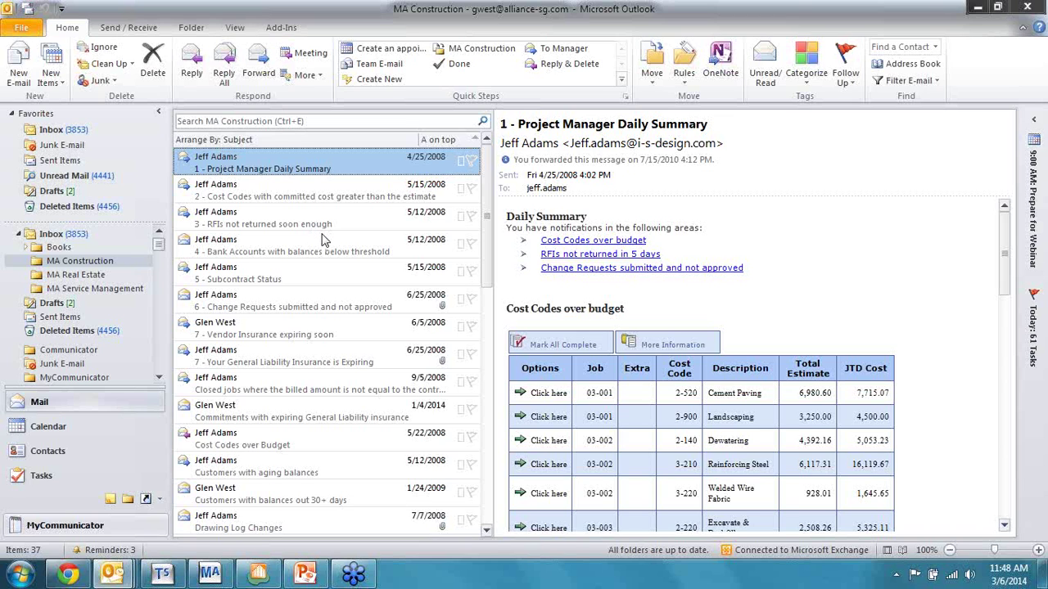
click(978, 8)
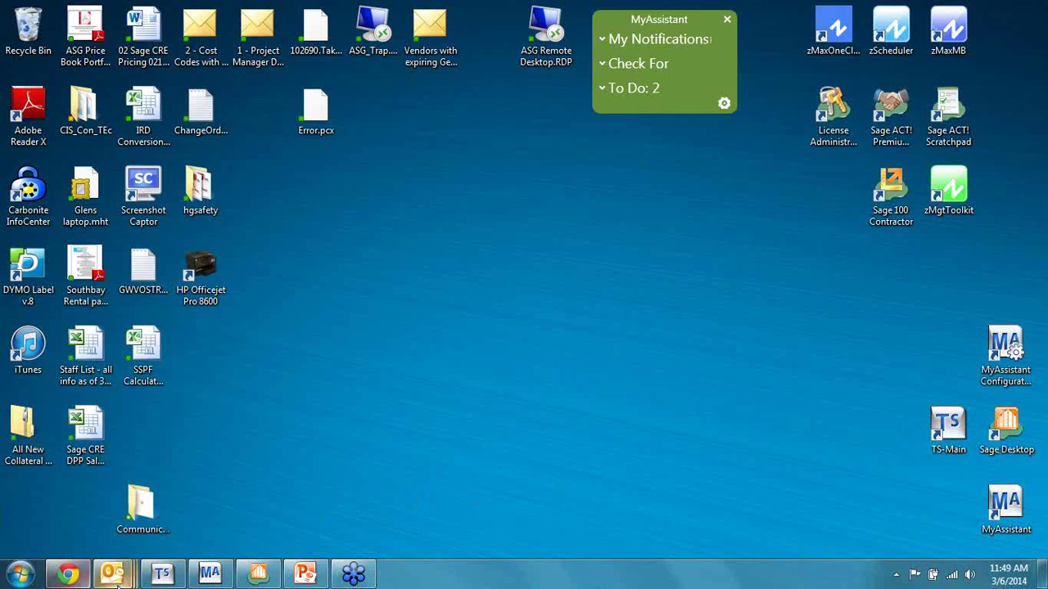
mouse_move(115, 579)
click(131, 517)
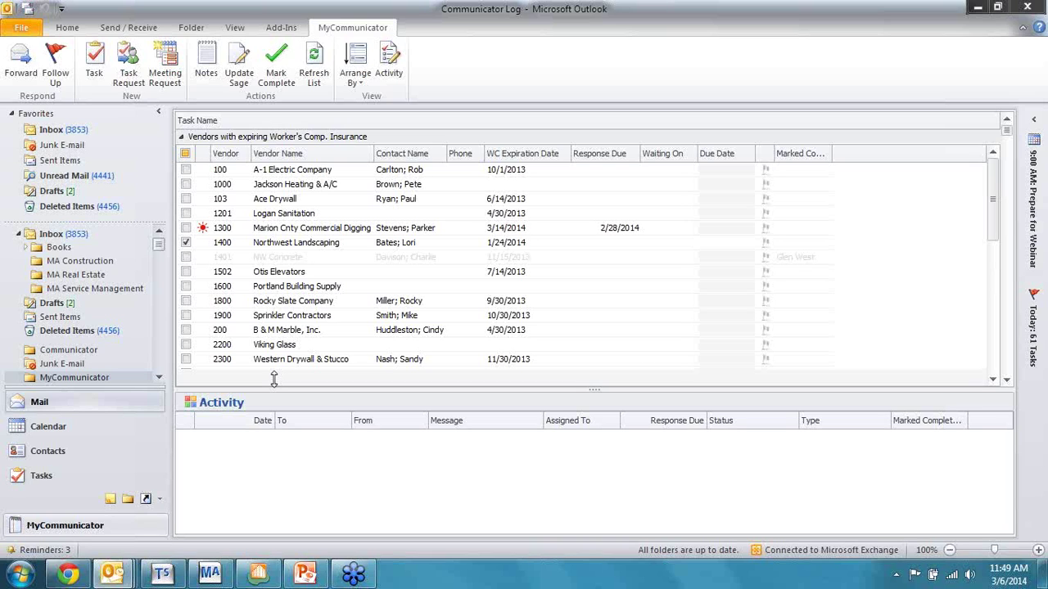
Step: Toggle the Invoices over threshold group, expand Worker's Comp. Insurance vendors, and tick A-1 Electric Company
click(180, 137)
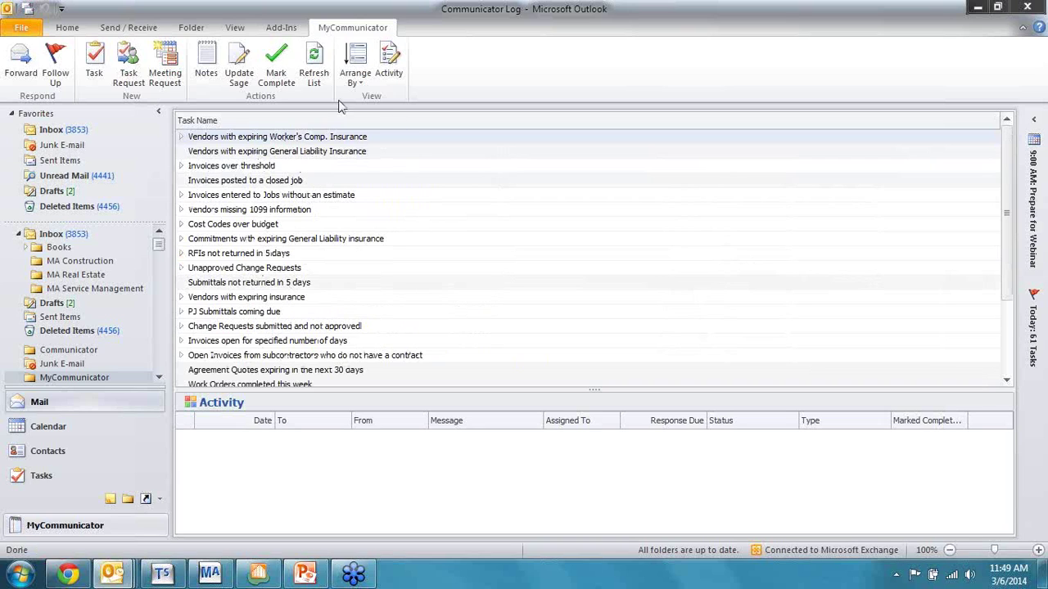
click(182, 166)
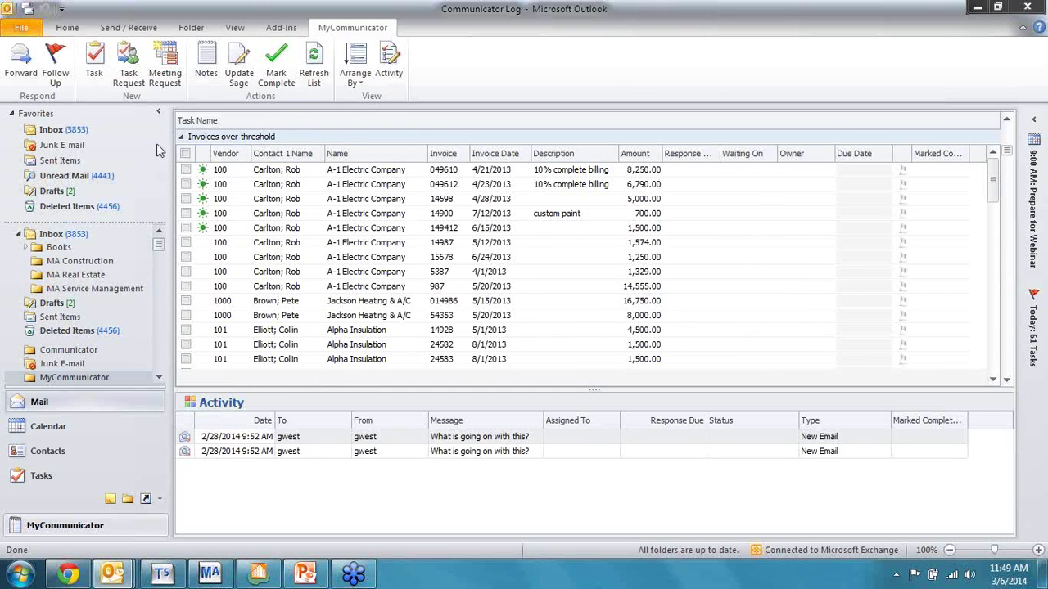
click(182, 138)
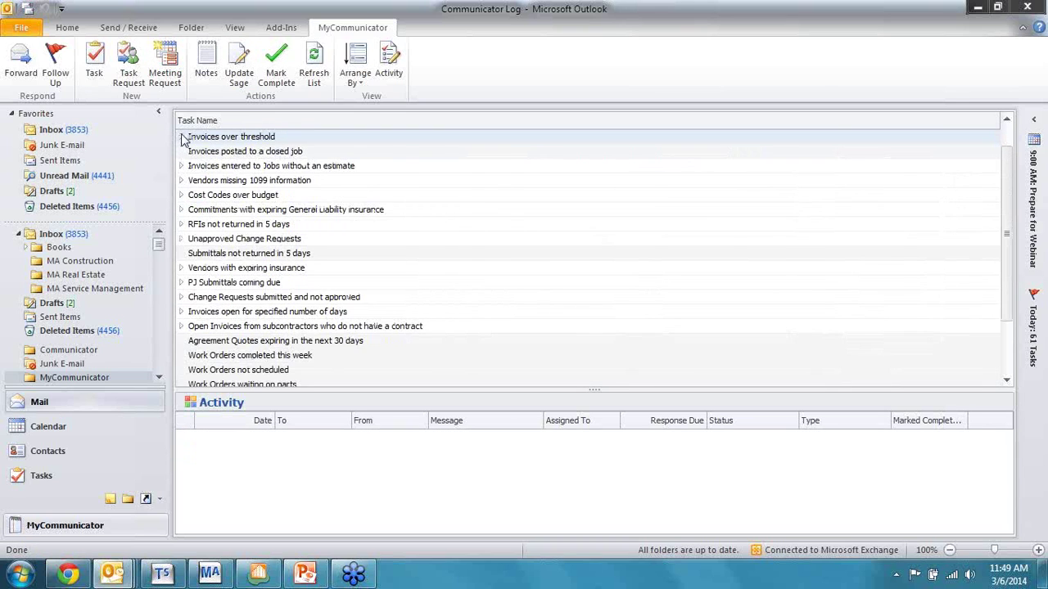
click(182, 137)
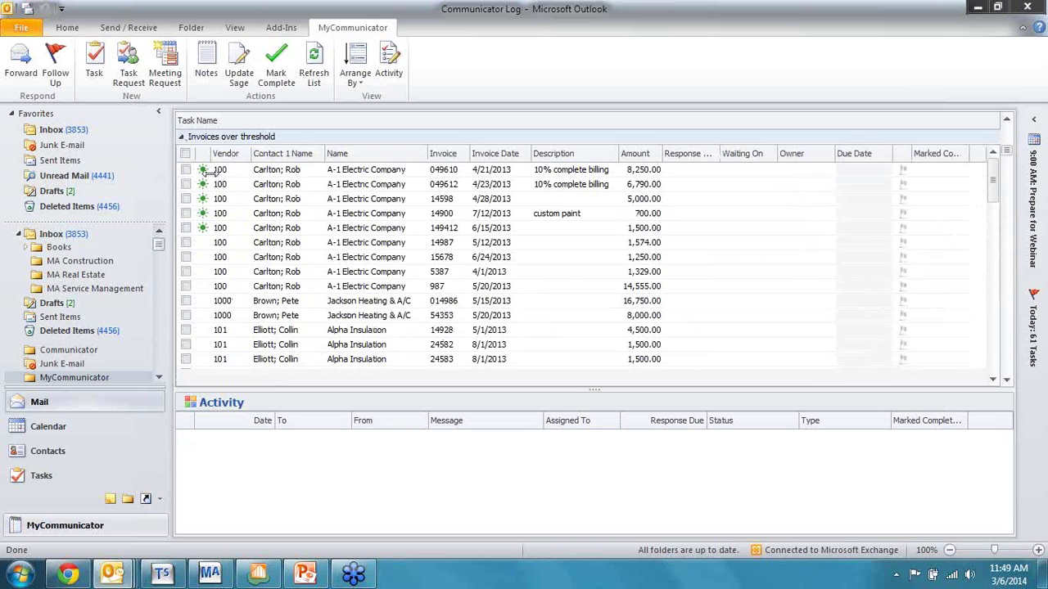
scroll(211, 180, up, 1)
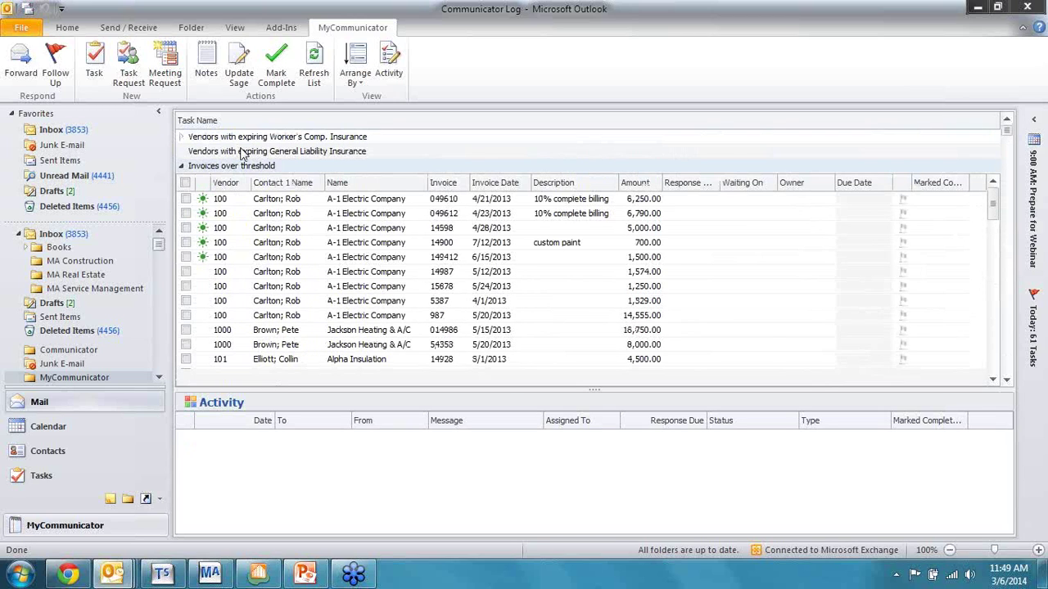
click(206, 138)
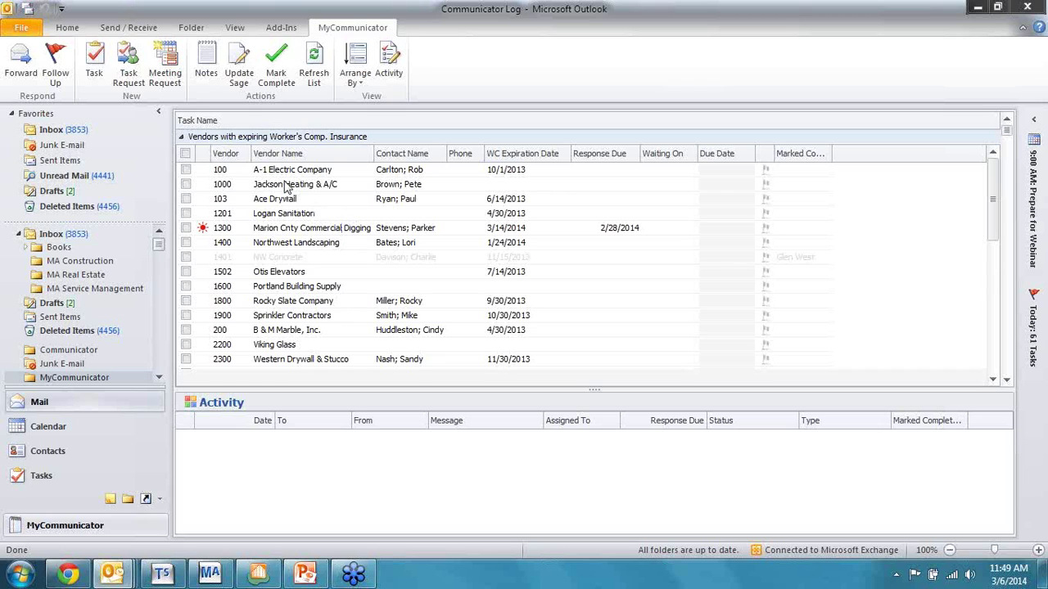
click(185, 170)
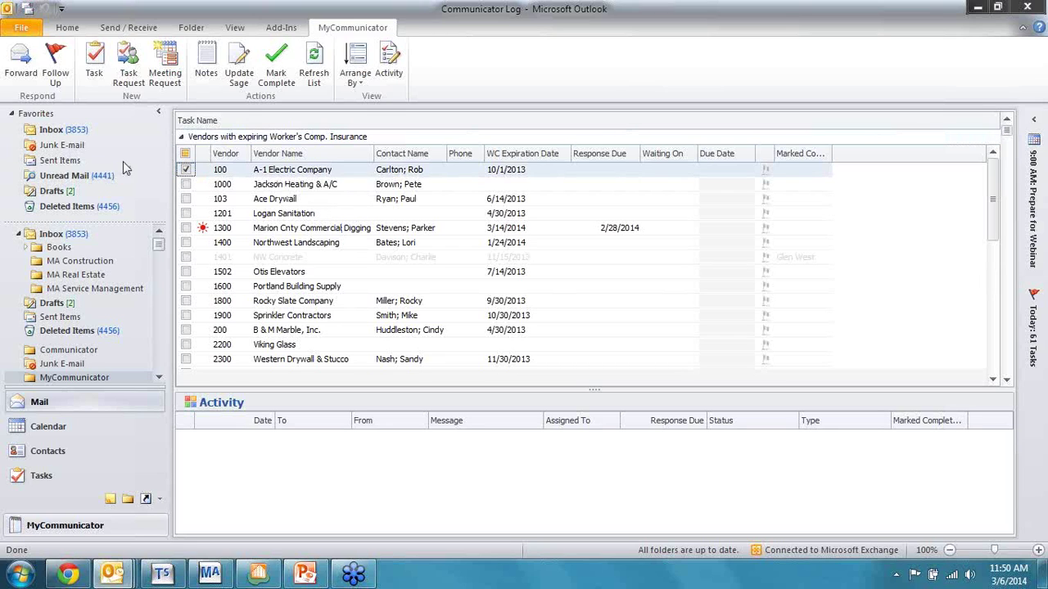
click(93, 66)
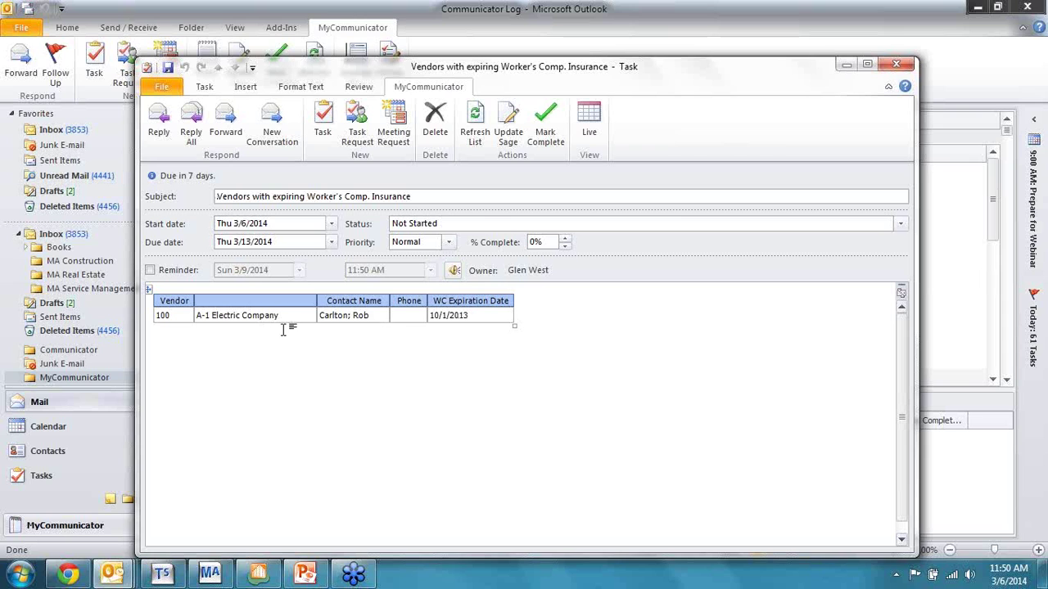
click(896, 65)
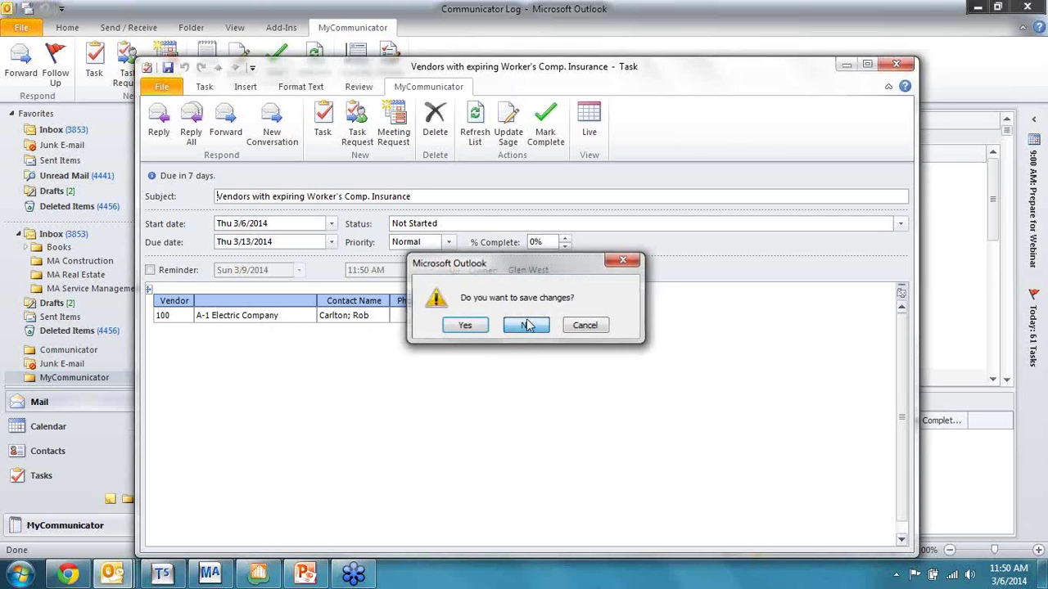
click(527, 325)
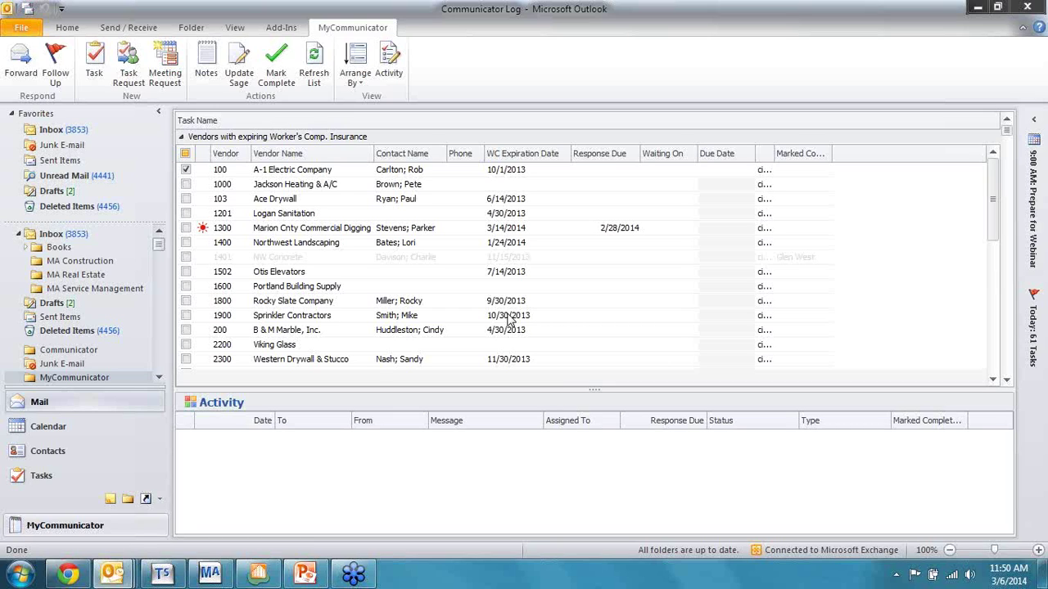
Step: Collapse Worker's Comp. Insurance, then expand, refresh and collapse the Vendors missing 1099 information group
click(182, 138)
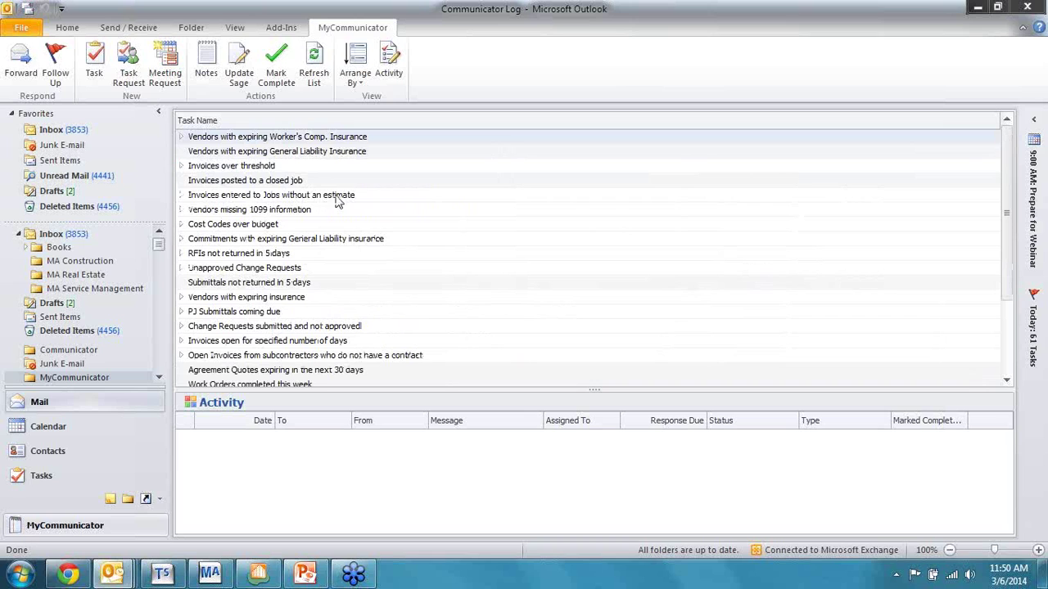
click(184, 212)
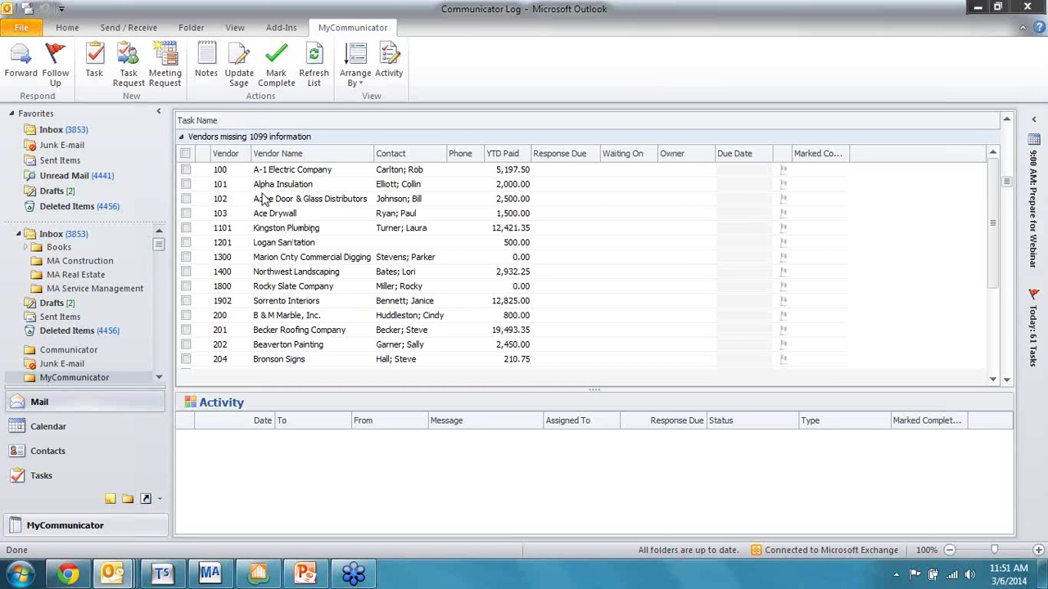
click(314, 78)
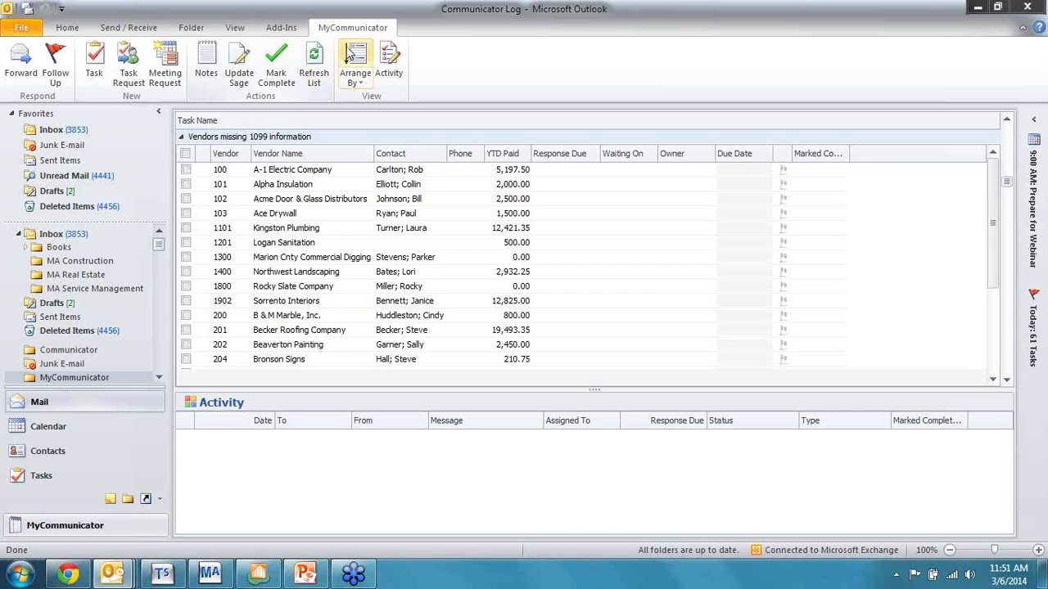
click(182, 138)
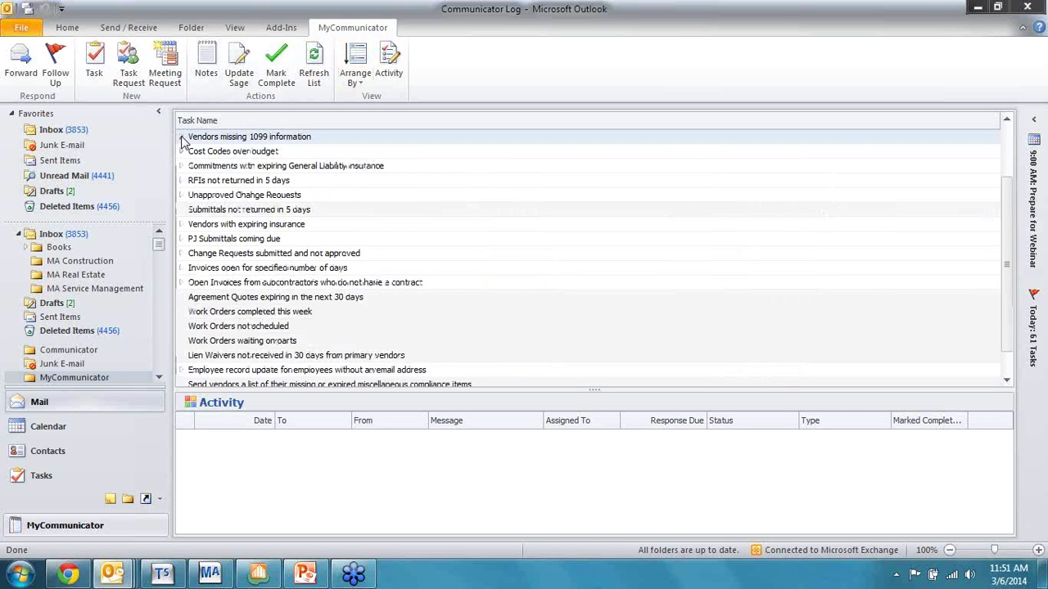
Step: Re-expand Worker's Comp. Insurance, select Northwest Landscaping, then collapse the group again
scroll(183, 140, up, 2)
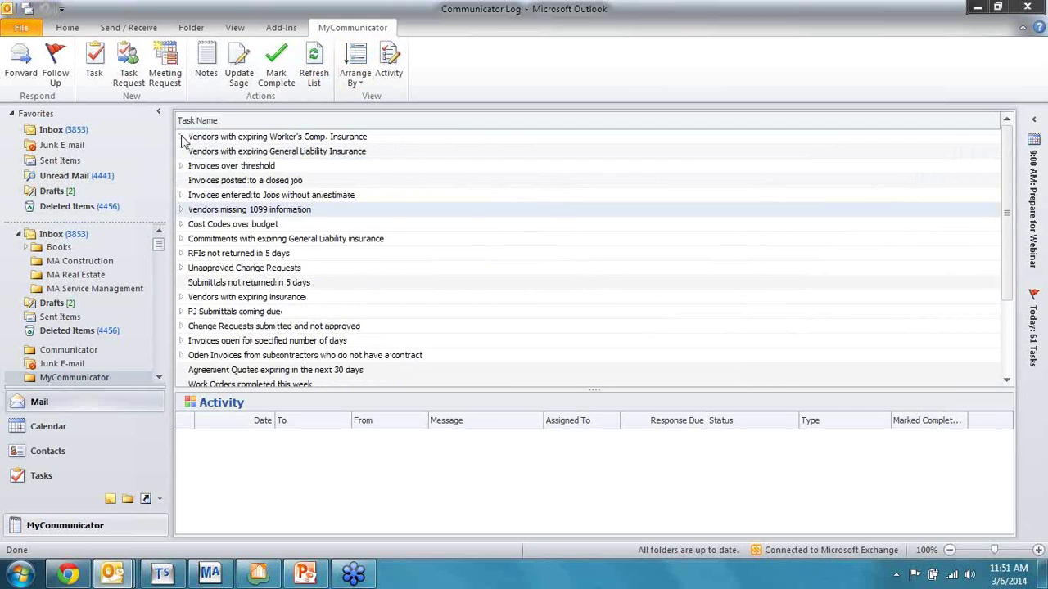
click(182, 138)
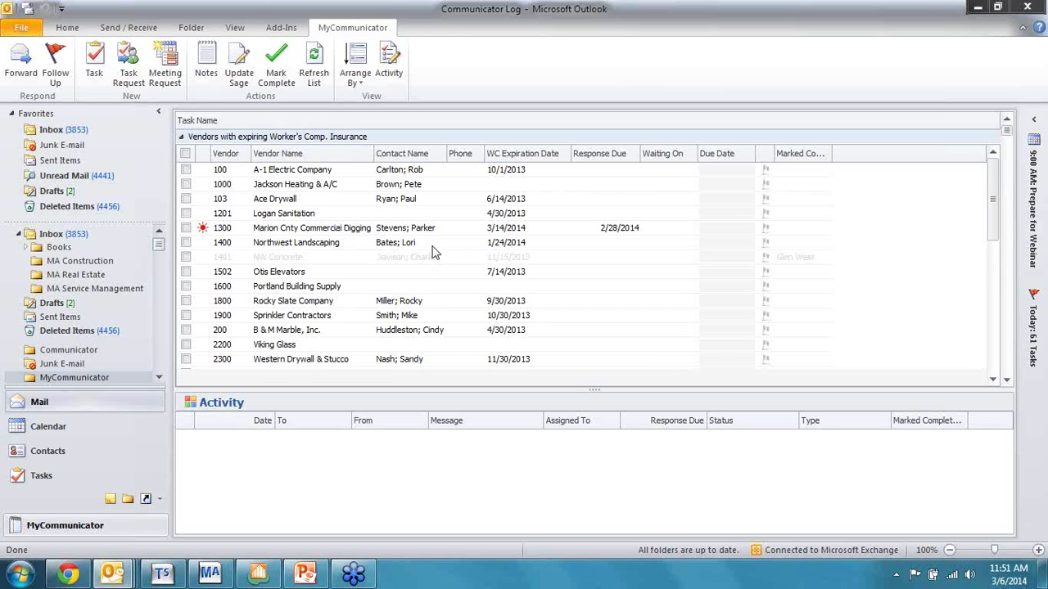
click(434, 245)
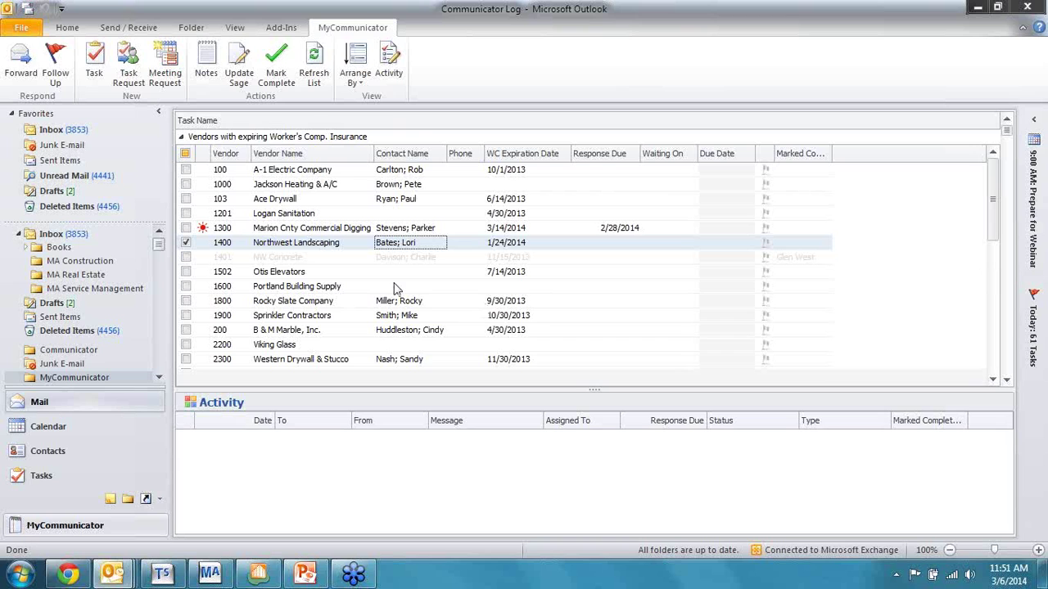
click(182, 137)
scroll(229, 246, down, 1)
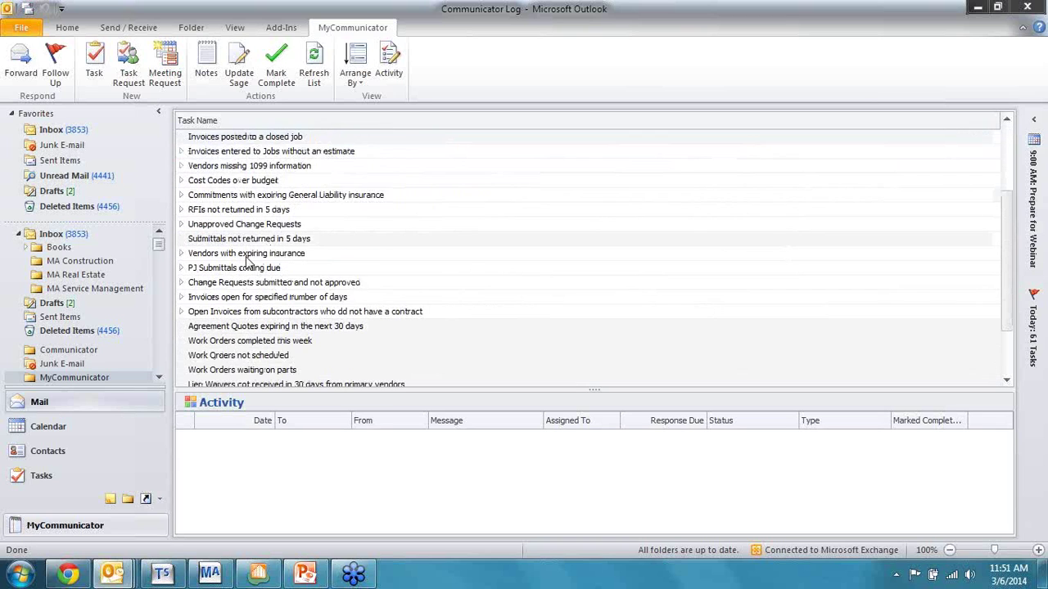
scroll(248, 260, down, 1)
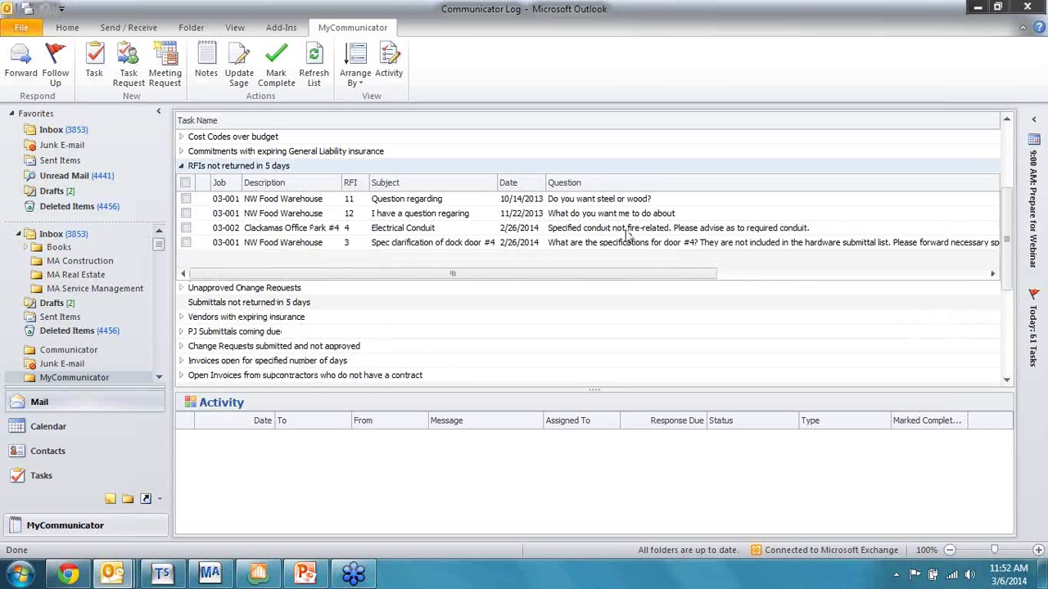
click(494, 200)
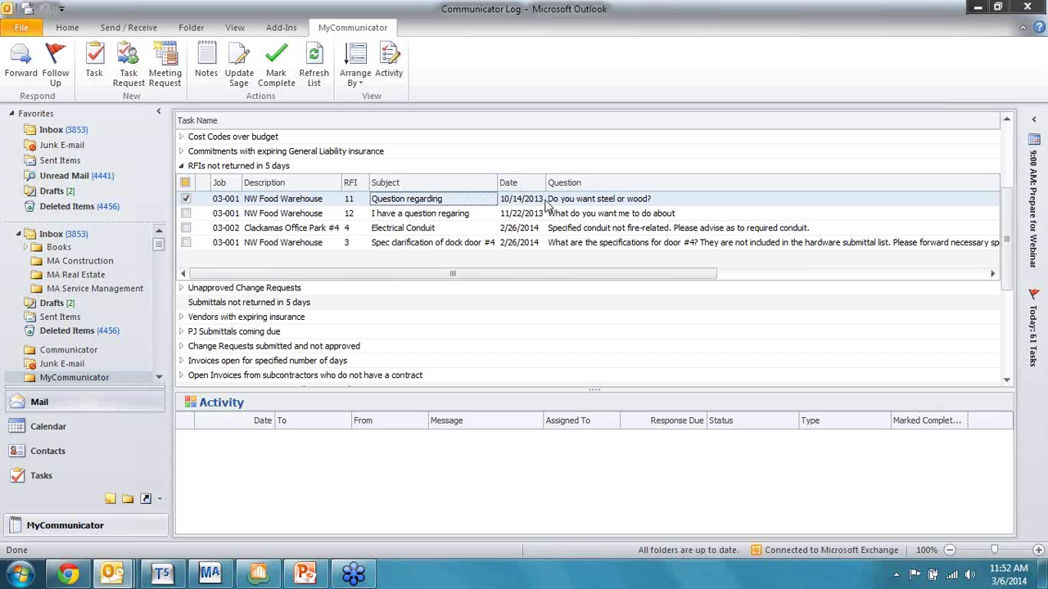
click(574, 203)
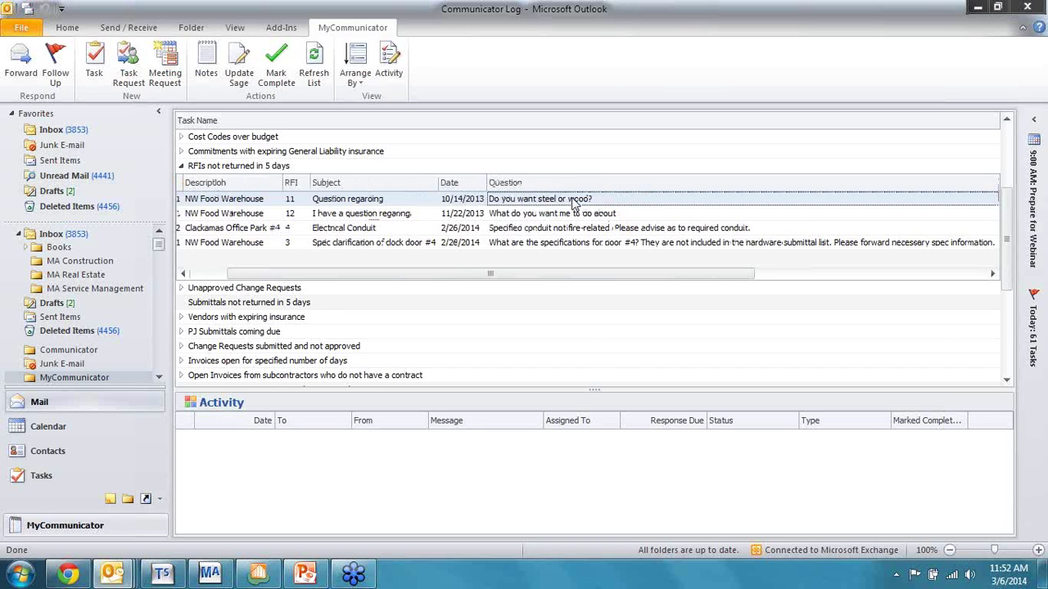
double_click(574, 202)
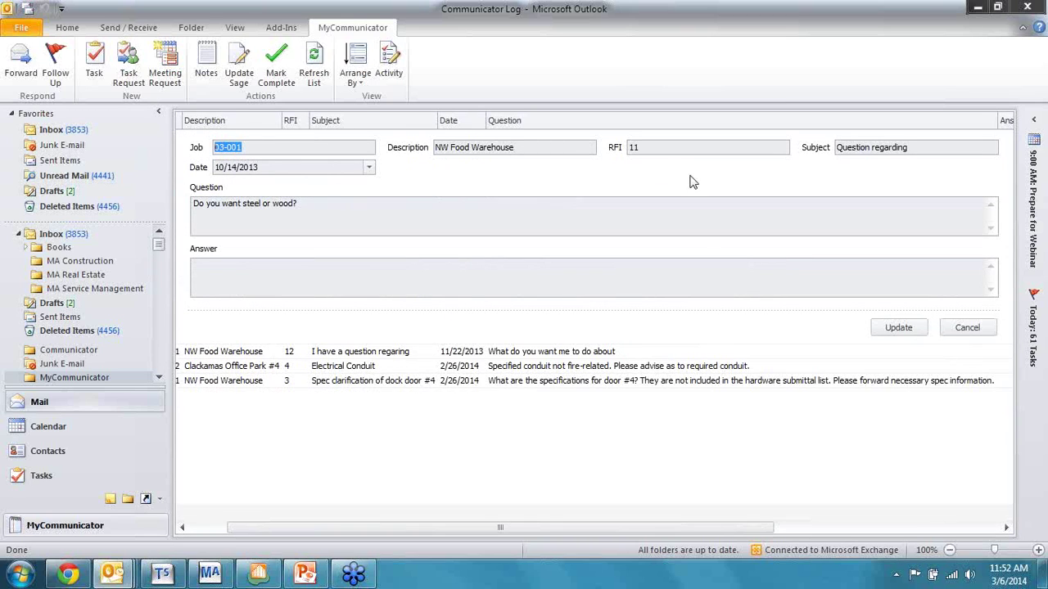
click(215, 266)
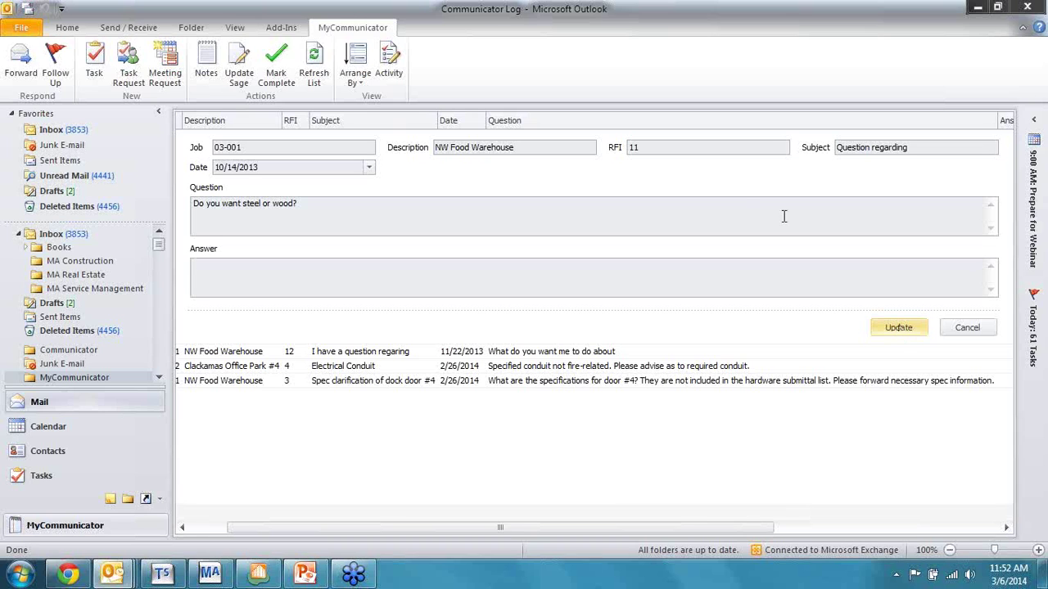
click(965, 328)
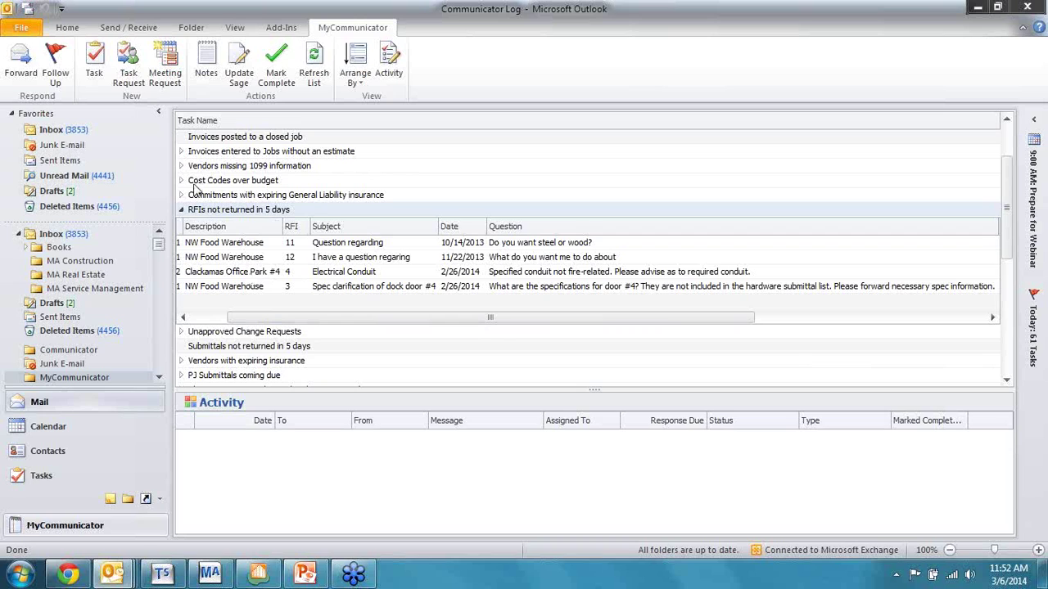
Step: Collapse the RFIs not returned in 5 days group and switch to the Sage 300 window
click(182, 210)
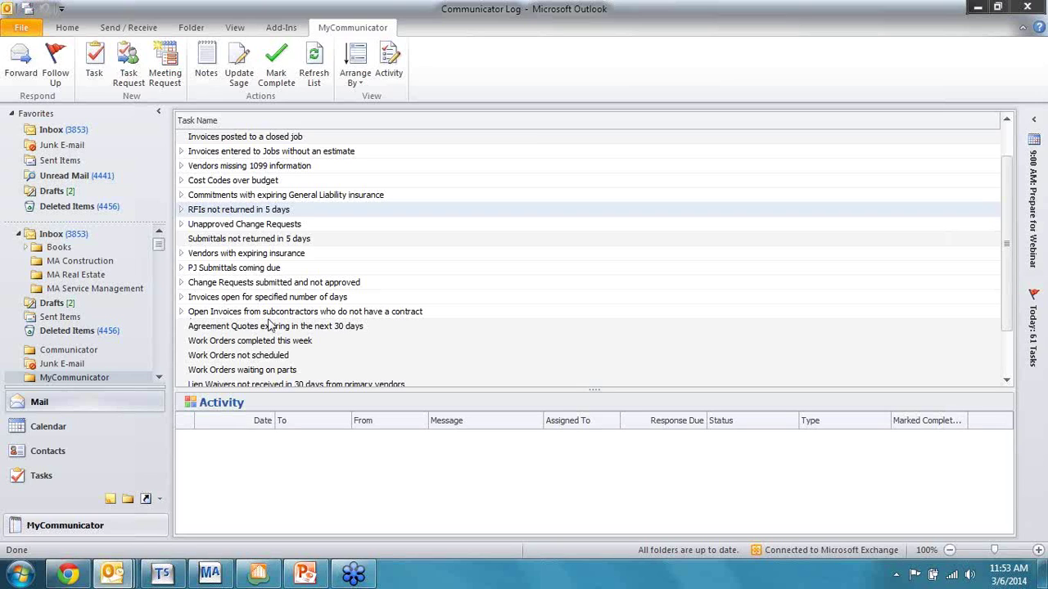
click(259, 575)
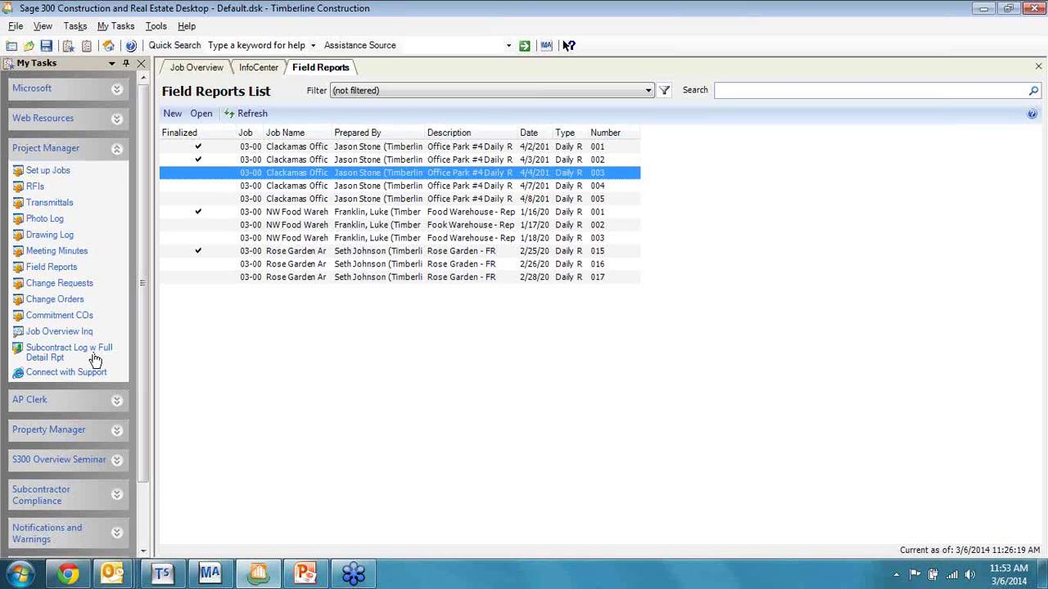
Step: Minimize Outlook's Communicator Log and show Sage's Job Overview for job 03-001 NW Food Warehouse
click(119, 577)
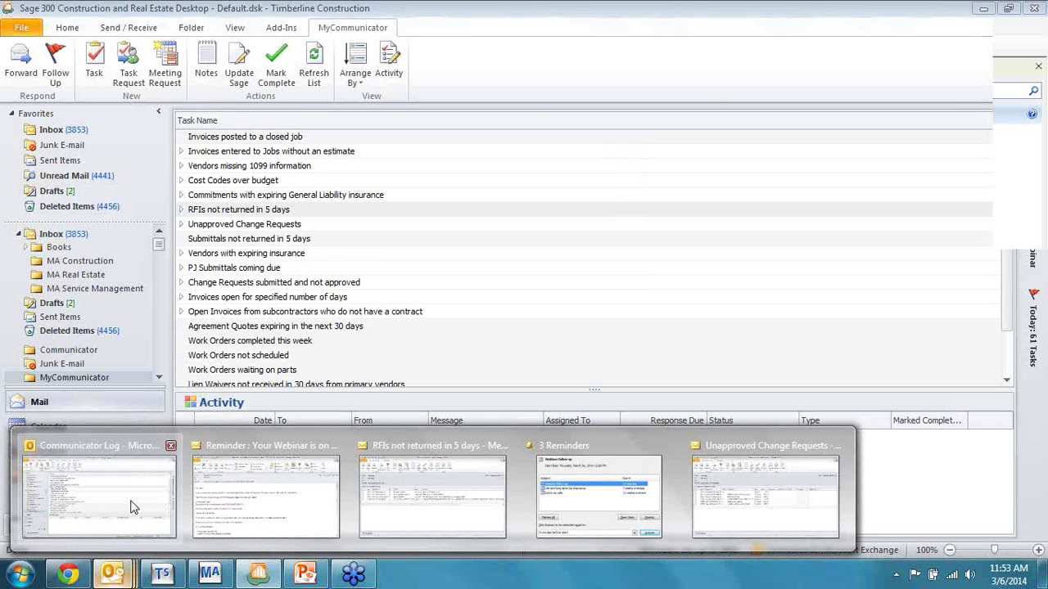
click(129, 507)
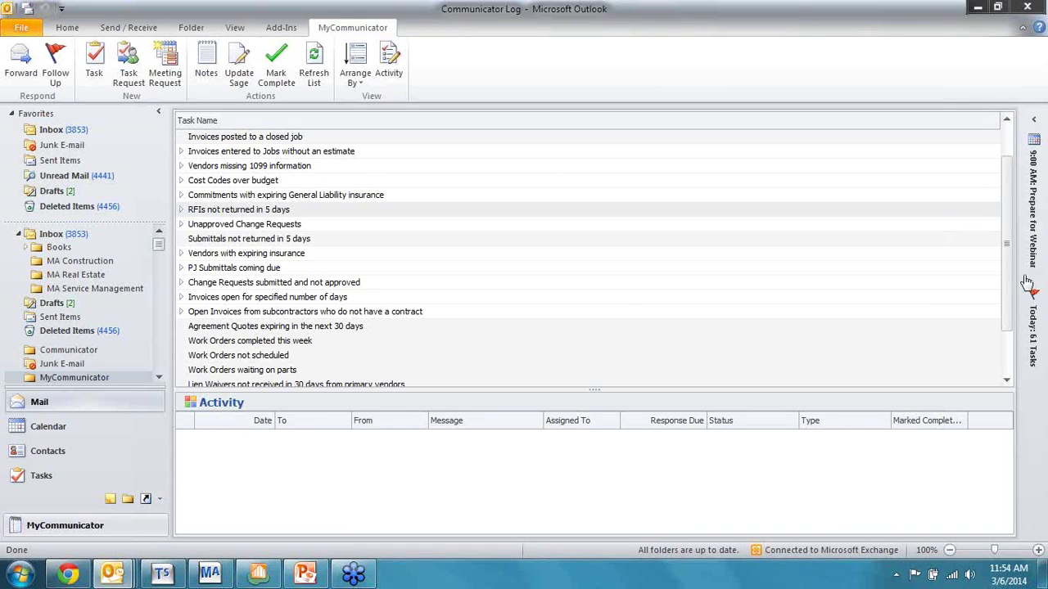
click(977, 10)
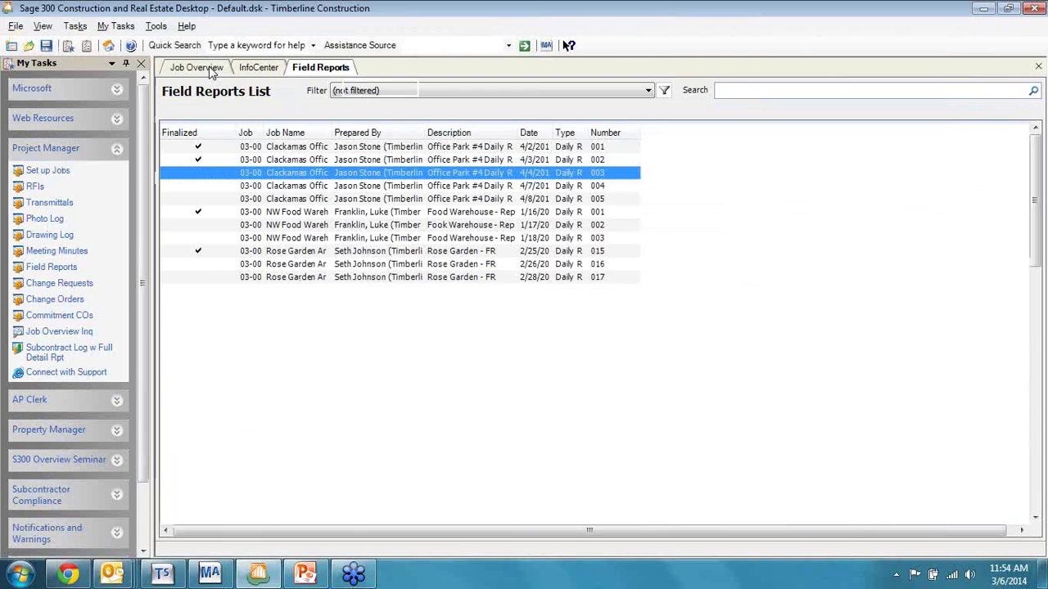
click(200, 68)
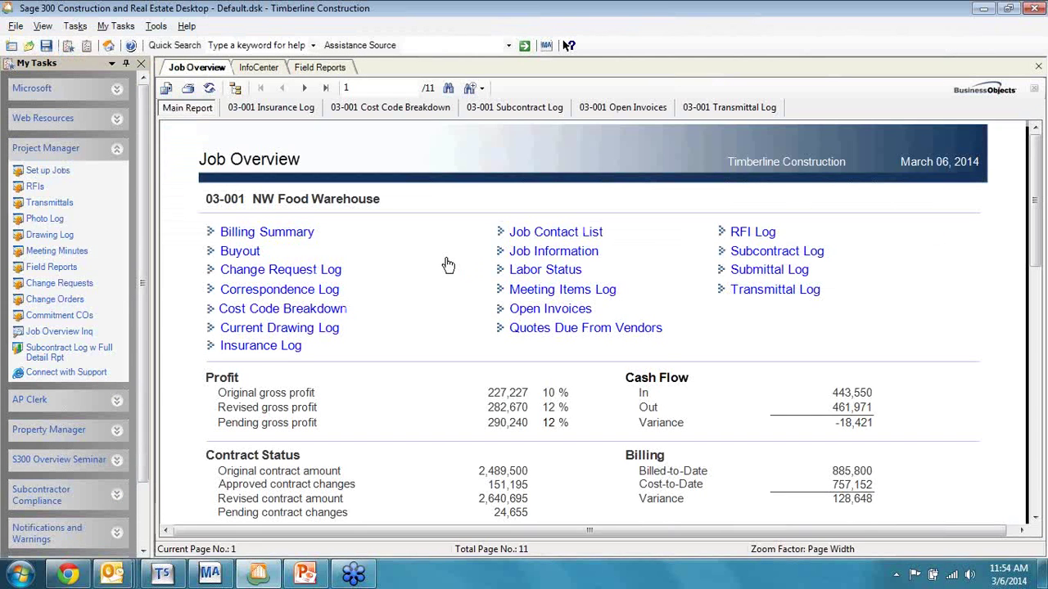